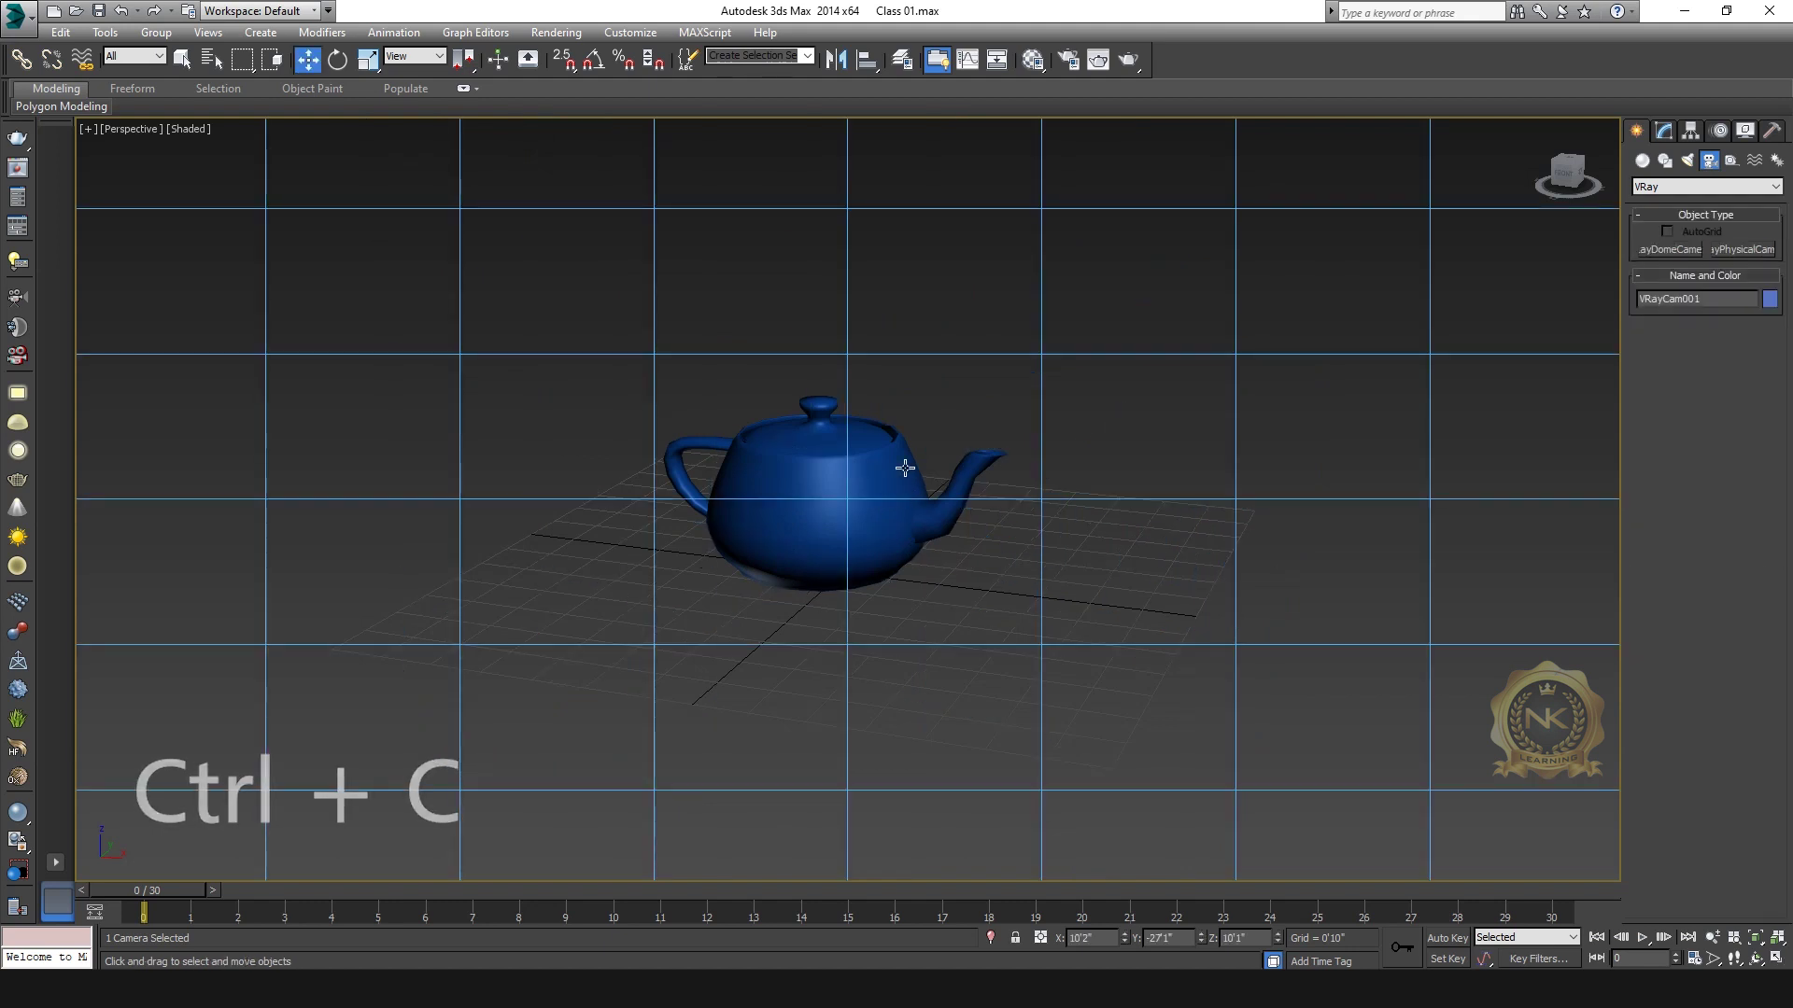
Step: Switch the maximized perspective viewport to the VRayCam001 camera view and deselect the camera
{"action": "key", "text": "alt+w"}
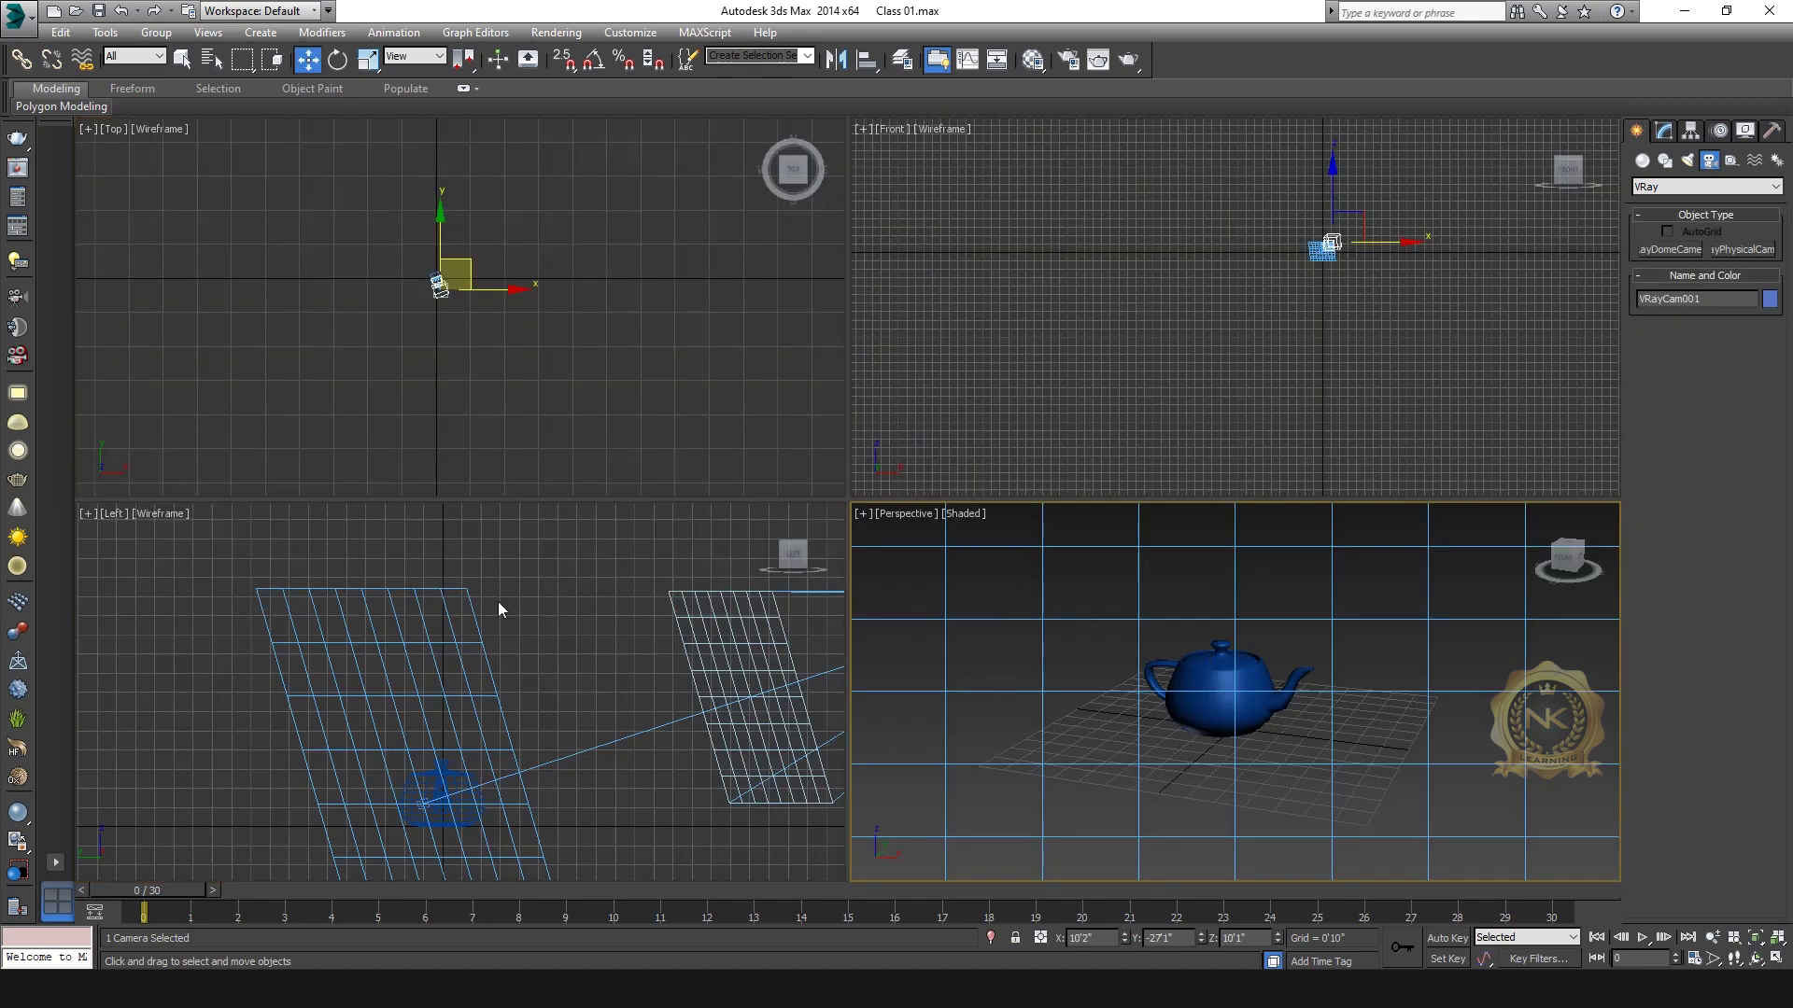
{"action": "key", "text": "alt+w"}
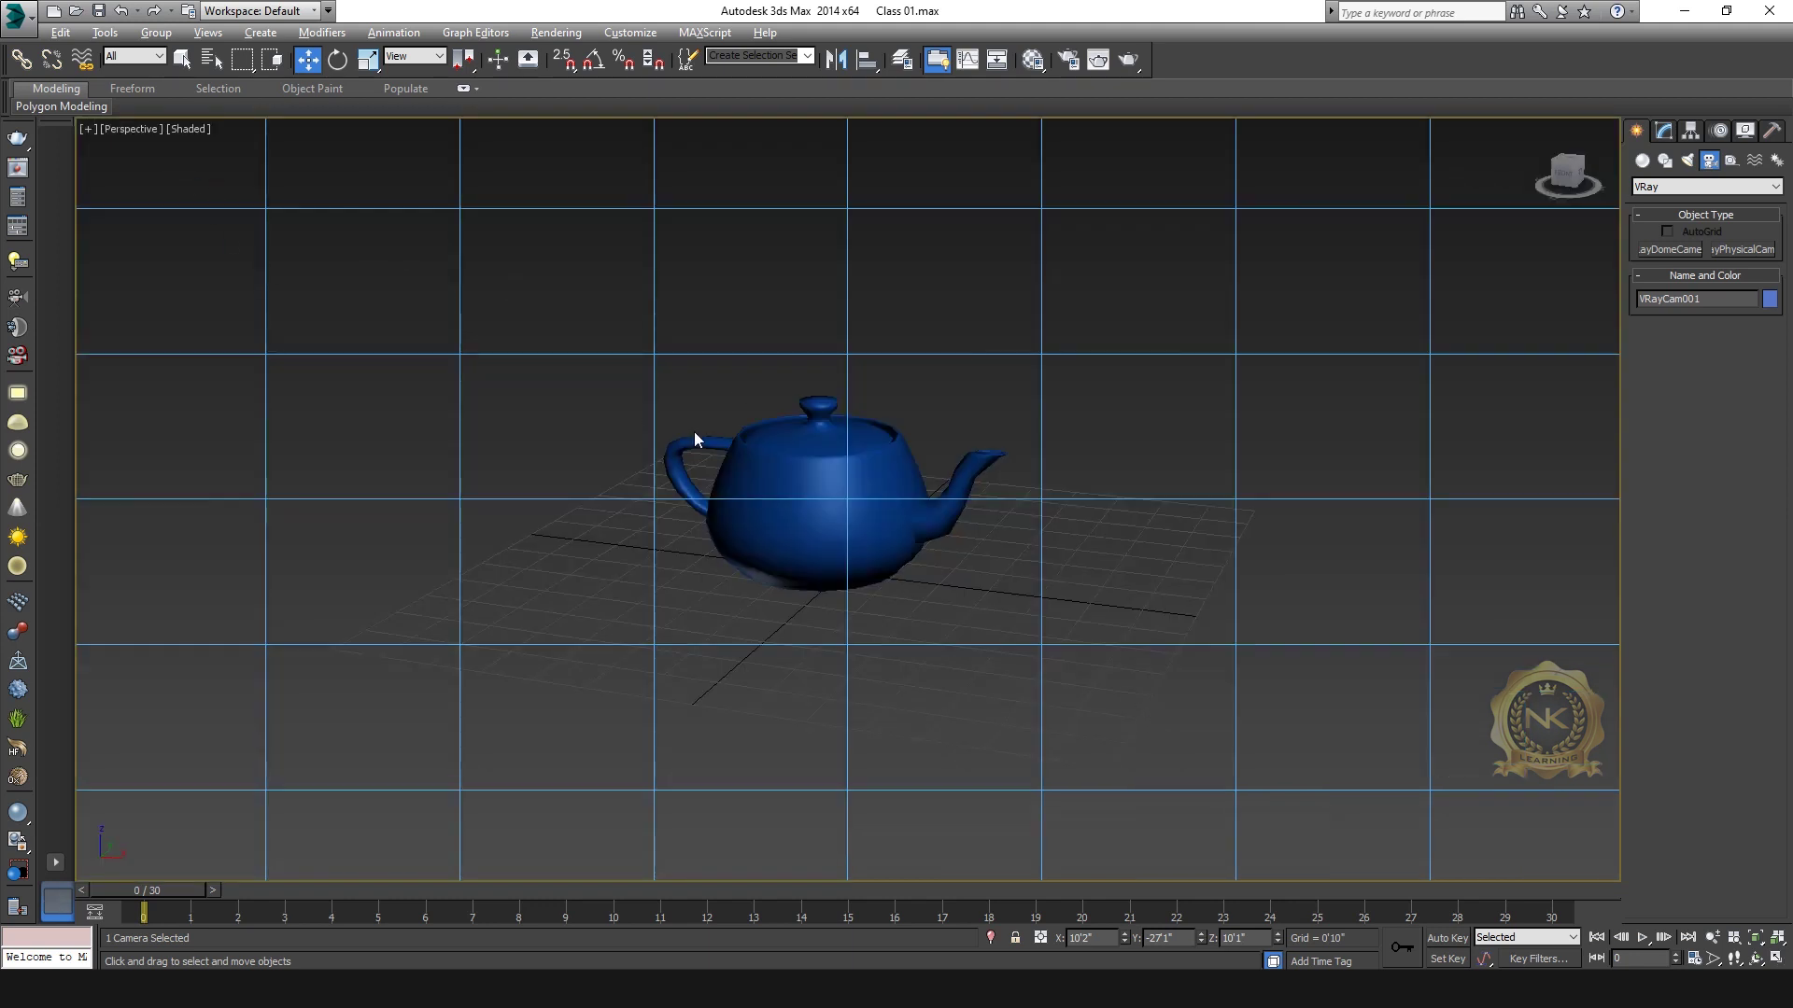
{"action": "key", "text": "c"}
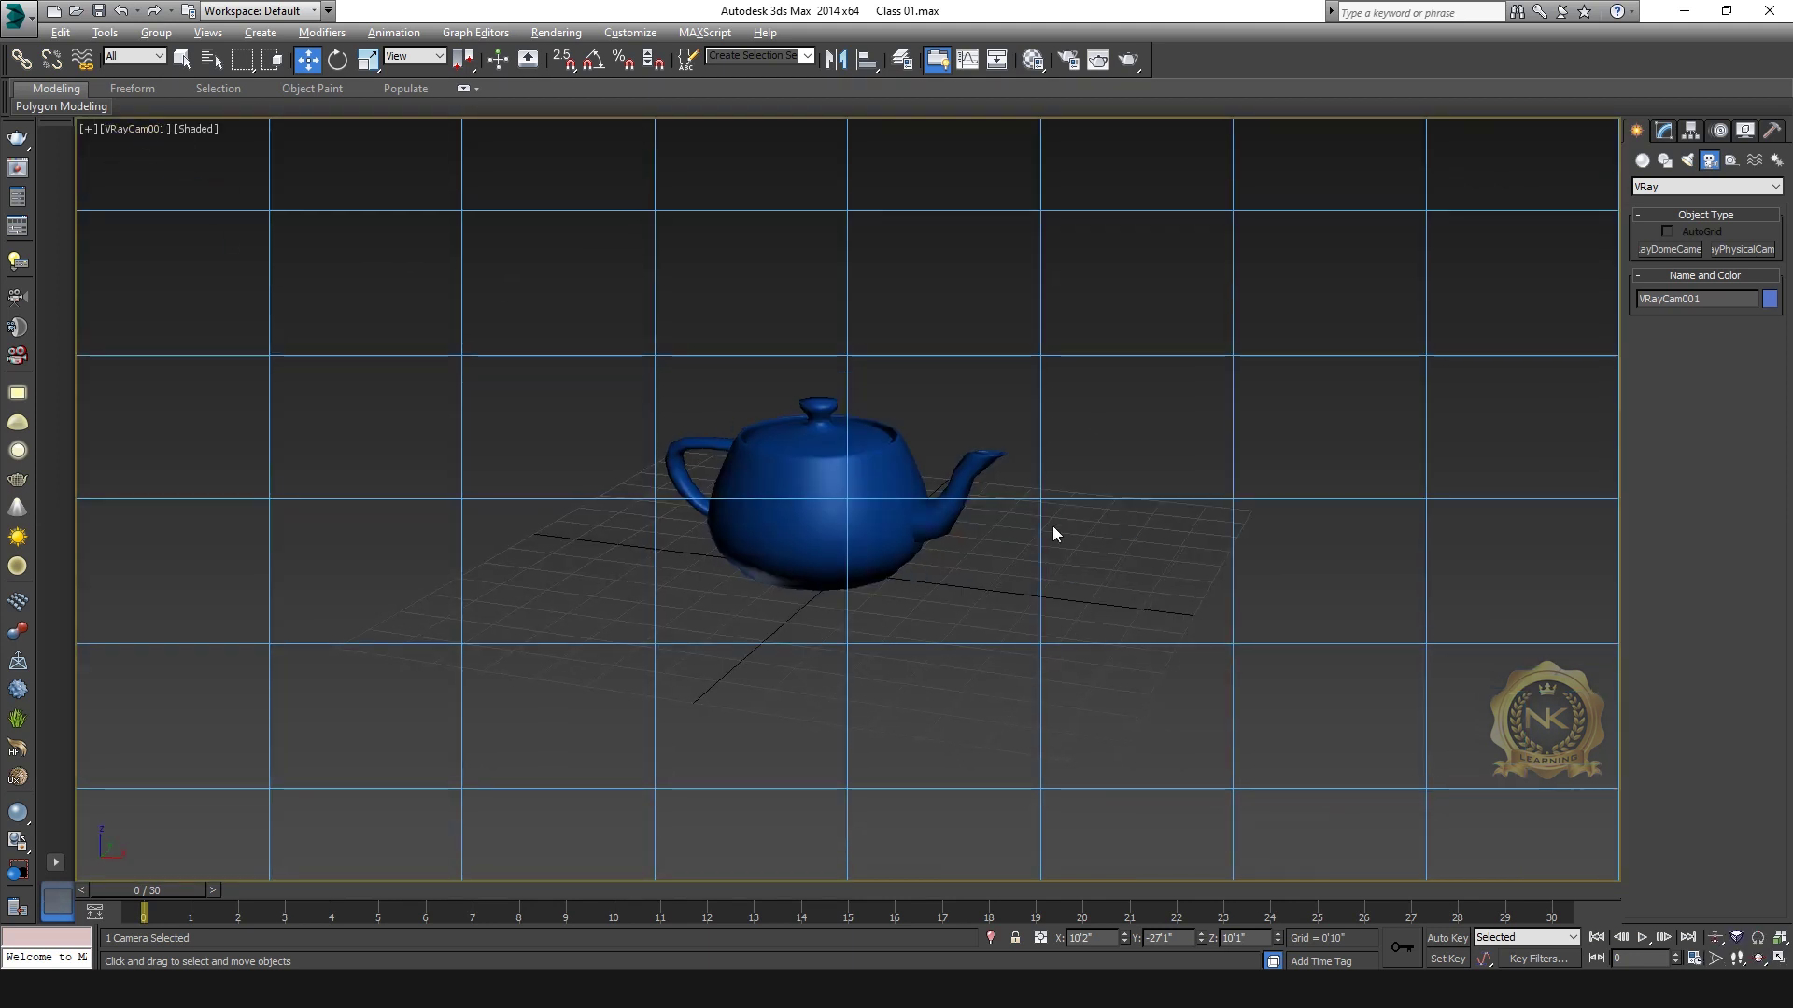
{"action": "left_click", "coordinate": [1117, 447]}
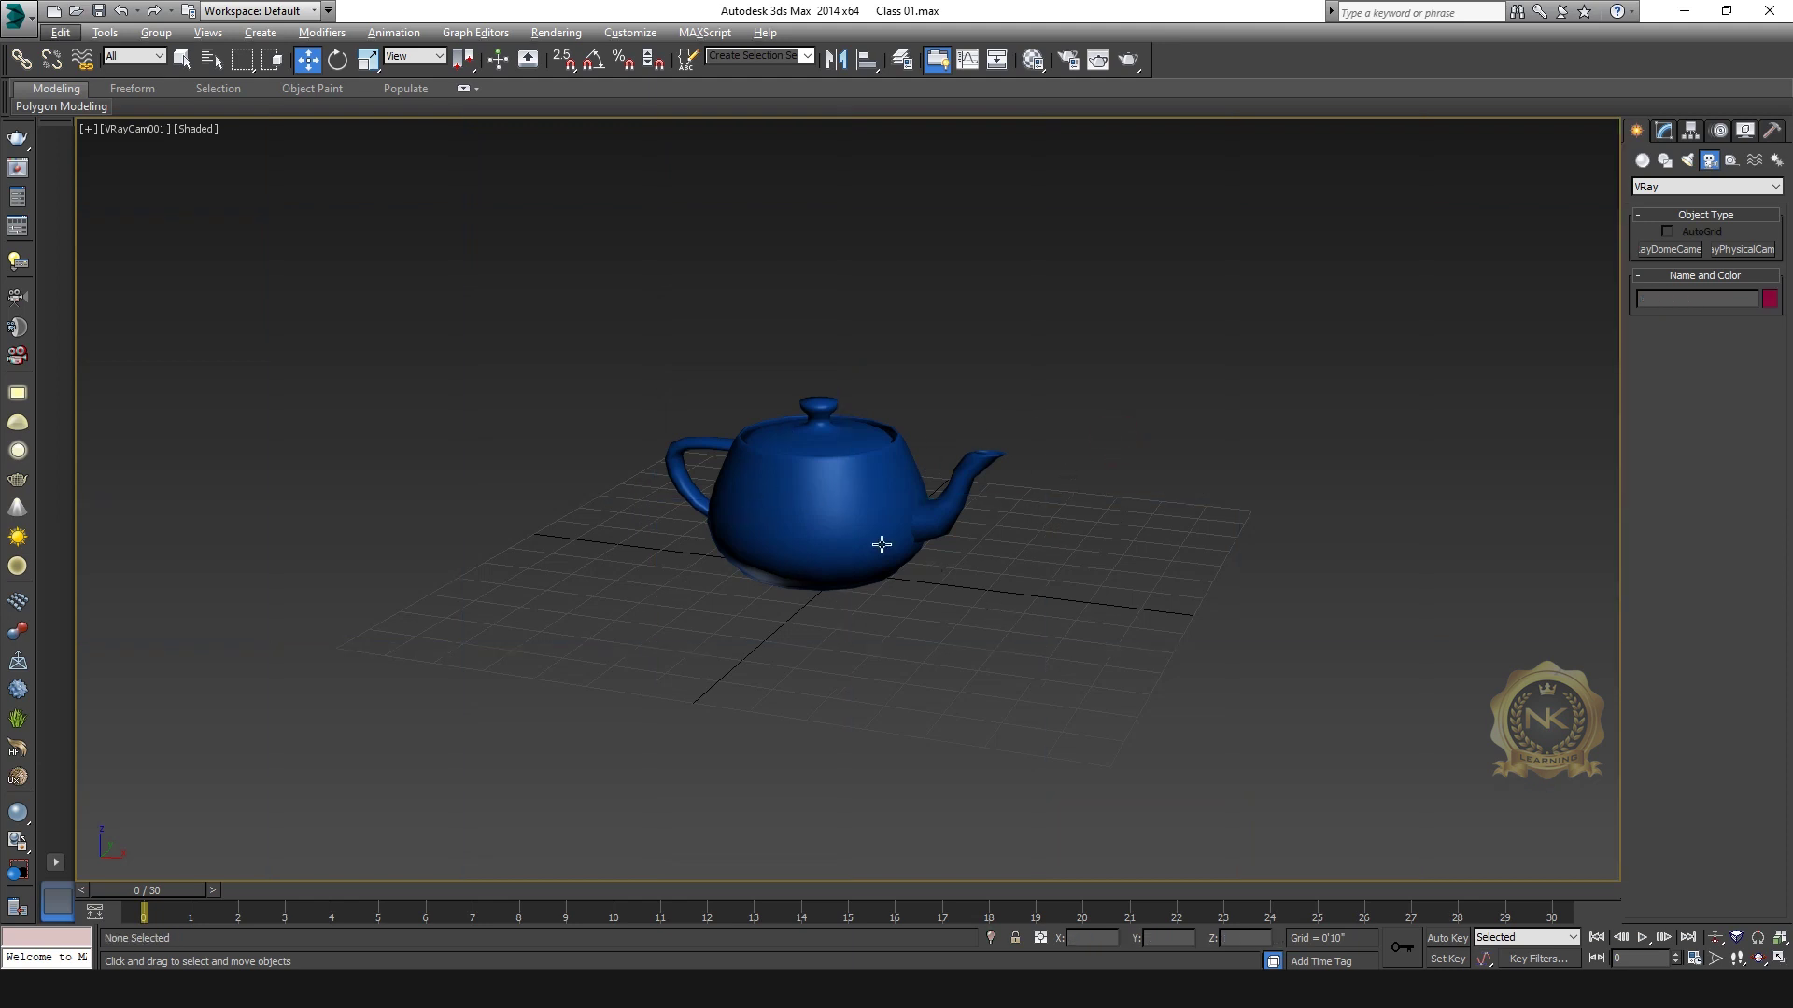
Step: Delete the existing V-Ray camera and its target in the top view, and return to the maximized perspective view
{"action": "key", "text": "alt+w"}
{"action": "left_click", "coordinate": [495, 306]}
{"action": "key", "text": "alt+w"}
{"action": "scroll", "coordinate": [904, 387], "scroll_direction": "up", "scroll_amount": 5}
{"action": "scroll", "coordinate": [924, 336], "scroll_direction": "up", "scroll_amount": 6}
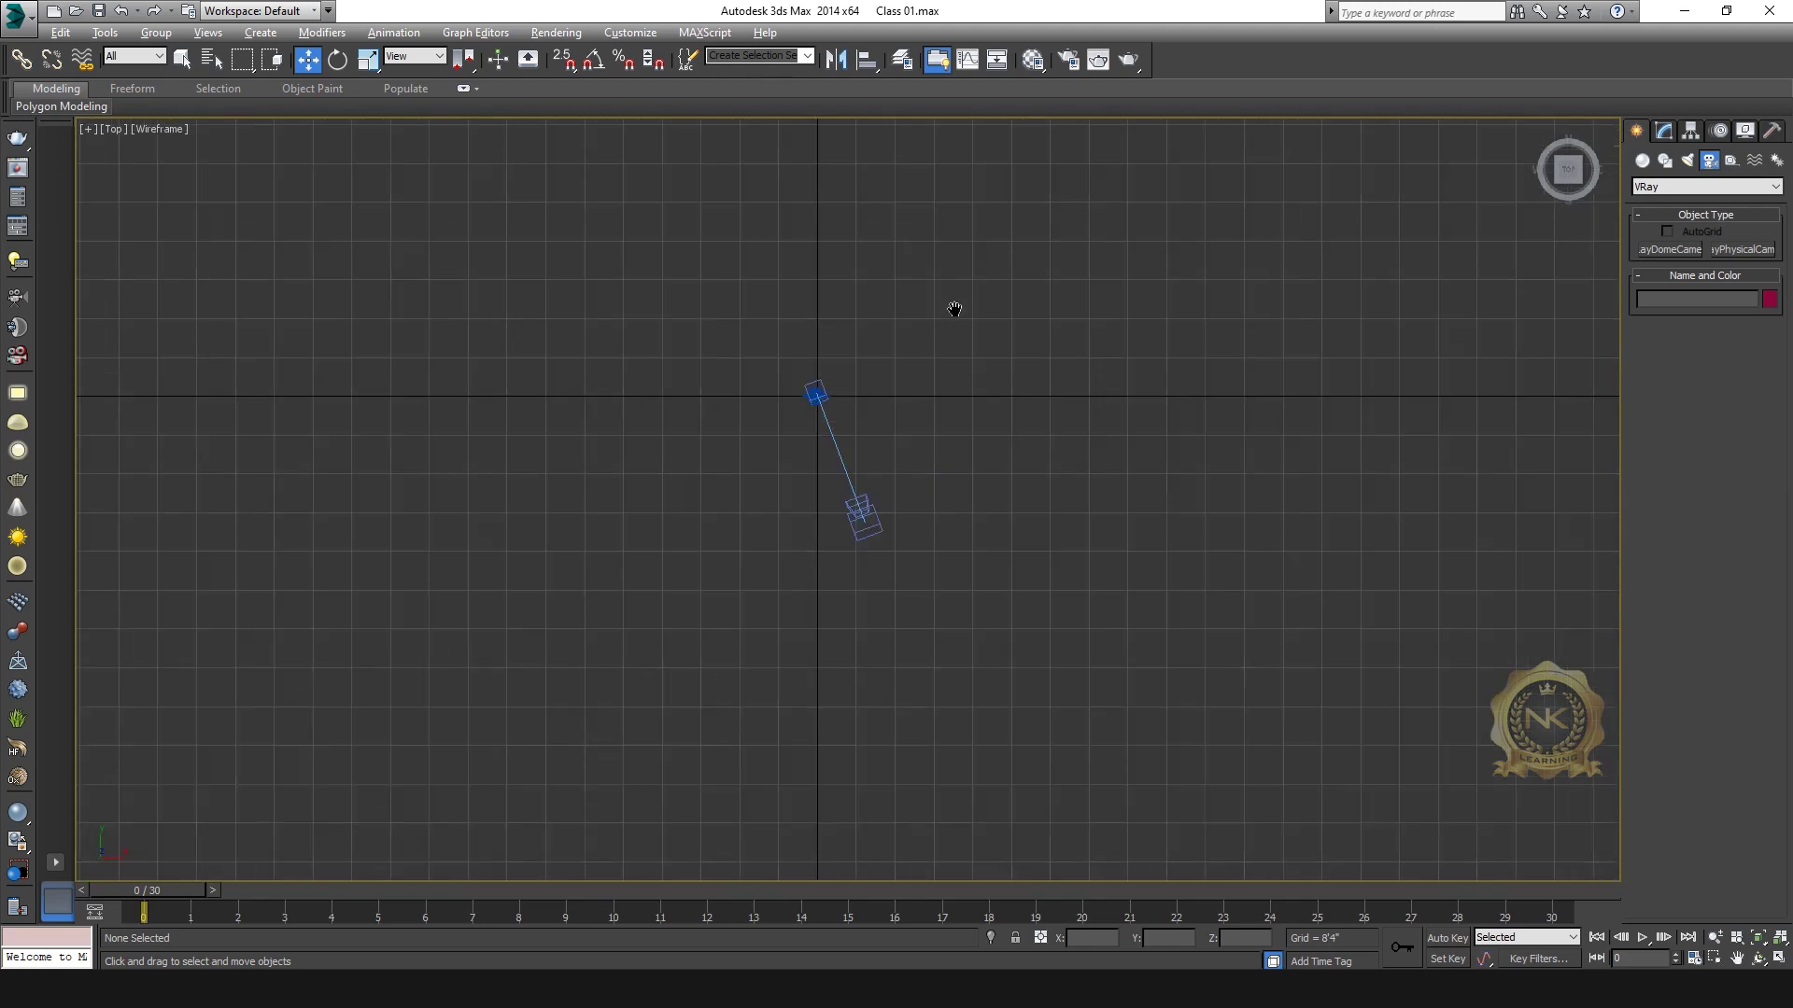
{"action": "scroll", "coordinate": [861, 416], "scroll_direction": "down", "scroll_amount": 2}
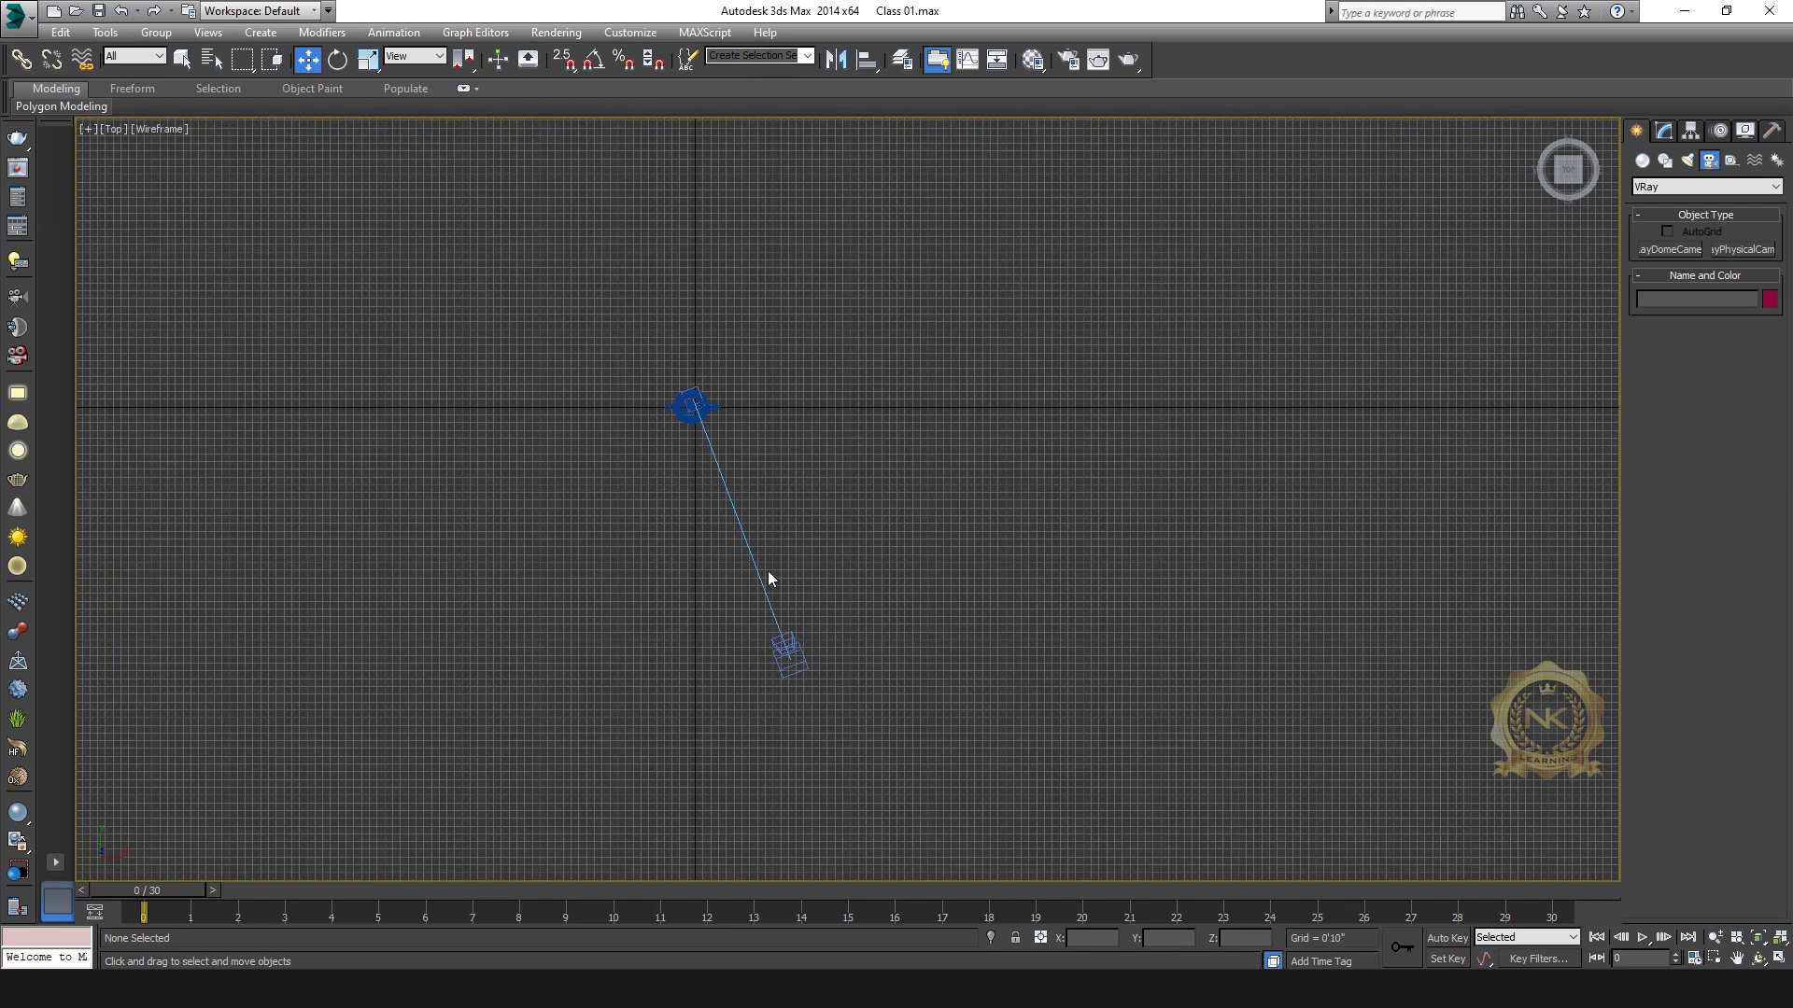
{"action": "left_click", "coordinate": [749, 542]}
{"action": "left_click", "coordinate": [949, 721]}
{"action": "key", "text": "alt+w"}
{"action": "left_click", "coordinate": [1257, 745]}
{"action": "key", "text": "alt+w"}
Step: Draw a targeted V-Ray physical camera in the perspective view, aimed toward the teapot's spout, and check its placement in the top view
{"action": "middle_click_drag", "start_coordinate": [1145, 548], "coordinate": [1161, 532]}
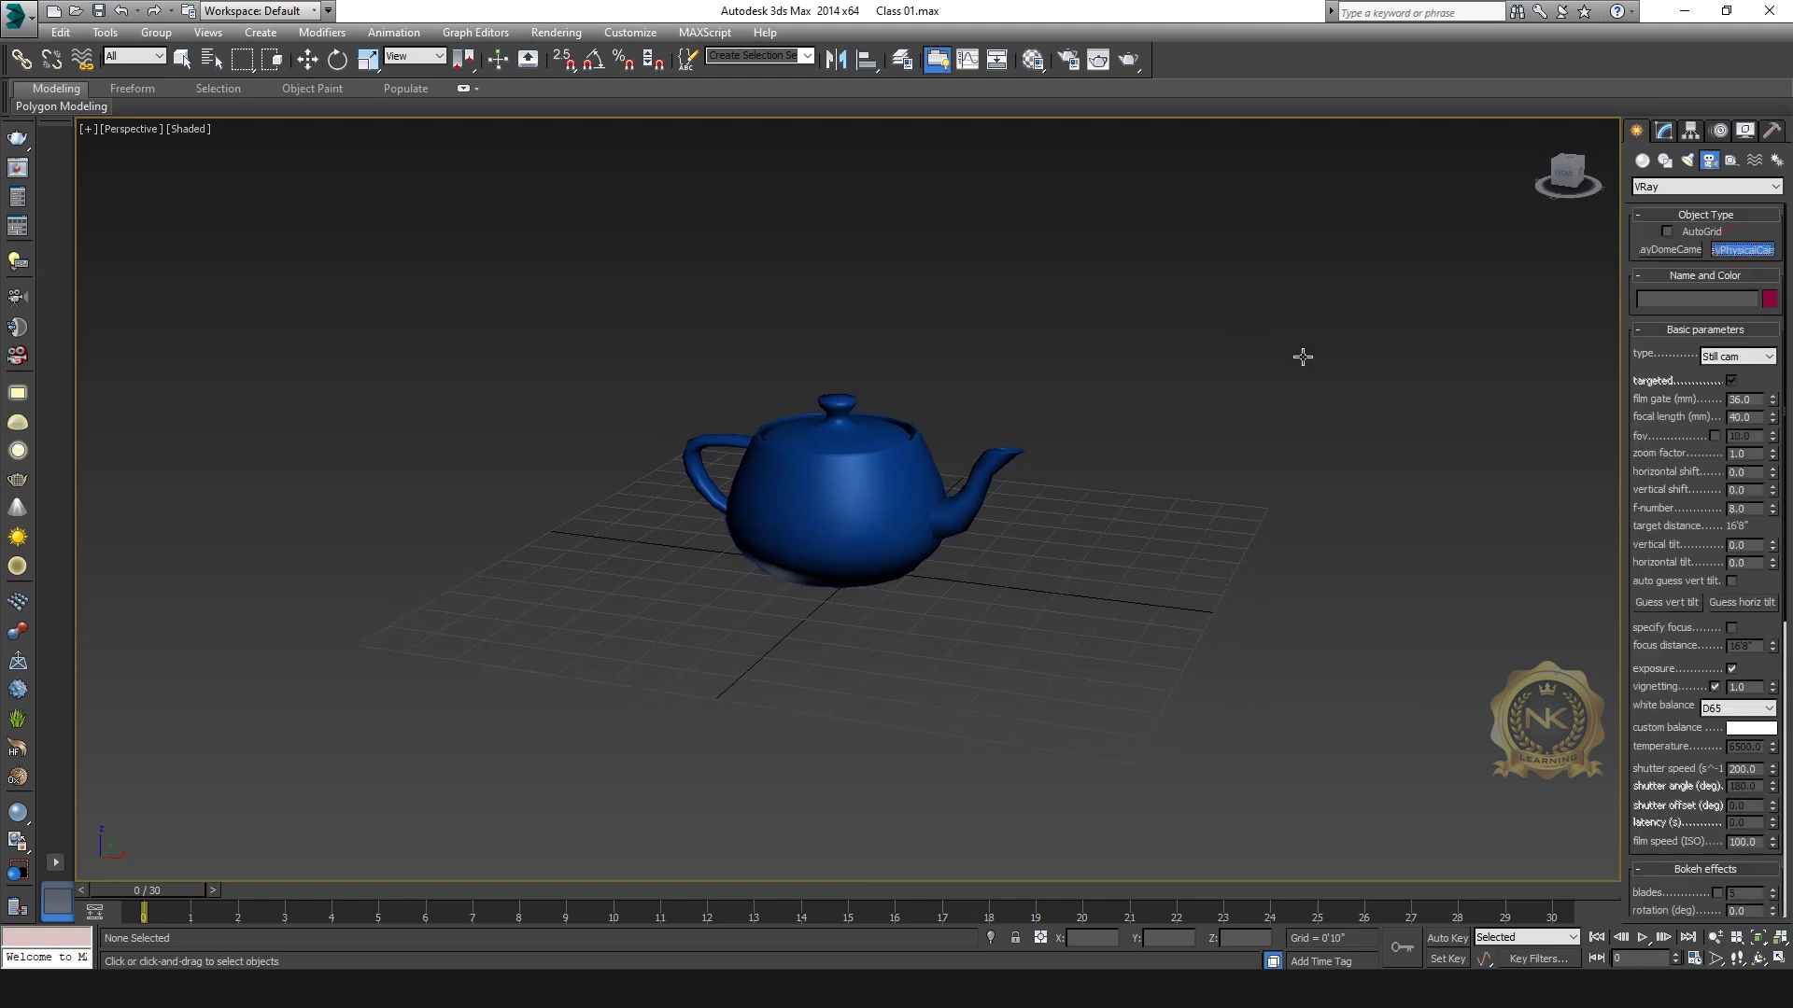
{"action": "left_click_drag", "start_coordinate": [1311, 320], "coordinate": [975, 439]}
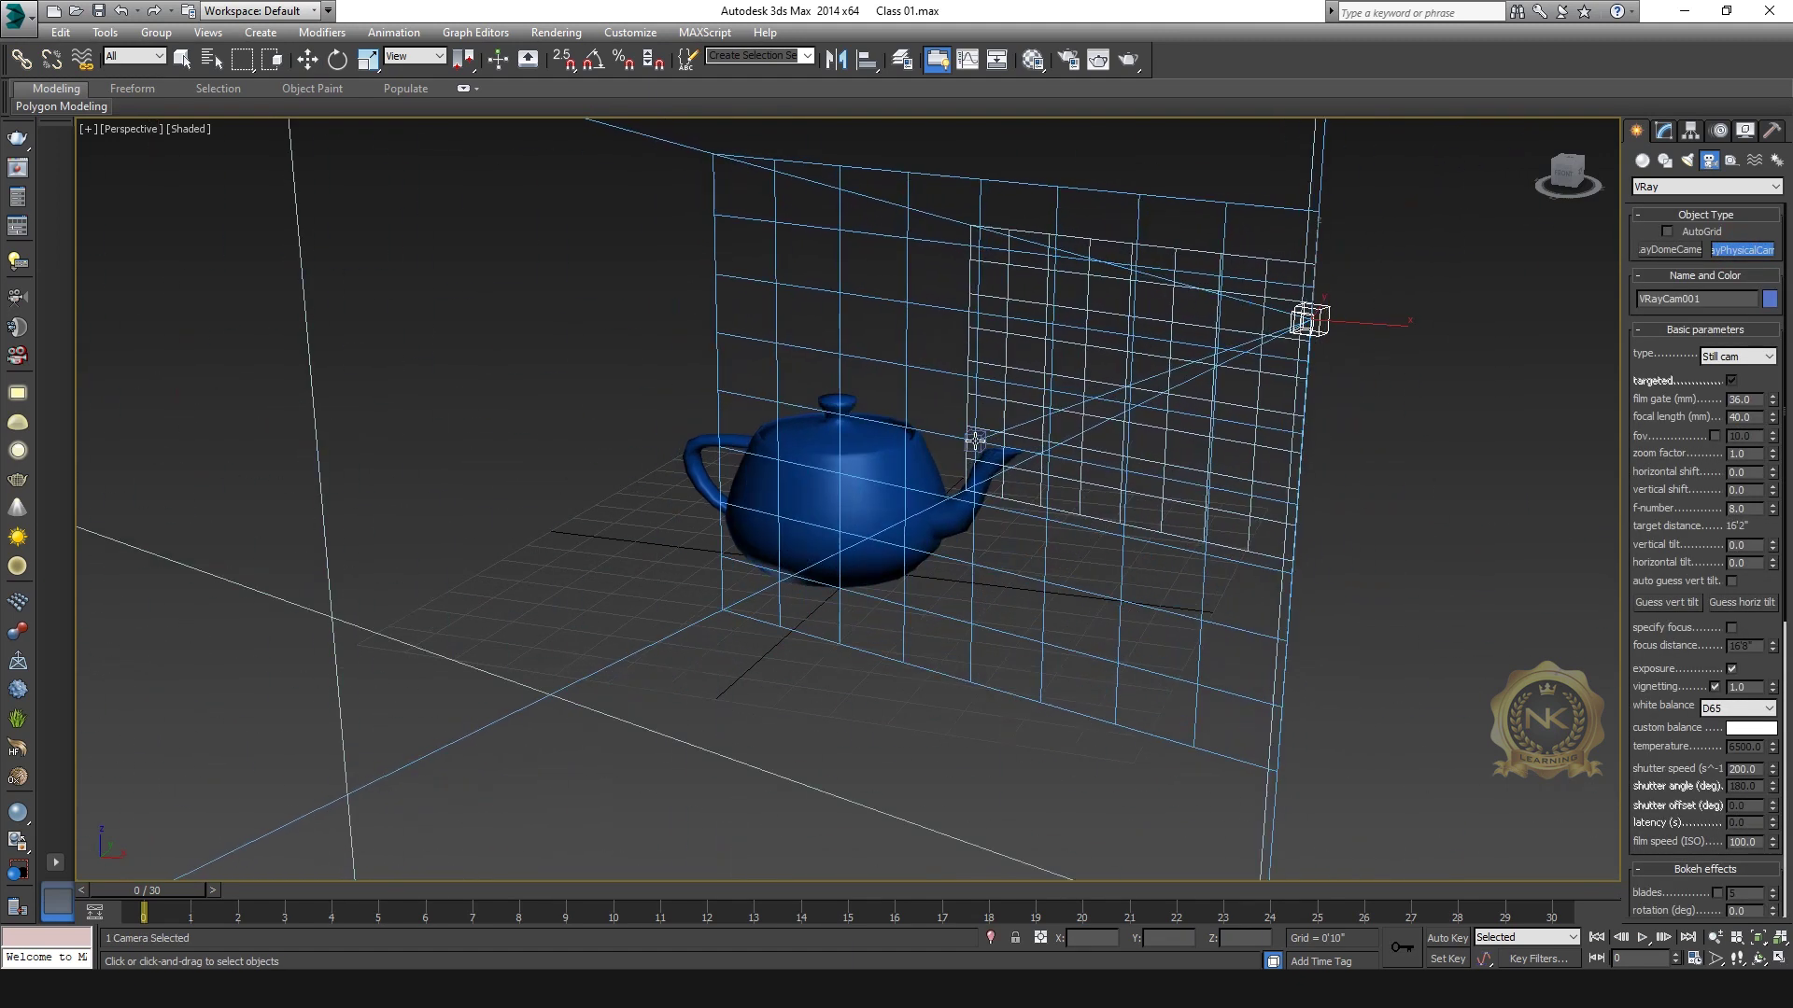
{"action": "key", "text": "alt+w"}
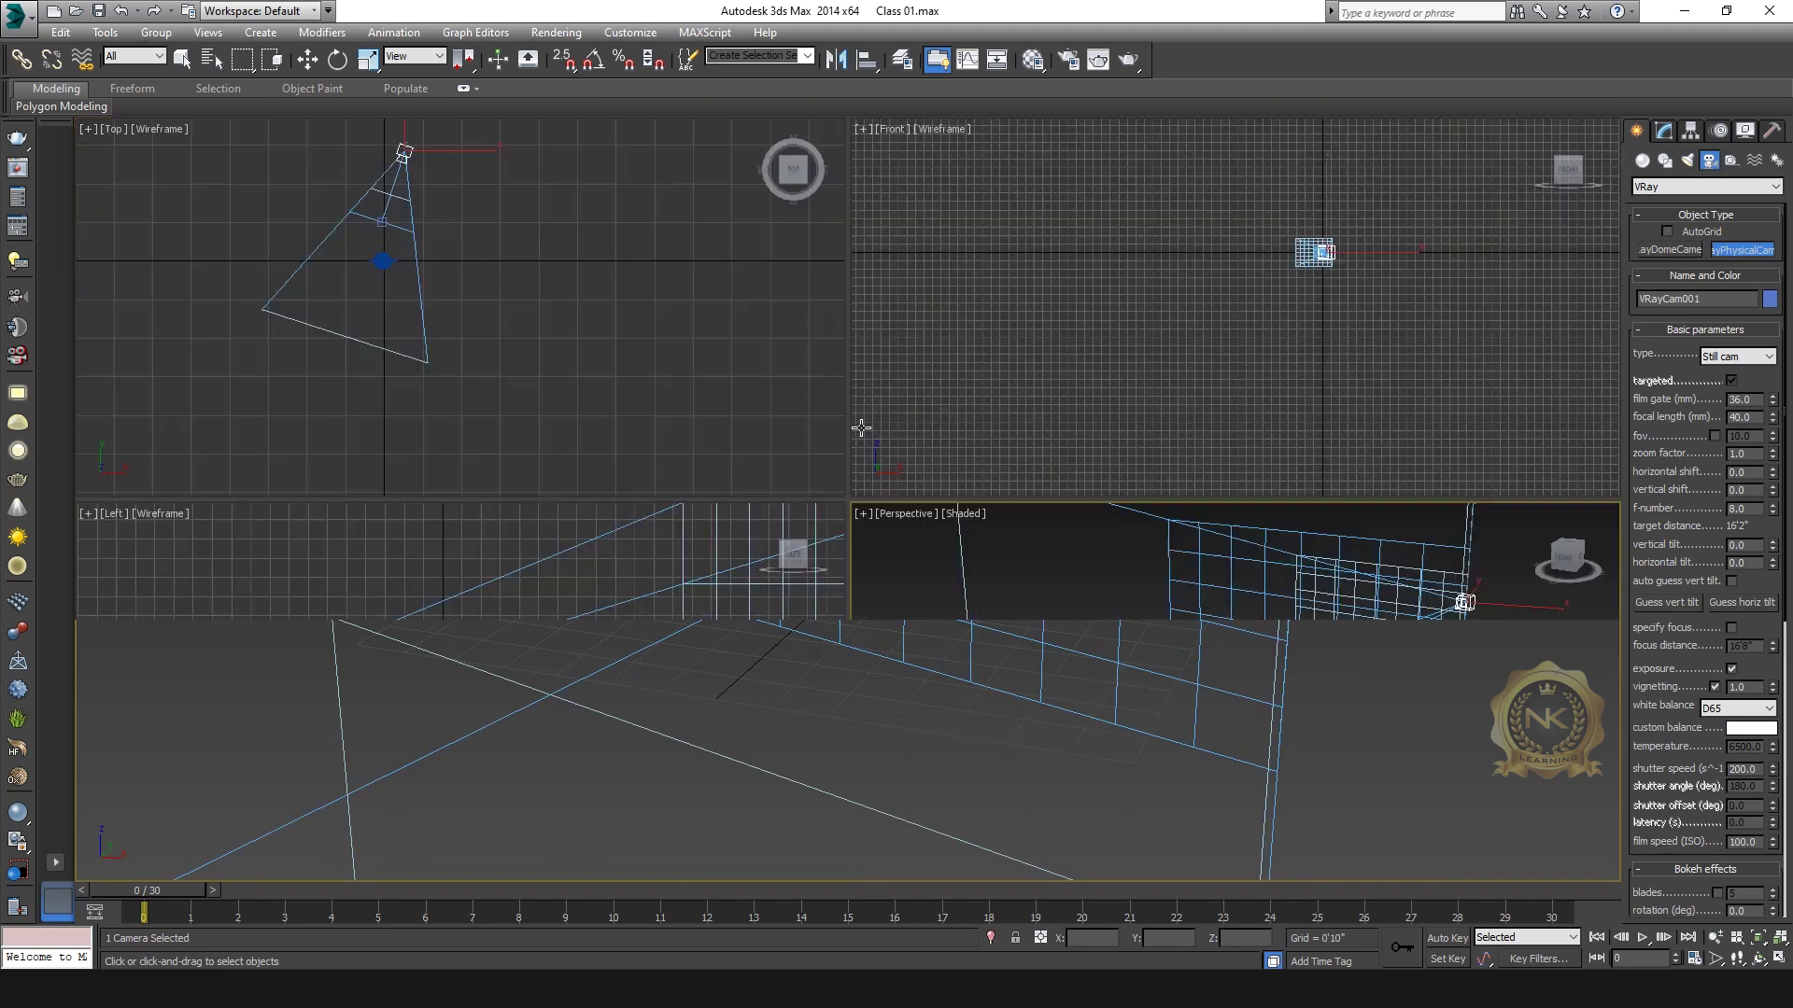
{"action": "right_click", "coordinate": [728, 305]}
{"action": "key", "text": "alt+w"}
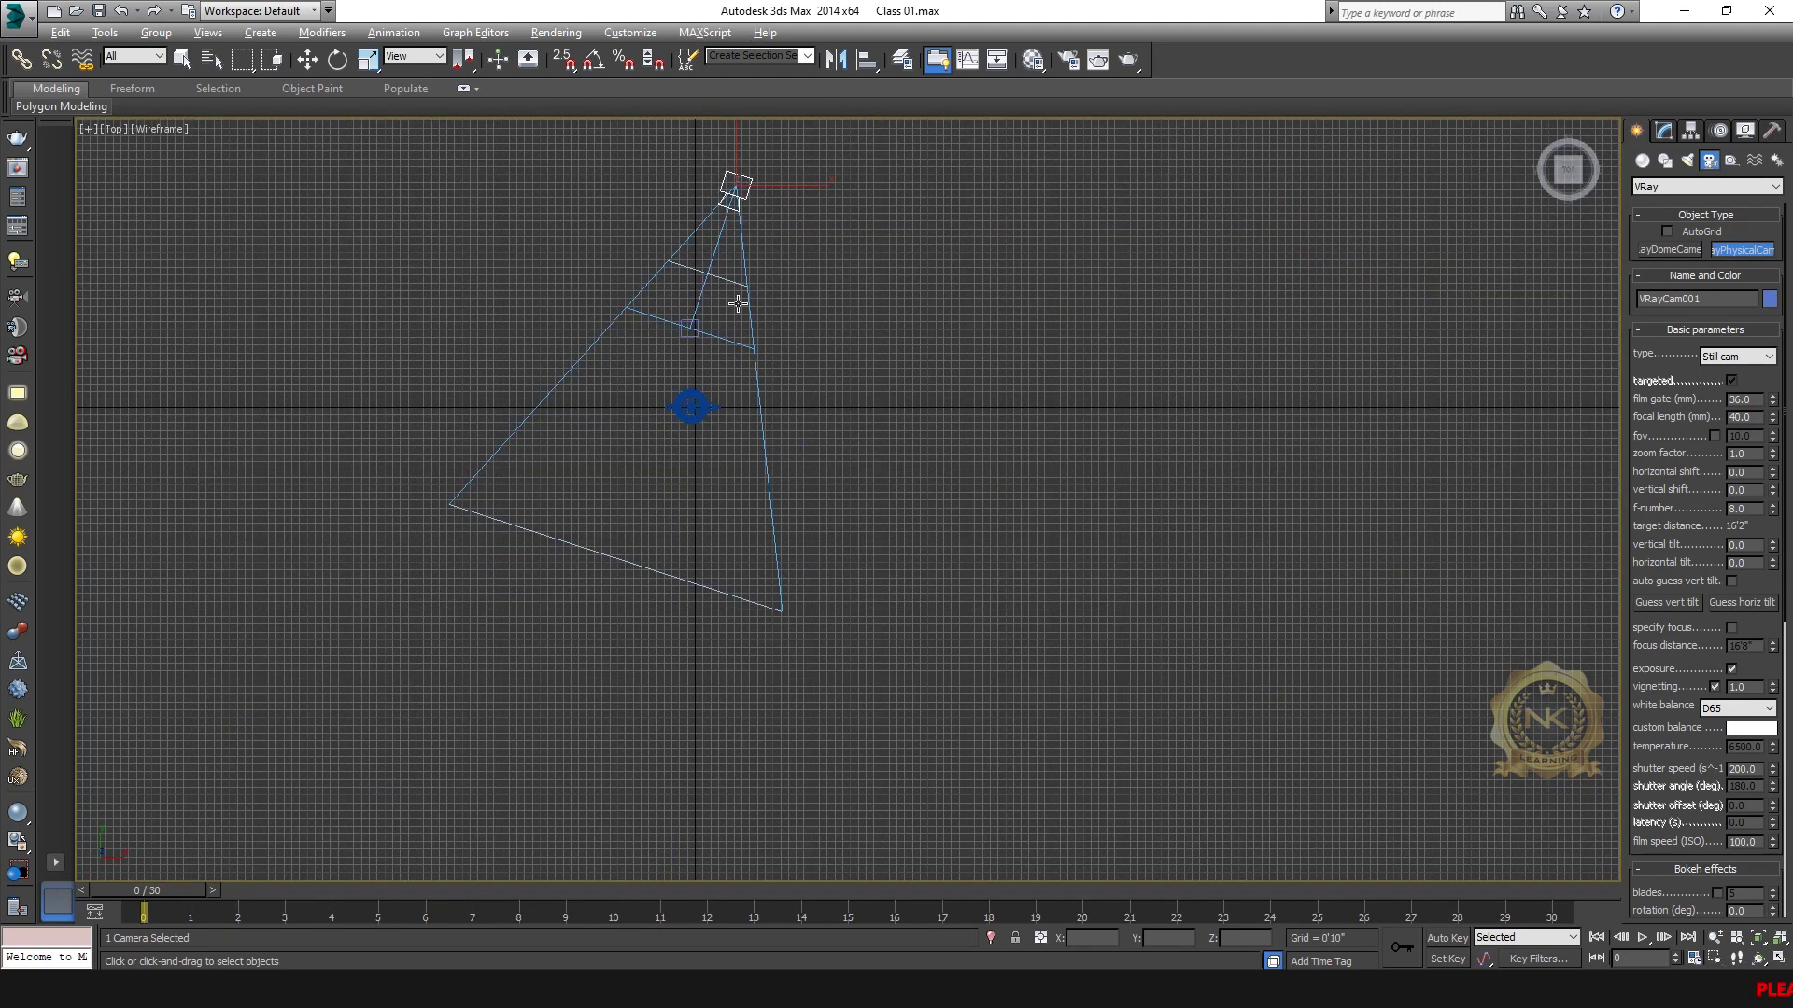
{"action": "key", "text": "alt+w"}
{"action": "right_click", "coordinate": [1120, 641]}
{"action": "key", "text": "alt+w"}
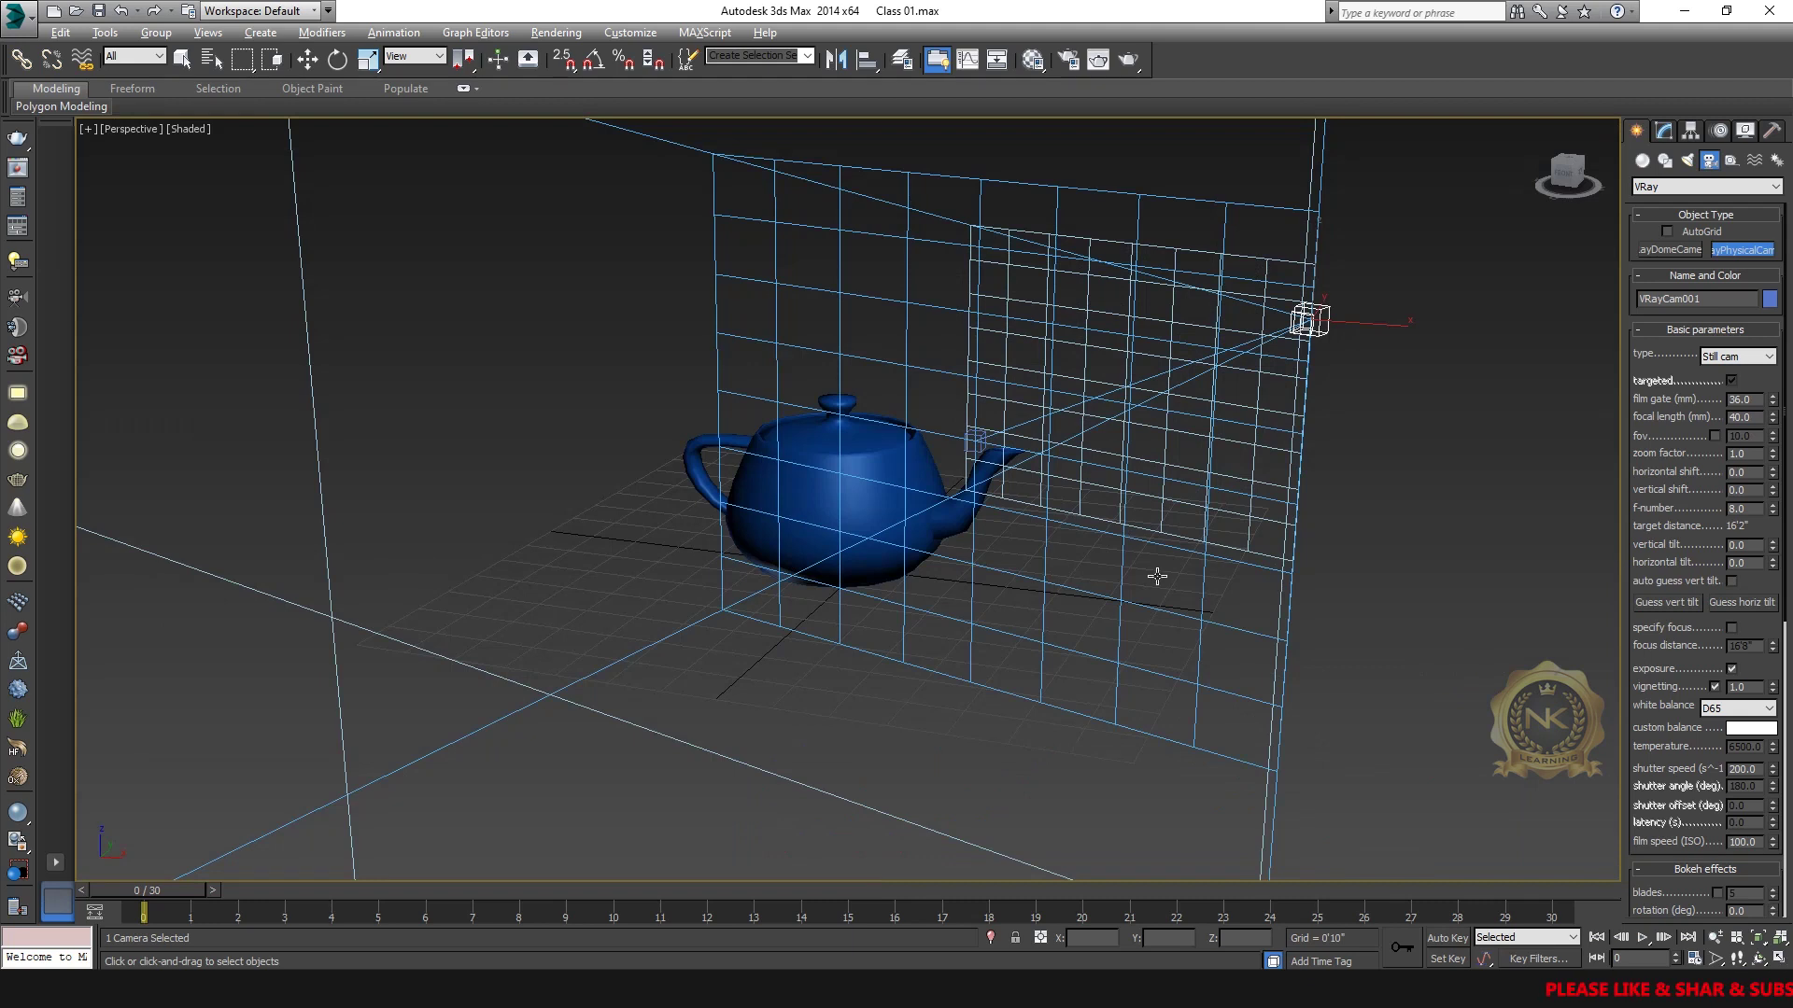
Step: Match the new V-Ray physical camera to the current perspective view and switch the viewport to VRayCam001
{"action": "right_click", "coordinate": [1495, 477]}
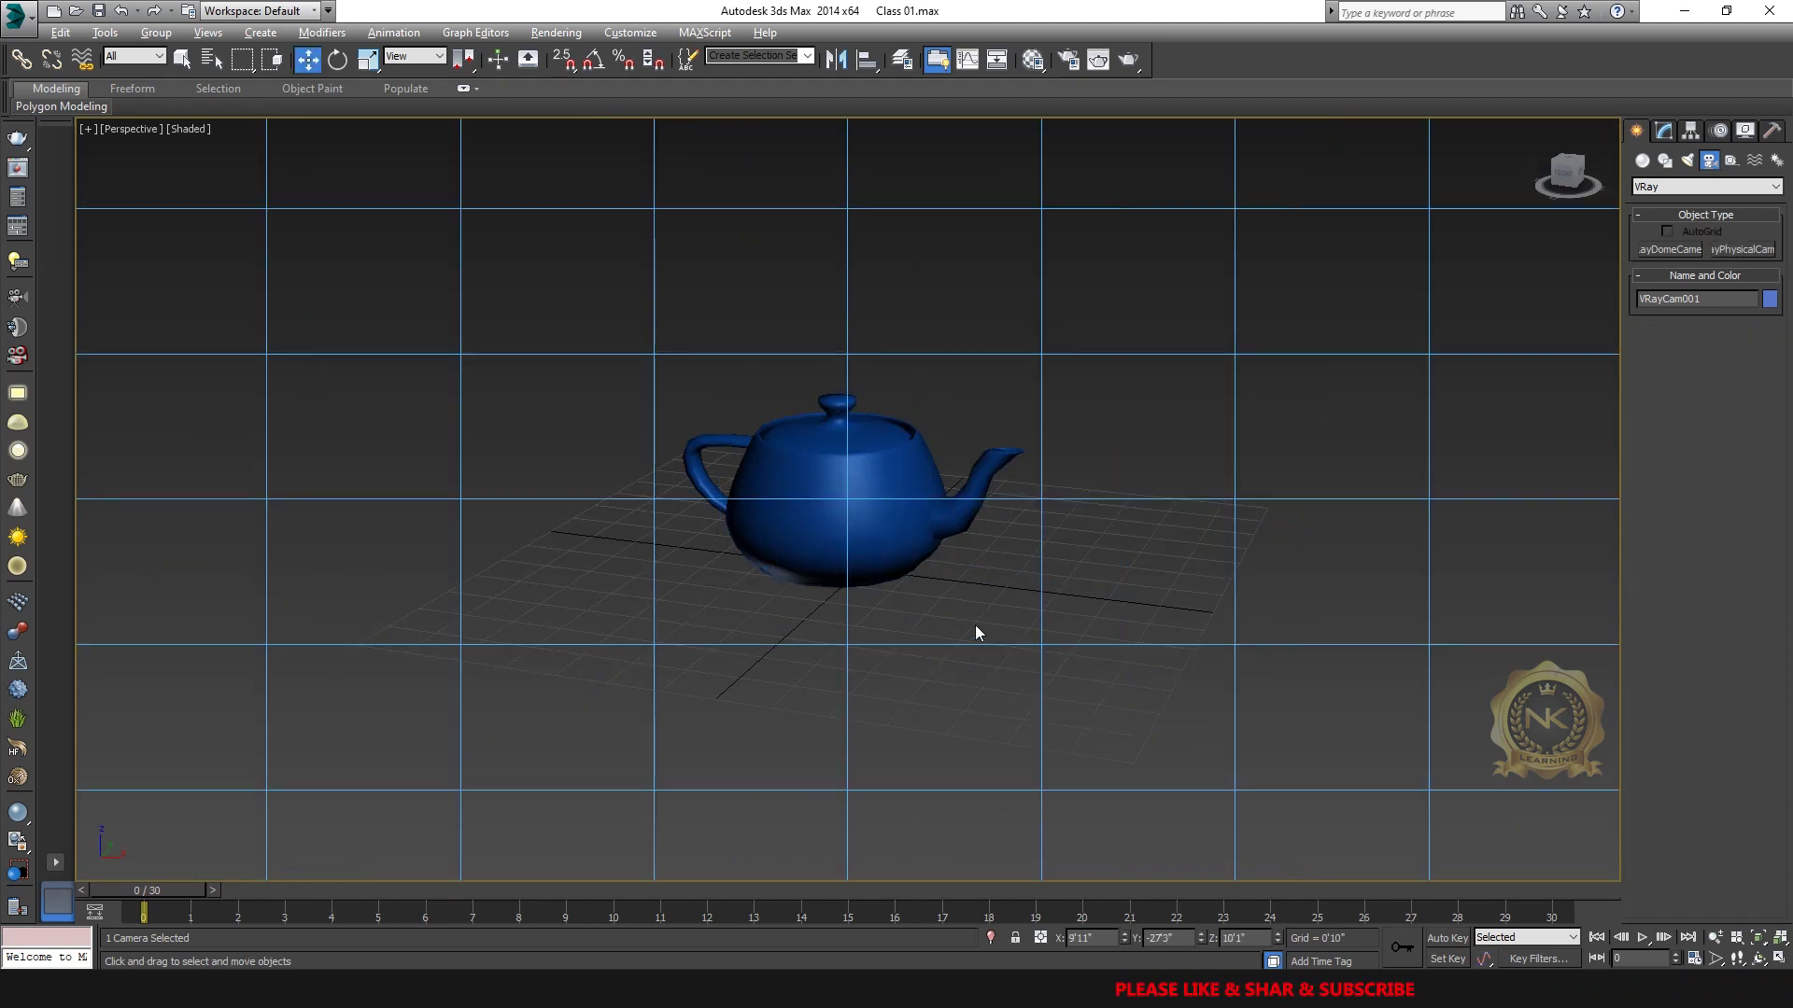
{"action": "left_click", "coordinate": [131, 129]}
{"action": "mouse_move", "coordinate": [163, 147]}
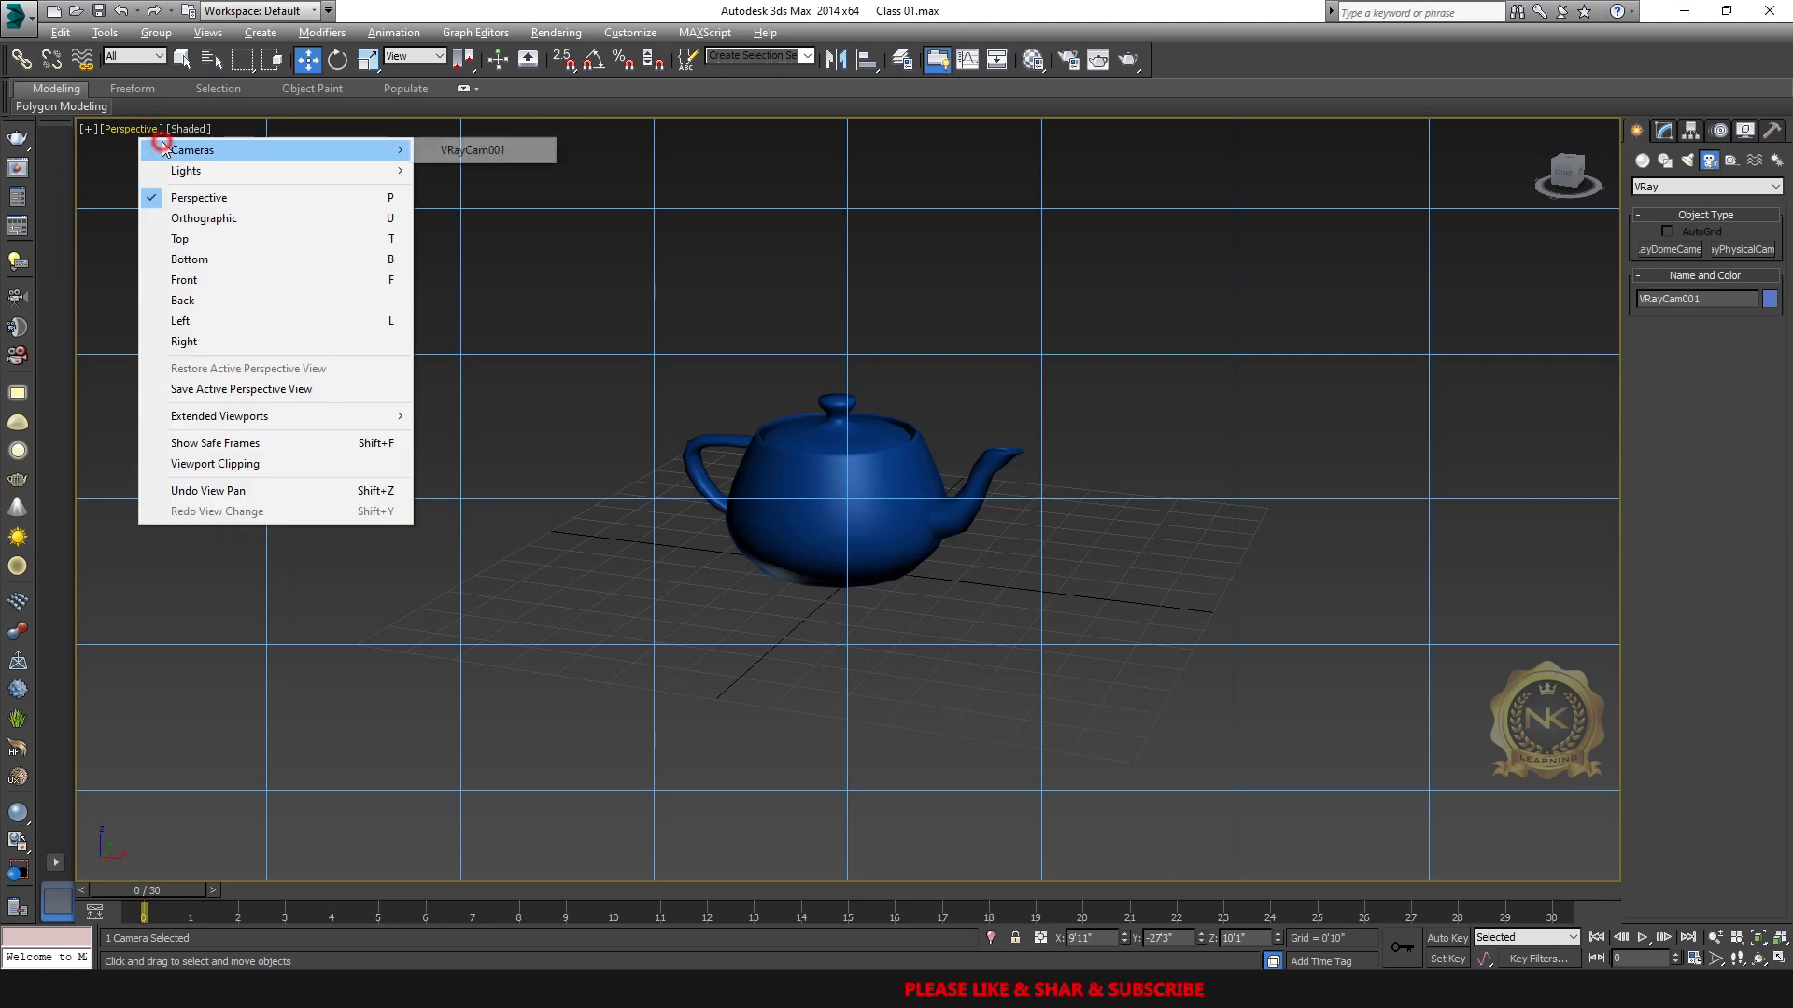
{"action": "left_click", "coordinate": [472, 149]}
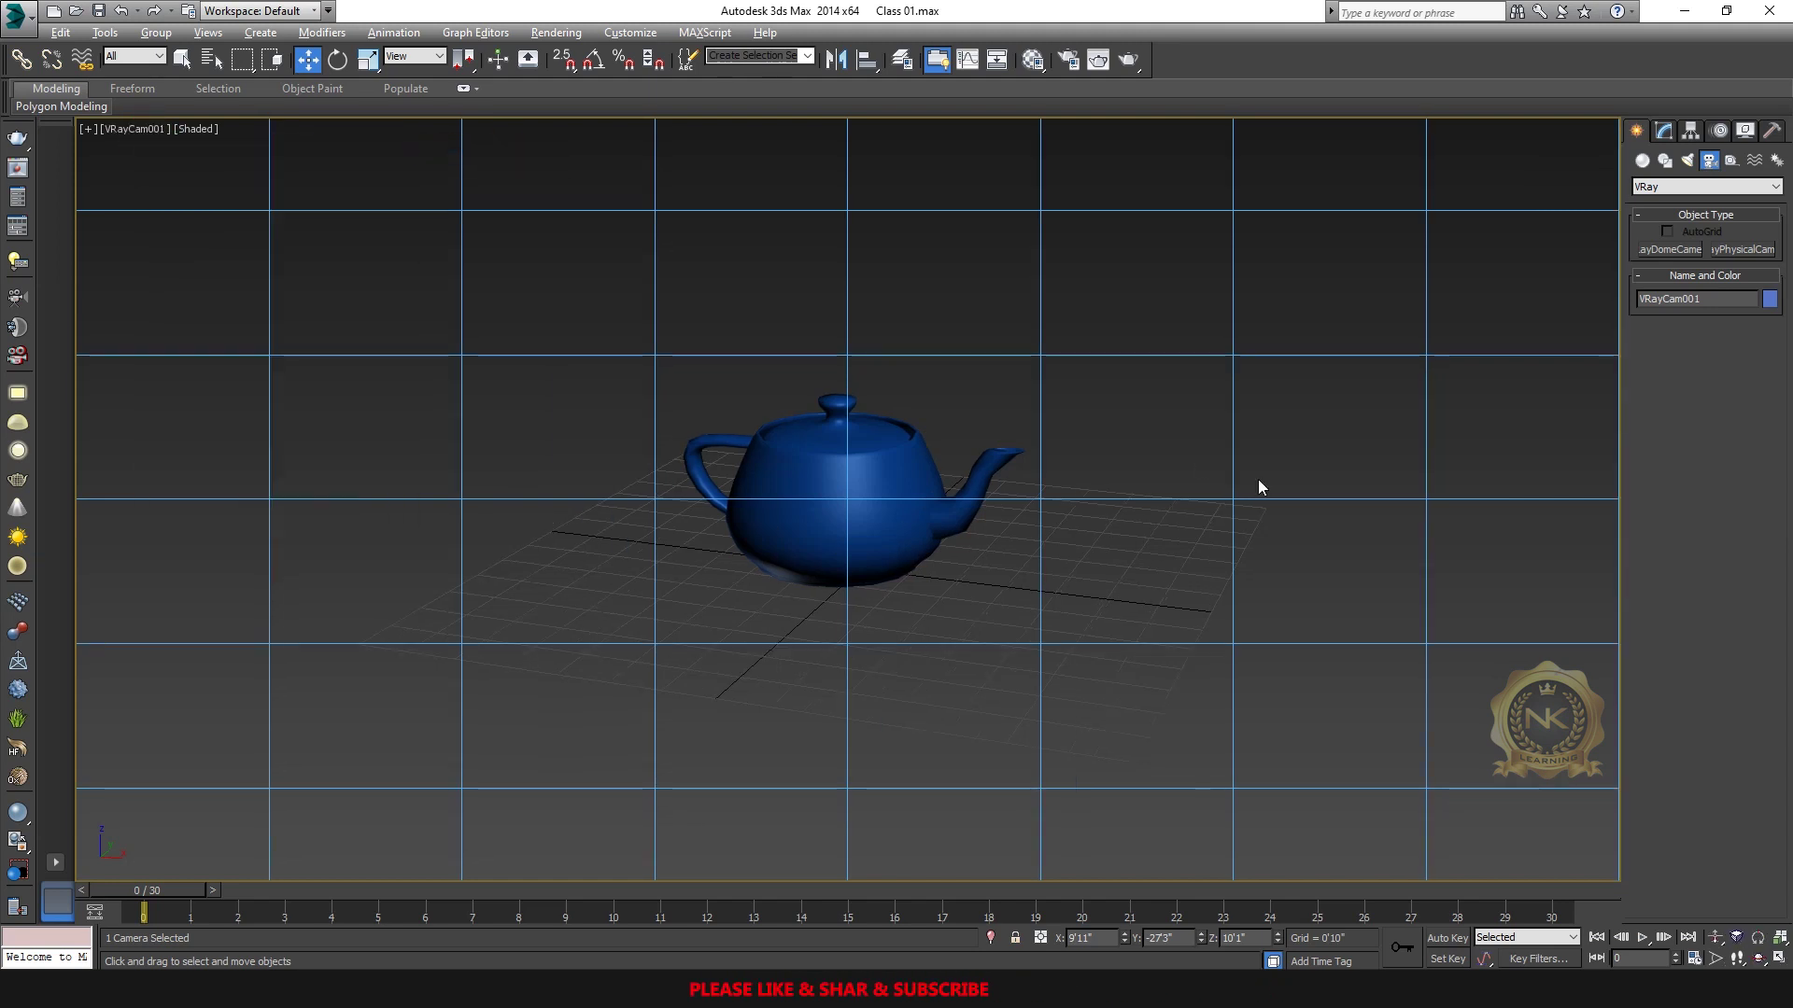
Step: Check the matched camera's position relative to the teapot in the top view and return to the camera view
{"action": "key", "text": "alt+w"}
{"action": "right_click", "coordinate": [631, 350]}
{"action": "key", "text": "alt+w"}
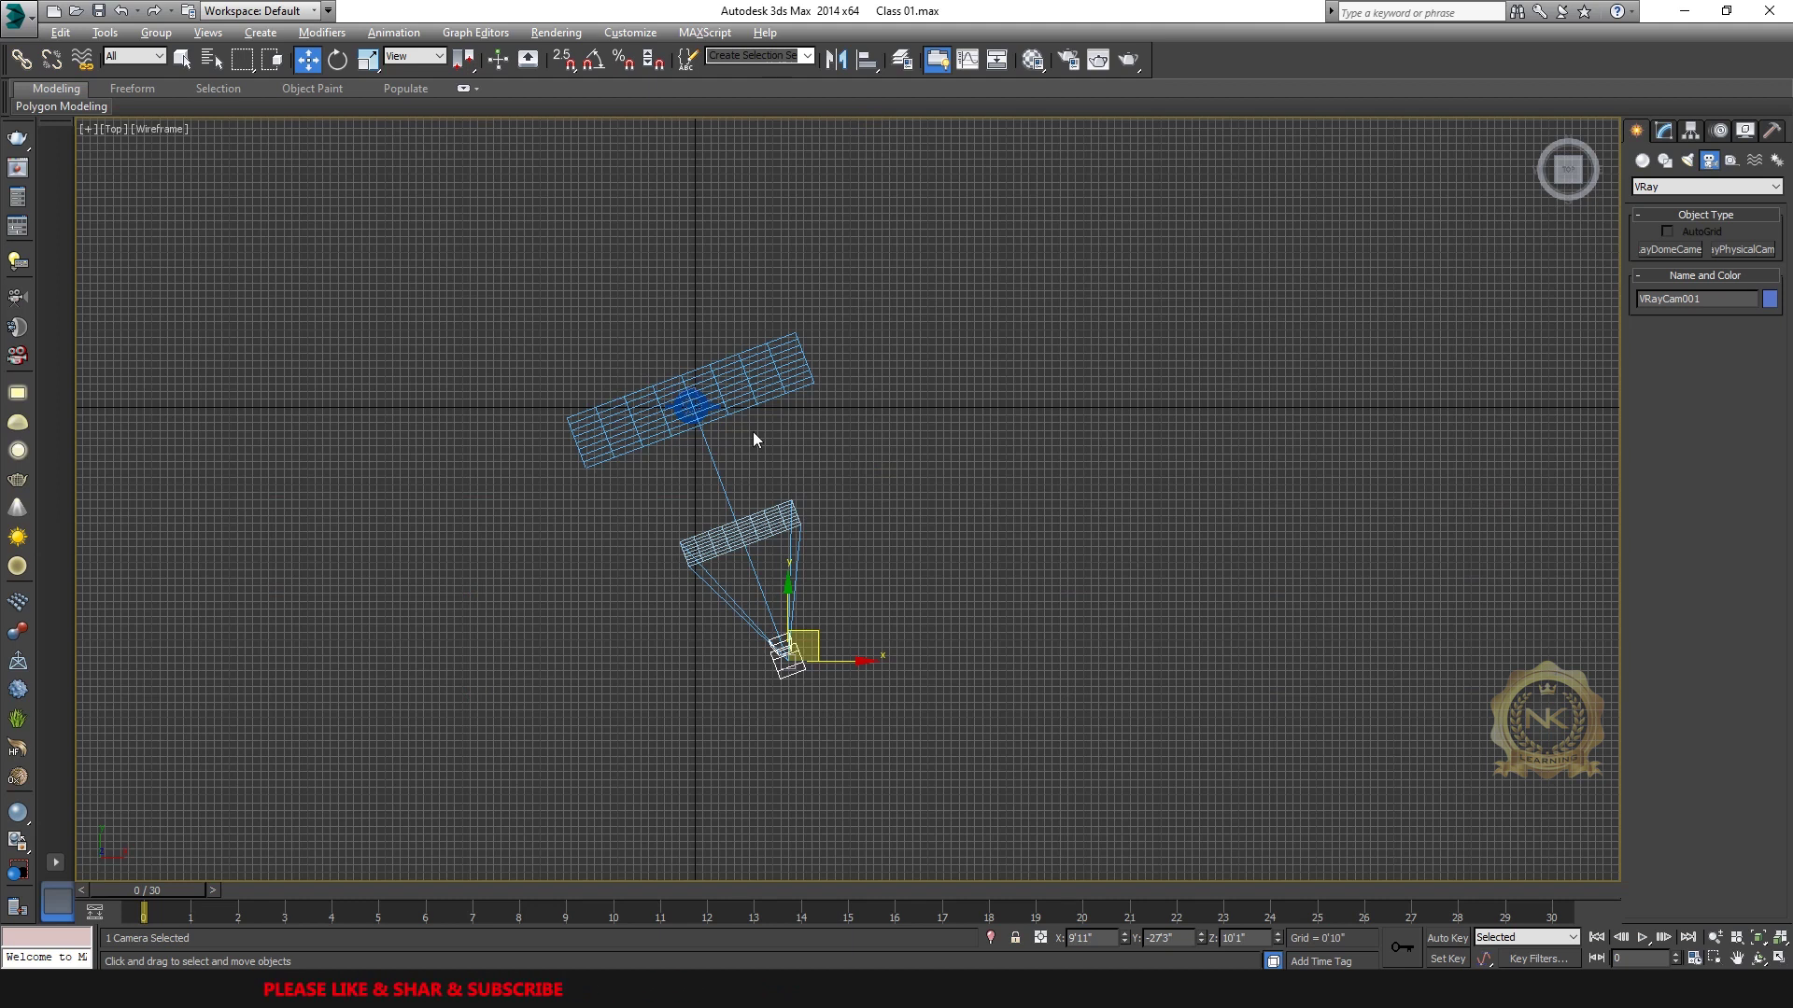
{"action": "key", "text": "alt+w"}
{"action": "right_click", "coordinate": [1251, 646]}
{"action": "key", "text": "alt+w"}
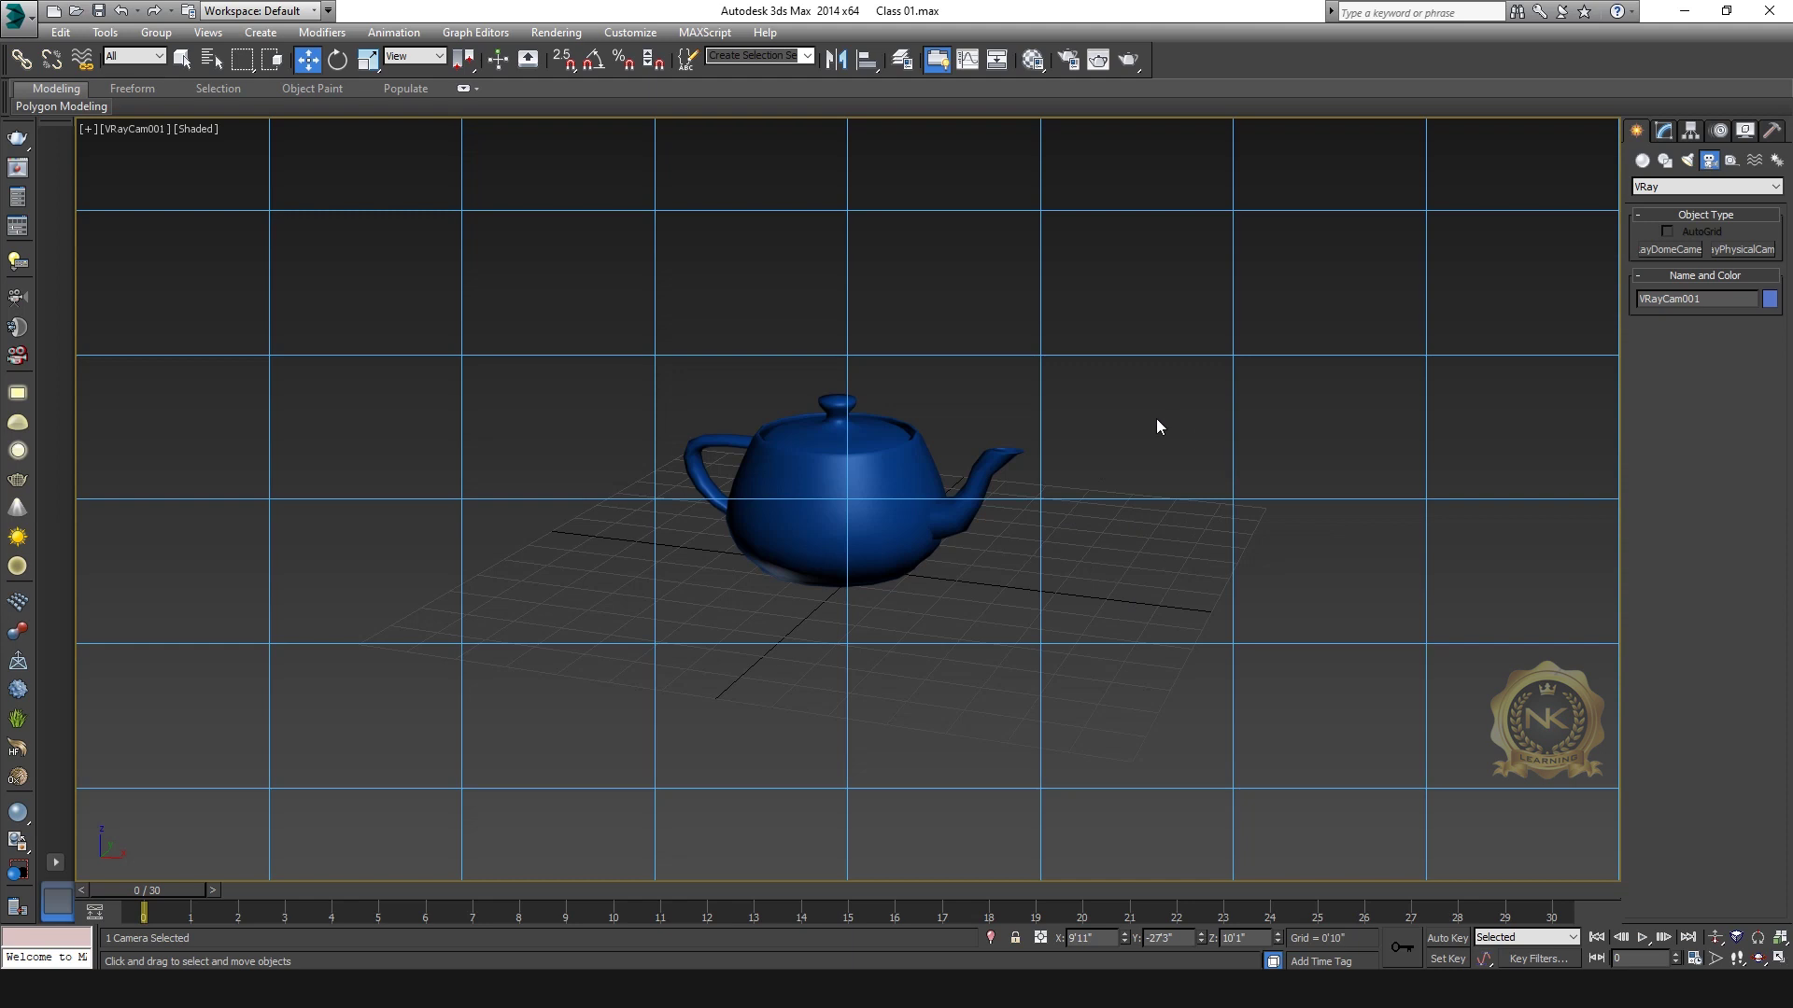
Step: Delete the teapot and the remaining V-Ray camera with its target from the scene
{"action": "left_click", "coordinate": [913, 473]}
{"action": "key", "text": "Delete"}
{"action": "key", "text": "alt+w"}
{"action": "middle_click", "coordinate": [536, 320]}
{"action": "key", "text": "alt+w"}
{"action": "left_click_drag", "start_coordinate": [597, 344], "coordinate": [939, 732]}
{"action": "key", "text": "Delete"}
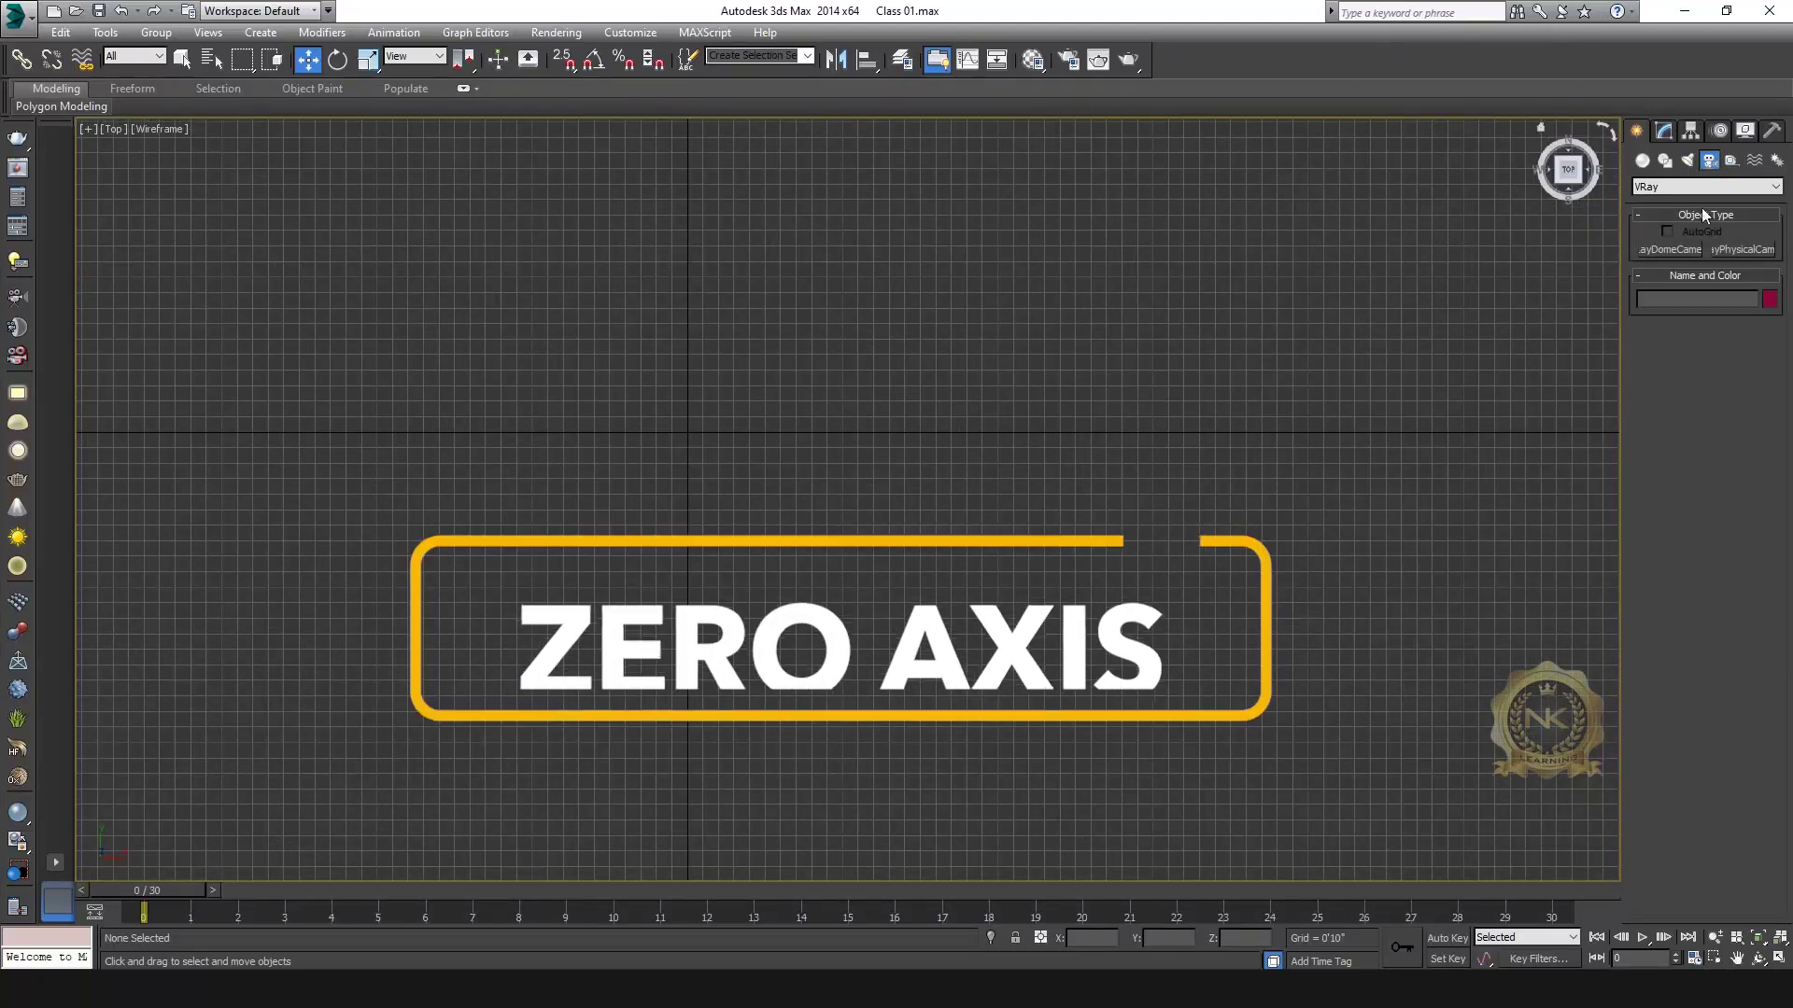
Step: Create a standard box about 1'4" long and 1'6" wide near the origin in the top view, and check it in perspective
{"action": "left_click", "coordinate": [1642, 160]}
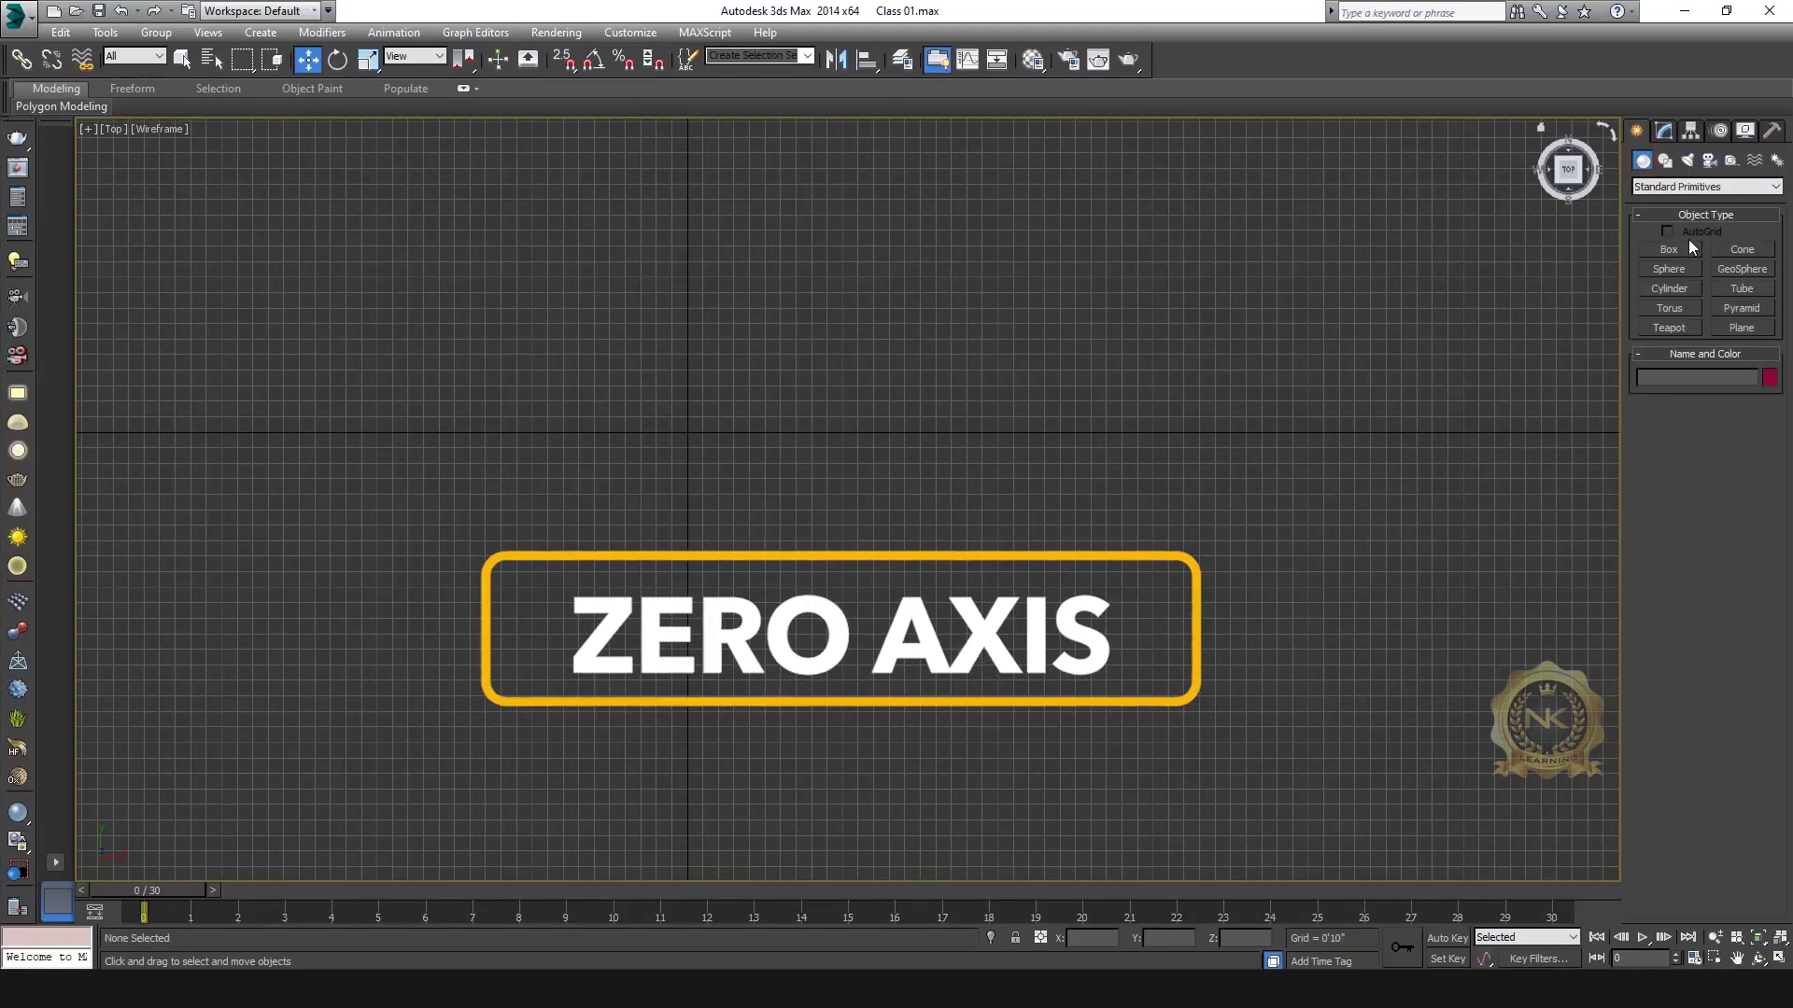
{"action": "left_click", "coordinate": [1668, 249]}
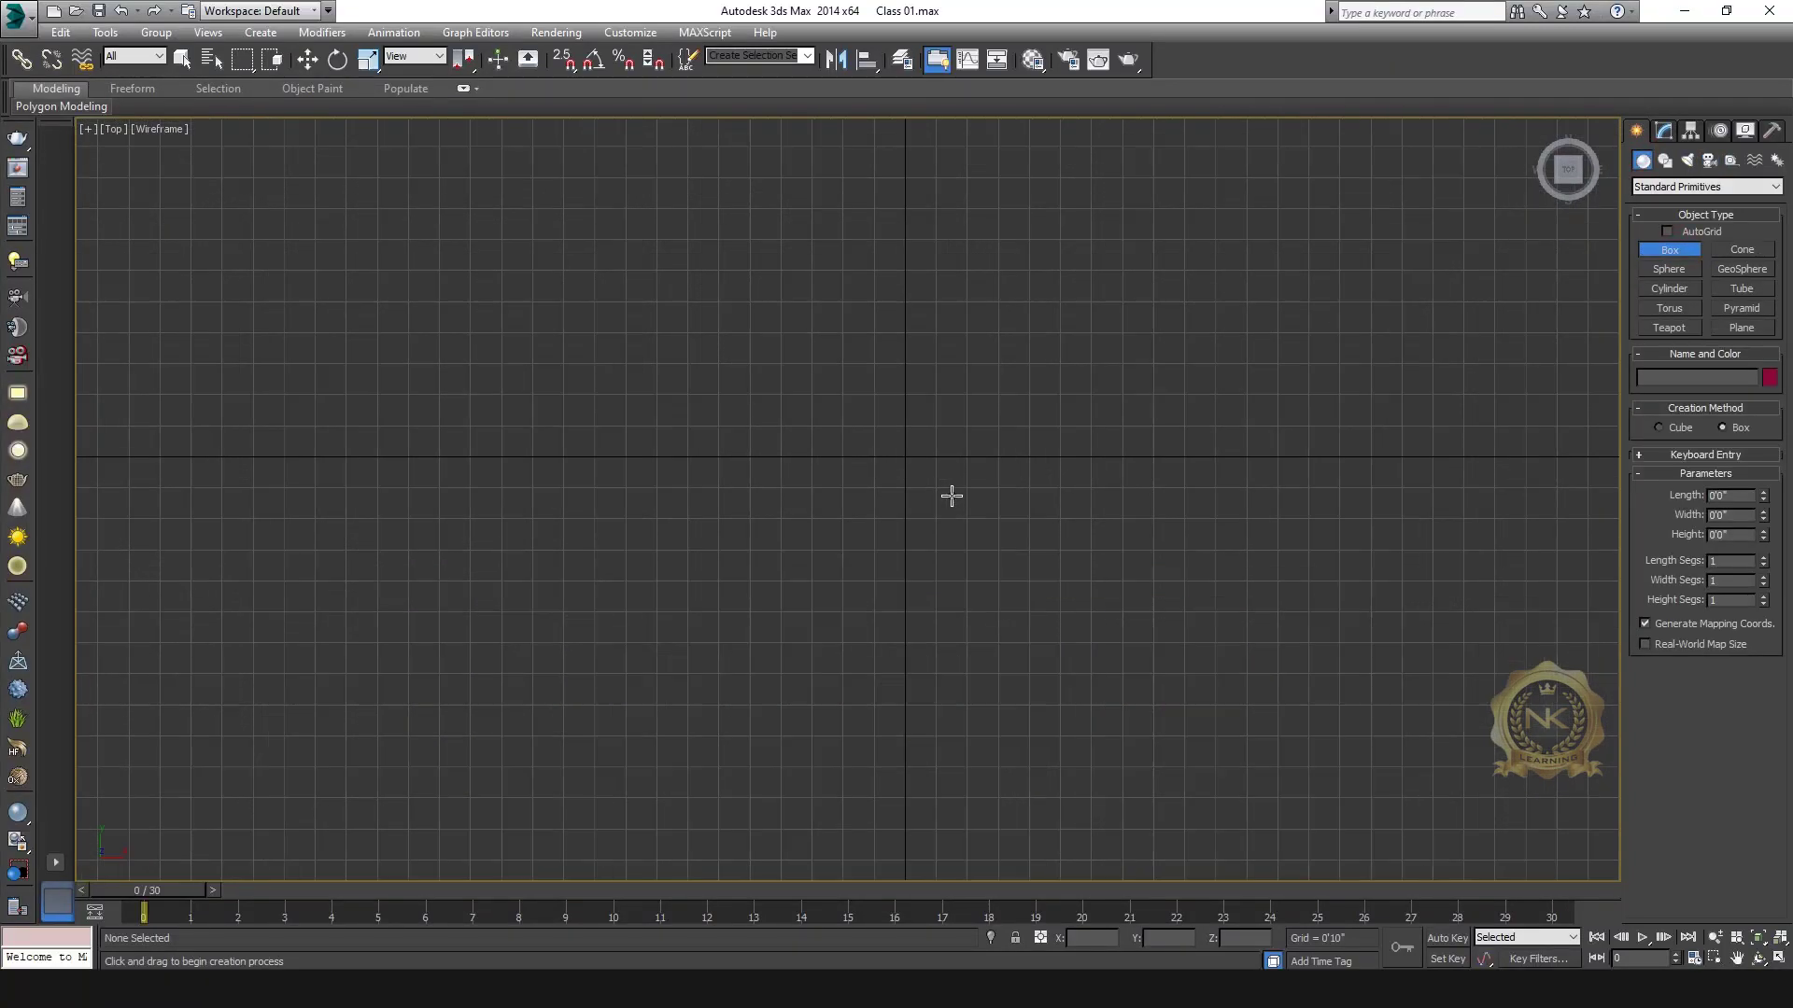
{"action": "left_click_drag", "start_coordinate": [877, 442], "coordinate": [935, 494]}
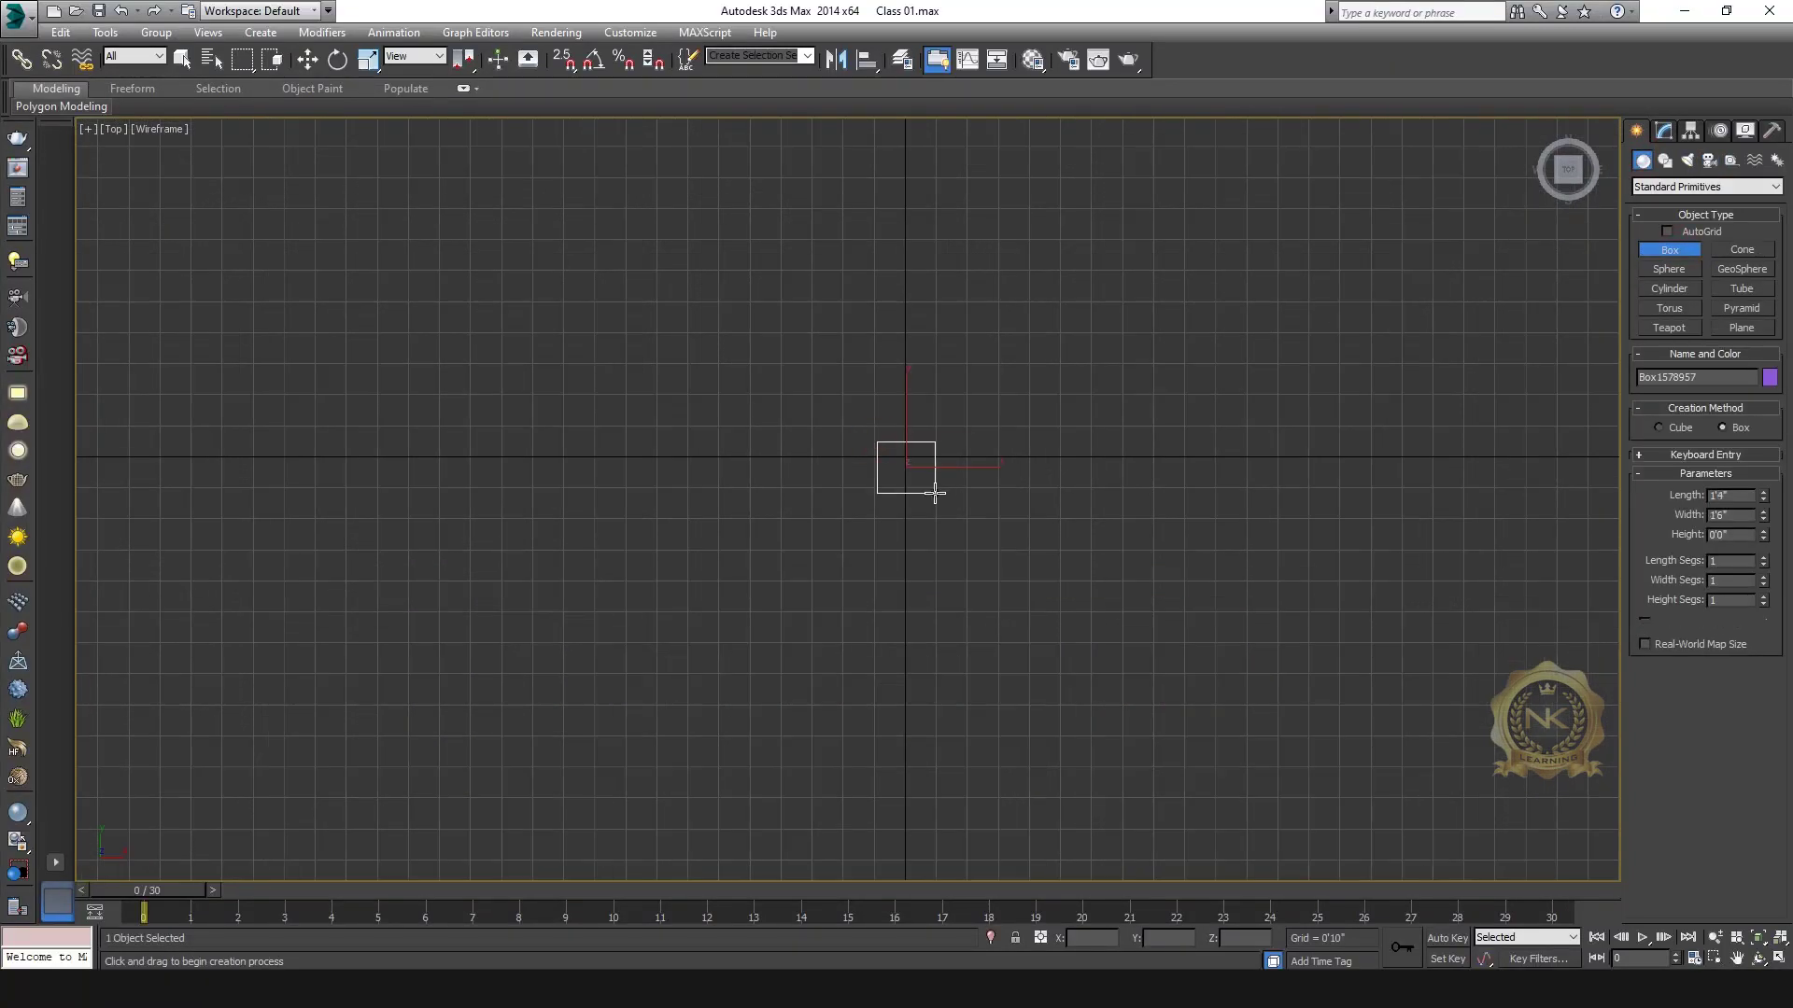
{"action": "left_click", "coordinate": [309, 60]}
{"action": "scroll", "coordinate": [801, 445], "scroll_direction": "down", "scroll_amount": 4}
{"action": "left_click_drag", "start_coordinate": [885, 441], "coordinate": [885, 437]}
{"action": "key", "text": "alt+w"}
{"action": "right_click", "coordinate": [1259, 674]}
{"action": "key", "text": "alt+w"}
Step: Move the box far from the origin in the top view, to about X -198'4", Y 80'7", and look for it in perspective
{"action": "key", "text": "alt+w"}
{"action": "right_click", "coordinate": [615, 267]}
{"action": "key", "text": "alt+w"}
{"action": "left_click_drag", "start_coordinate": [936, 400], "coordinate": [281, 121]}
{"action": "key", "text": "alt+w"}
{"action": "key", "text": "alt+w"}
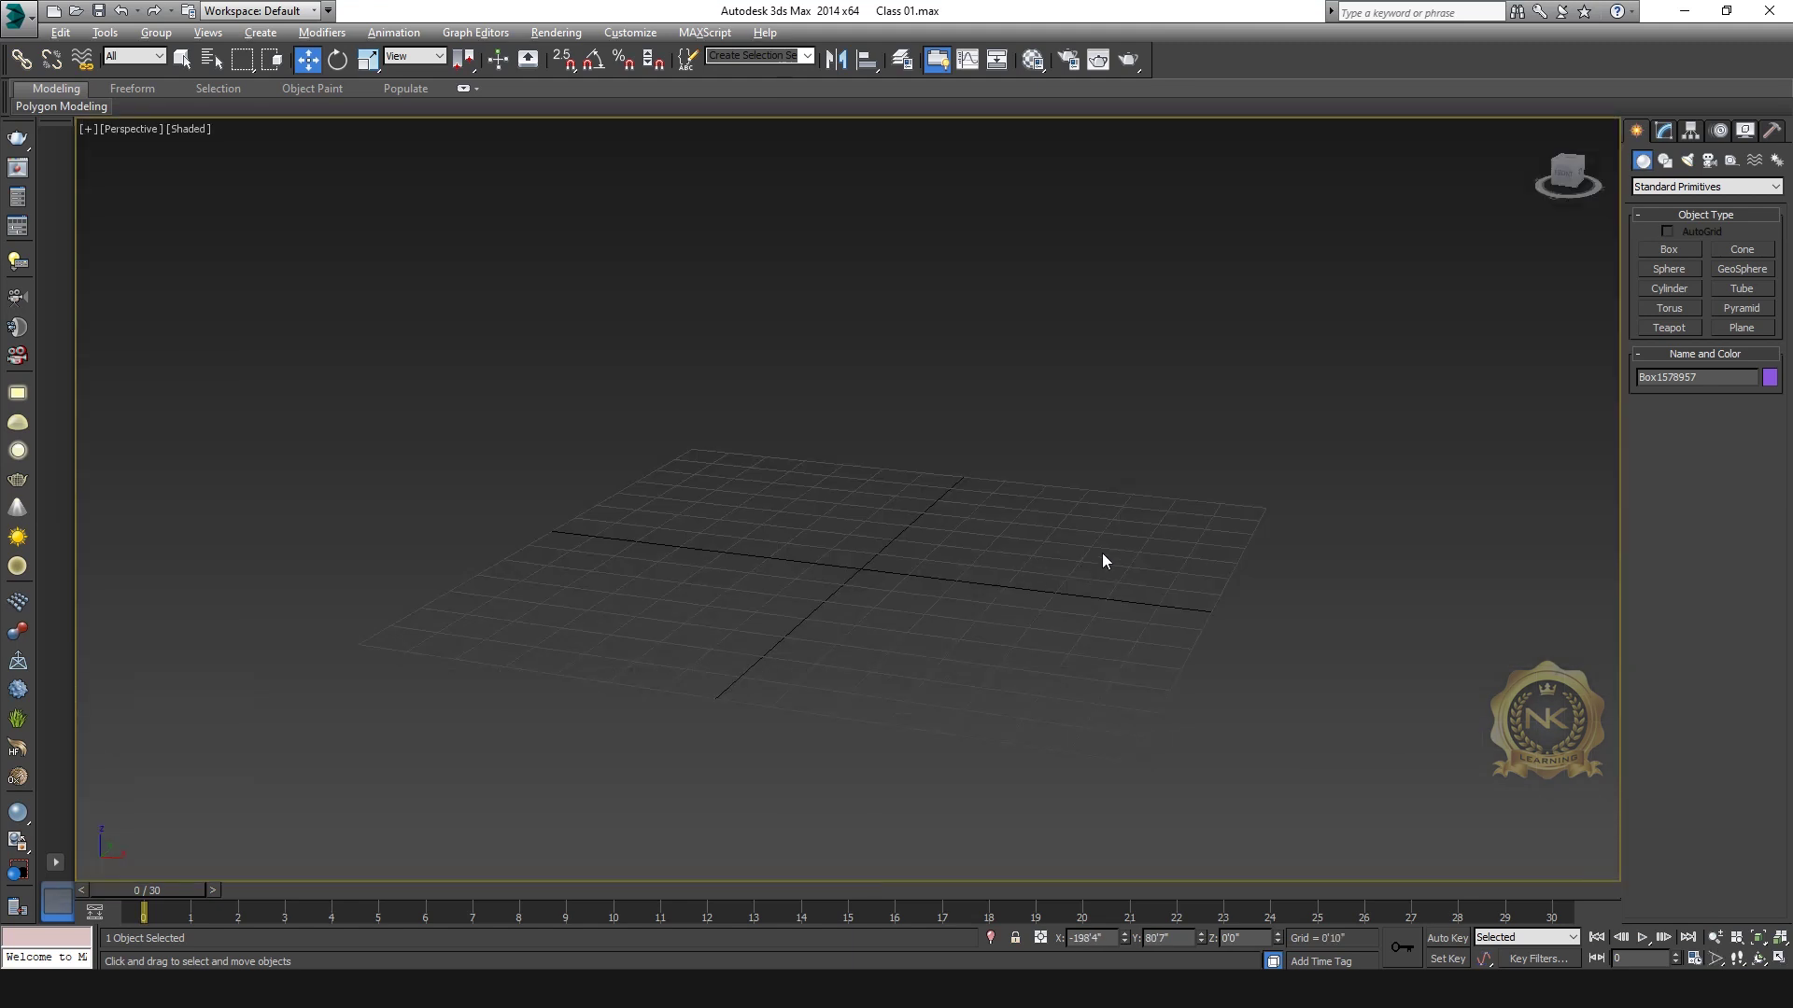
{"action": "key", "text": "alt+w"}
{"action": "right_click", "coordinate": [490, 297]}
{"action": "key", "text": "alt+w"}
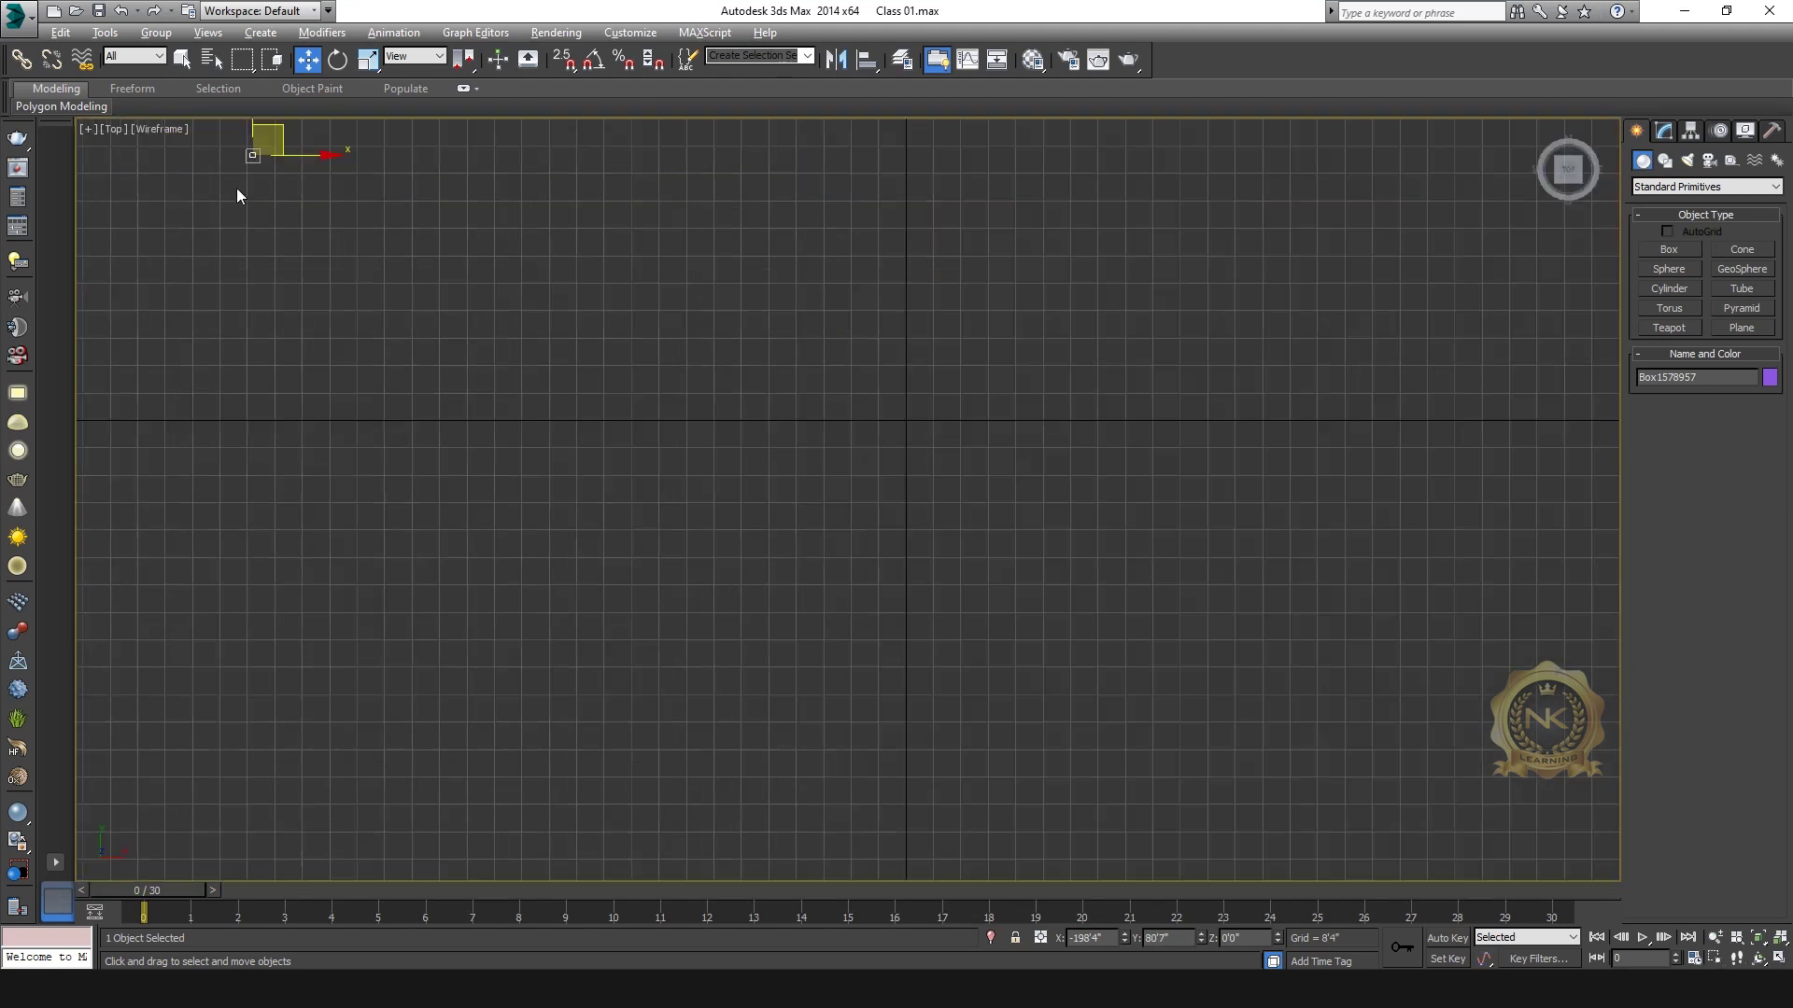
{"action": "key", "text": "alt+w"}
{"action": "right_click", "coordinate": [1053, 594]}
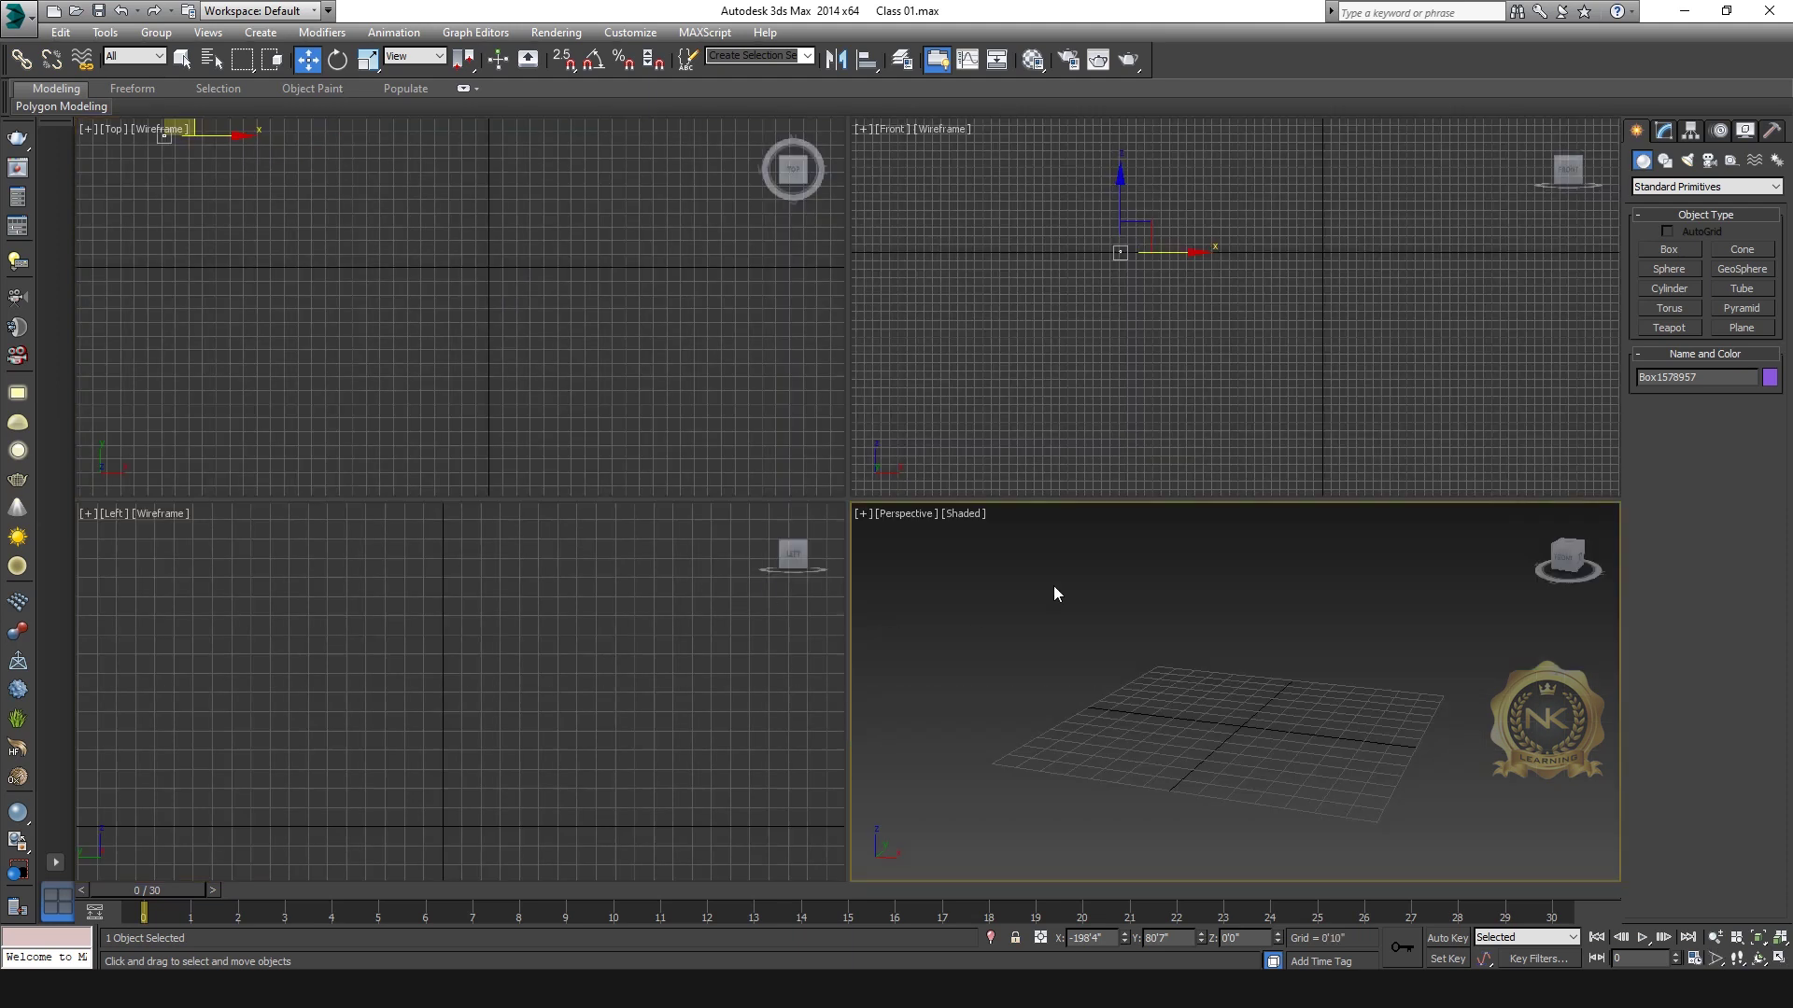
Step: Set the box's absolute world X and Y positions to 0 with Move Transform Type-In, and close the dialog
{"action": "right_click", "coordinate": [356, 165]}
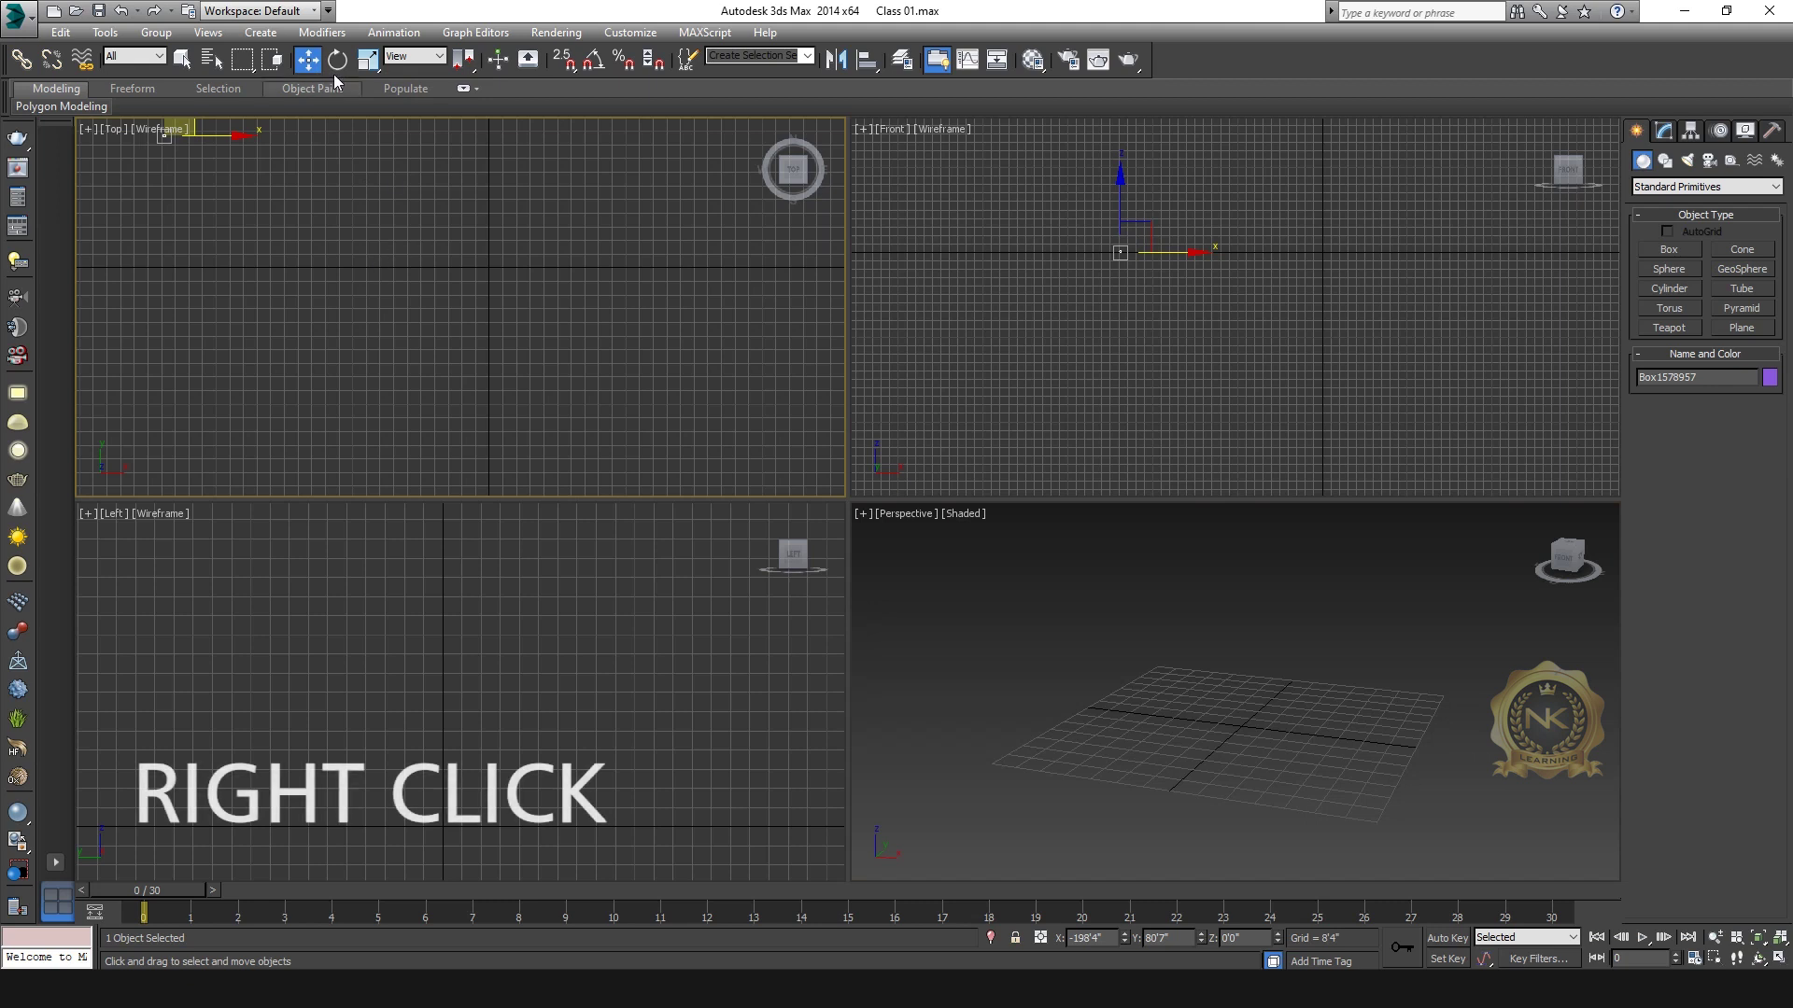
{"action": "right_click", "coordinate": [306, 66]}
{"action": "right_click", "coordinate": [307, 65]}
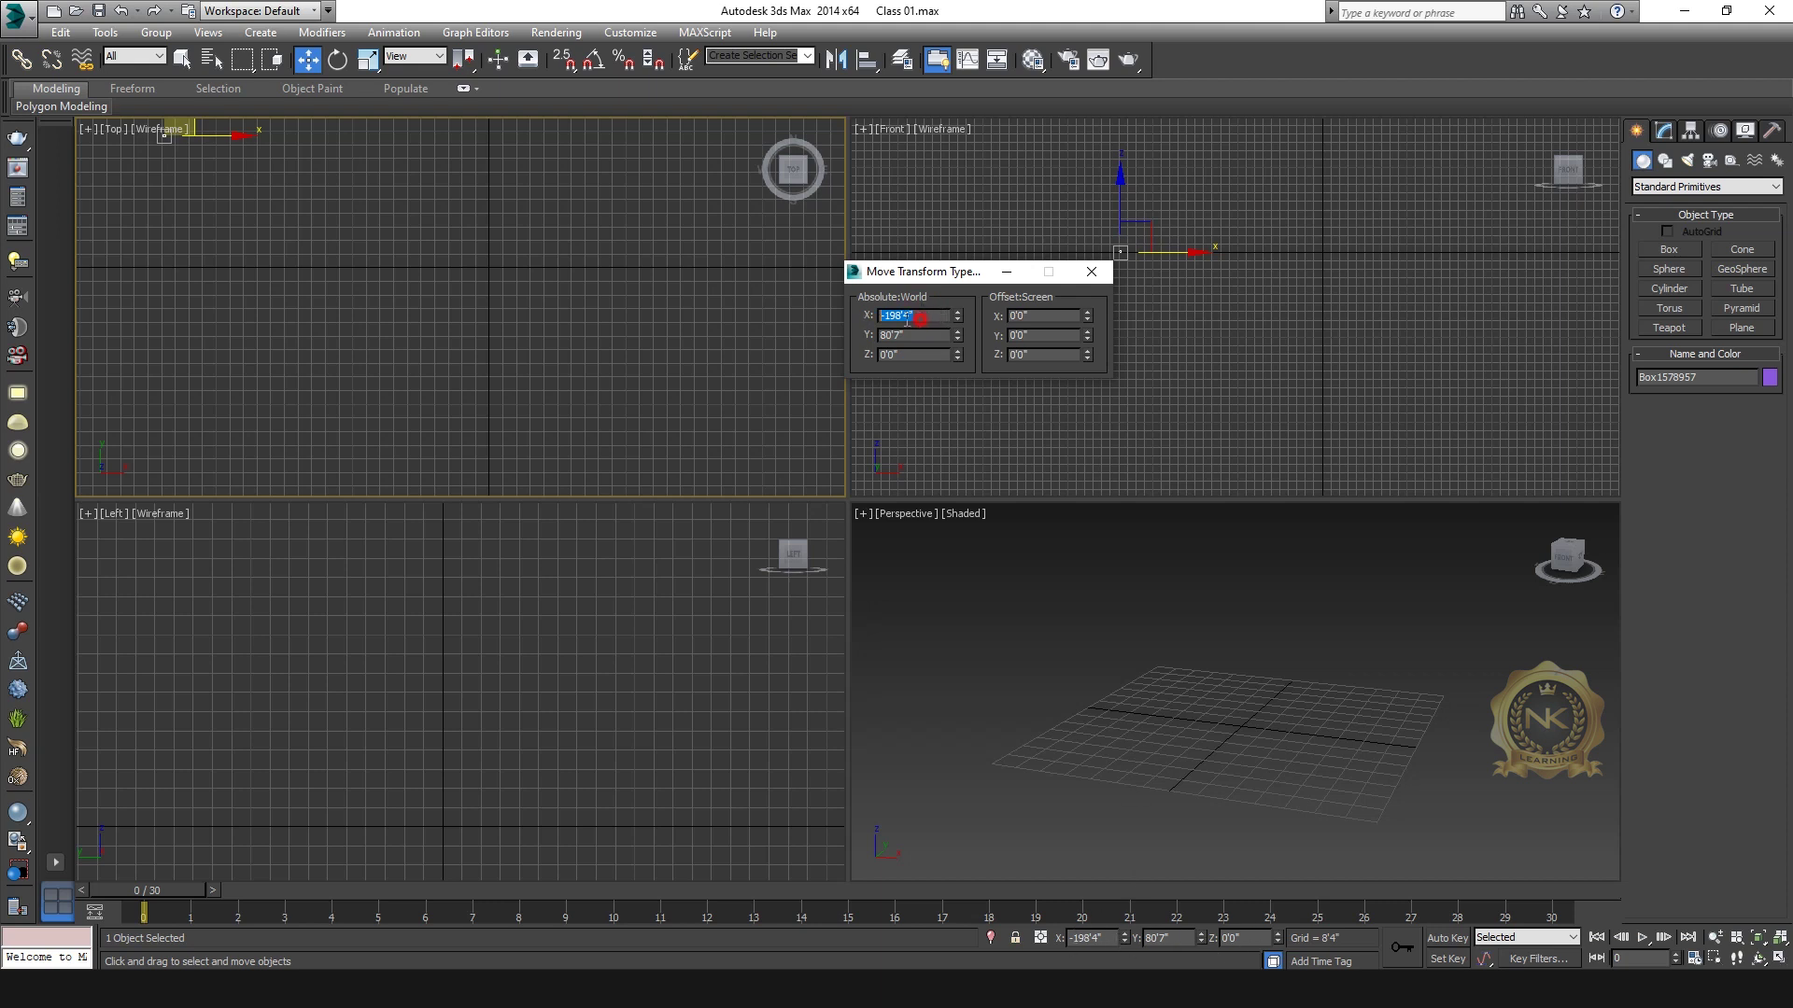
{"action": "key", "text": "Return"}
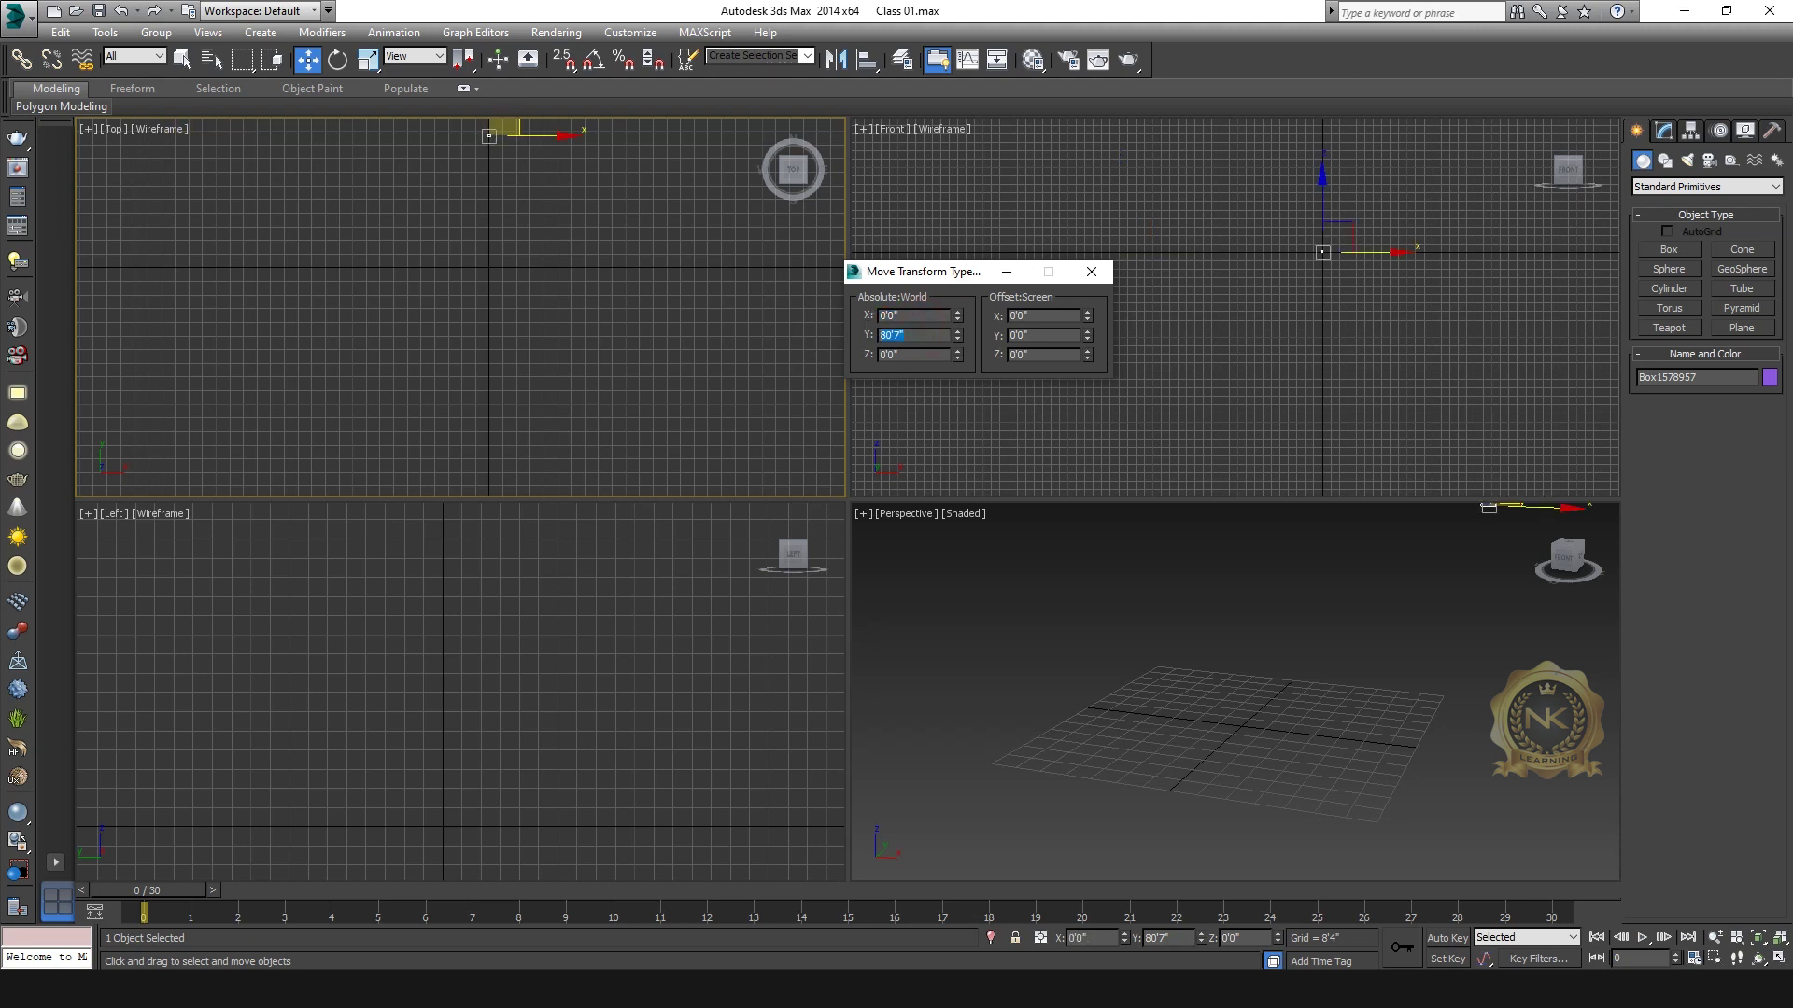
{"action": "type", "text": "0"}
{"action": "key", "text": "Return"}
{"action": "right_click", "coordinate": [1201, 570]}
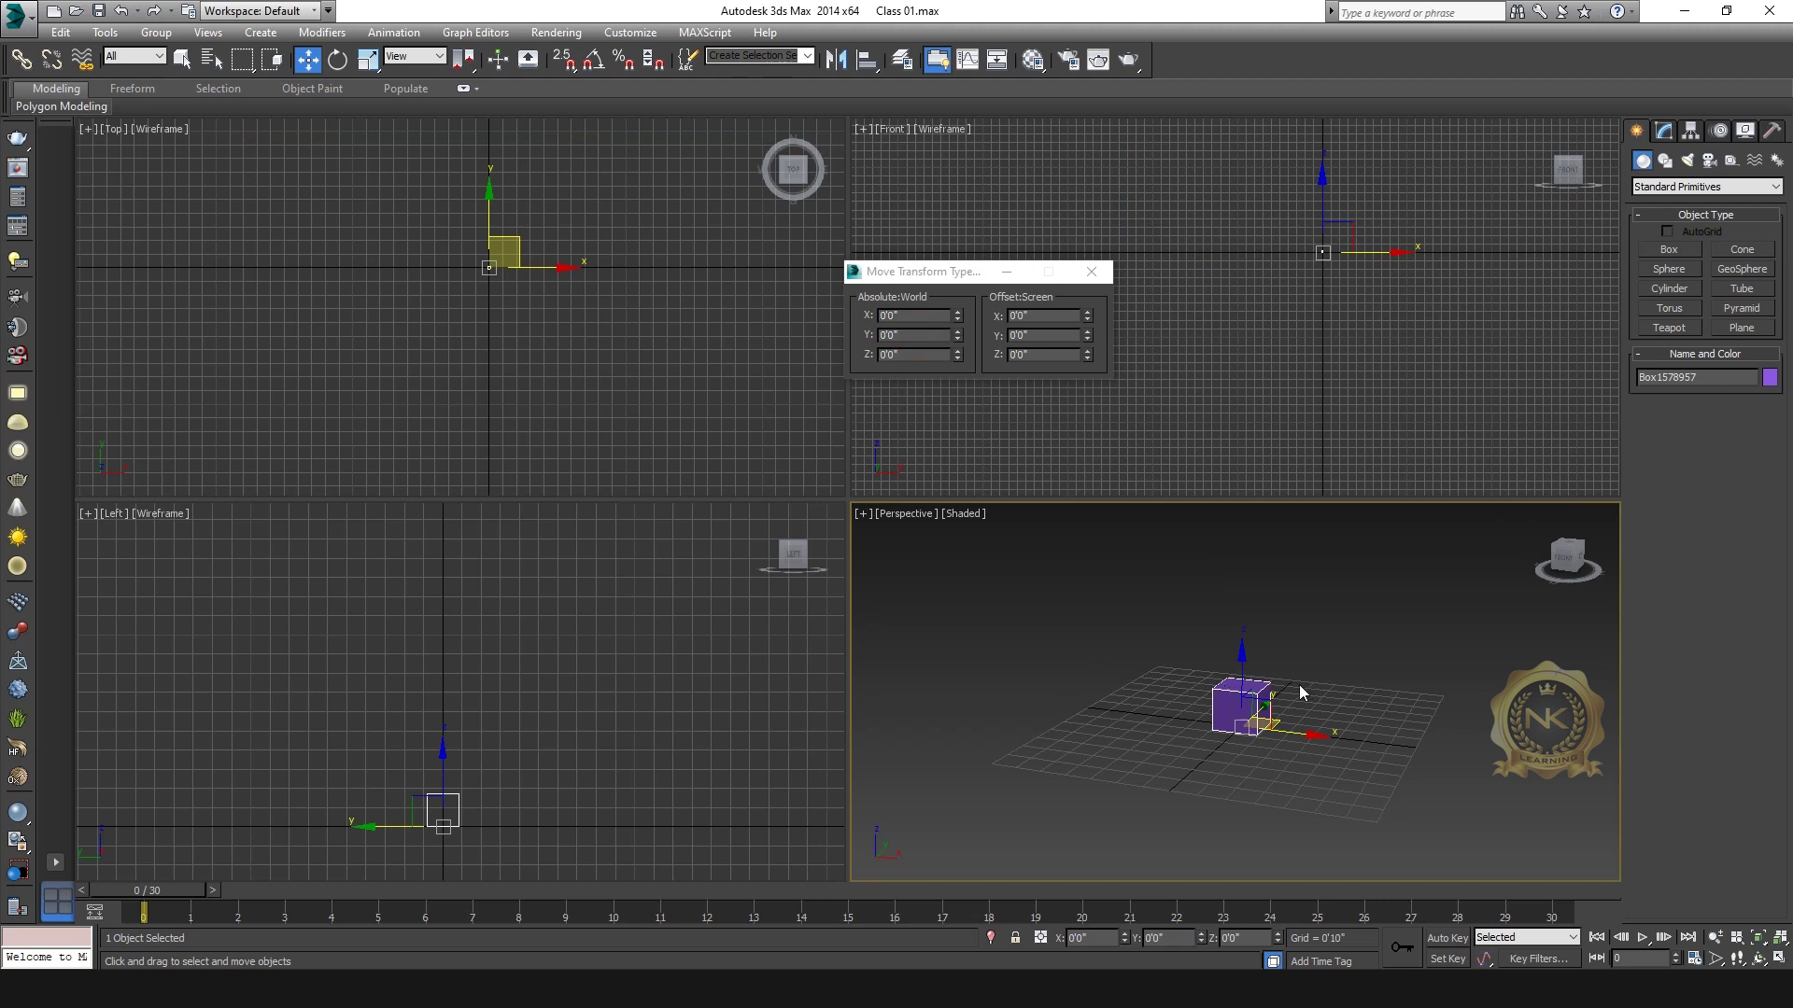
{"action": "key", "text": "alt+w"}
{"action": "left_click", "coordinate": [1090, 272]}
Step: Move the box away from the origin in the top view, to about X -199'1", Y 62'1", and return to perspective
{"action": "key", "text": "alt+w"}
{"action": "right_click", "coordinate": [509, 218]}
{"action": "key", "text": "alt+w"}
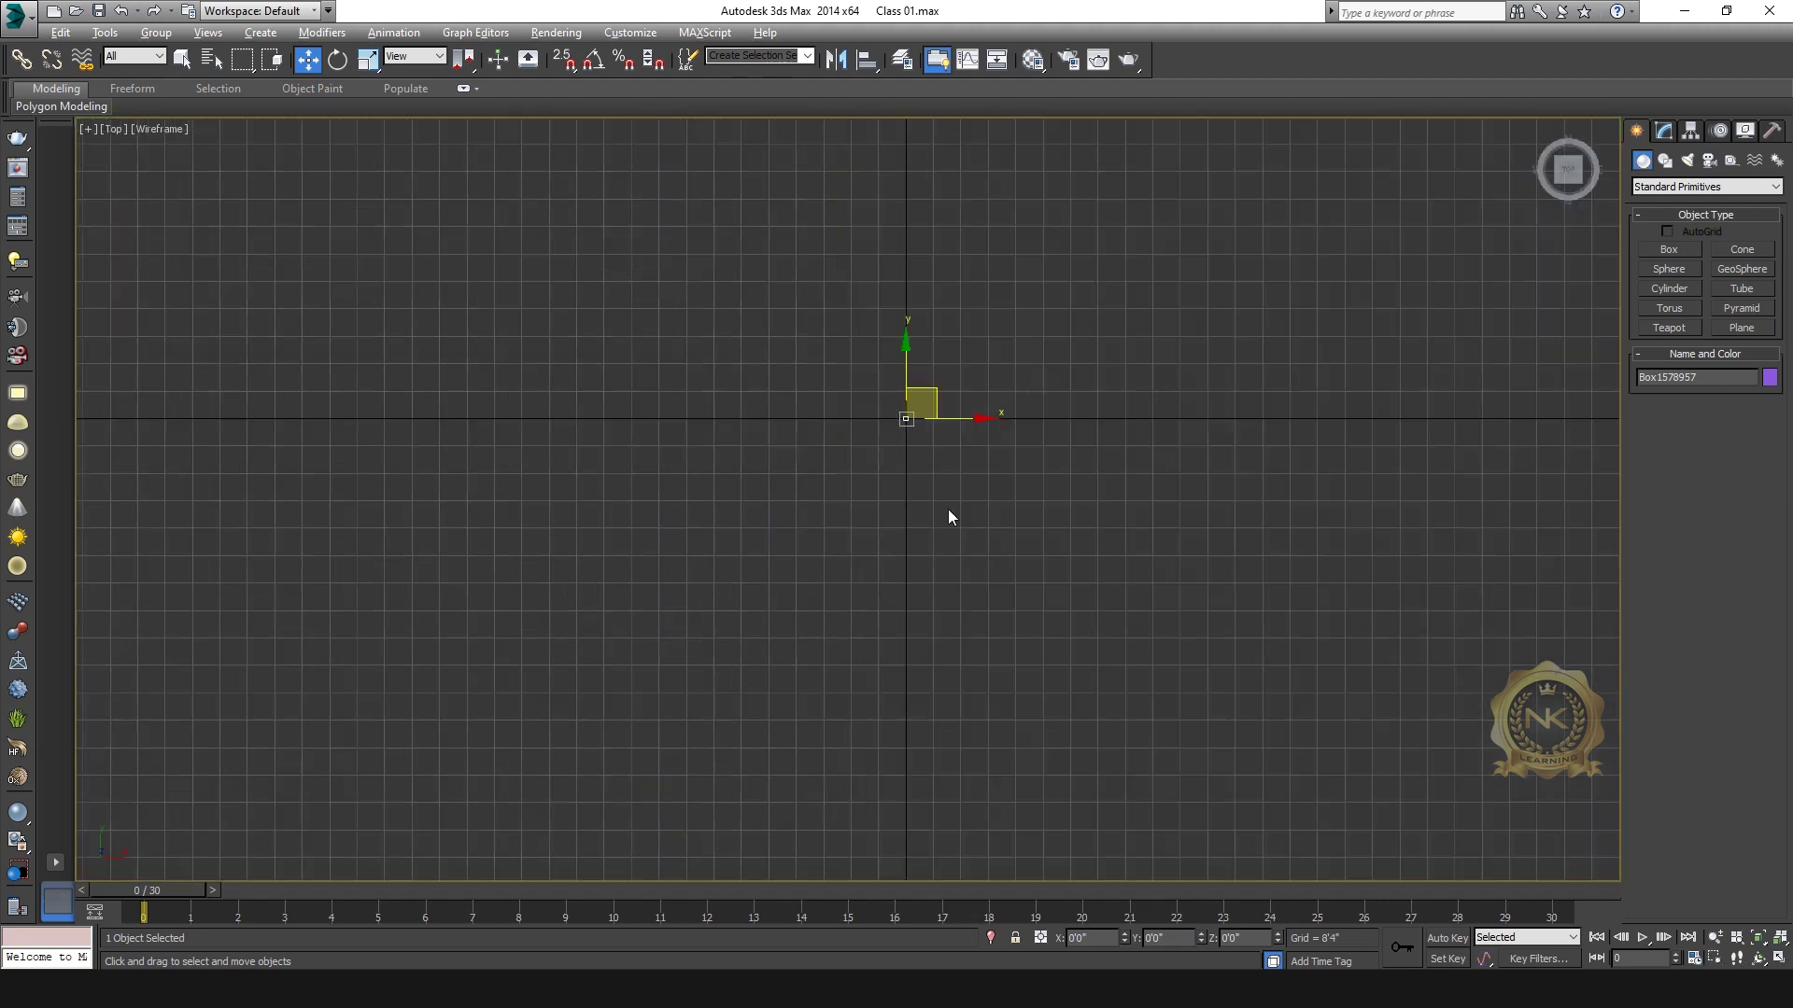
{"action": "left_click_drag", "start_coordinate": [937, 393], "coordinate": [278, 177]}
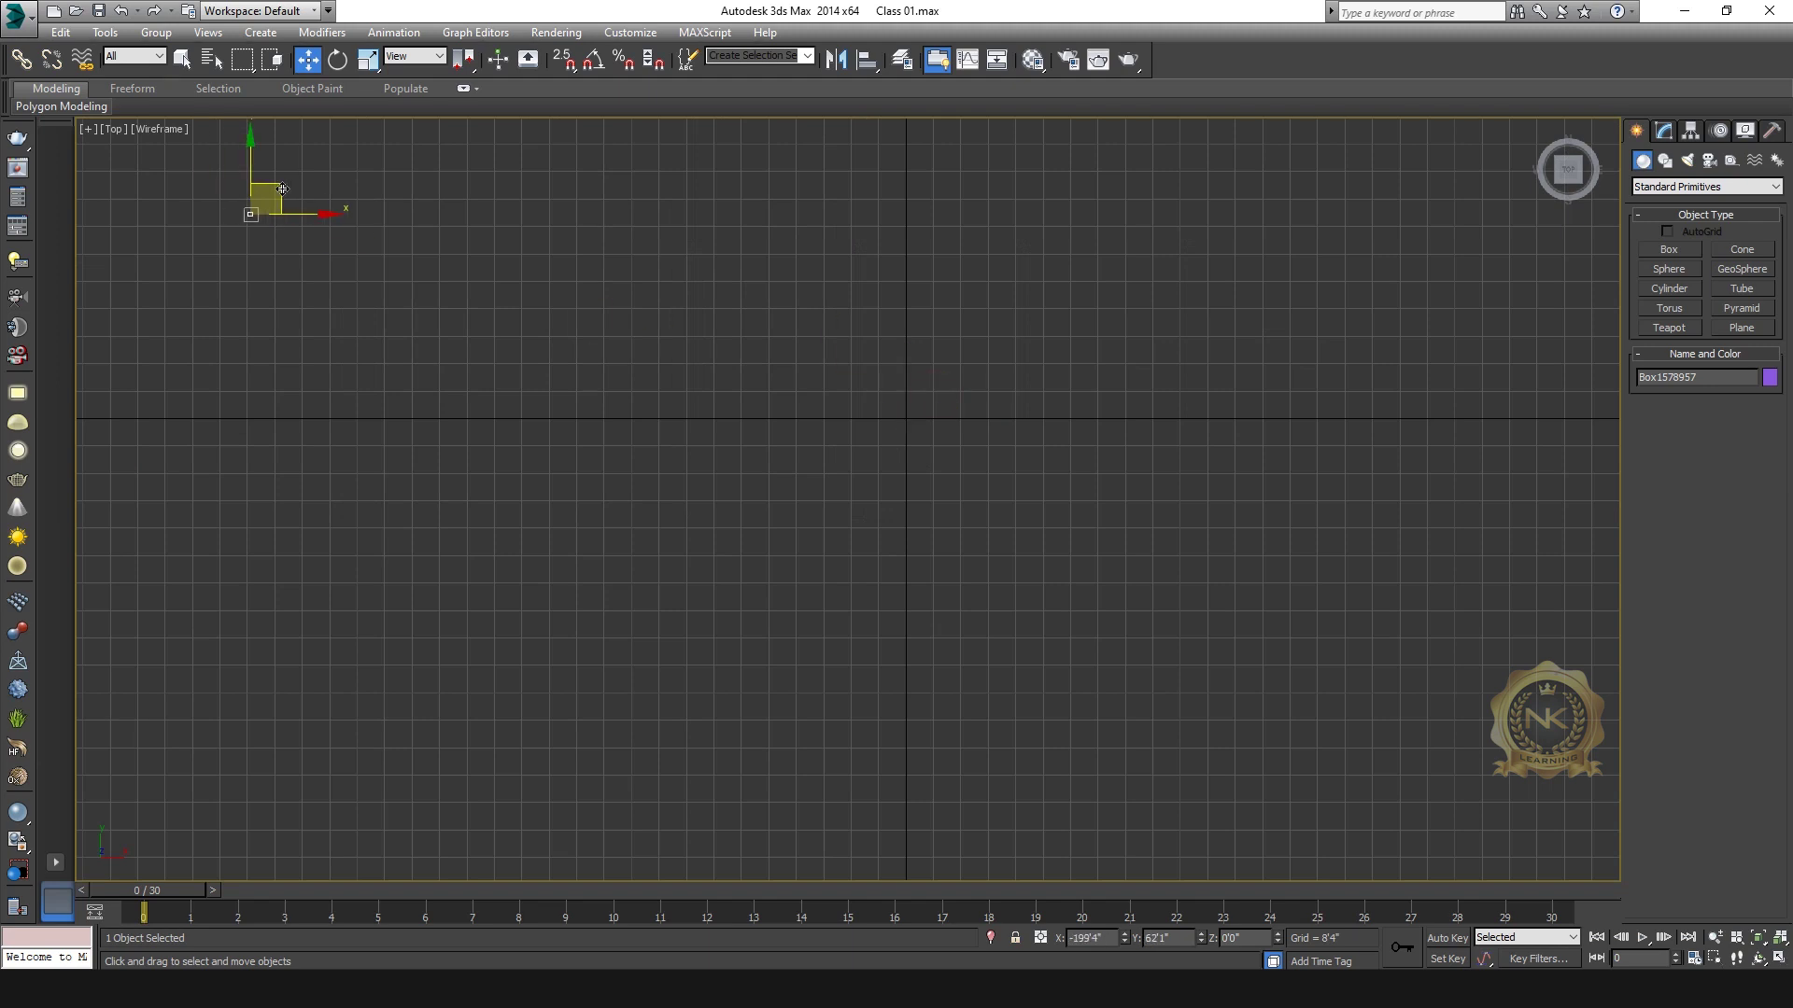
{"action": "key", "text": "alt+w"}
{"action": "right_click", "coordinate": [1337, 674]}
{"action": "key", "text": "alt+w"}
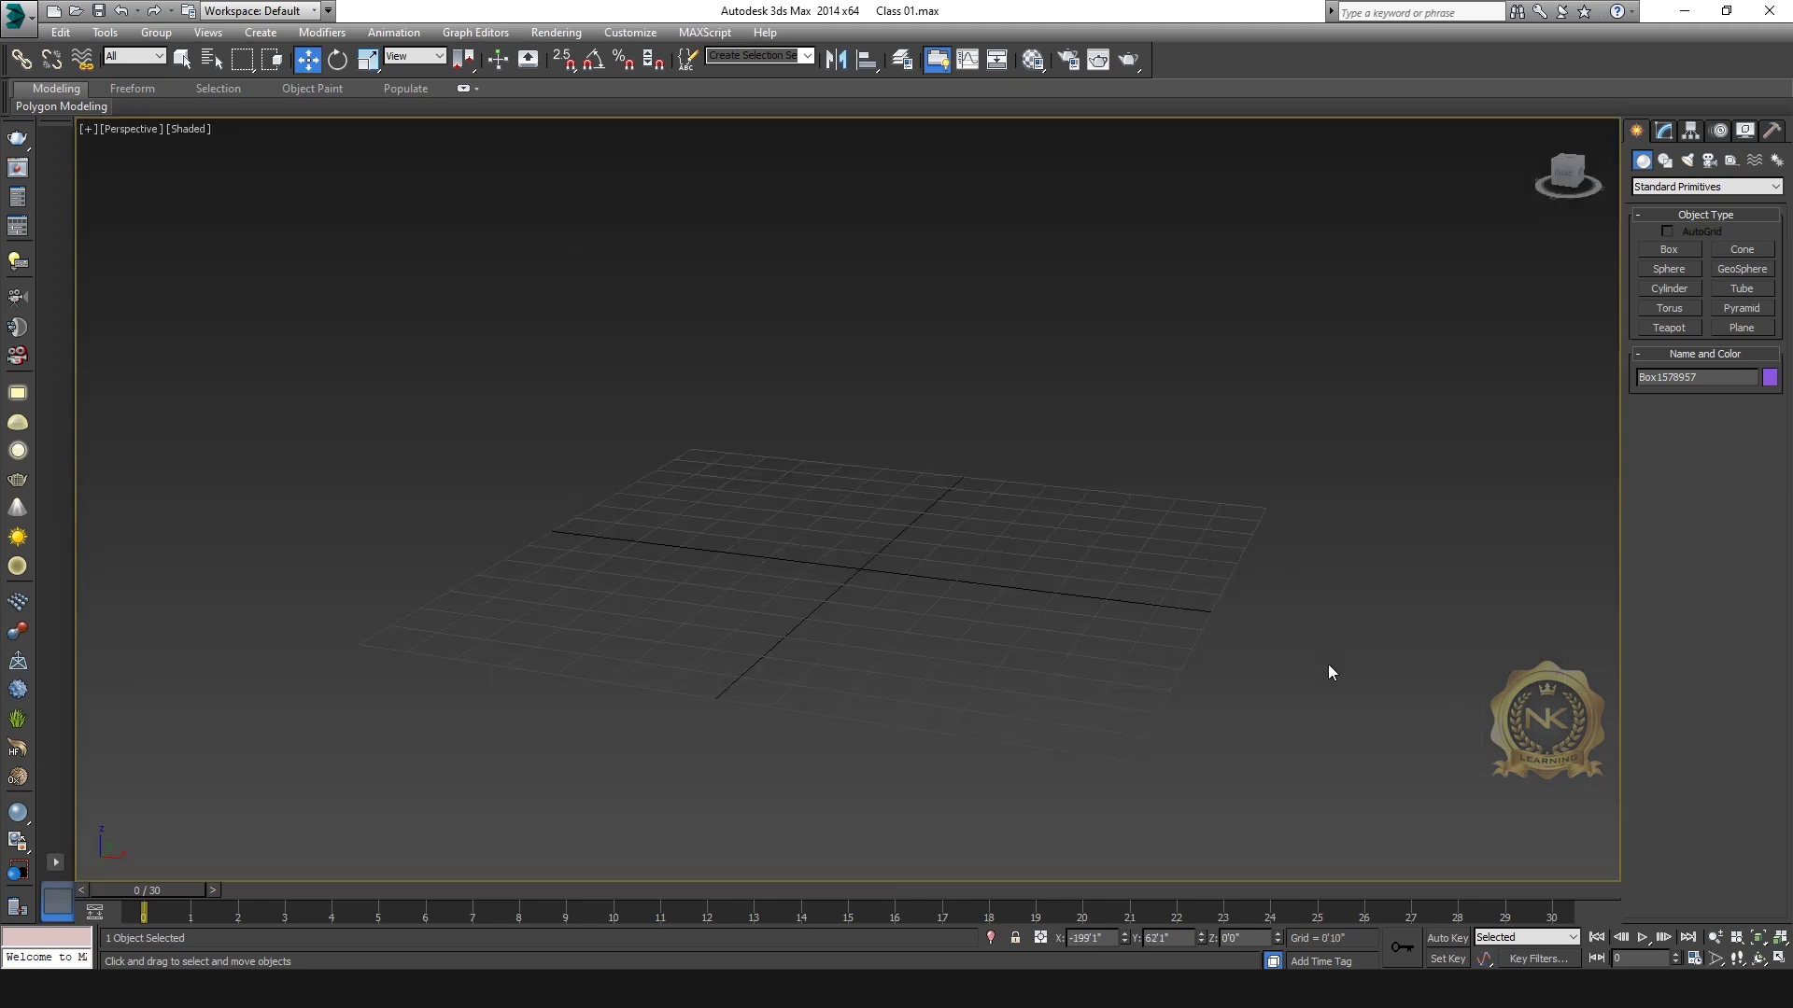
Step: Return the box to the world origin by entering absolute X 0 and Y 0 in Move Transform Type-In
{"action": "right_click", "coordinate": [310, 59]}
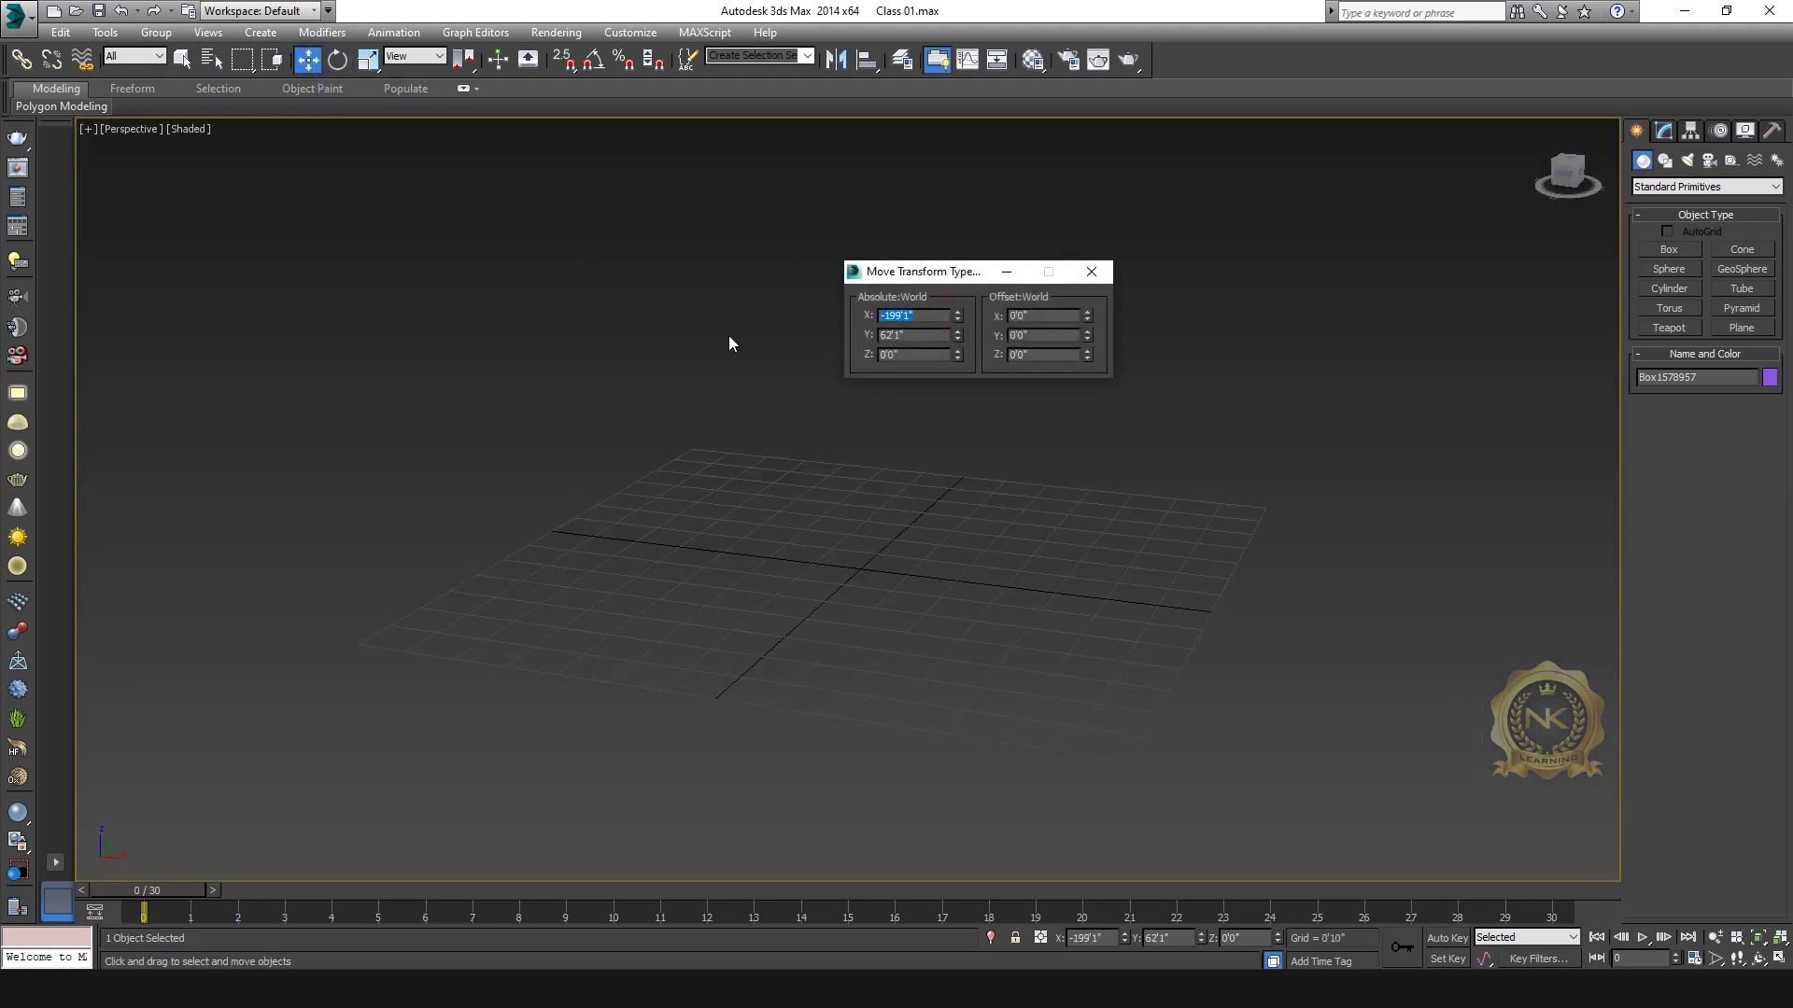
{"action": "type", "text": "0"}
{"action": "key", "text": "Return"}
{"action": "key", "text": "Tab"}
{"action": "type", "text": "0"}
{"action": "key", "text": "Return"}
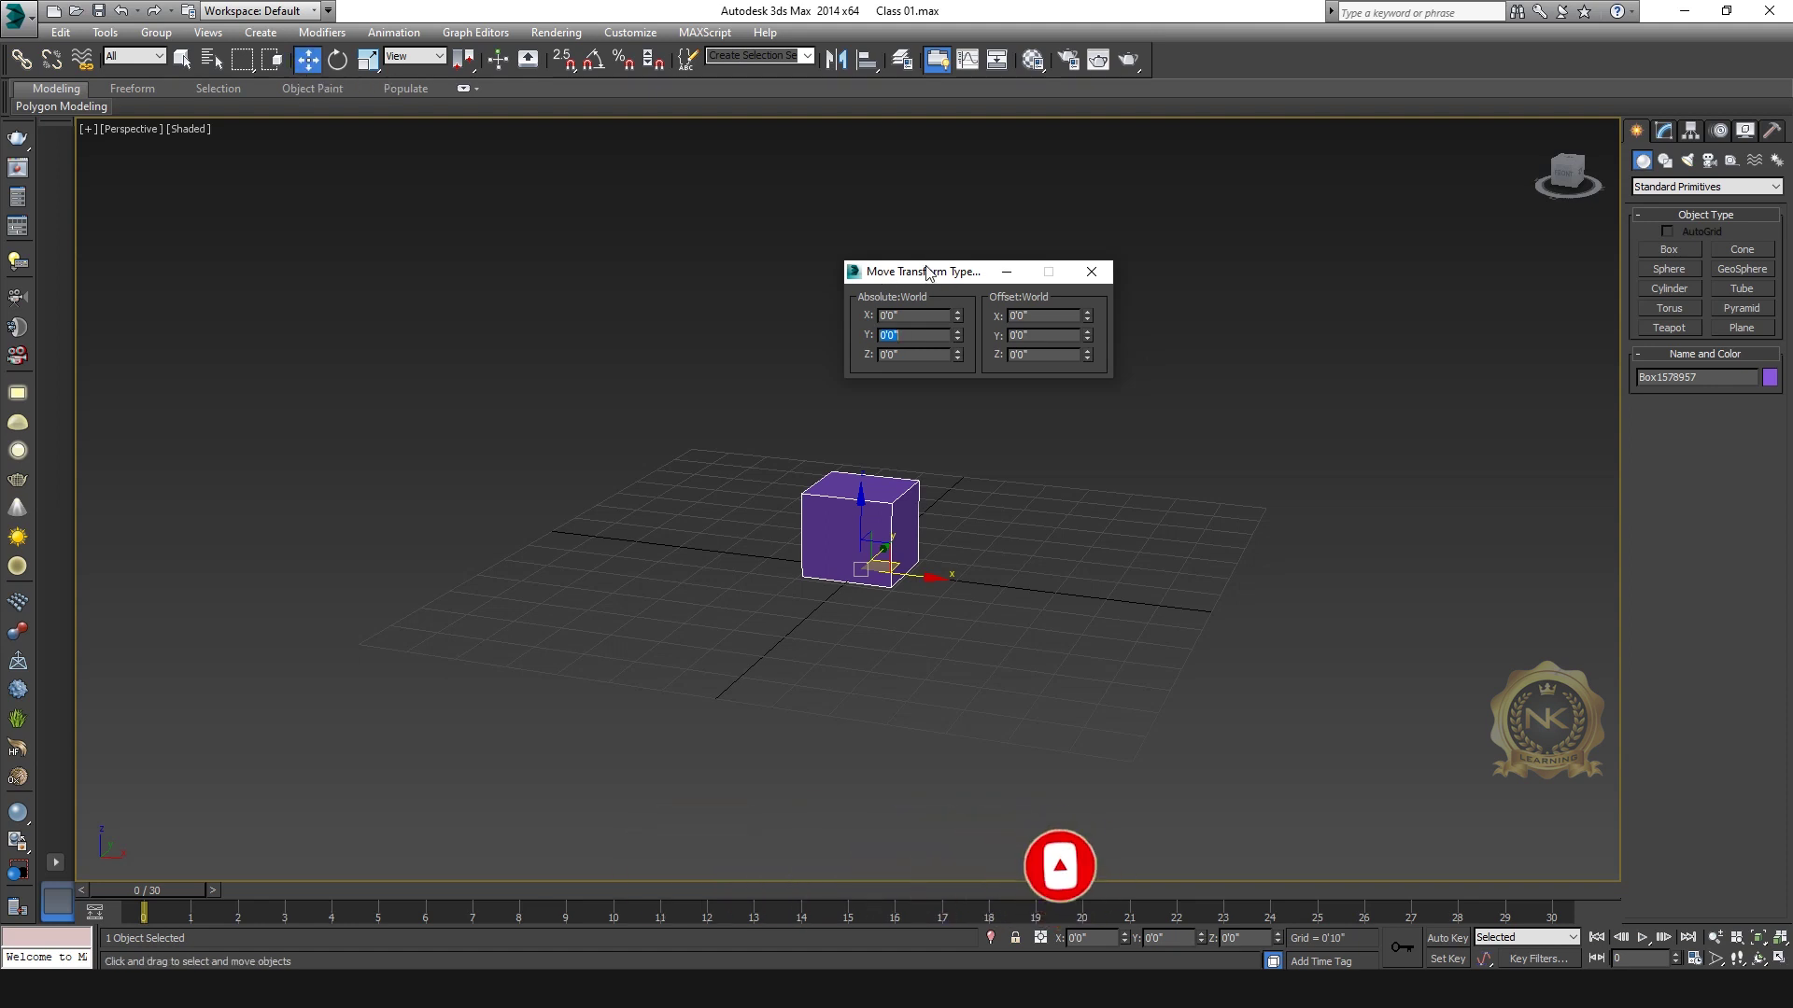
{"action": "left_click", "coordinate": [1092, 272]}
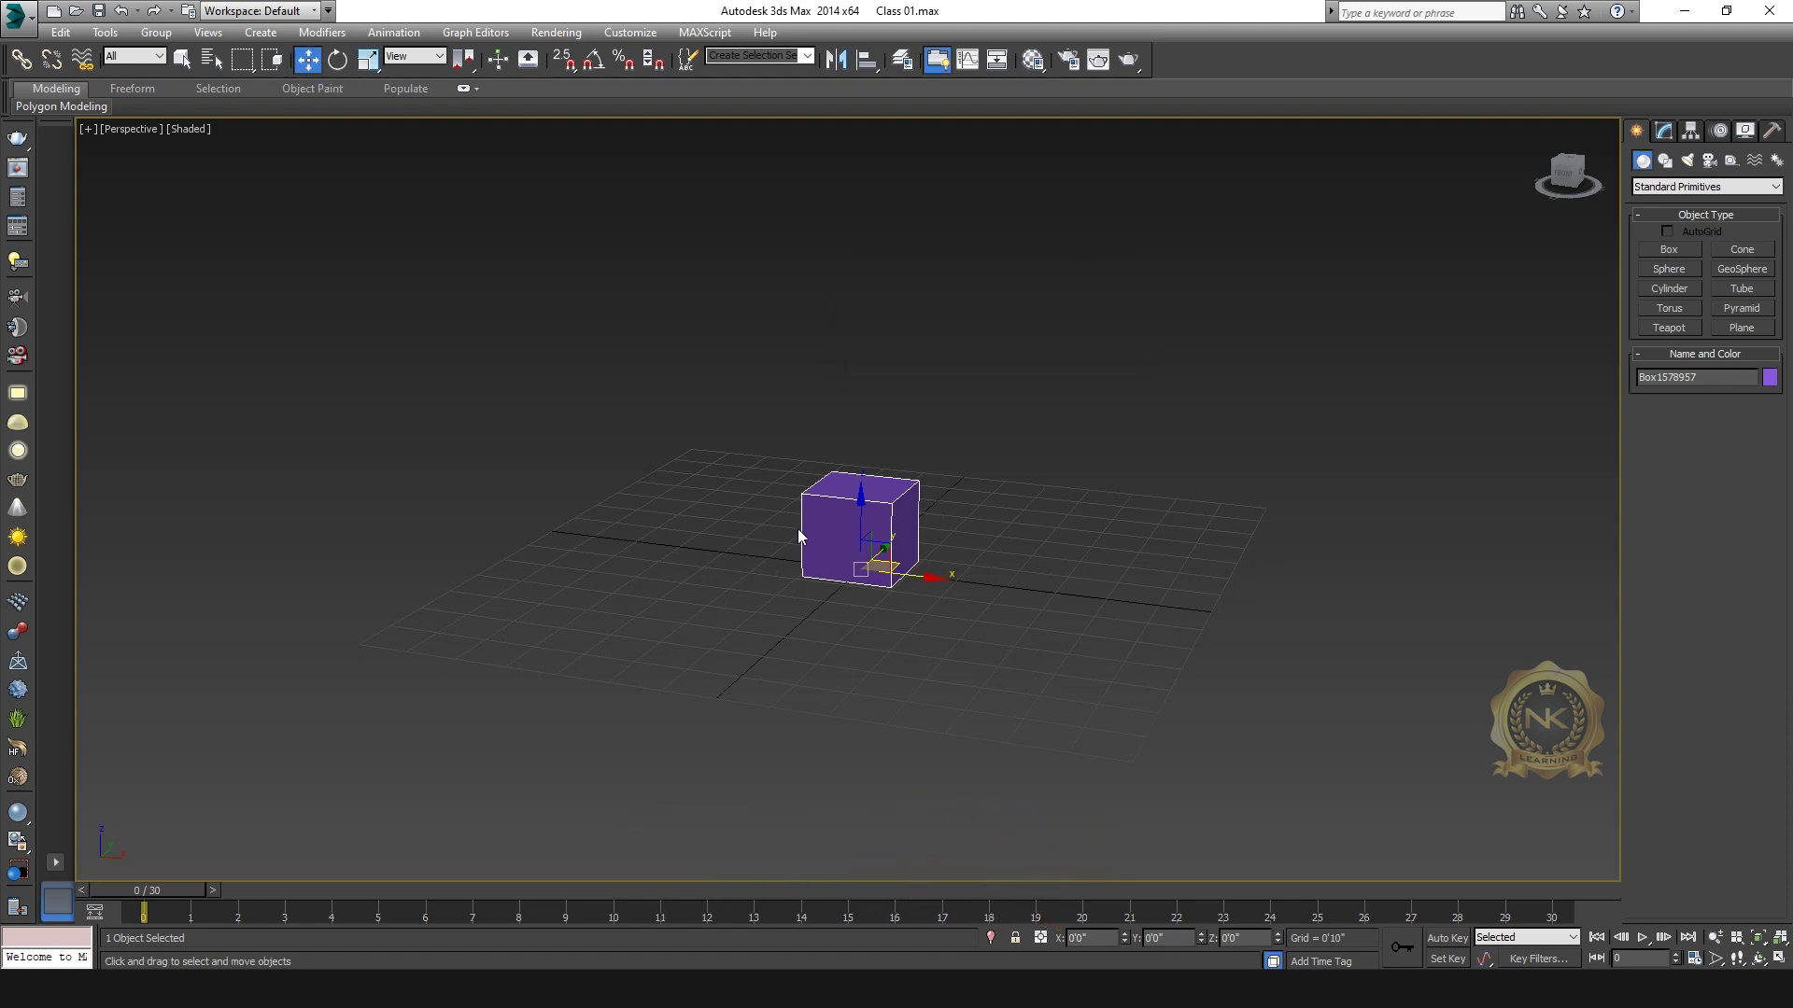
Step: Copy the box about 3'11" along the X axis in the top view
{"action": "scroll", "coordinate": [910, 509], "scroll_direction": "up", "scroll_amount": 3}
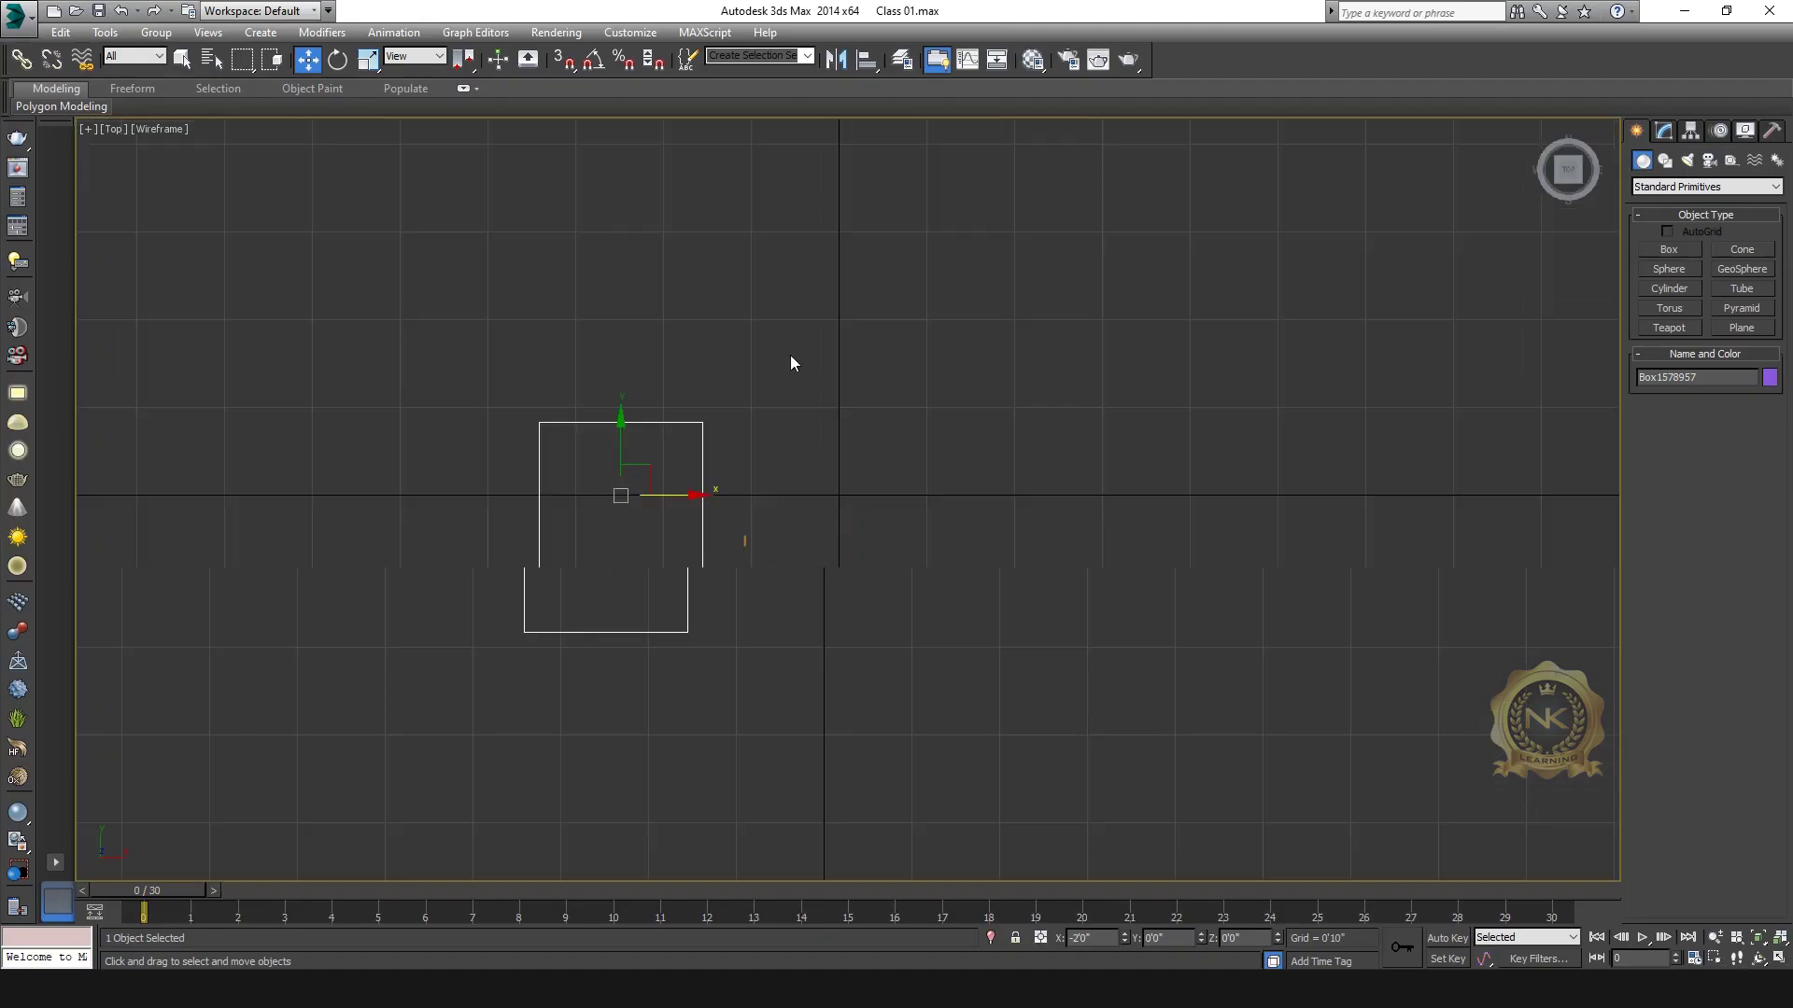
{"action": "mouse_move", "coordinate": [639, 466]}
{"action": "left_mouse_down"}
{"action": "mouse_move", "coordinate": [655, 403]}
{"action": "mouse_move", "coordinate": [1102, 431]}
{"action": "left_mouse_up"}
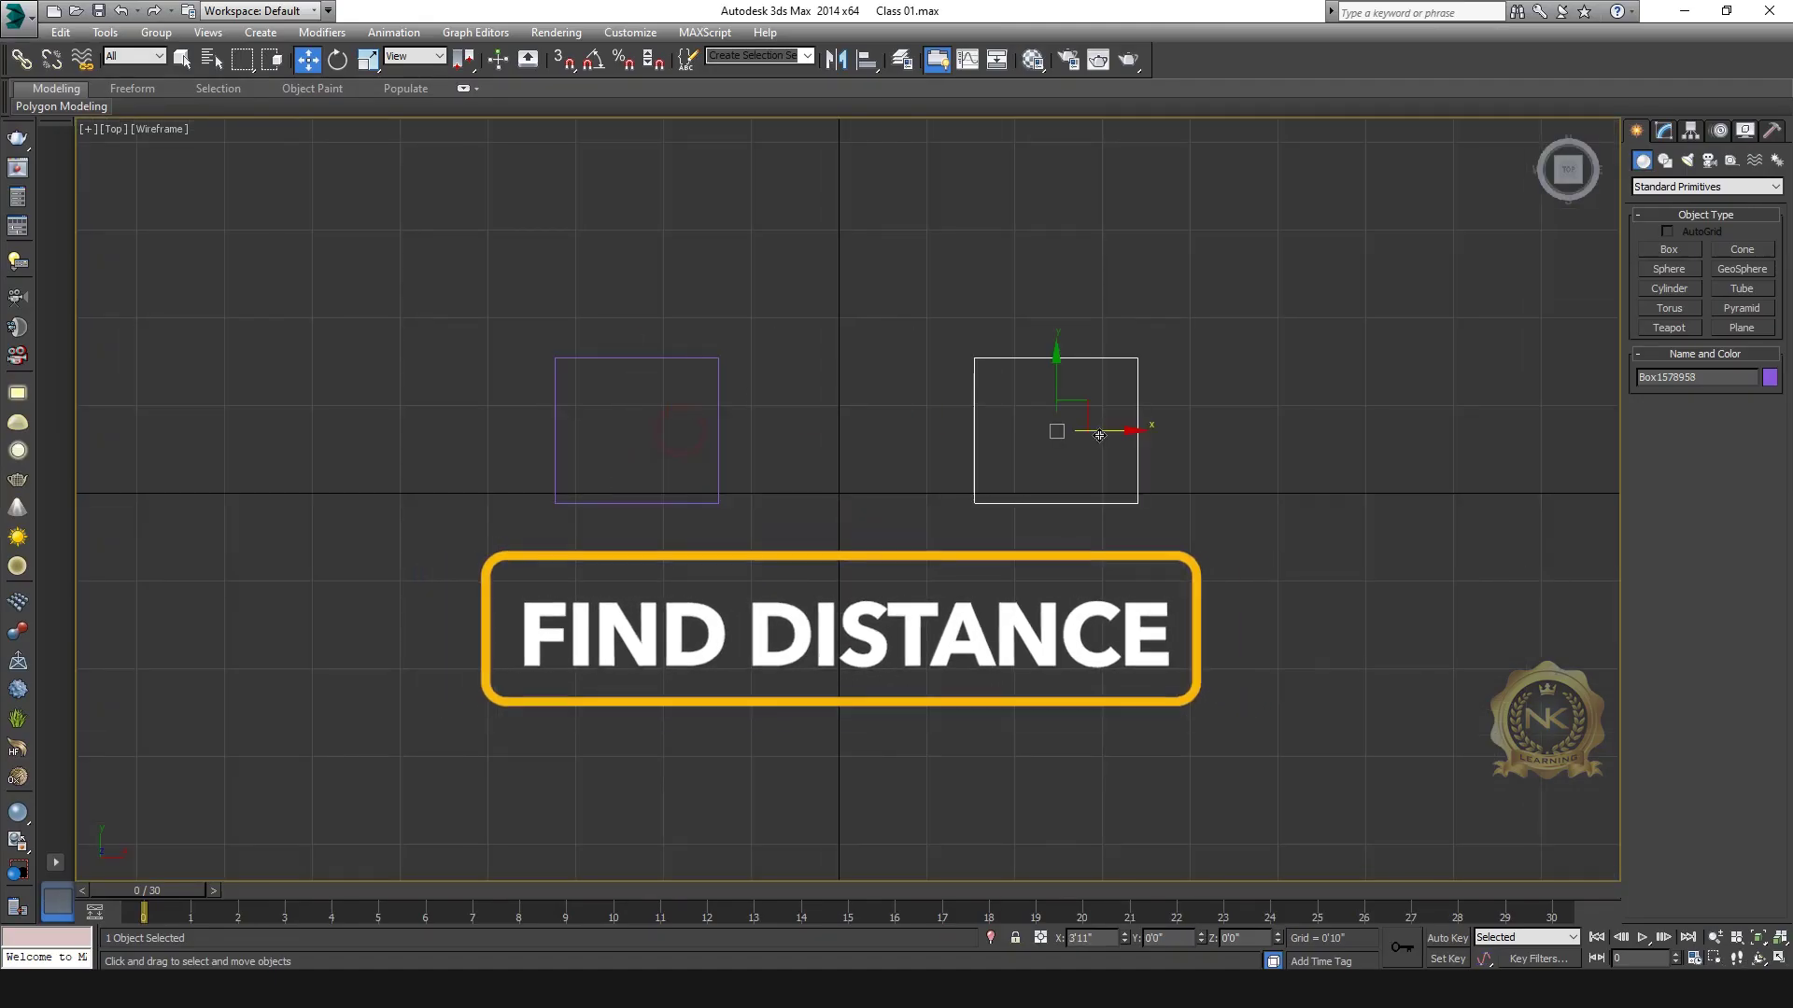
{"action": "left_click", "coordinate": [895, 573]}
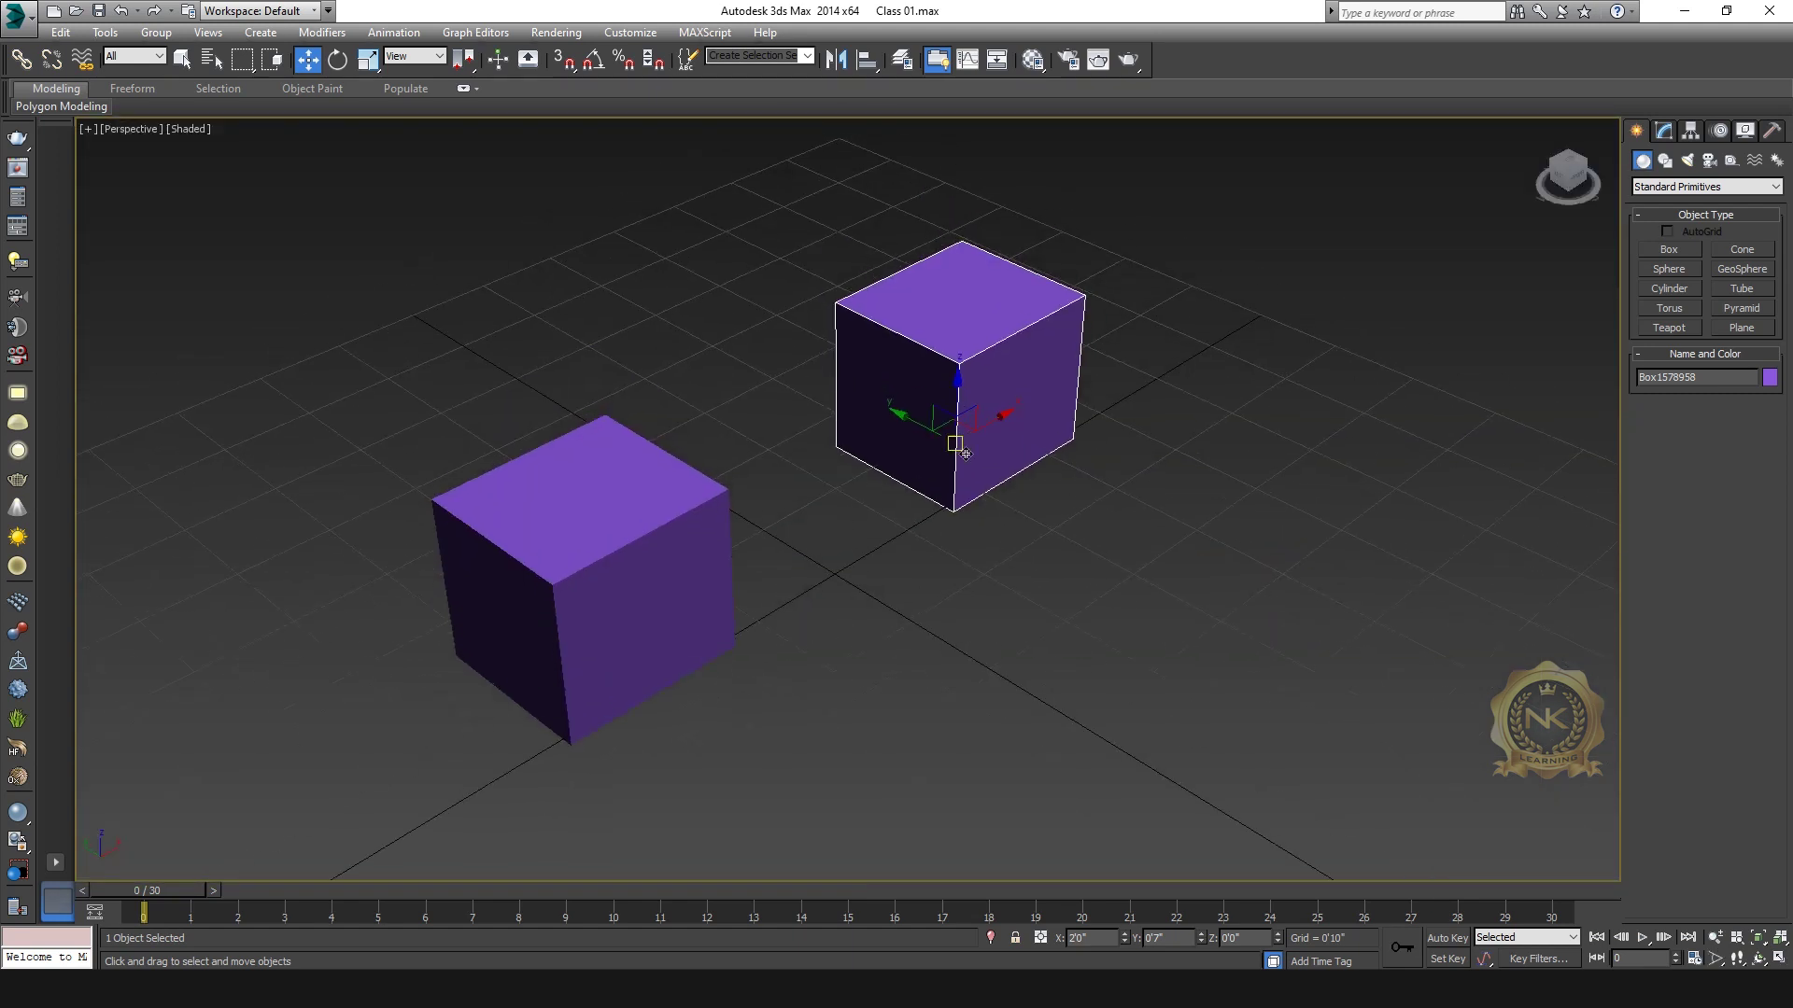
Step: Show the two boxes in a maximized top view with Realistic shading
{"action": "left_click", "coordinate": [1577, 177]}
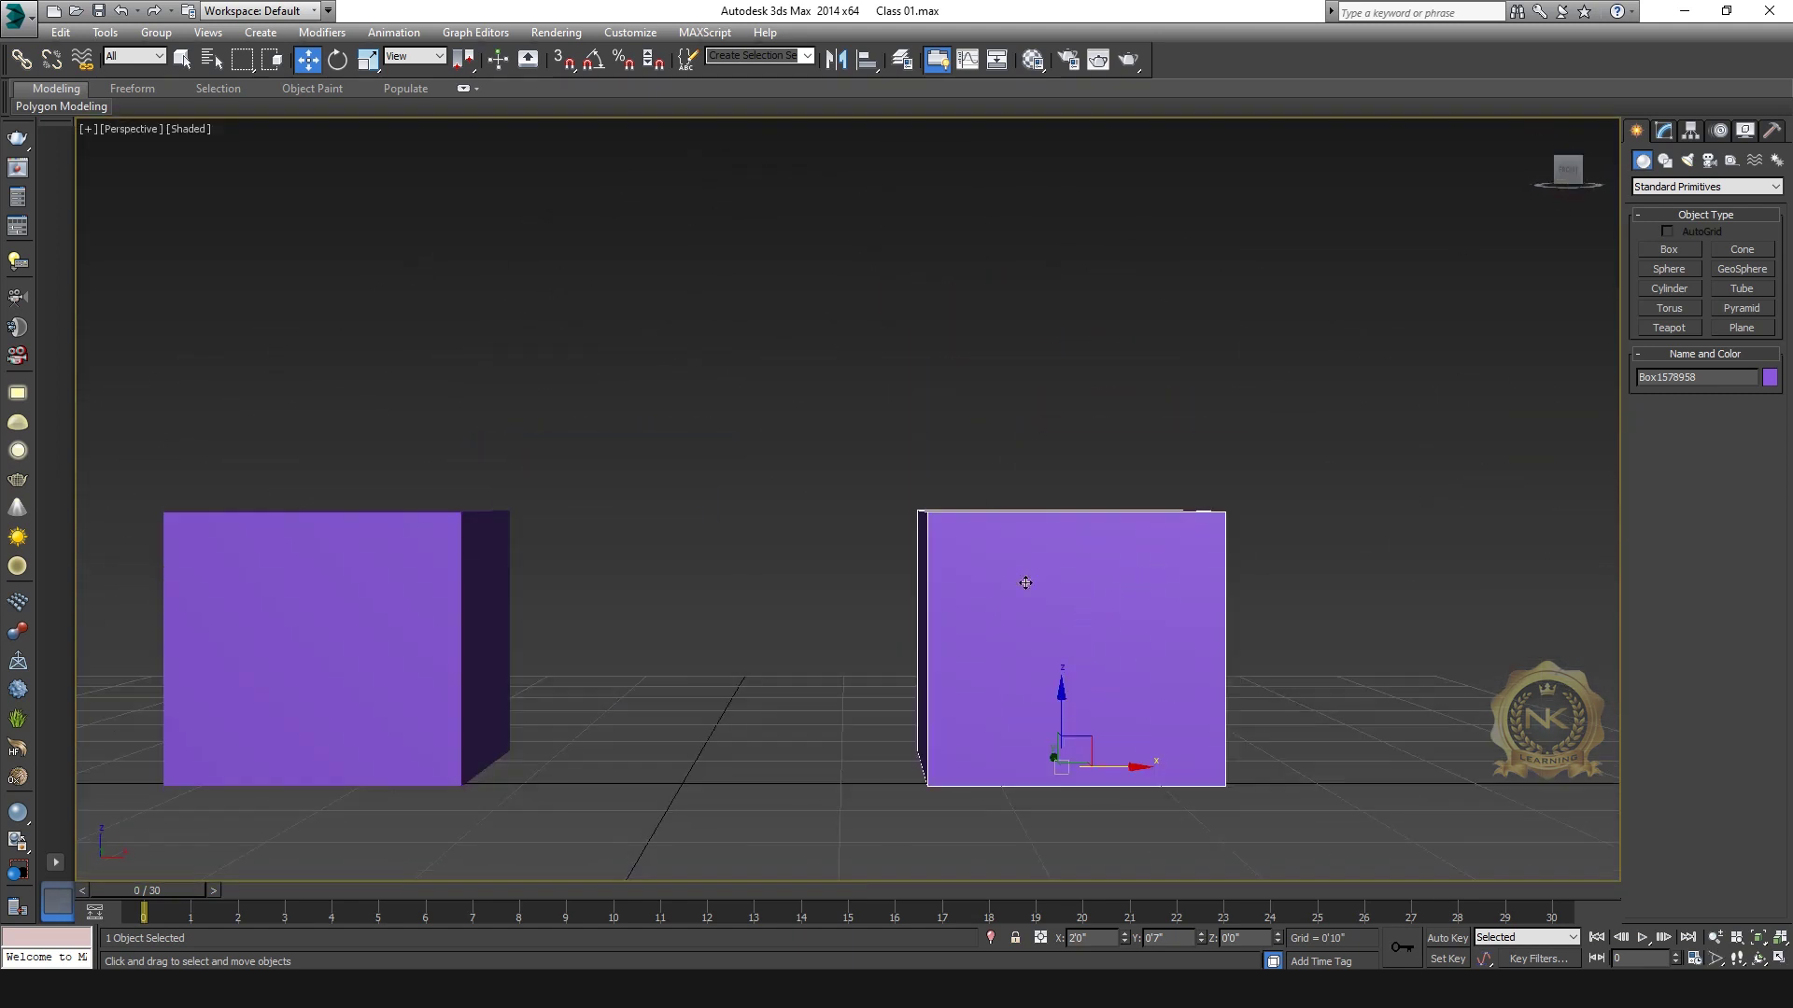
{"action": "key", "text": "alt+w"}
{"action": "right_click", "coordinate": [441, 641]}
{"action": "right_click", "coordinate": [746, 402]}
{"action": "key", "text": "alt+w"}
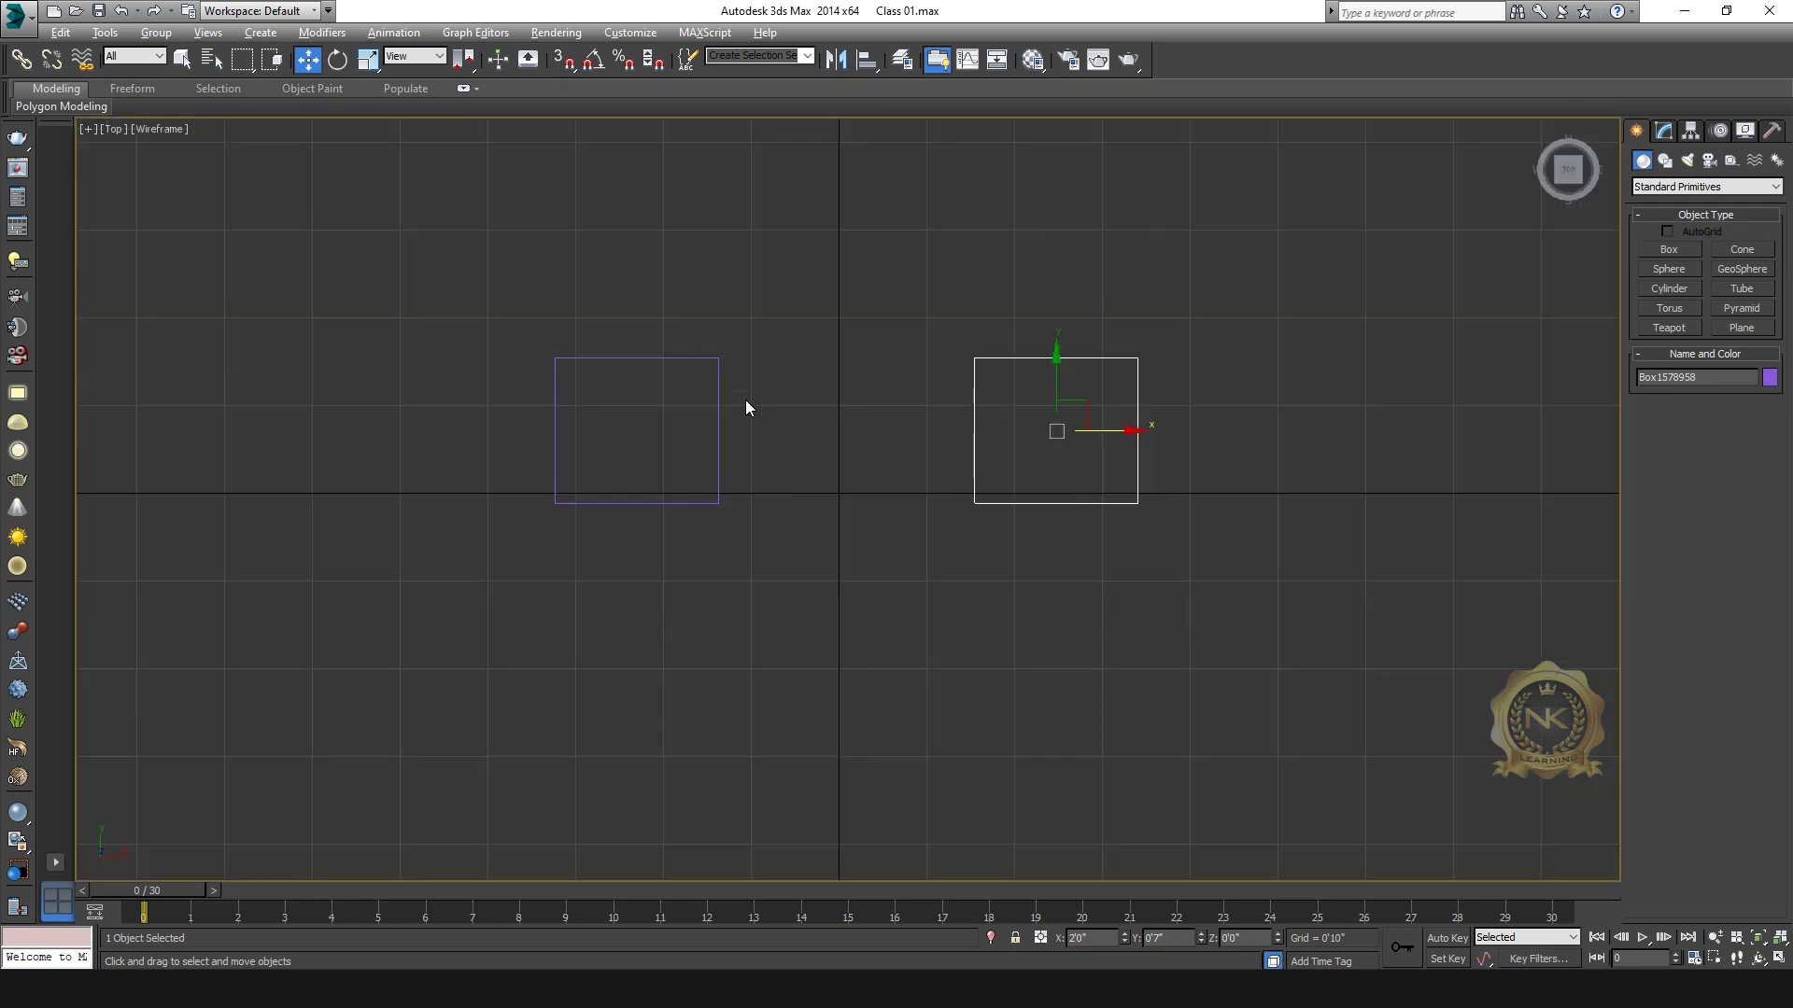
{"action": "key", "text": "F3"}
{"action": "scroll", "coordinate": [939, 437], "scroll_direction": "up", "scroll_amount": 2}
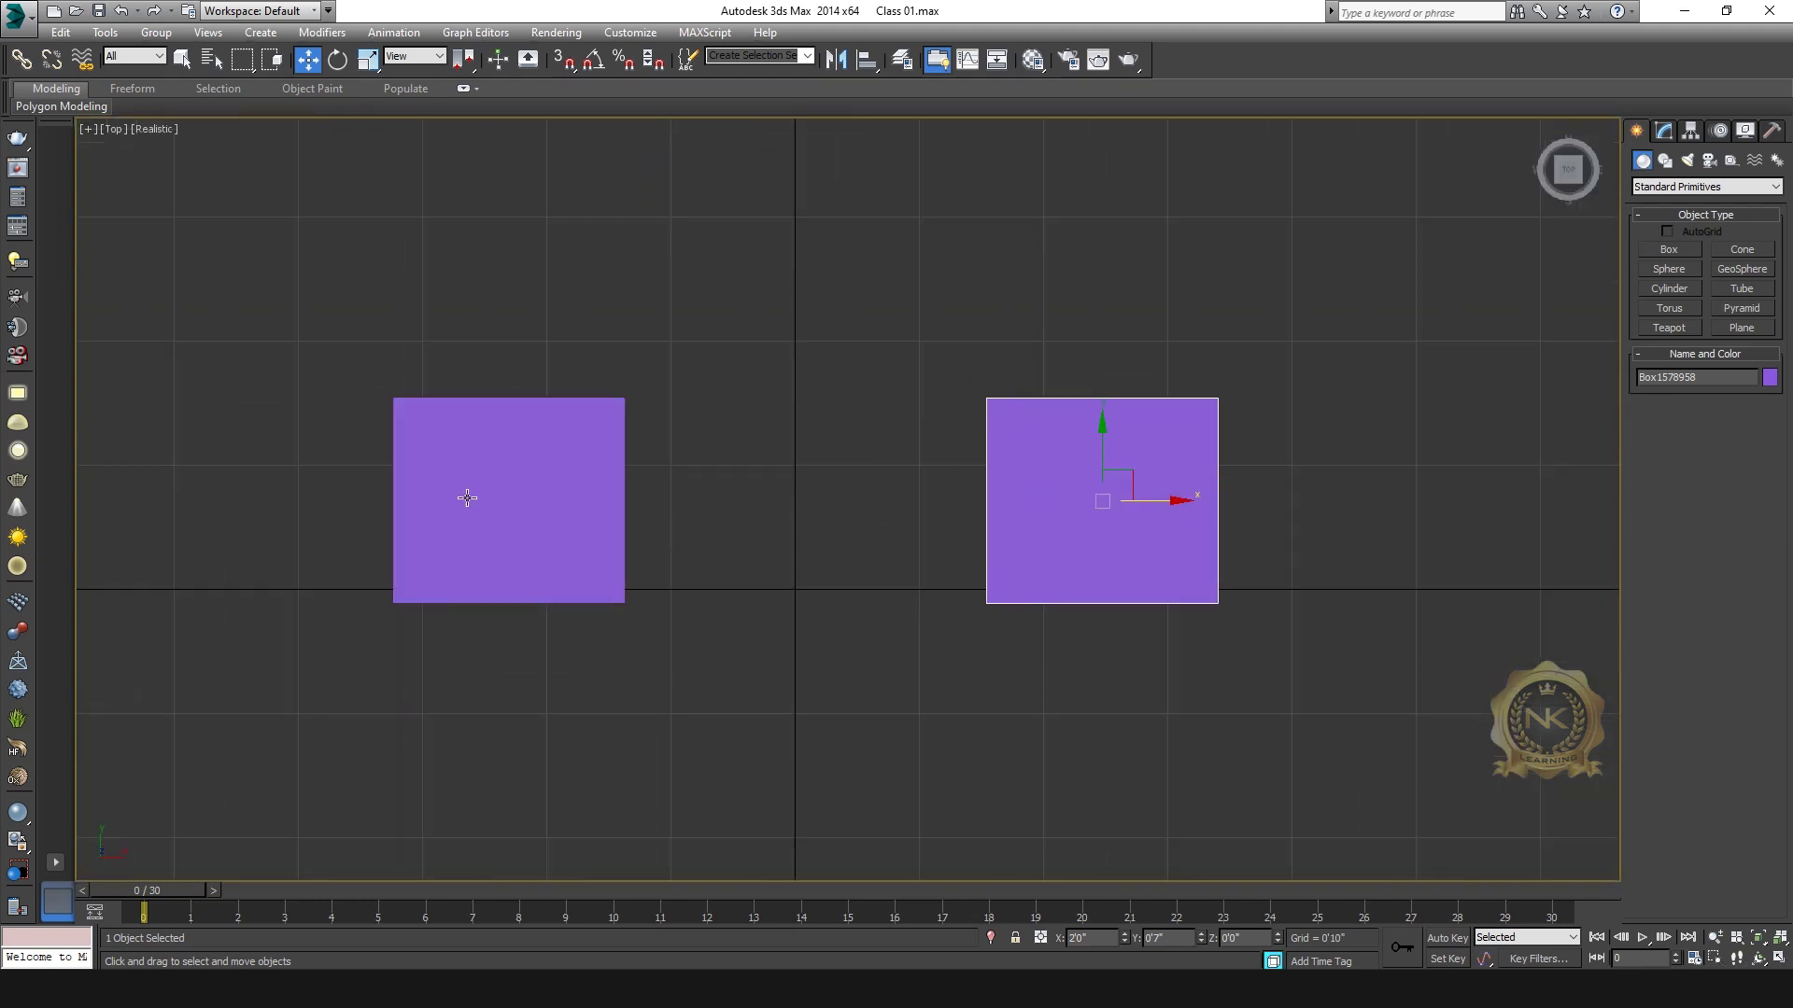
Step: Measure the gap between the two boxes with a Tape helper drawn between their facing upper corners
{"action": "left_click", "coordinate": [1730, 162]}
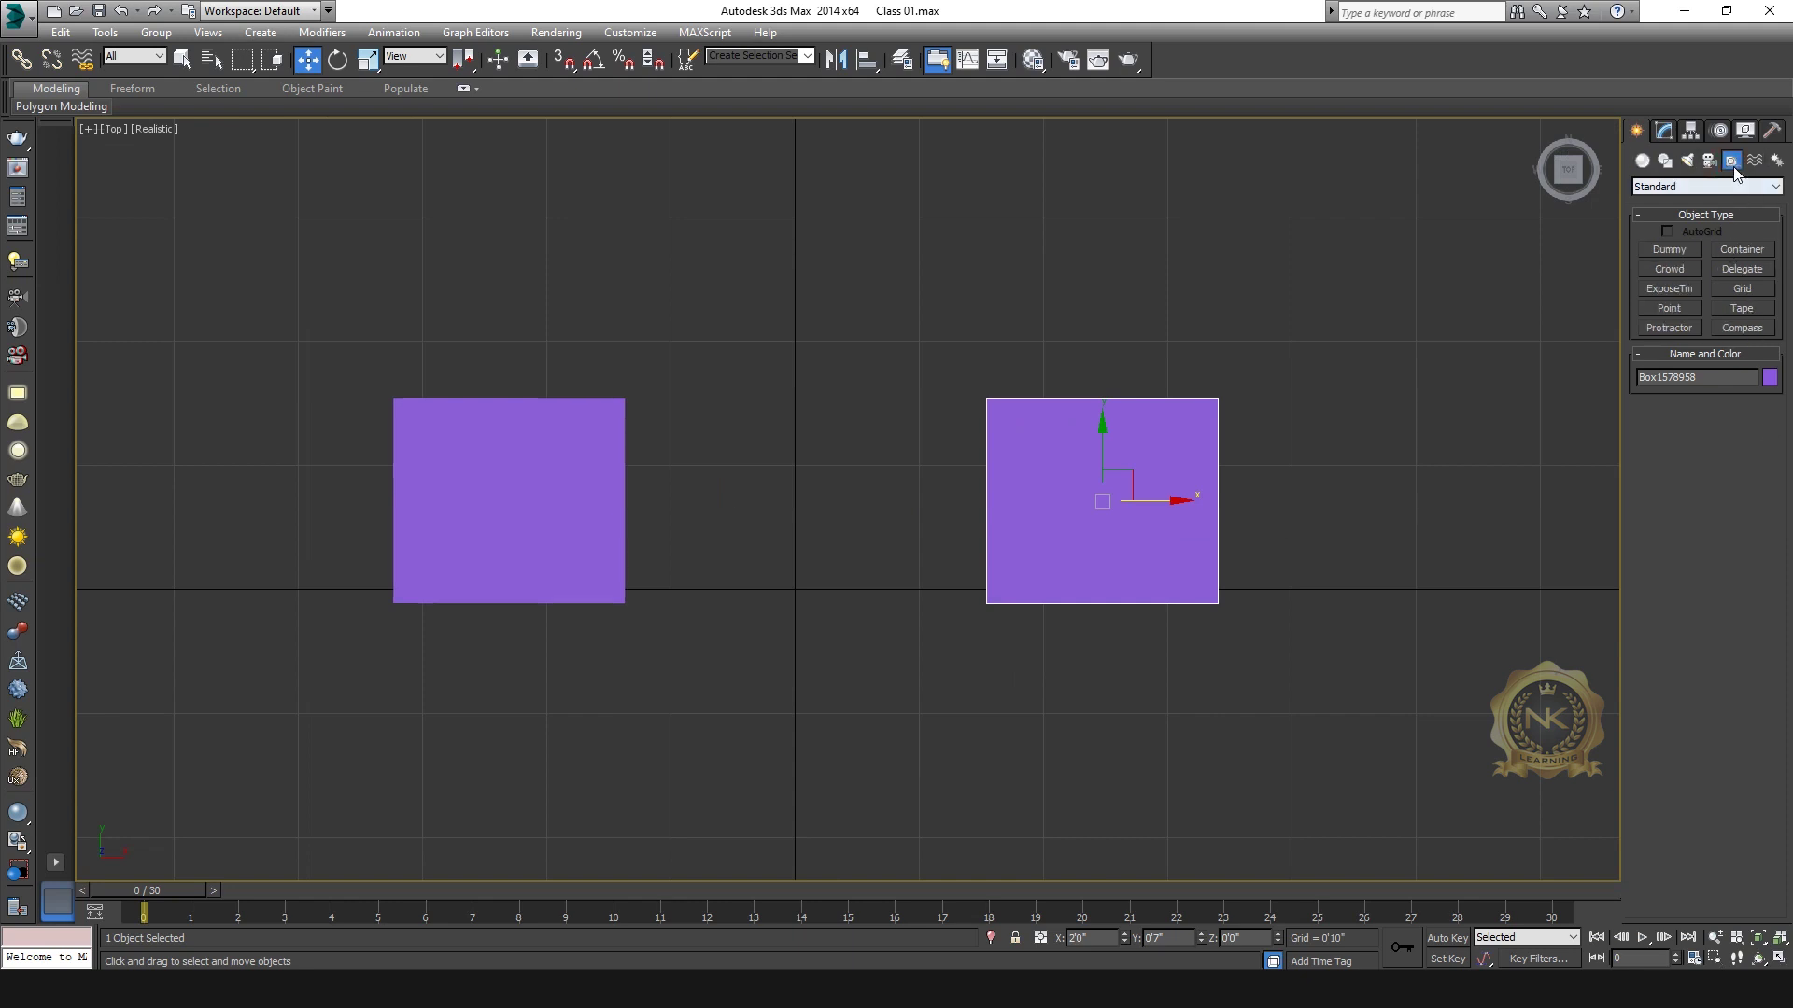
{"action": "left_click", "coordinate": [1743, 309]}
{"action": "left_click_drag", "start_coordinate": [986, 399], "coordinate": [619, 398]}
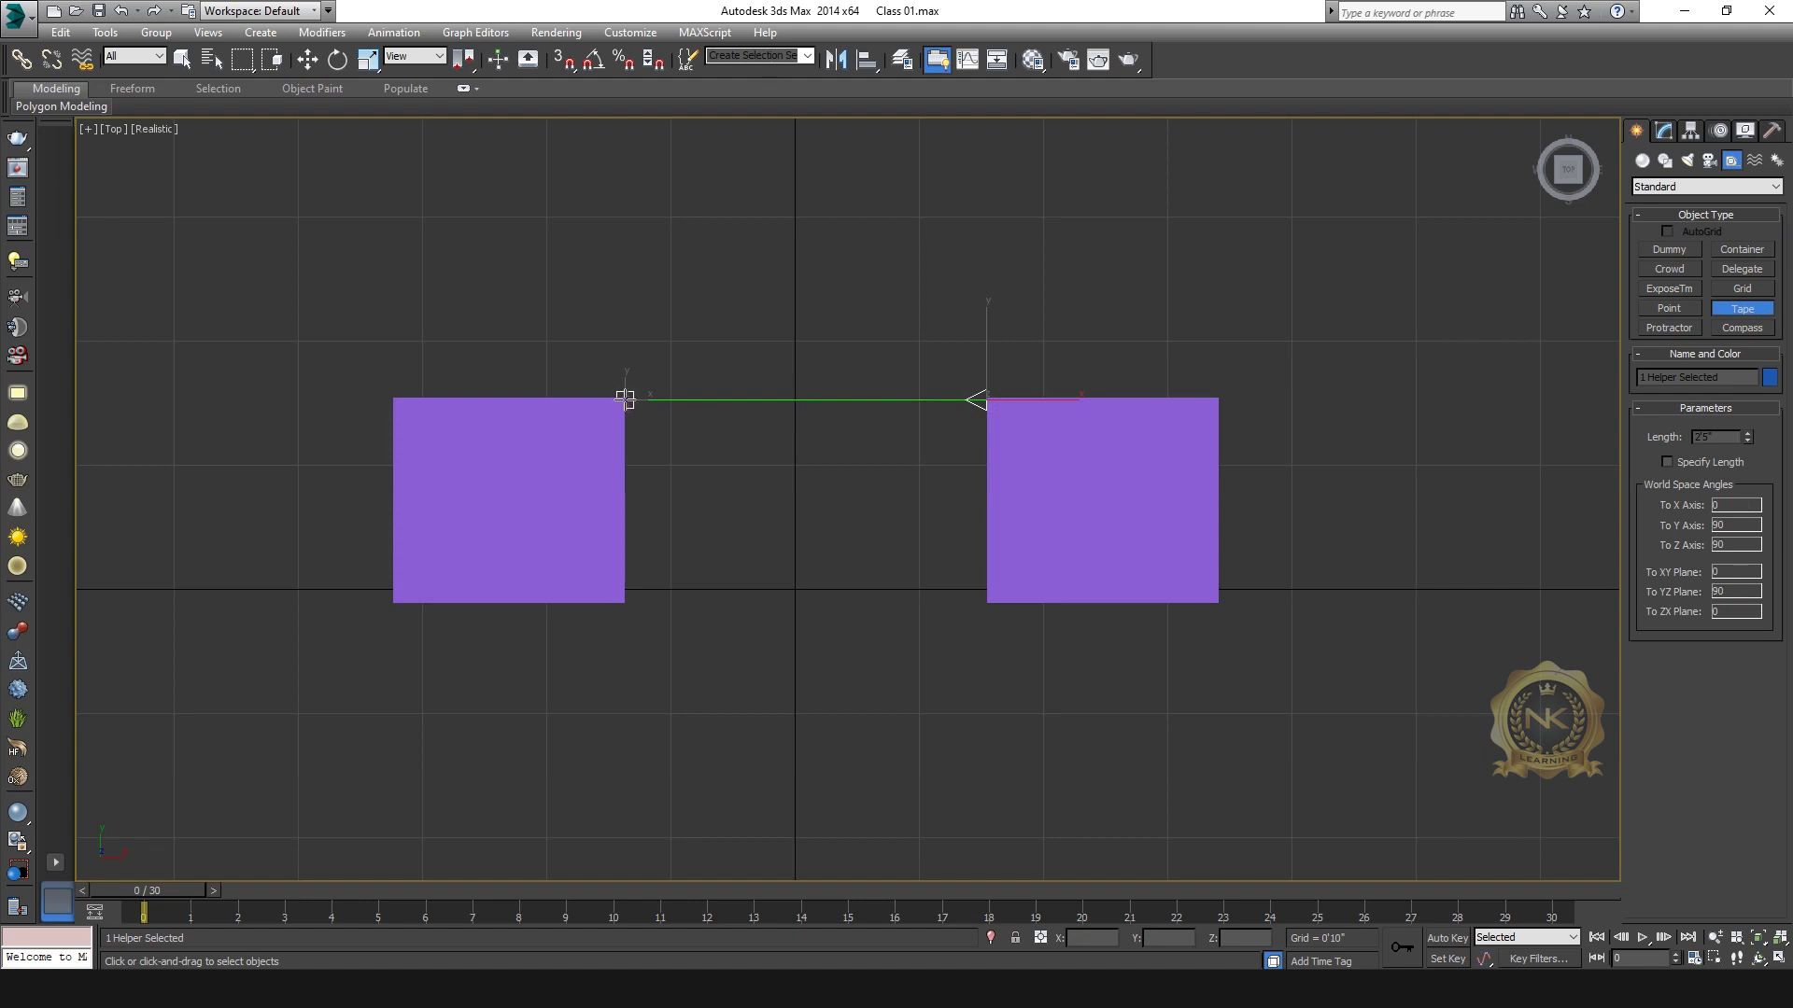
{"action": "left_click_drag", "start_coordinate": [624, 400], "coordinate": [625, 399]}
Step: Measure the outer side of the copied box with a second tape, and bring up the first tape's length parameters
{"action": "left_click_drag", "start_coordinate": [1216, 399], "coordinate": [1217, 604]}
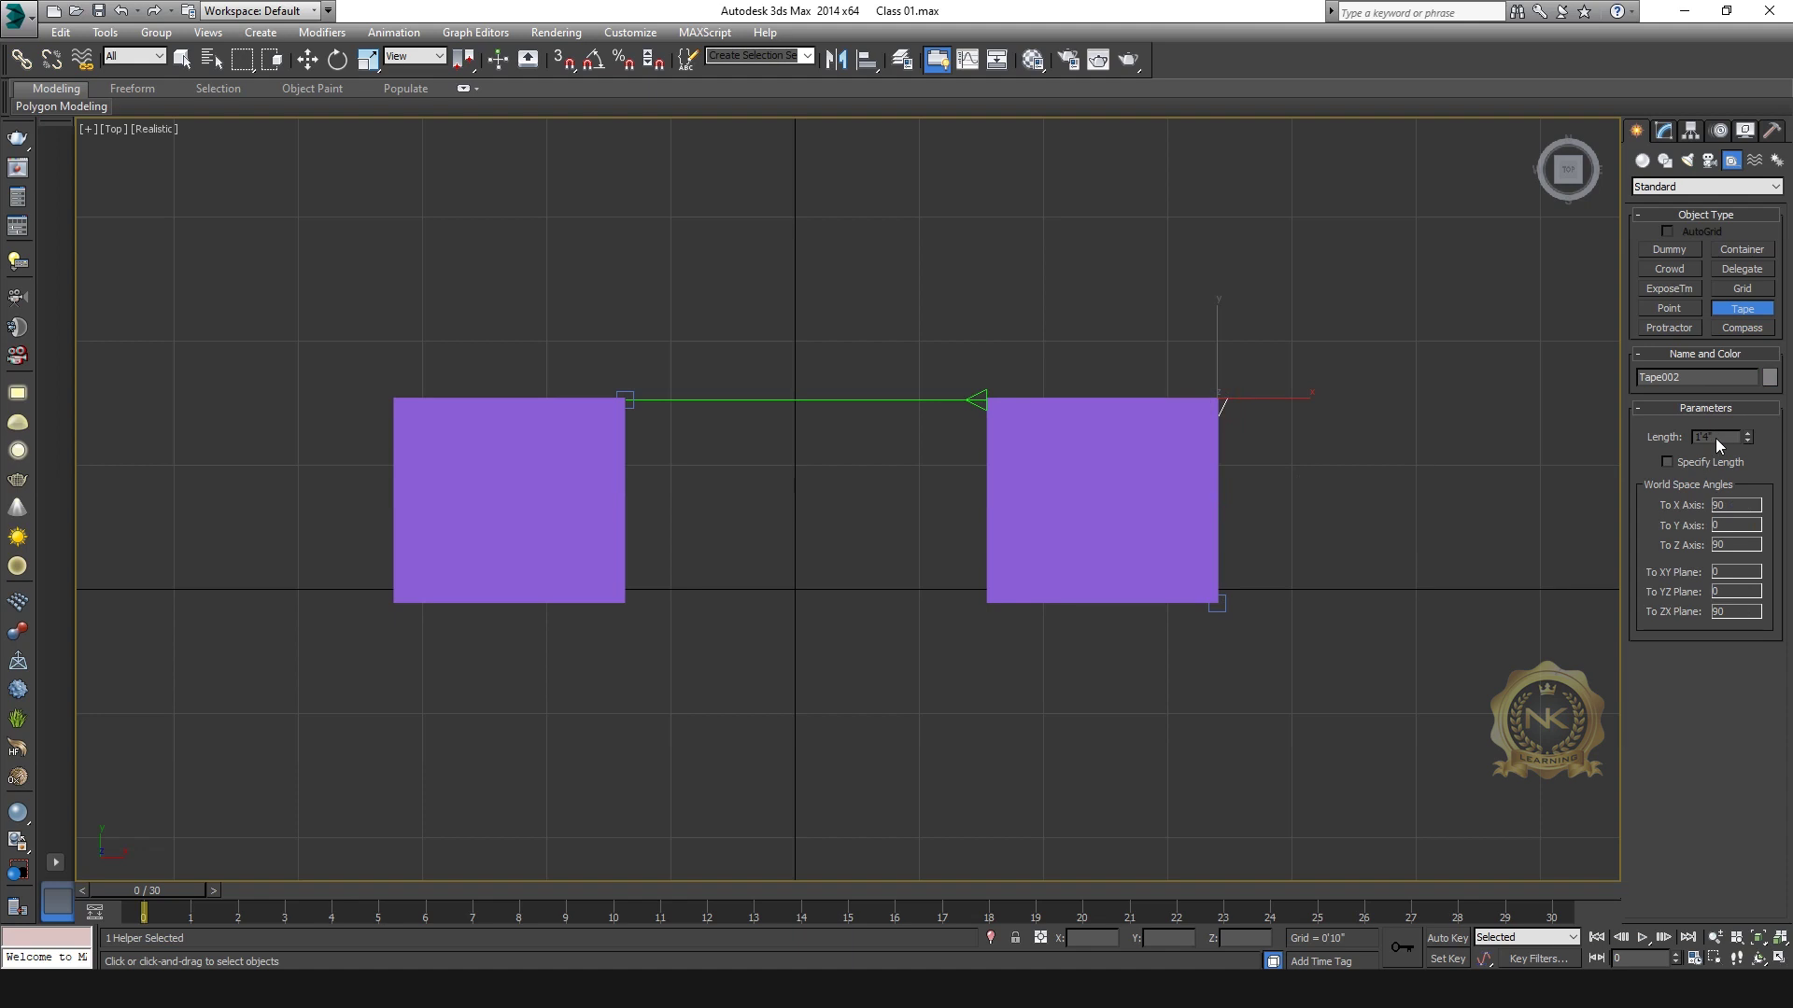
{"action": "left_click", "coordinate": [315, 61]}
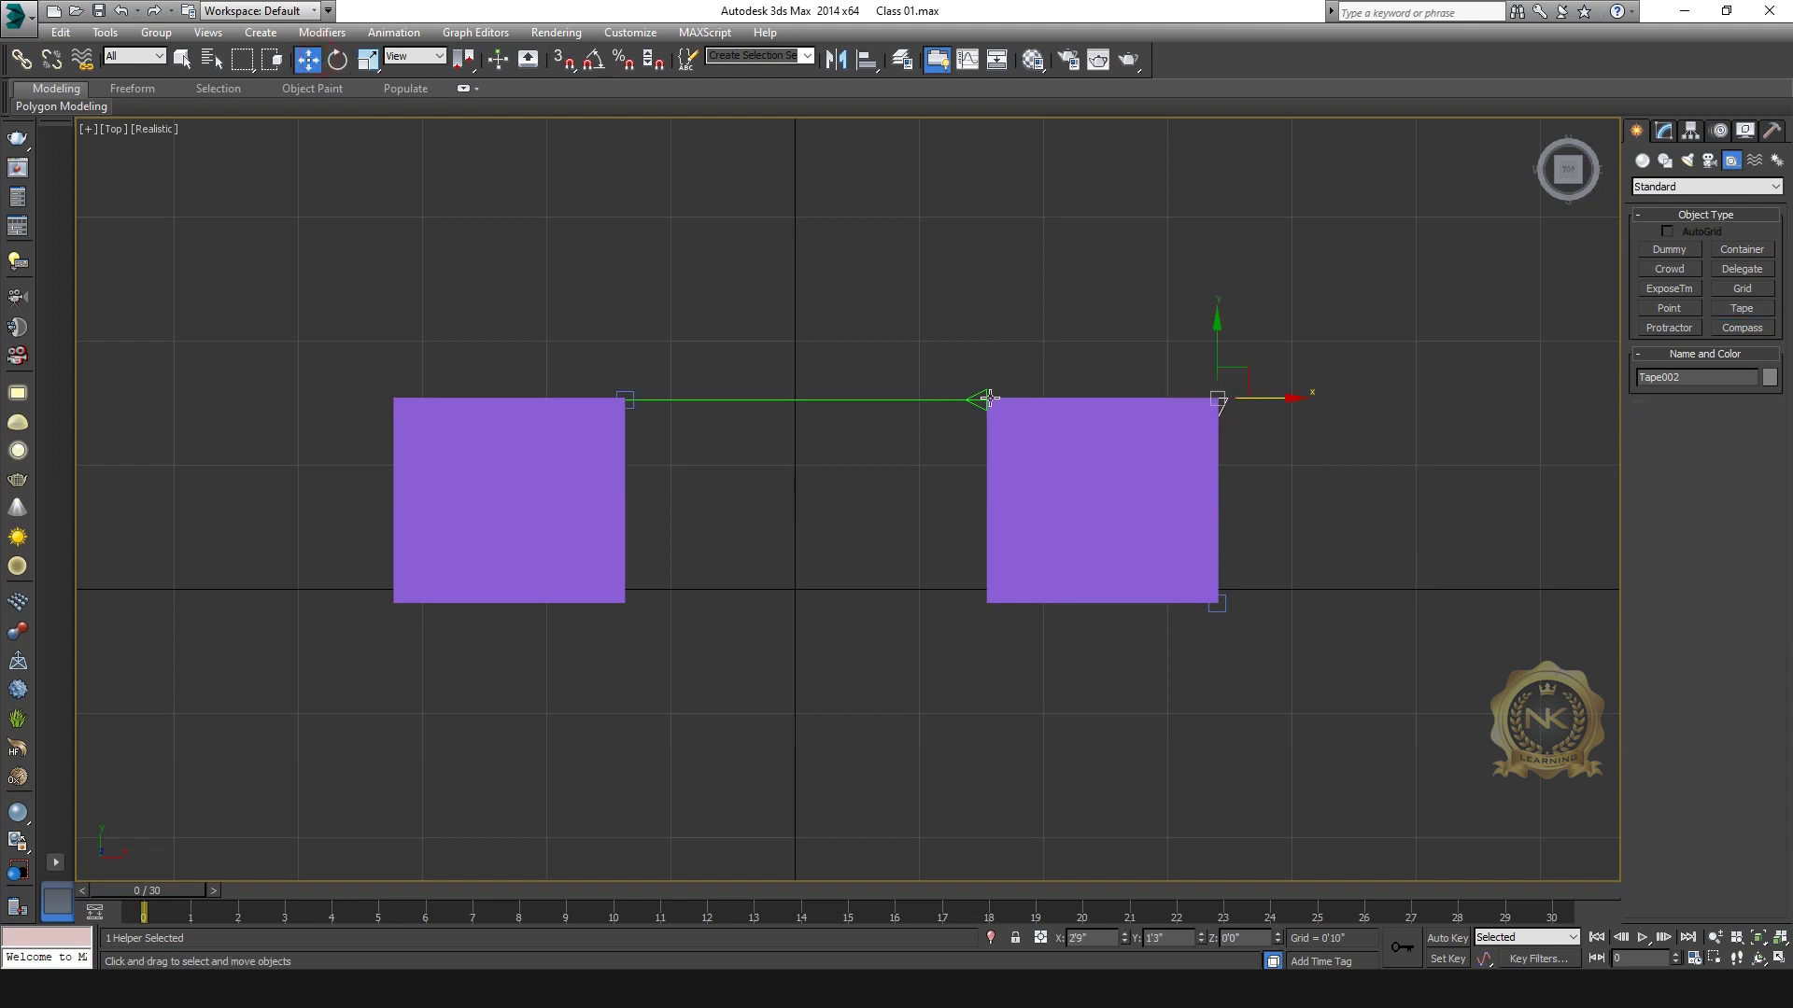
{"action": "left_click", "coordinate": [979, 395]}
{"action": "left_click", "coordinate": [1664, 131]}
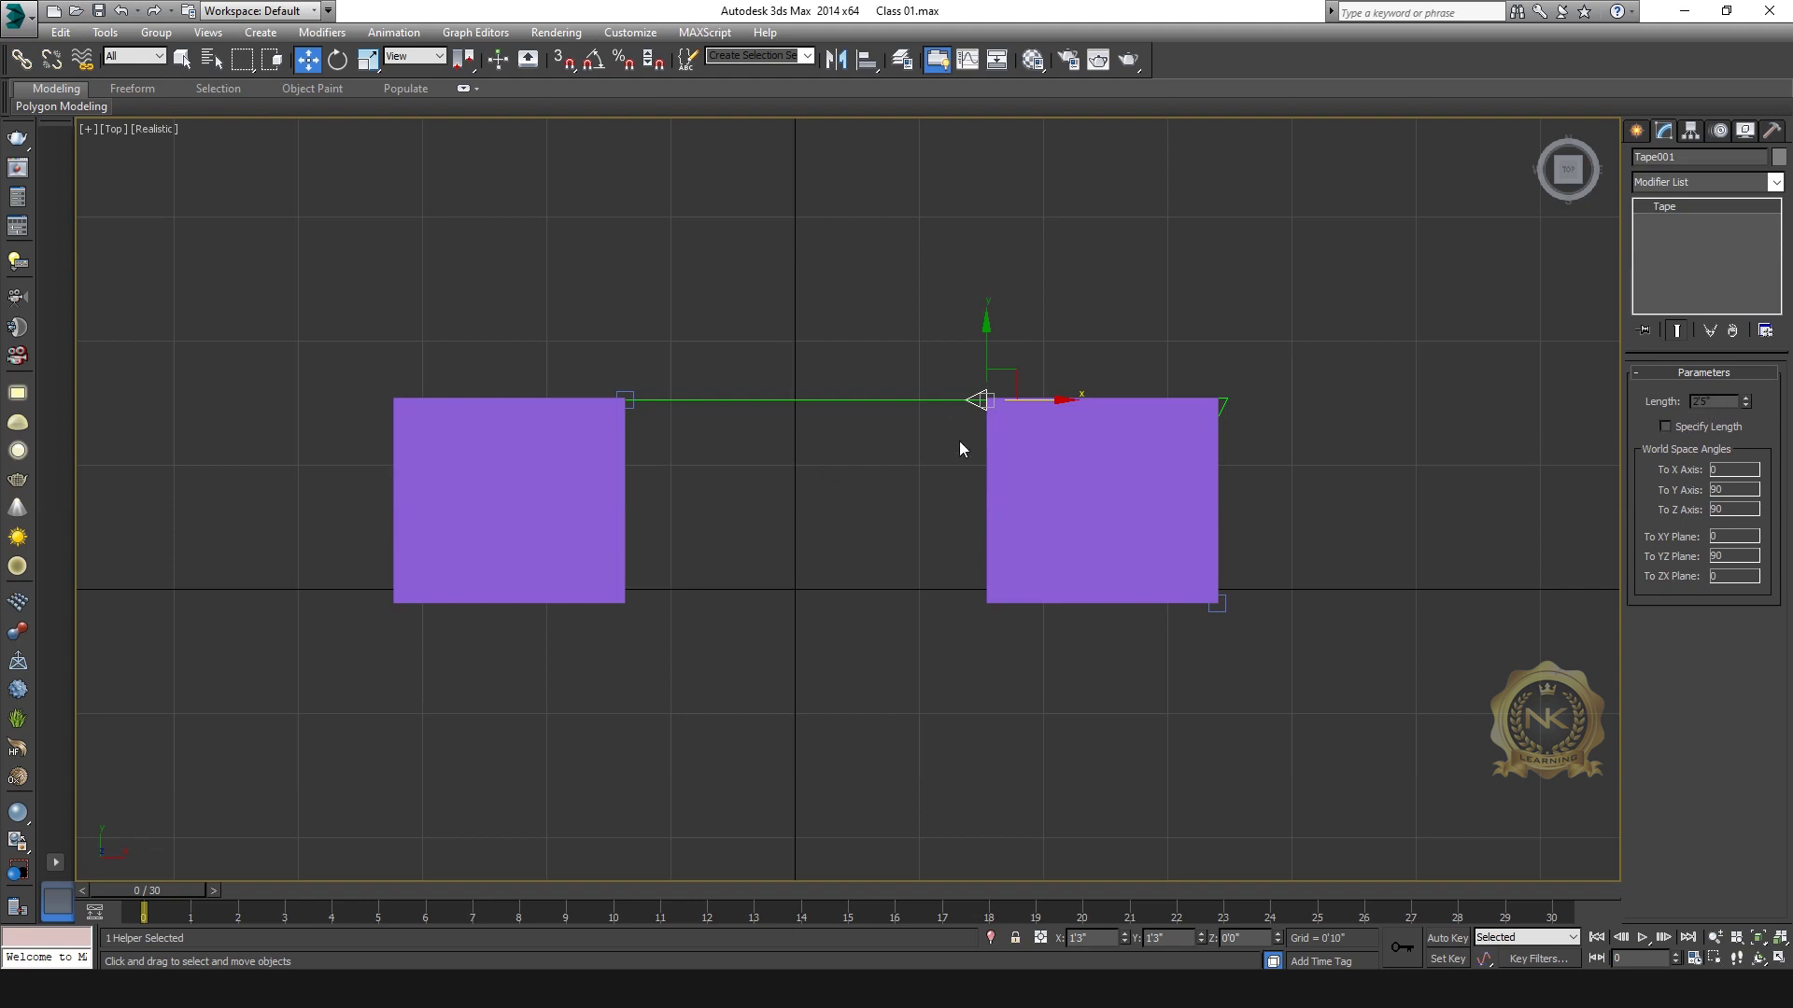
Step: Delete the copied box together with both tape helpers in the top view
{"action": "key", "text": "alt+w"}
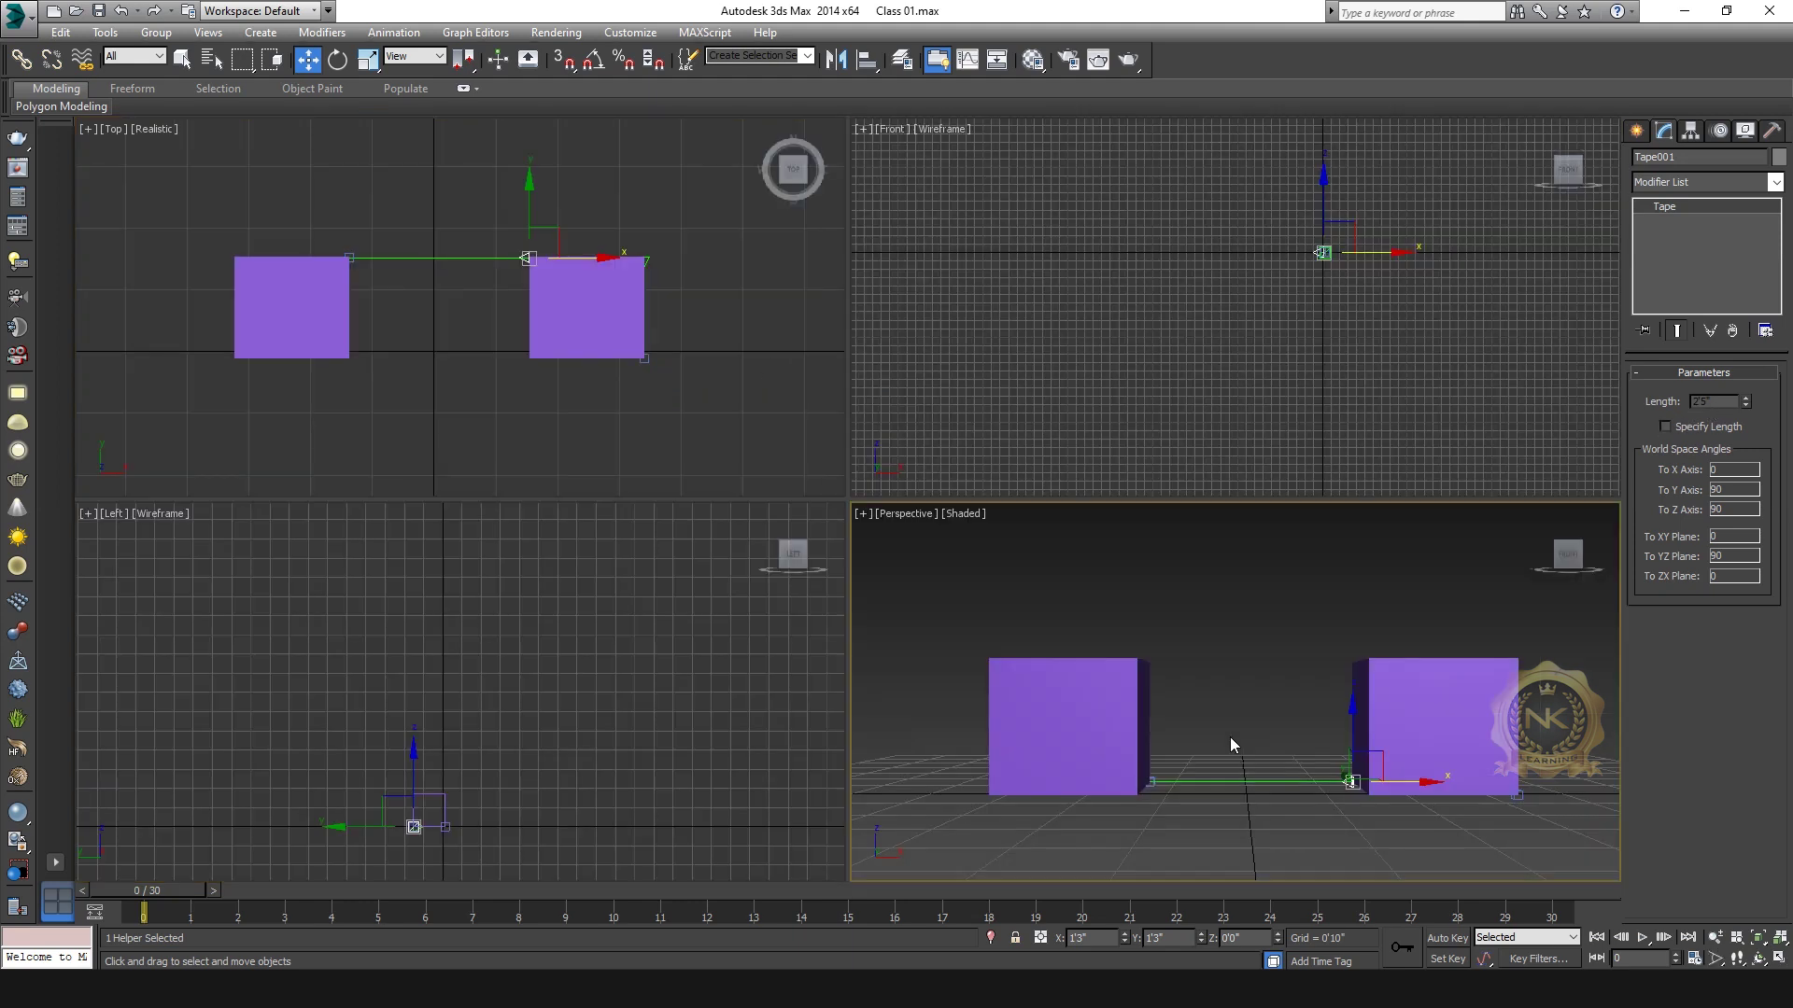
{"action": "key", "text": "alt+w"}
{"action": "left_click_drag", "start_coordinate": [1408, 352], "coordinate": [952, 644]}
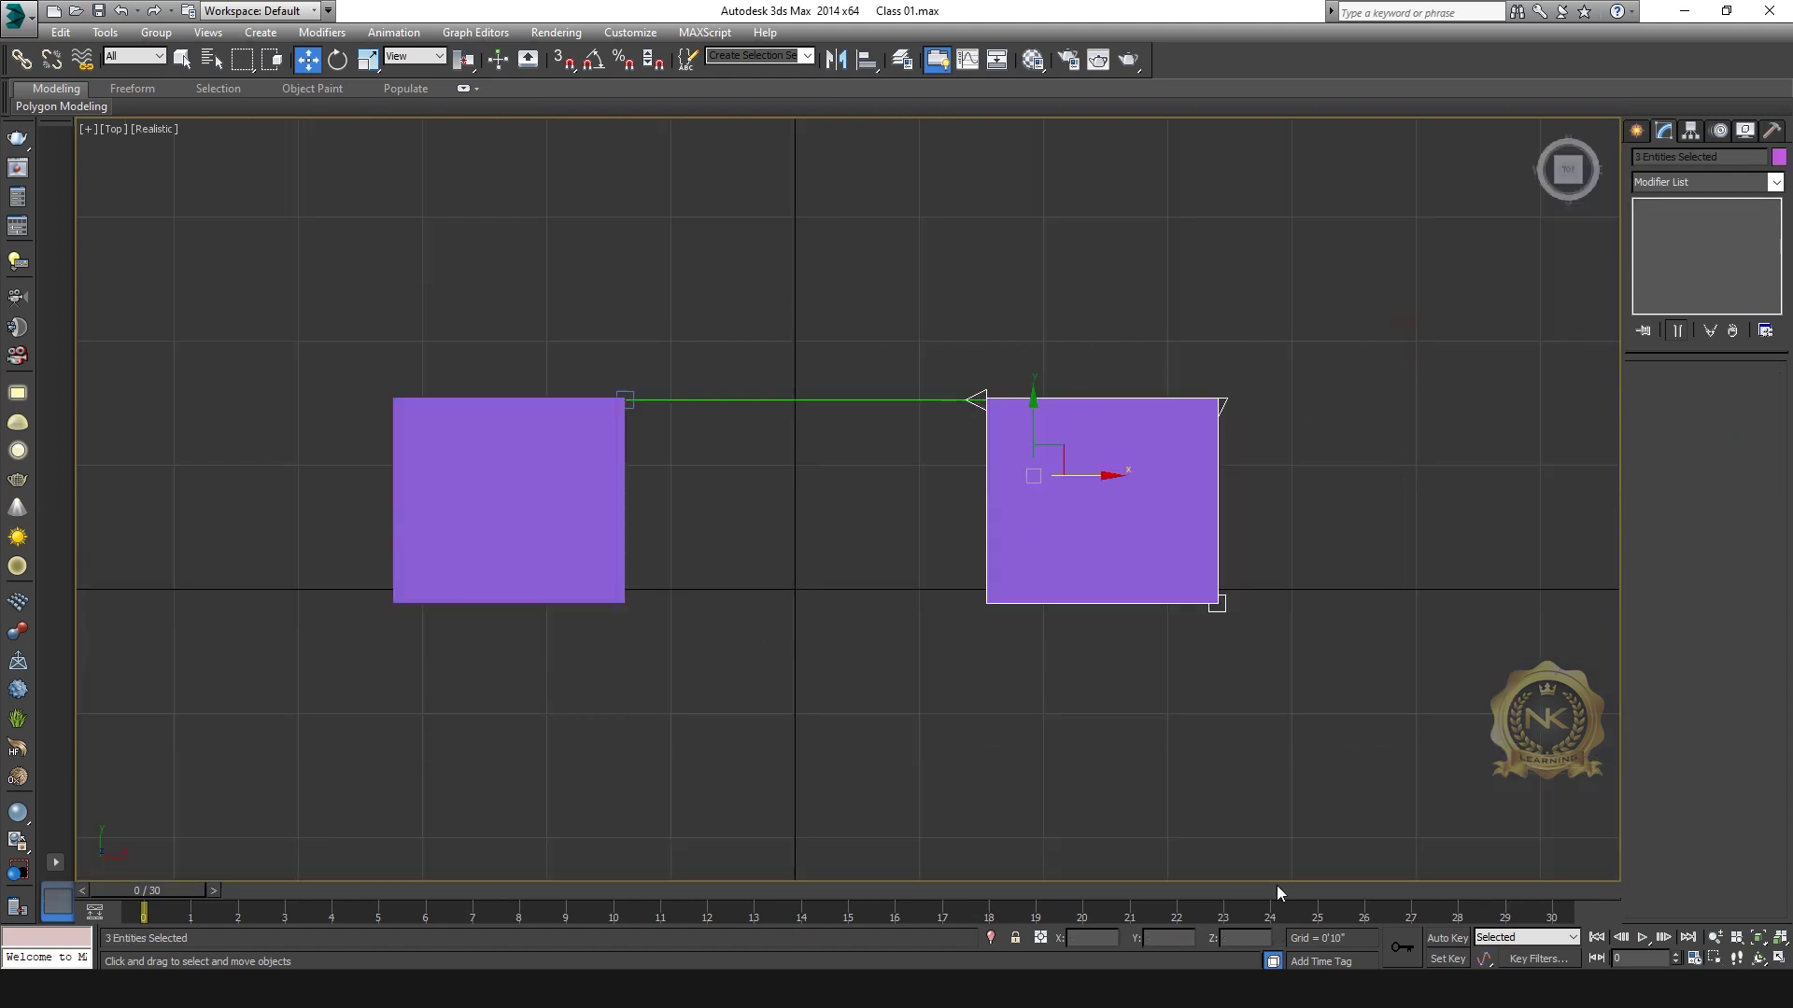
{"action": "key", "text": "Delete"}
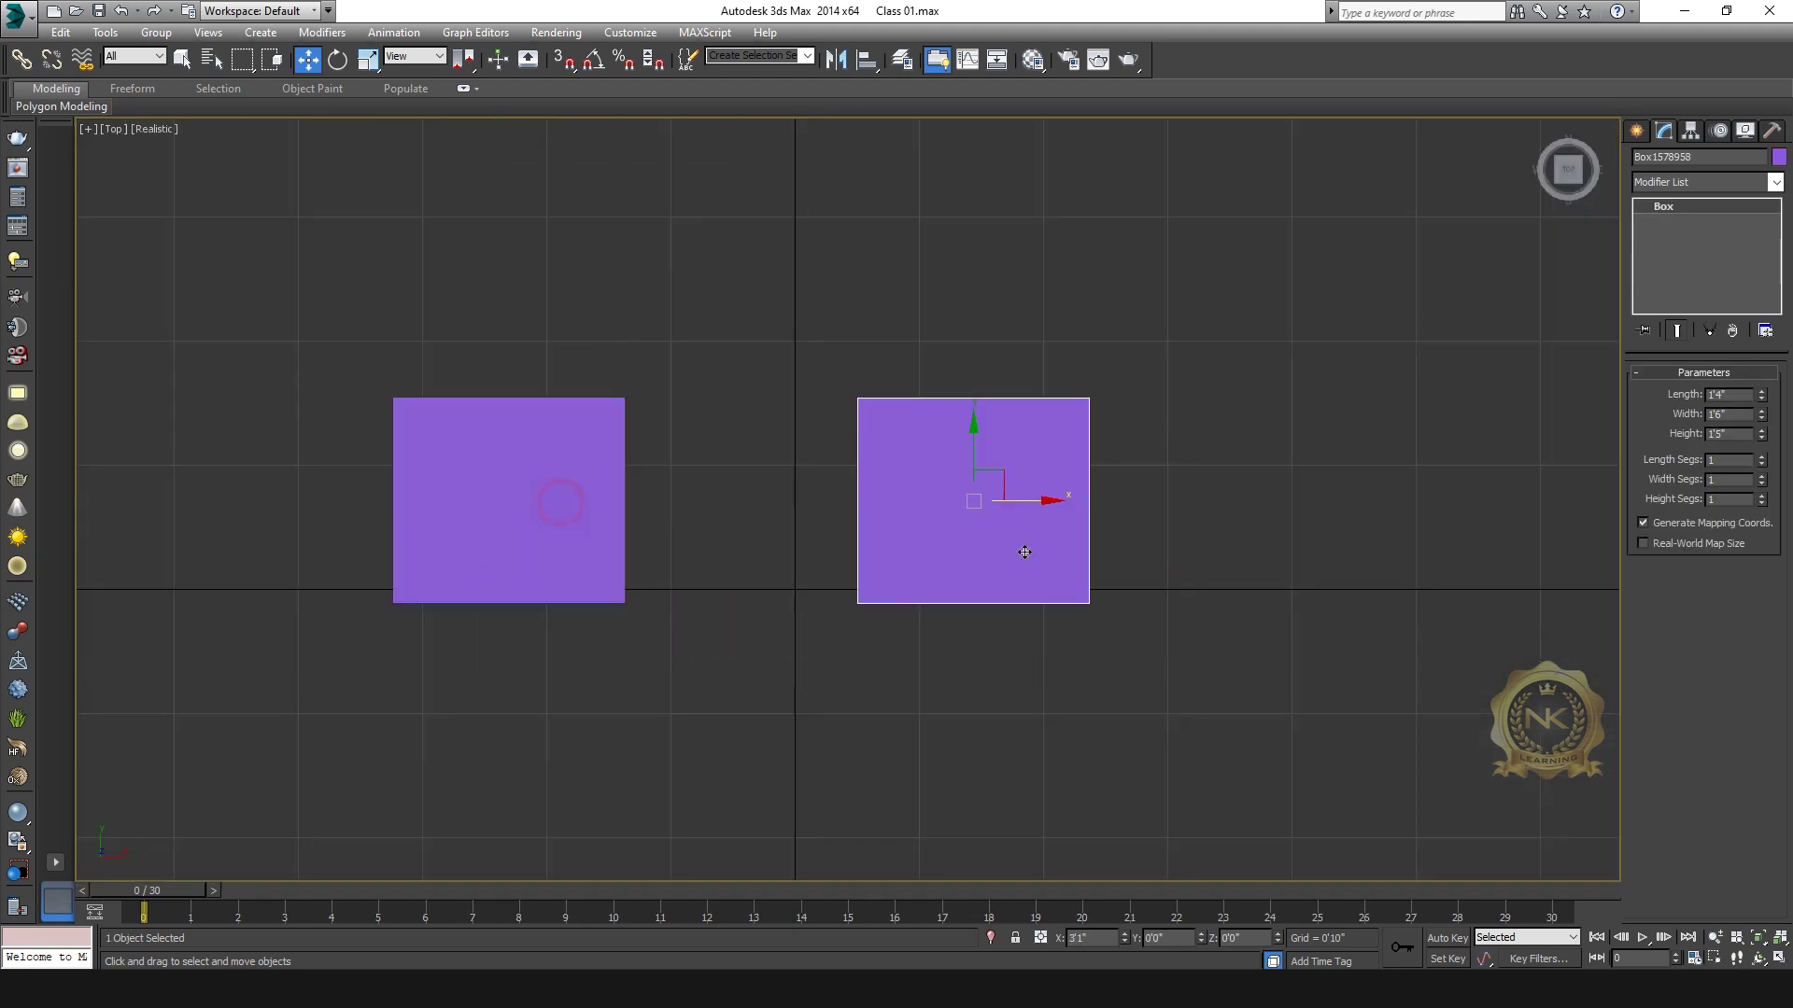
Step: Make two copies of the remaining box in a row along the X axis, the farthest at about X 2'9"
{"action": "left_click_drag", "start_coordinate": [1024, 552], "coordinate": [911, 552], "text": "shift"}
{"action": "left_click", "coordinate": [904, 573]}
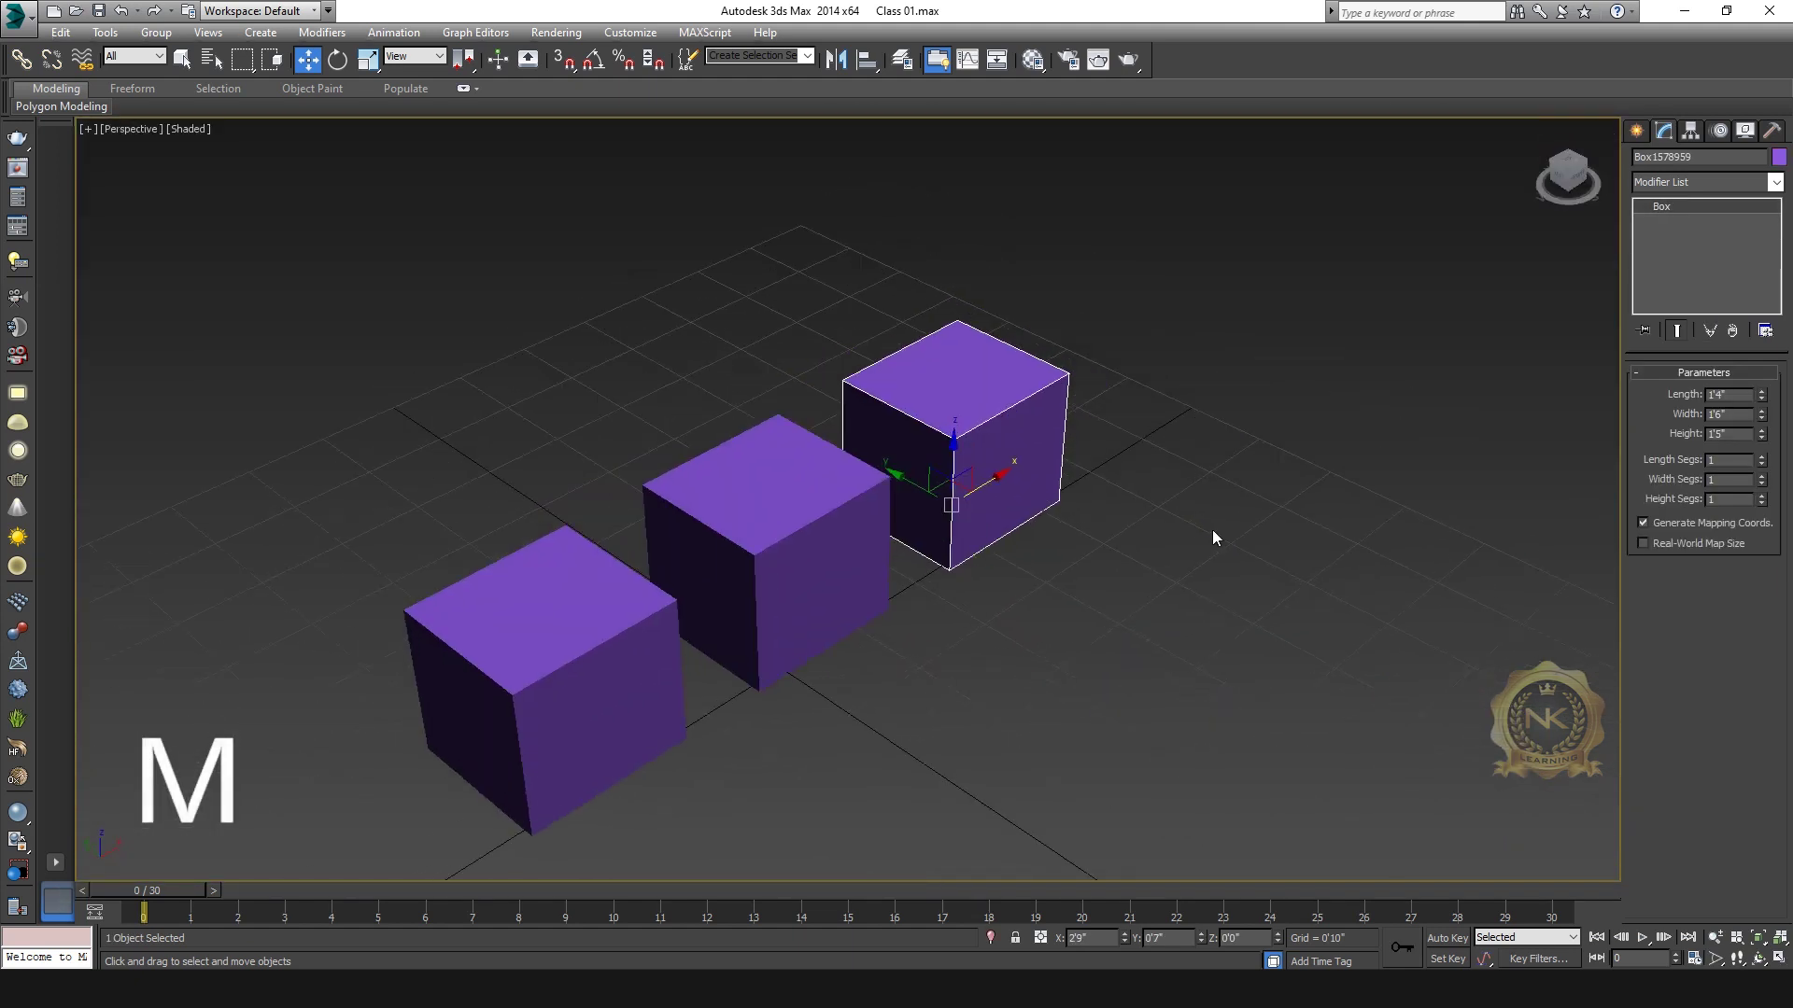
Step: Rename the second, third and fourth sample materials in the Material Editor as 01, 02 and 03
{"action": "key", "text": "m"}
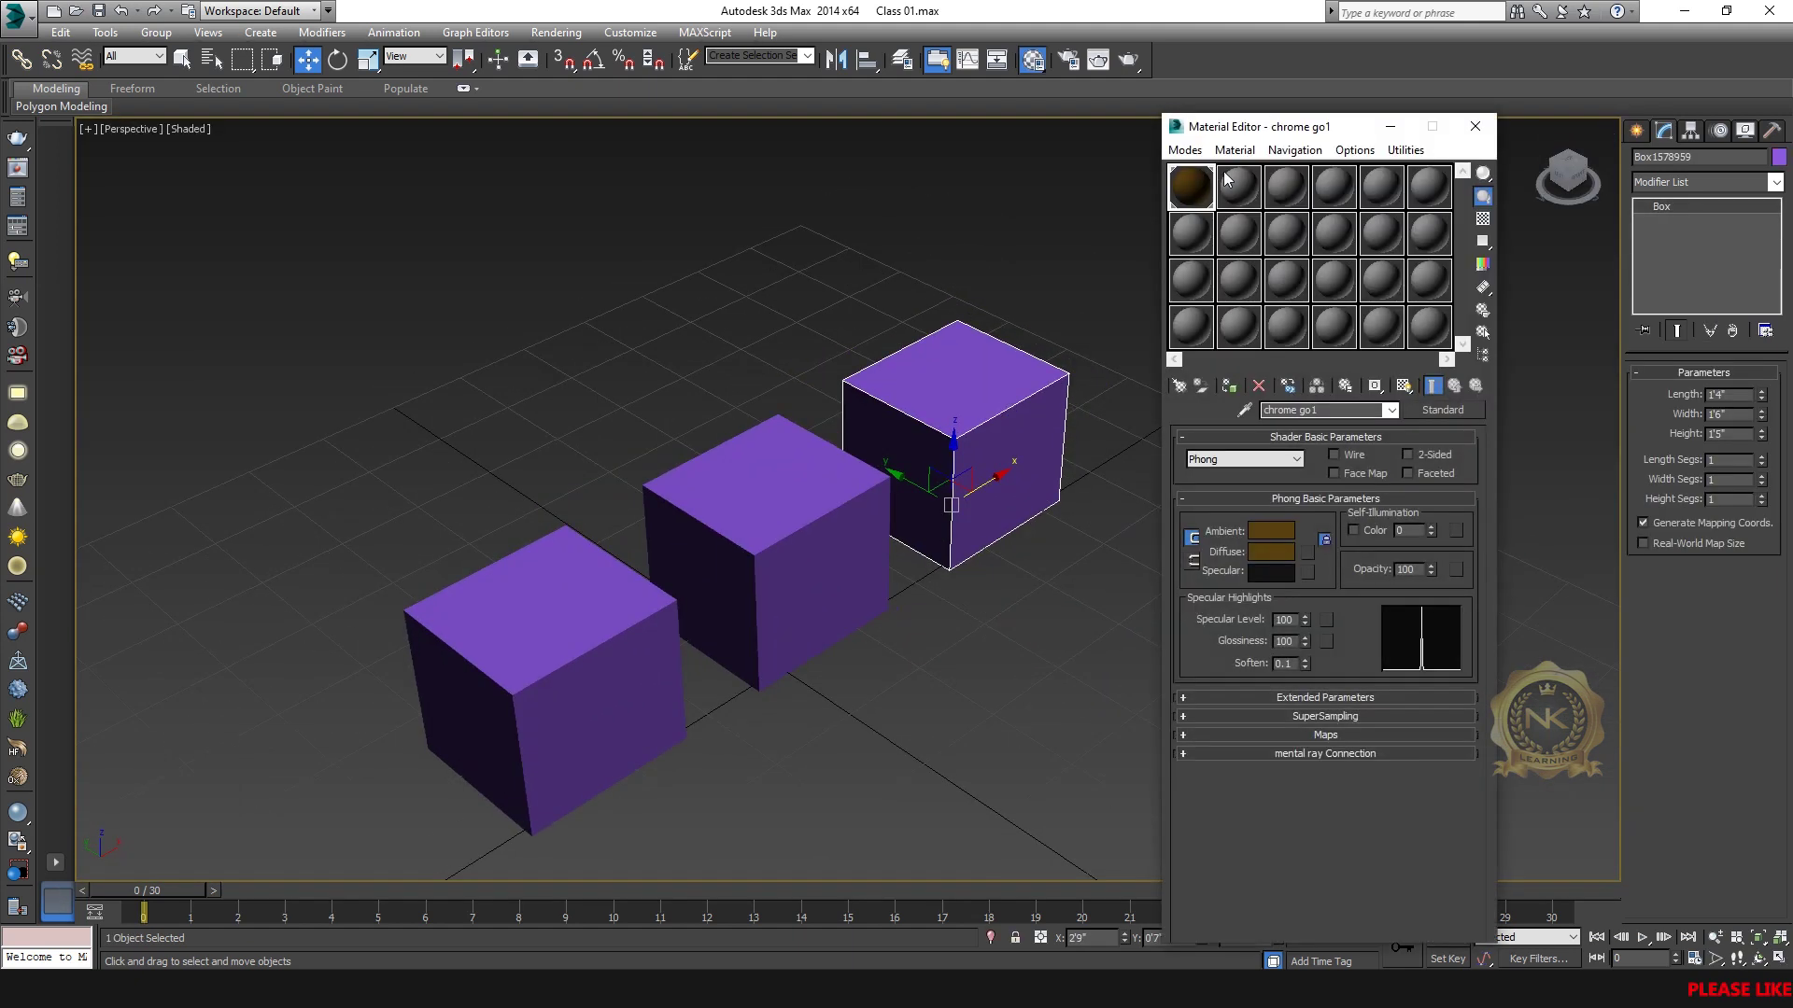
{"action": "left_click", "coordinate": [1238, 186]}
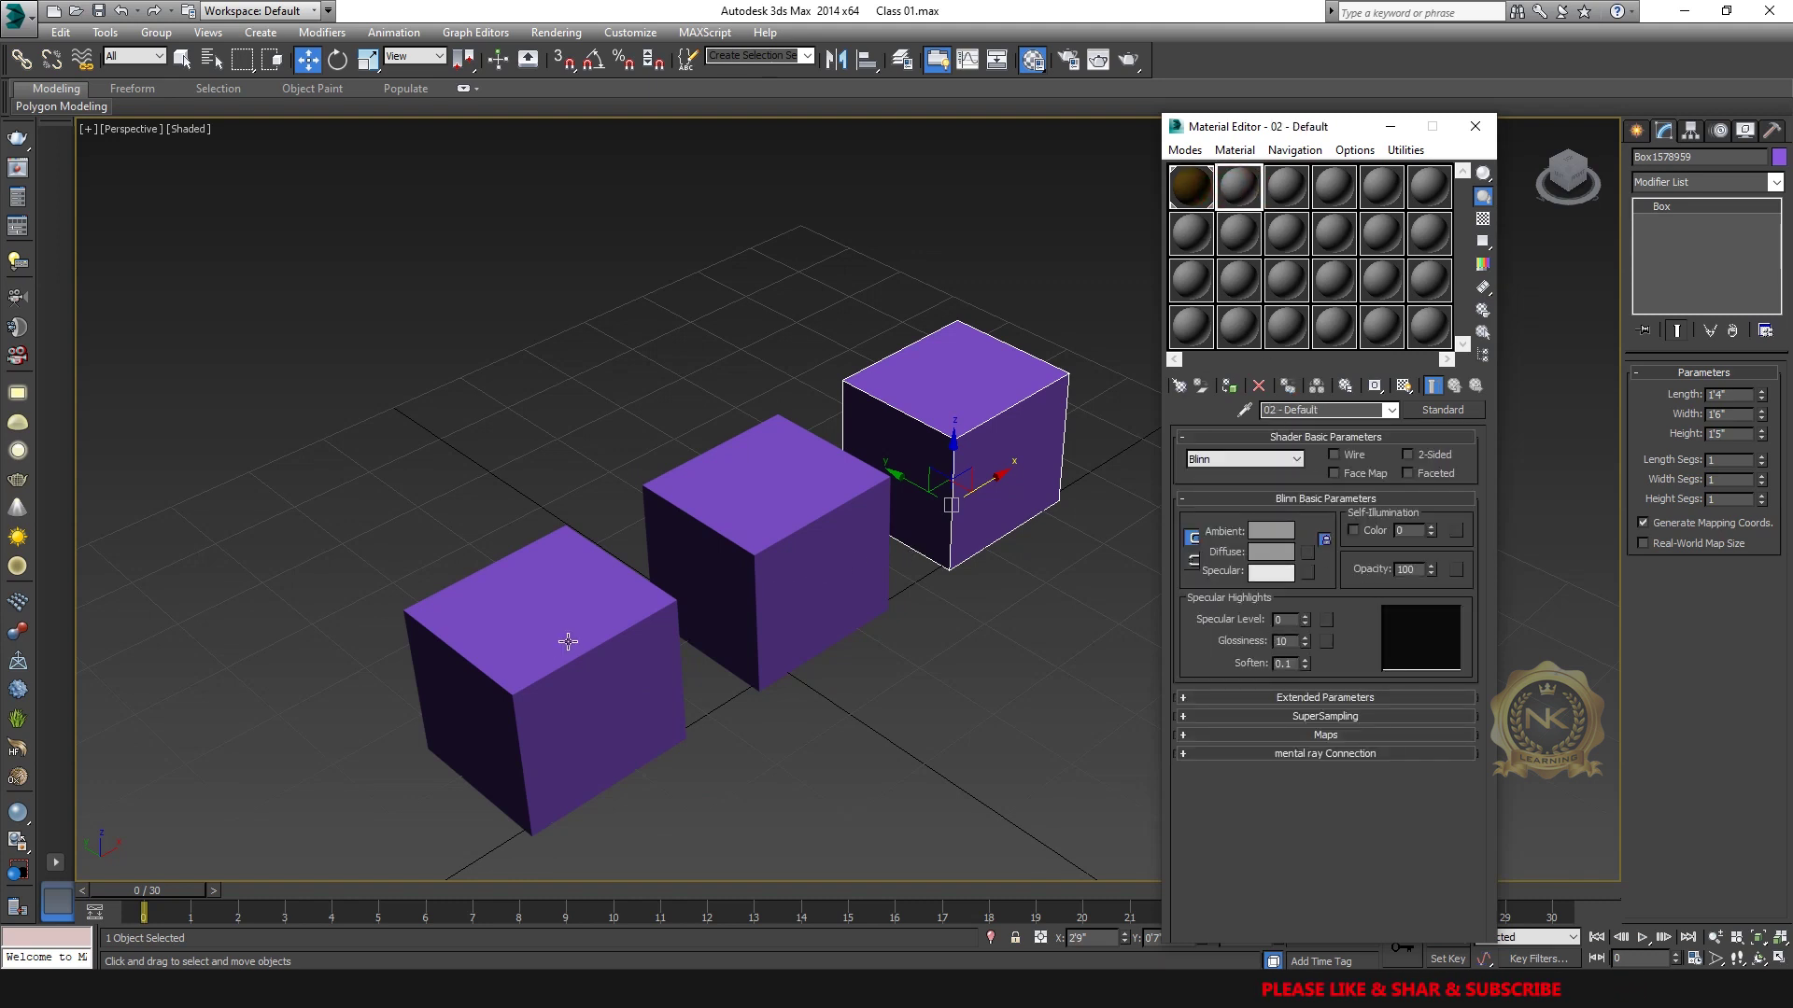
{"action": "left_click_drag", "start_coordinate": [1346, 409], "coordinate": [1096, 422]}
{"action": "type", "text": "01"}
{"action": "key", "text": "Return"}
{"action": "left_click", "coordinate": [1191, 186]}
{"action": "left_click", "coordinate": [1290, 207]}
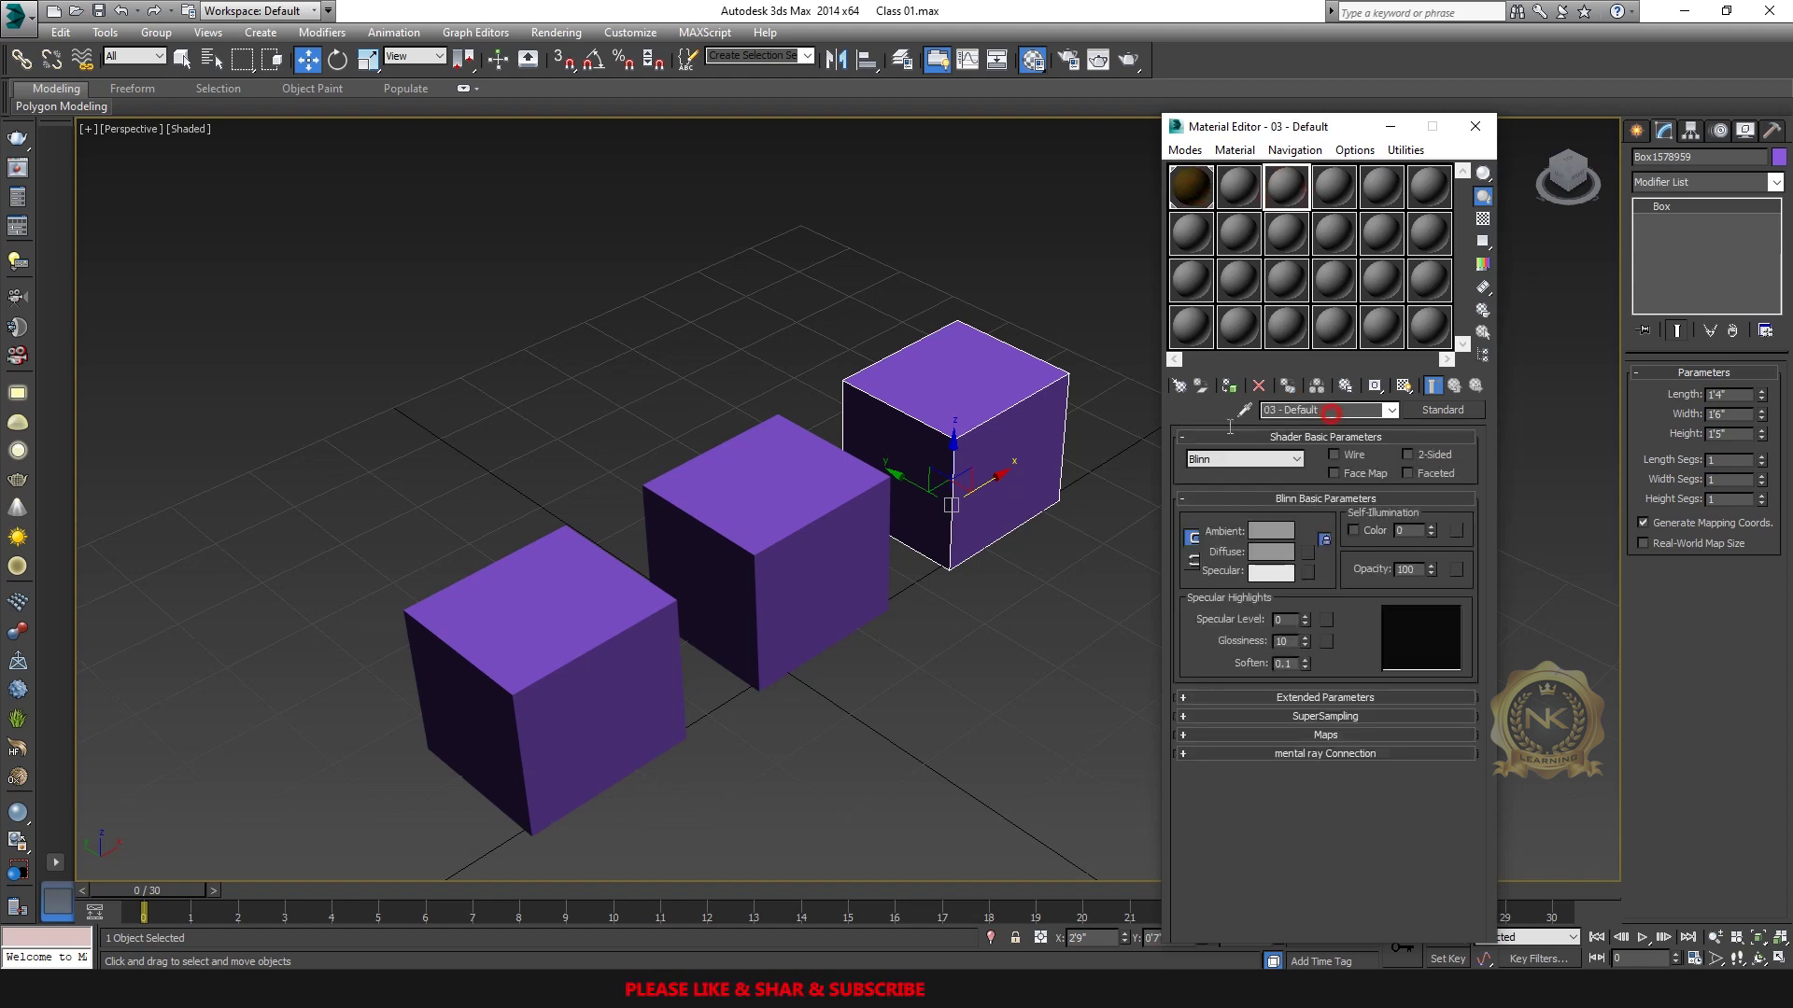
{"action": "left_click", "coordinate": [1326, 191]}
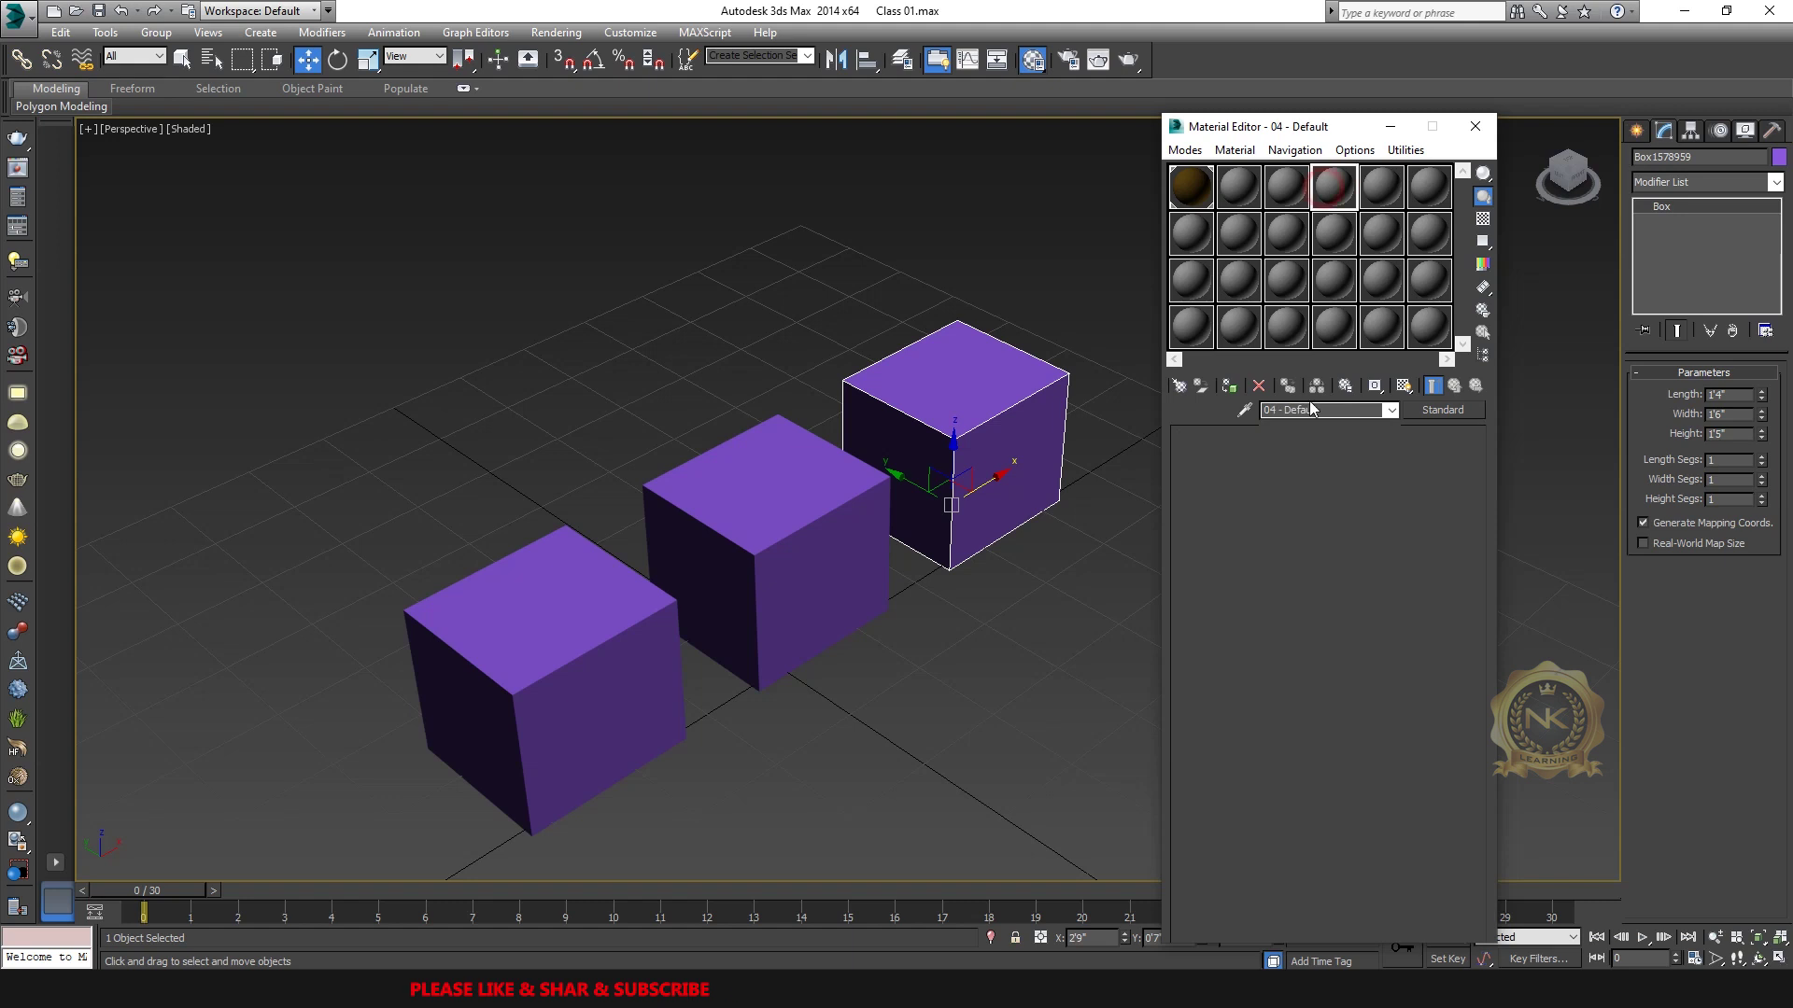
{"action": "left_click_drag", "start_coordinate": [1334, 410], "coordinate": [1207, 430]}
{"action": "type", "text": "03"}
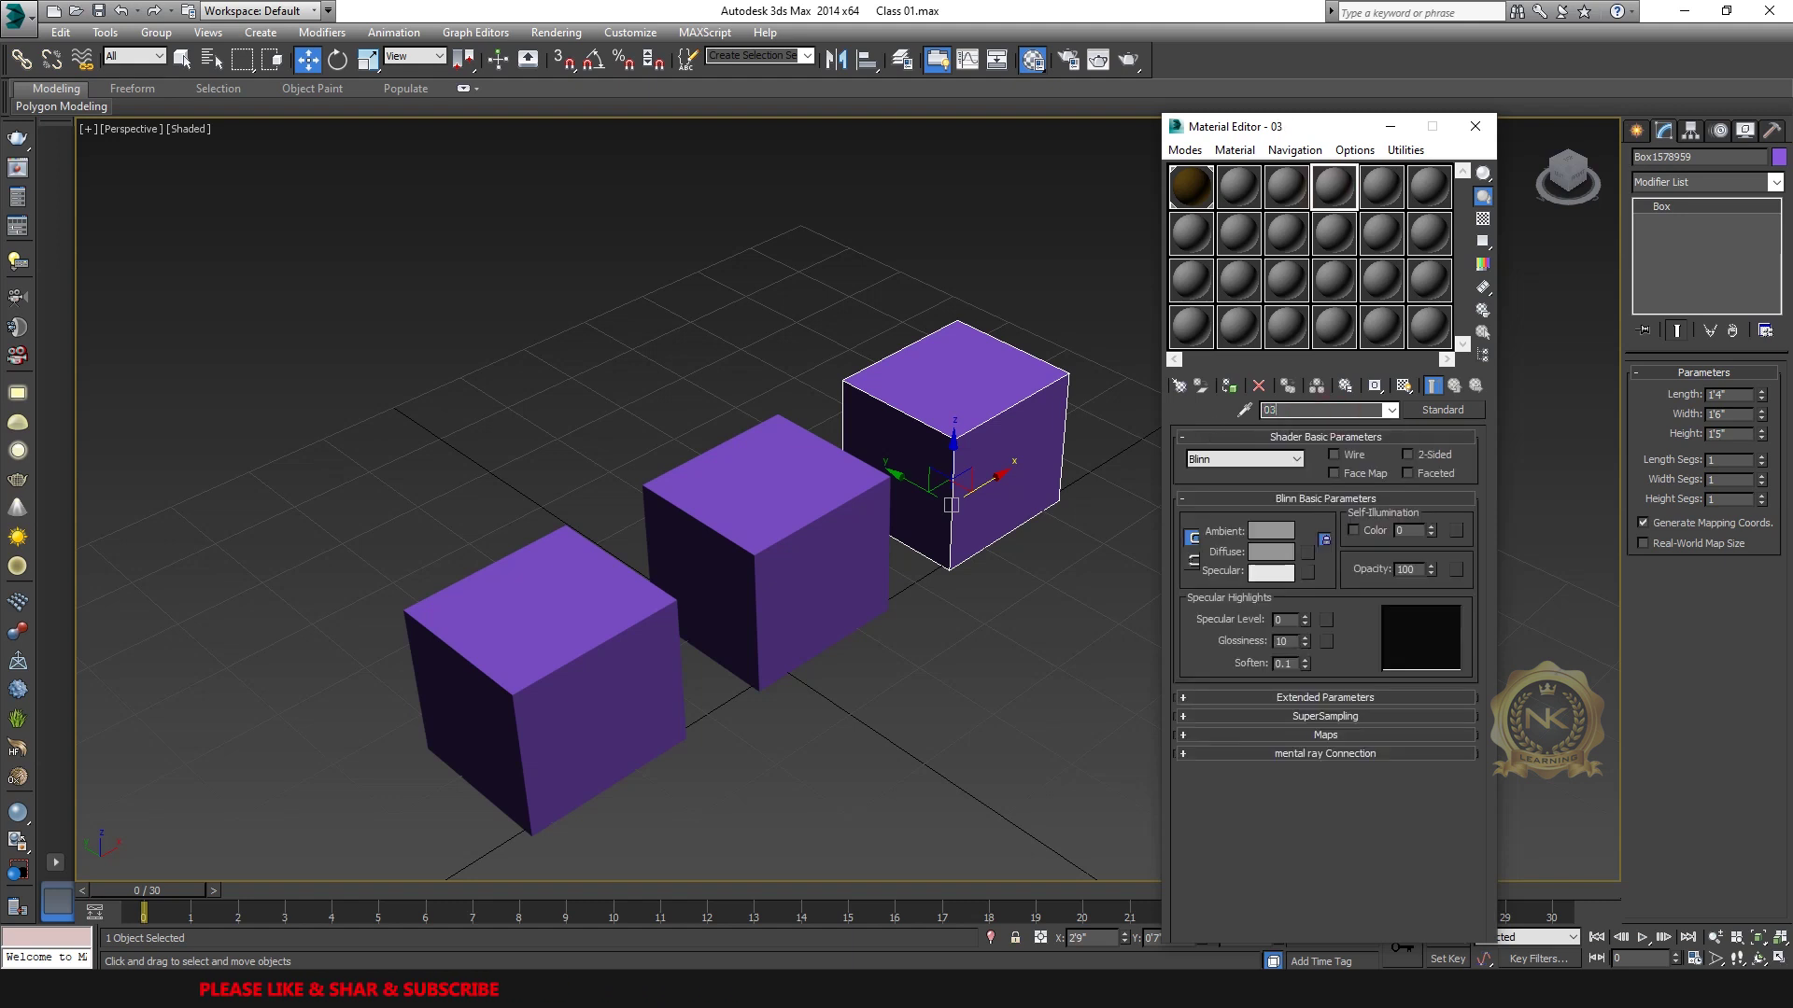
Step: Set material 03's diffuse color to light red with RGB 255, 150, 150
{"action": "left_click", "coordinate": [1271, 551]}
{"action": "type", "text": "255"}
{"action": "key", "text": "Return"}
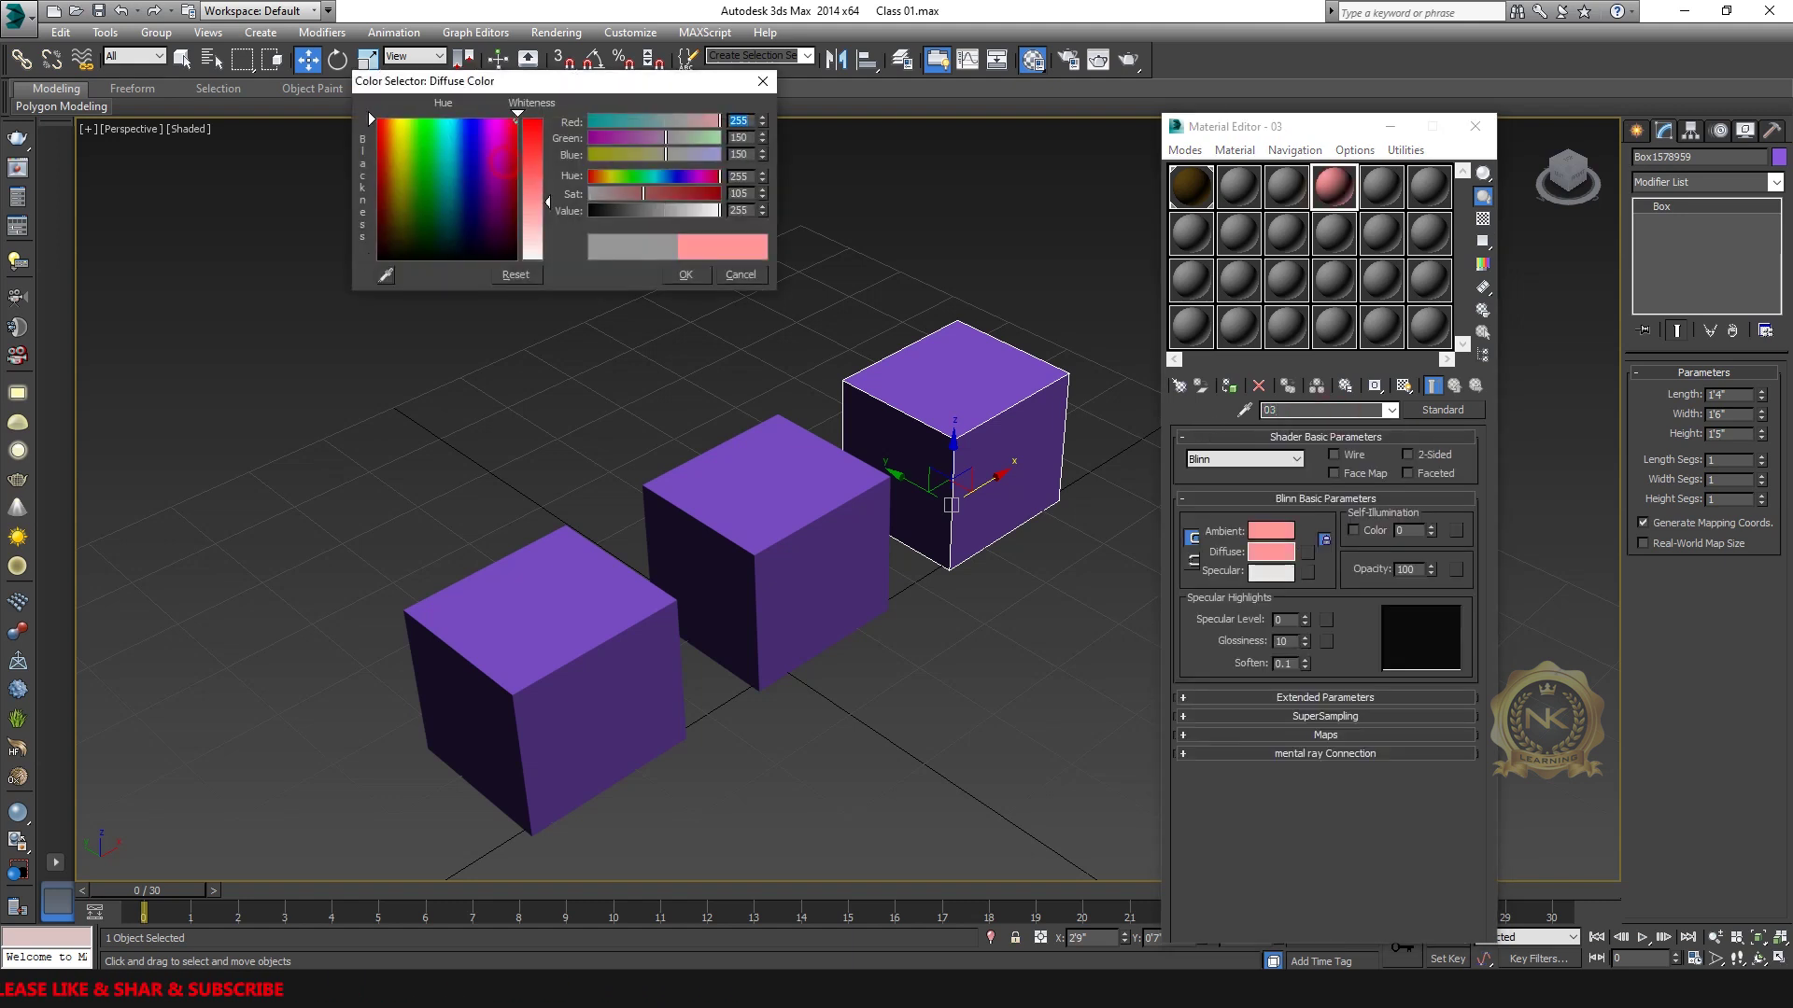
{"action": "left_click", "coordinate": [686, 273]}
Step: Set material 02's diffuse color to light blue
{"action": "left_click", "coordinate": [1286, 187]}
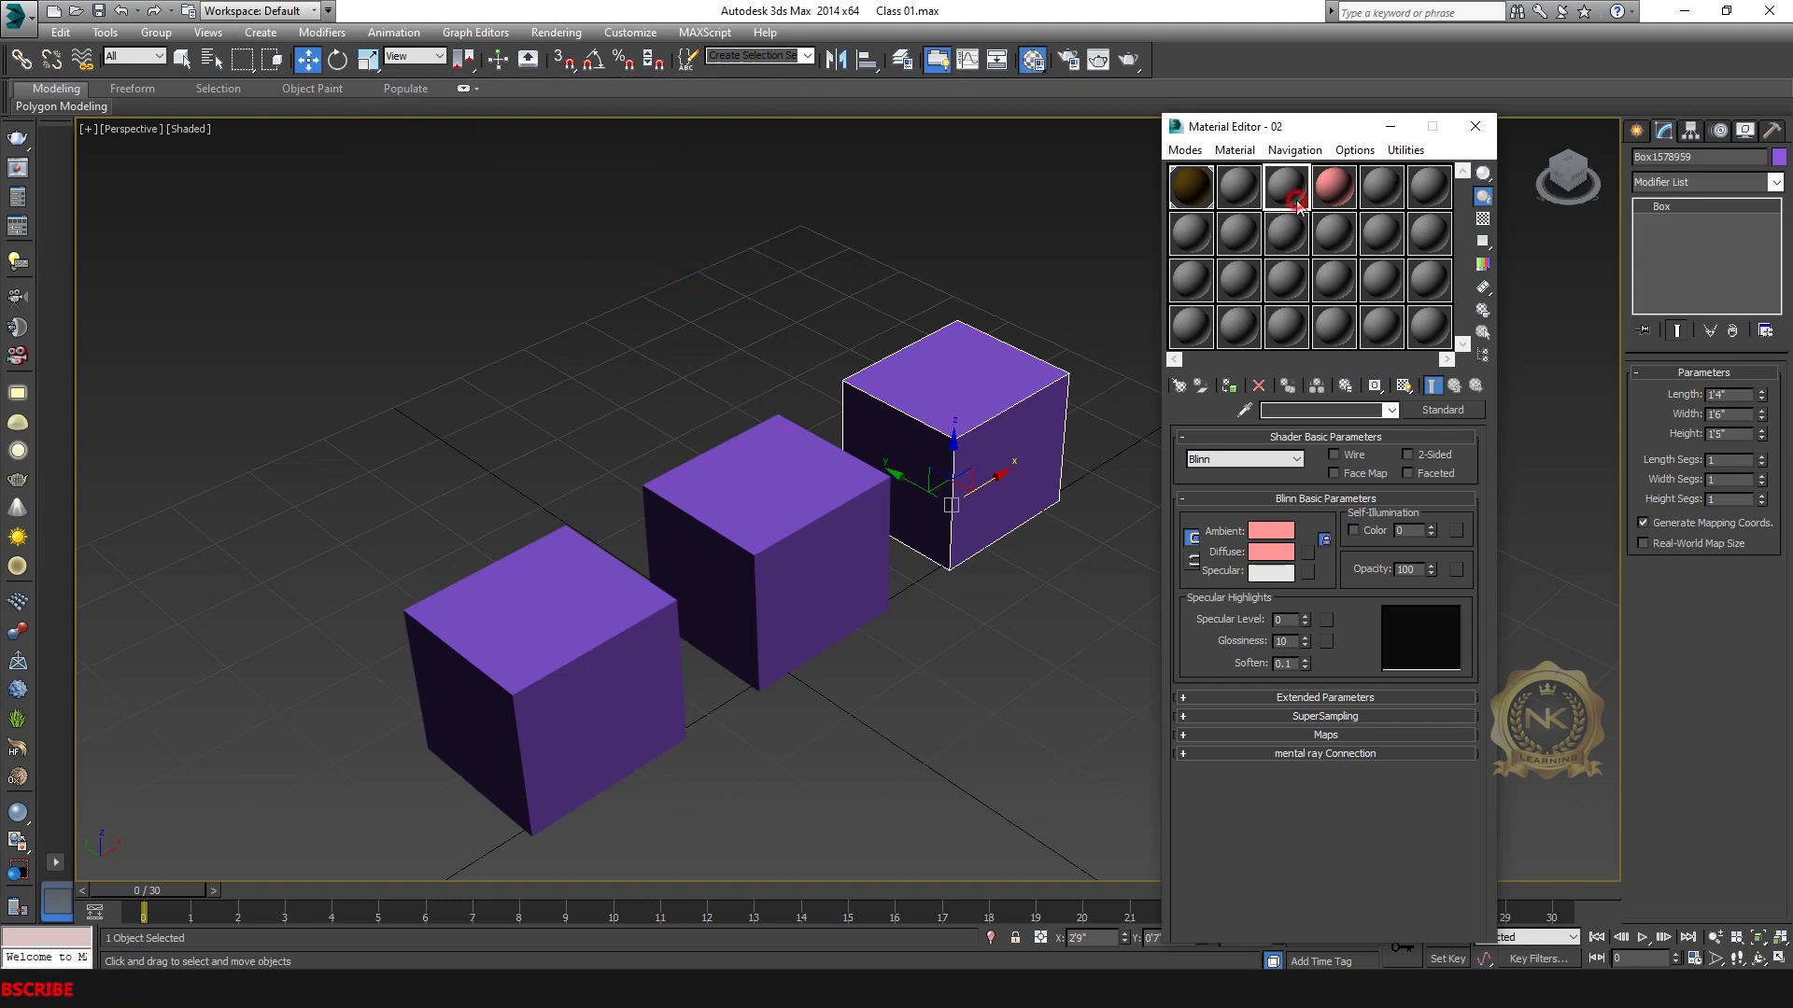
{"action": "left_click", "coordinate": [1270, 552]}
{"action": "left_click", "coordinate": [486, 160]}
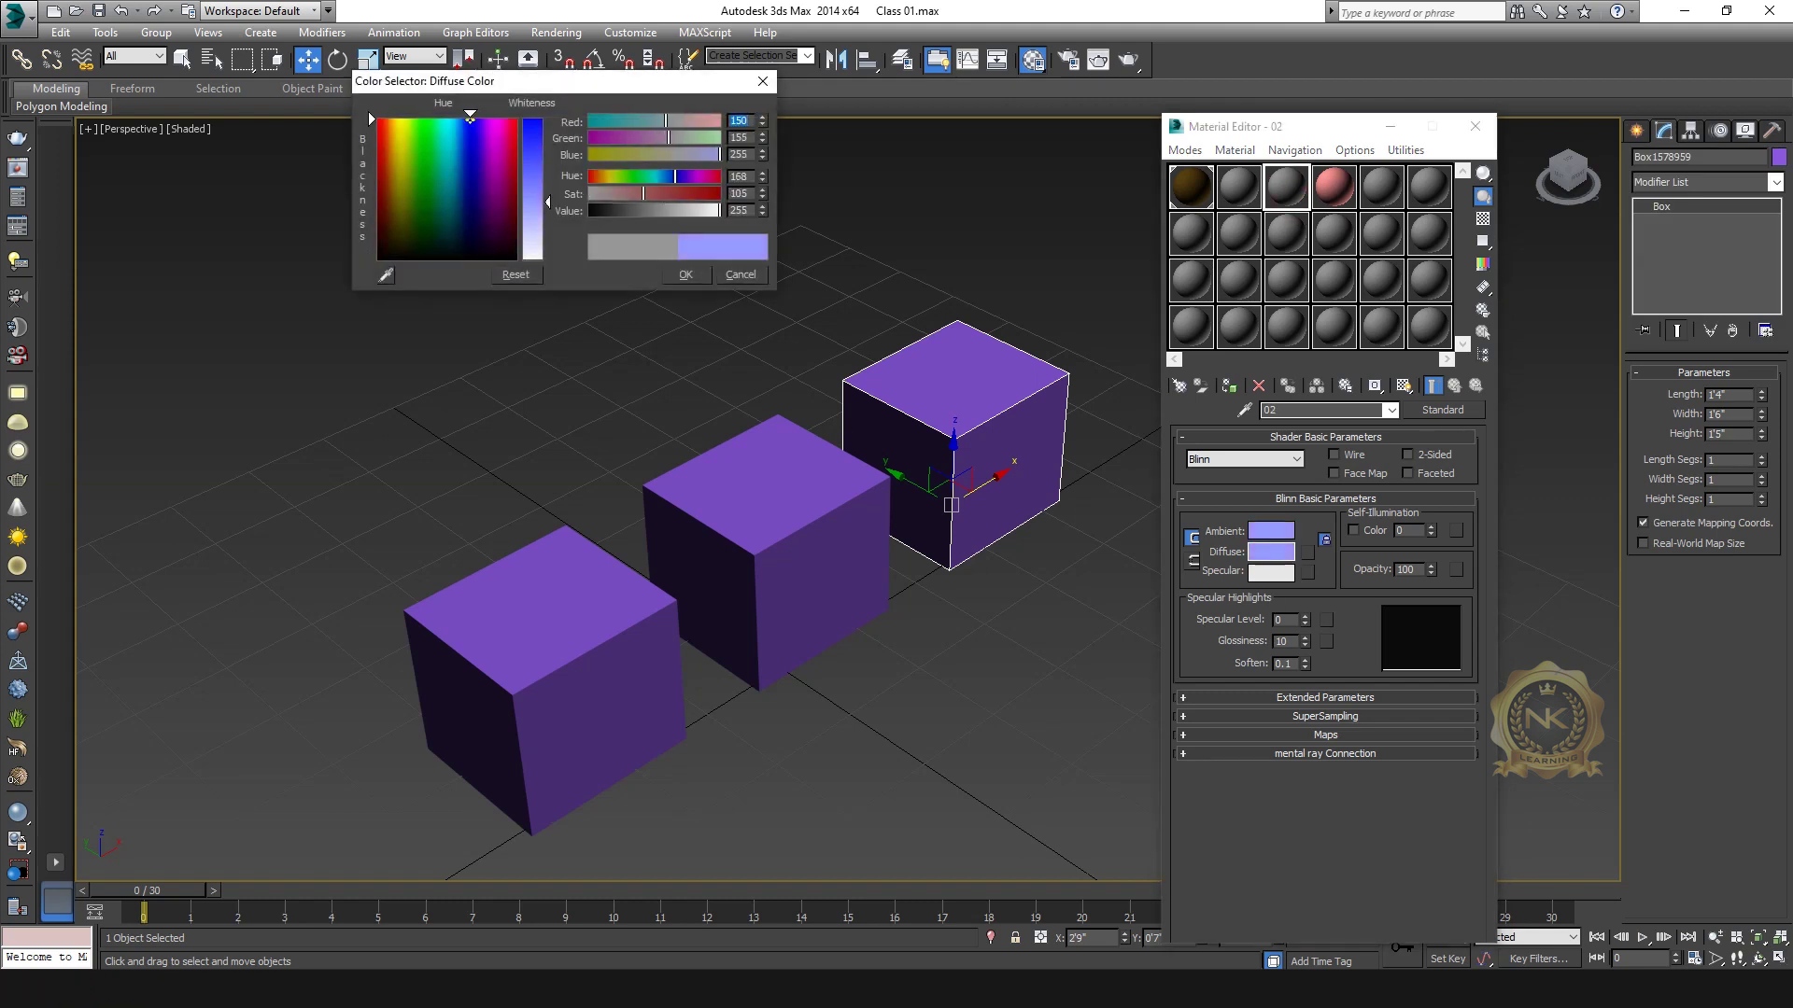
{"action": "left_click", "coordinate": [685, 274]}
Step: Set material 01's diffuse color to light green with RGB 155, 255, 150
{"action": "left_click", "coordinate": [1239, 188]}
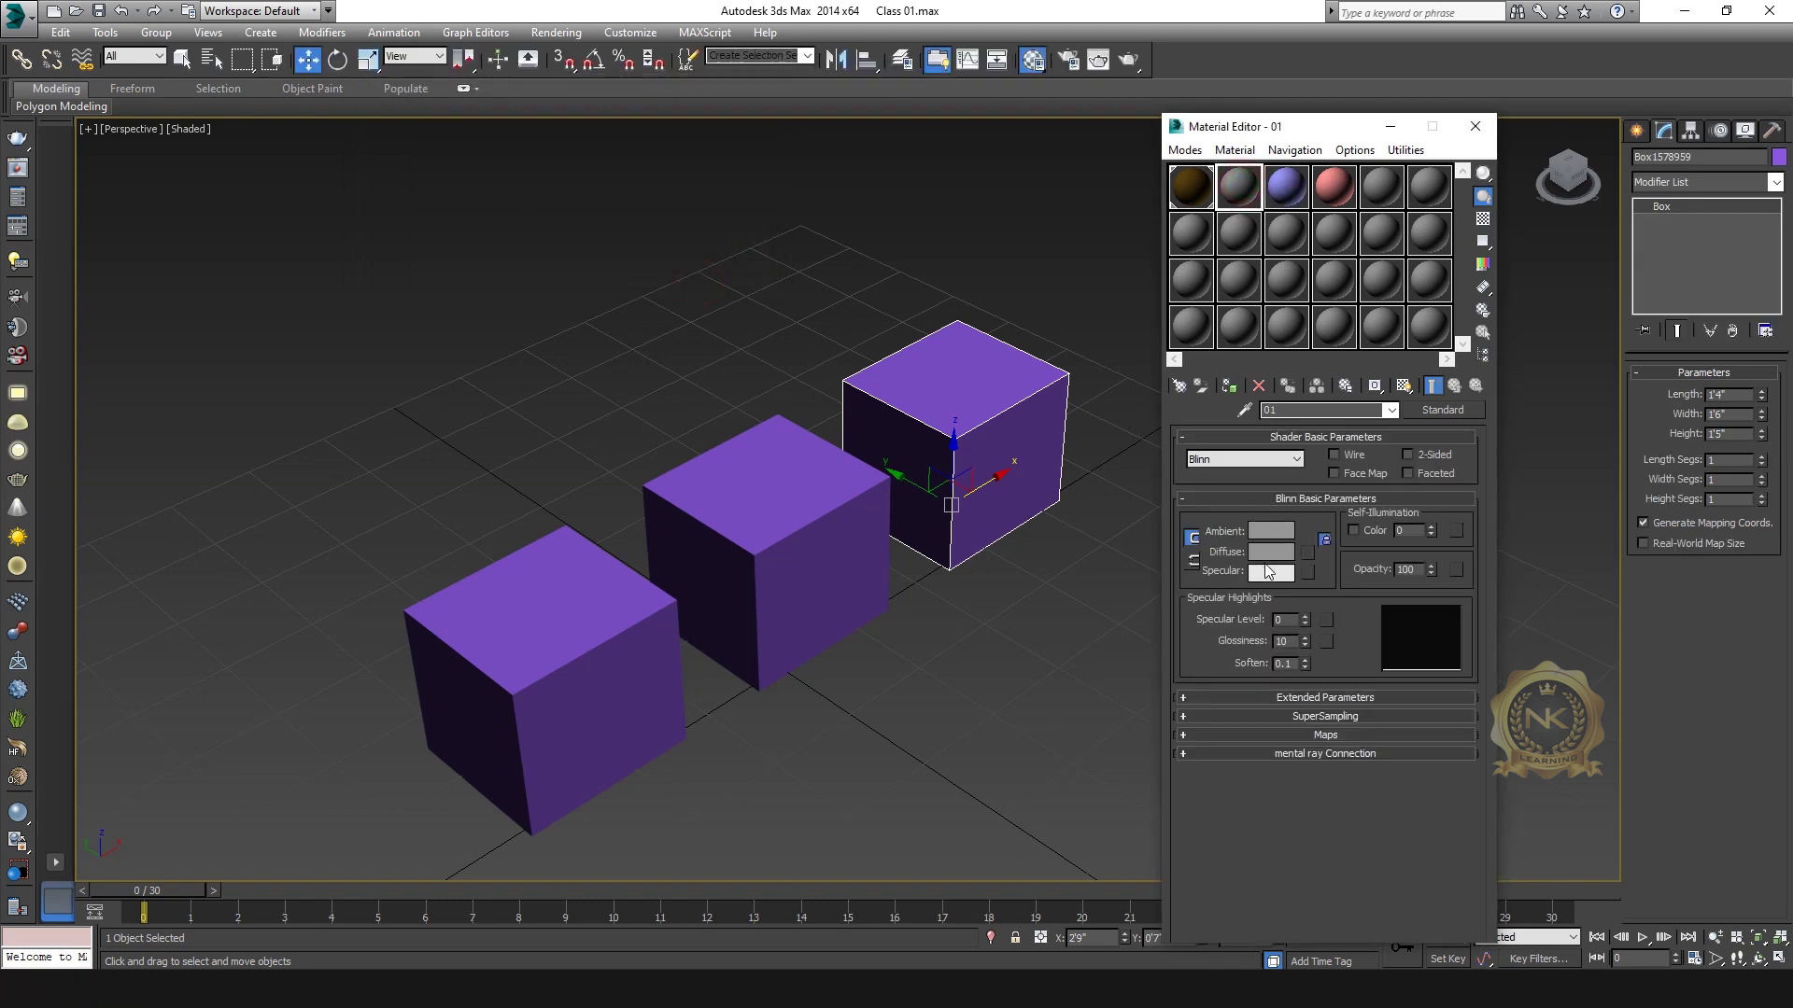
{"action": "left_click", "coordinate": [1271, 551]}
{"action": "left_click", "coordinate": [423, 118]}
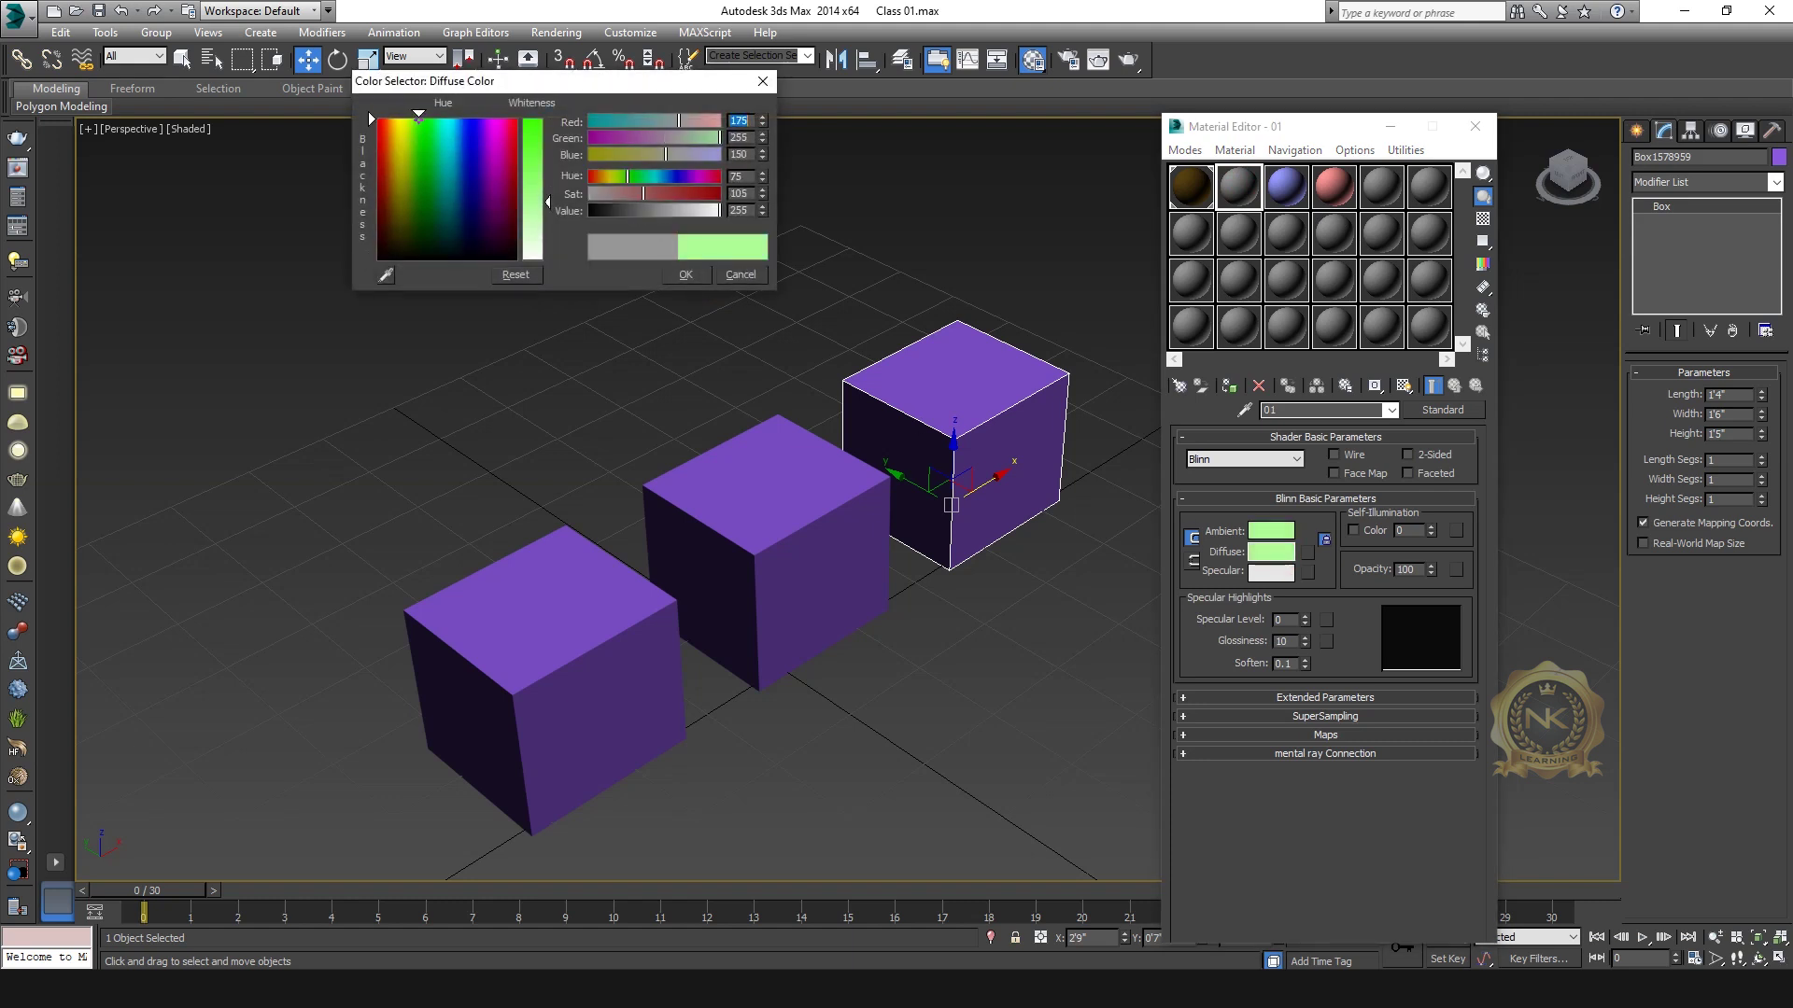
{"action": "left_click", "coordinate": [686, 275]}
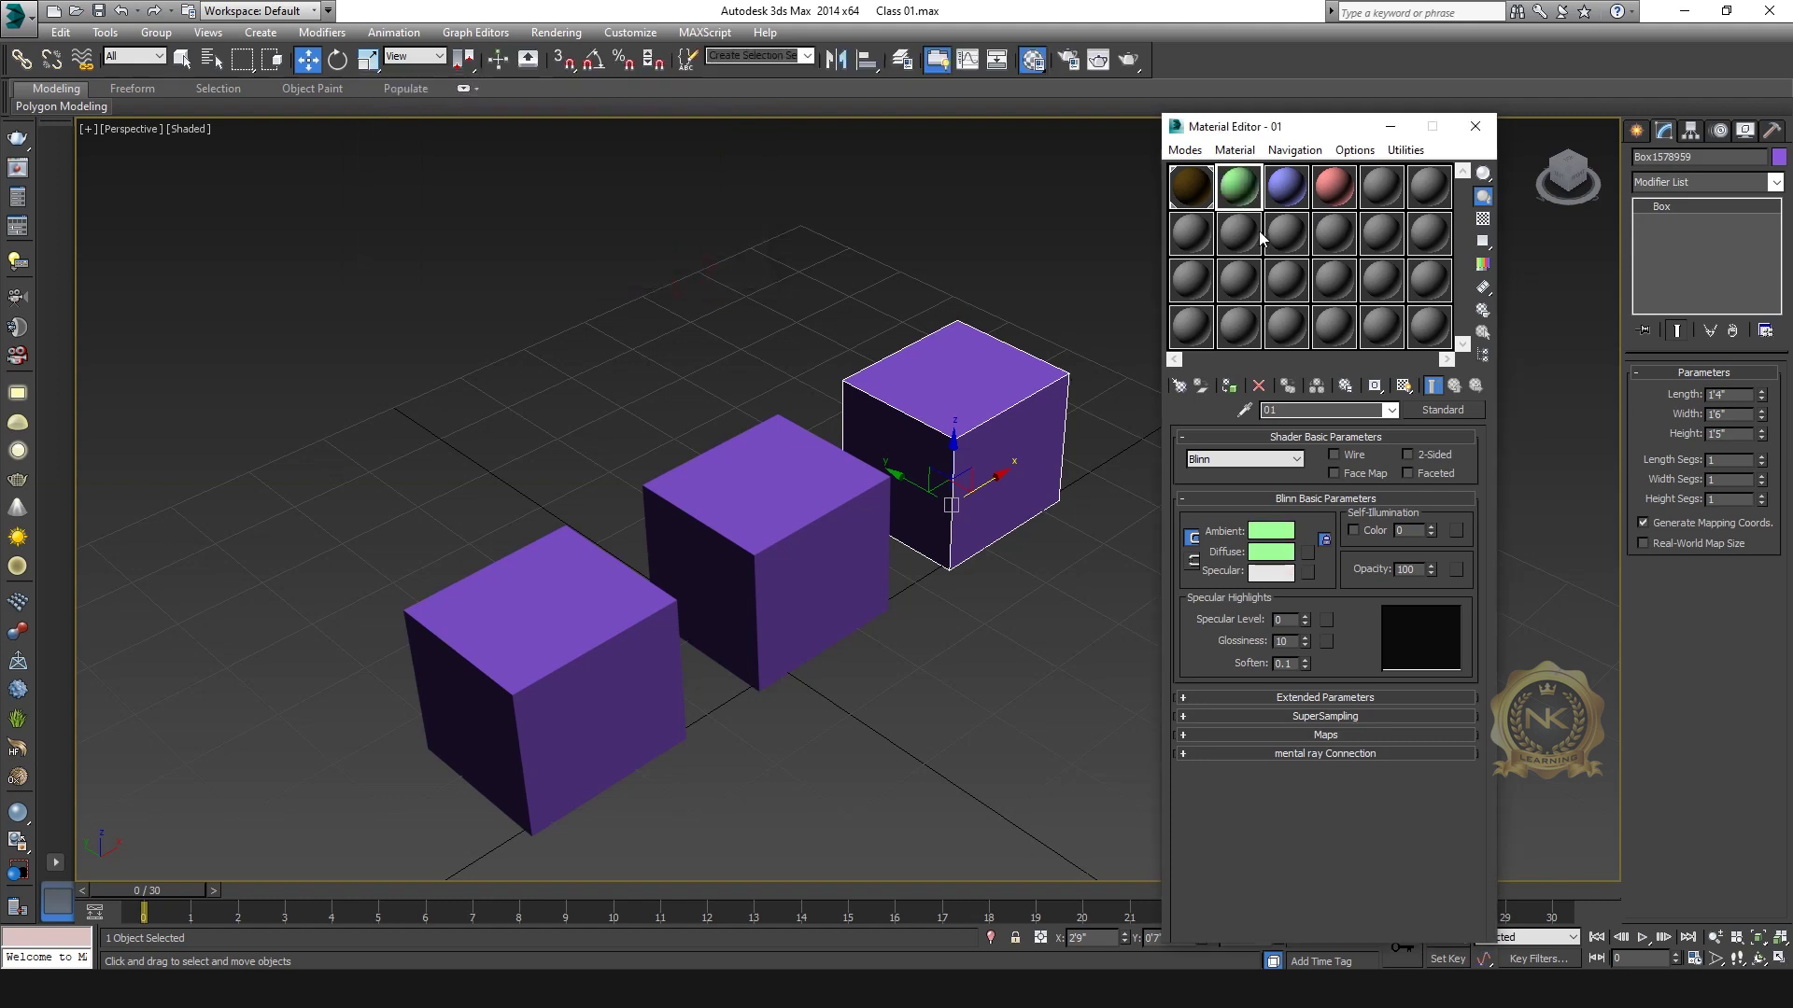
Step: Assign material 01 to the farthest box, 02 to the middle box and 03 to the nearest box, and close the Material Editor
{"action": "left_click", "coordinate": [604, 640]}
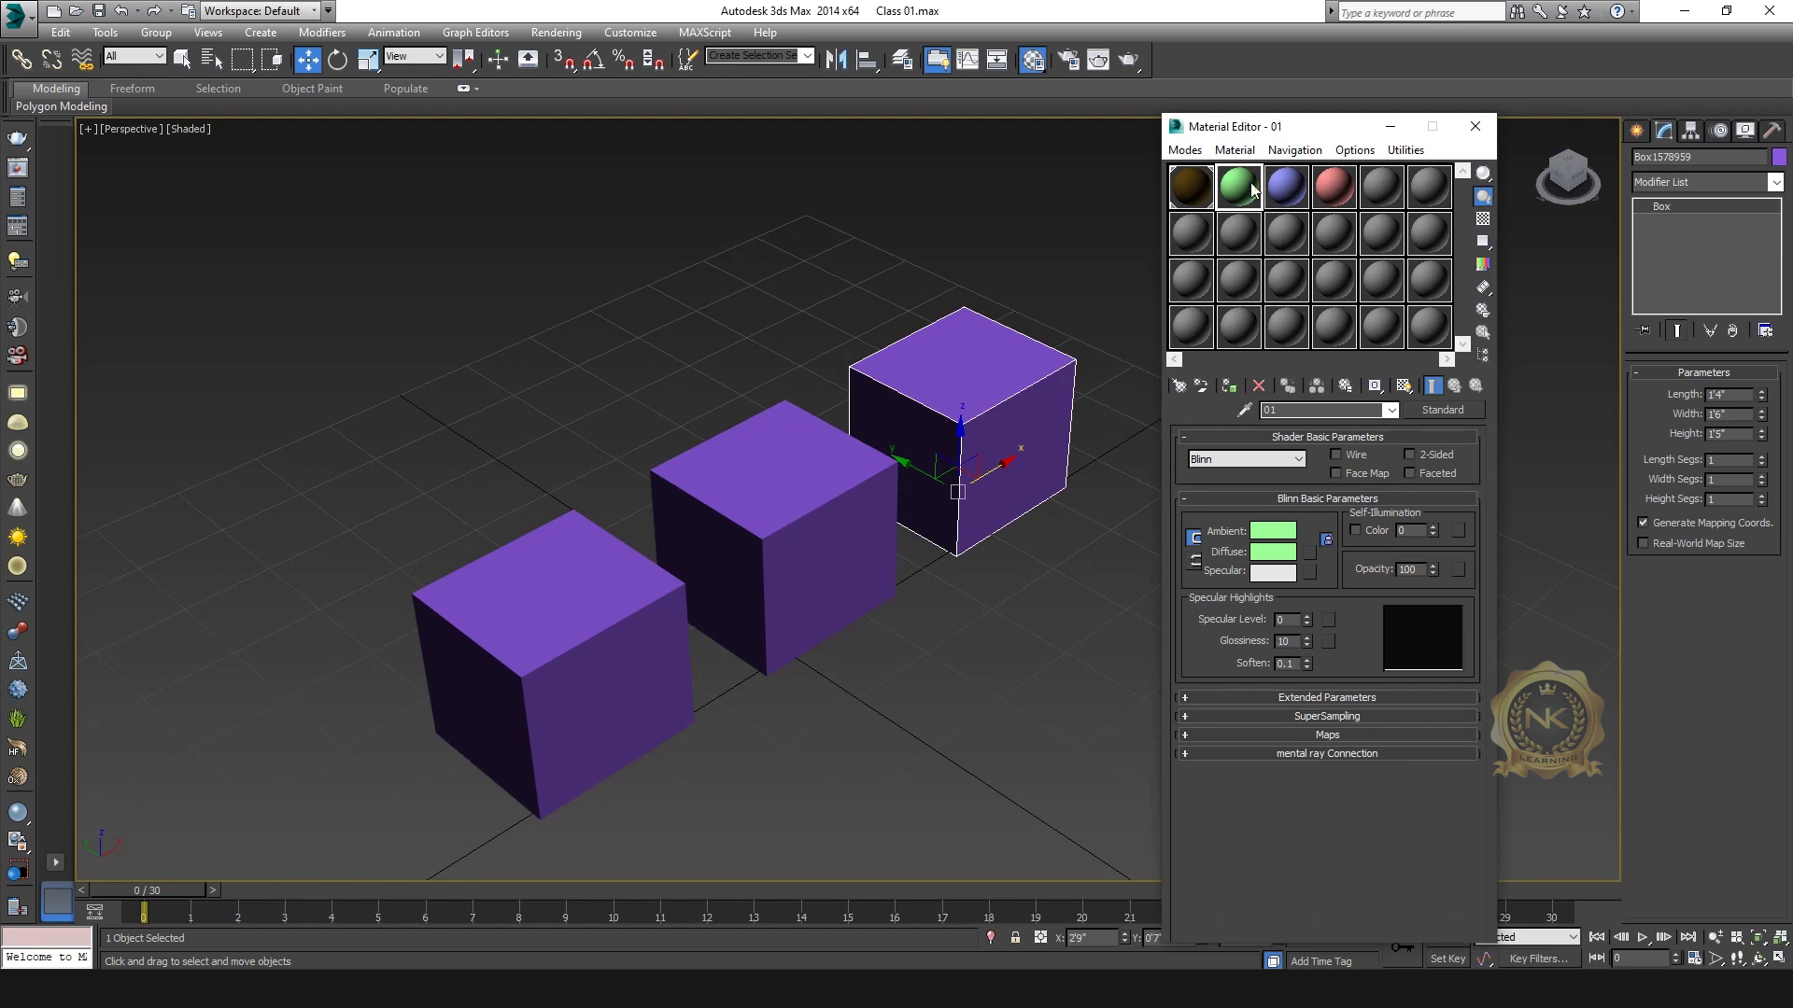
{"action": "left_click", "coordinate": [1229, 384]}
{"action": "left_click", "coordinate": [1285, 187]}
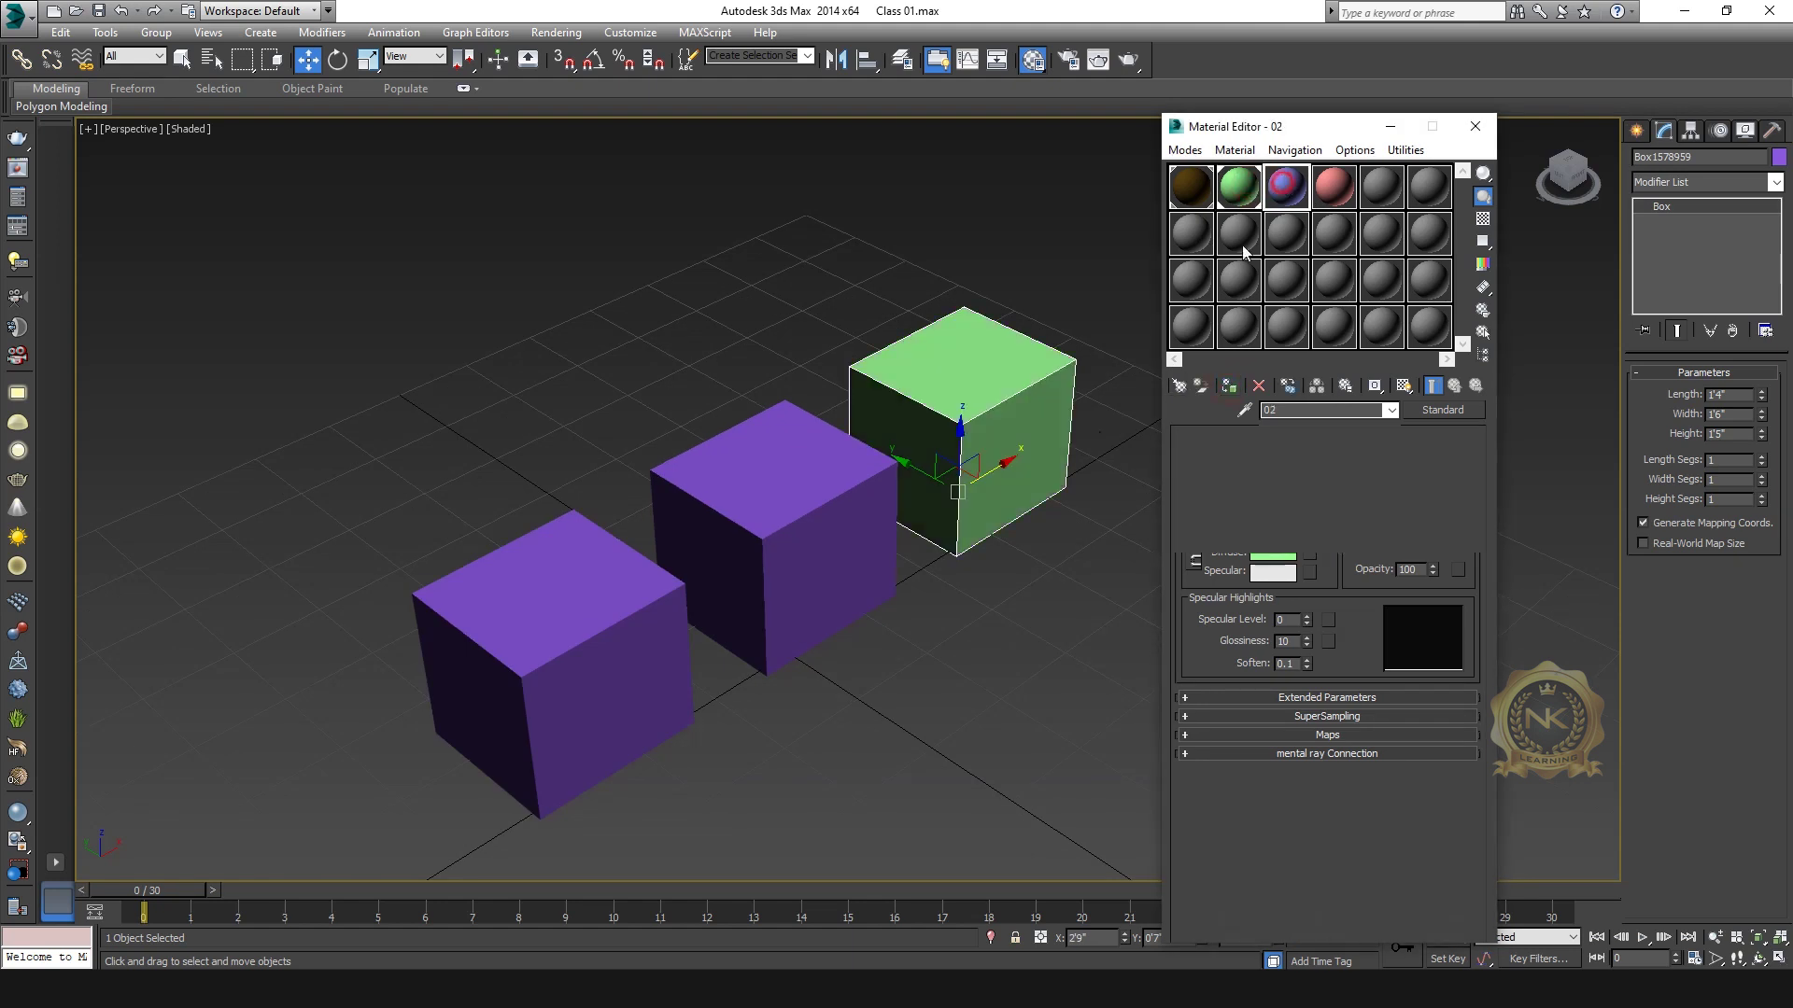
{"action": "left_click", "coordinate": [839, 457]}
{"action": "left_click", "coordinate": [1228, 385]}
{"action": "left_click", "coordinate": [1333, 187]}
{"action": "left_click", "coordinate": [572, 581]}
{"action": "left_click", "coordinate": [1229, 384]}
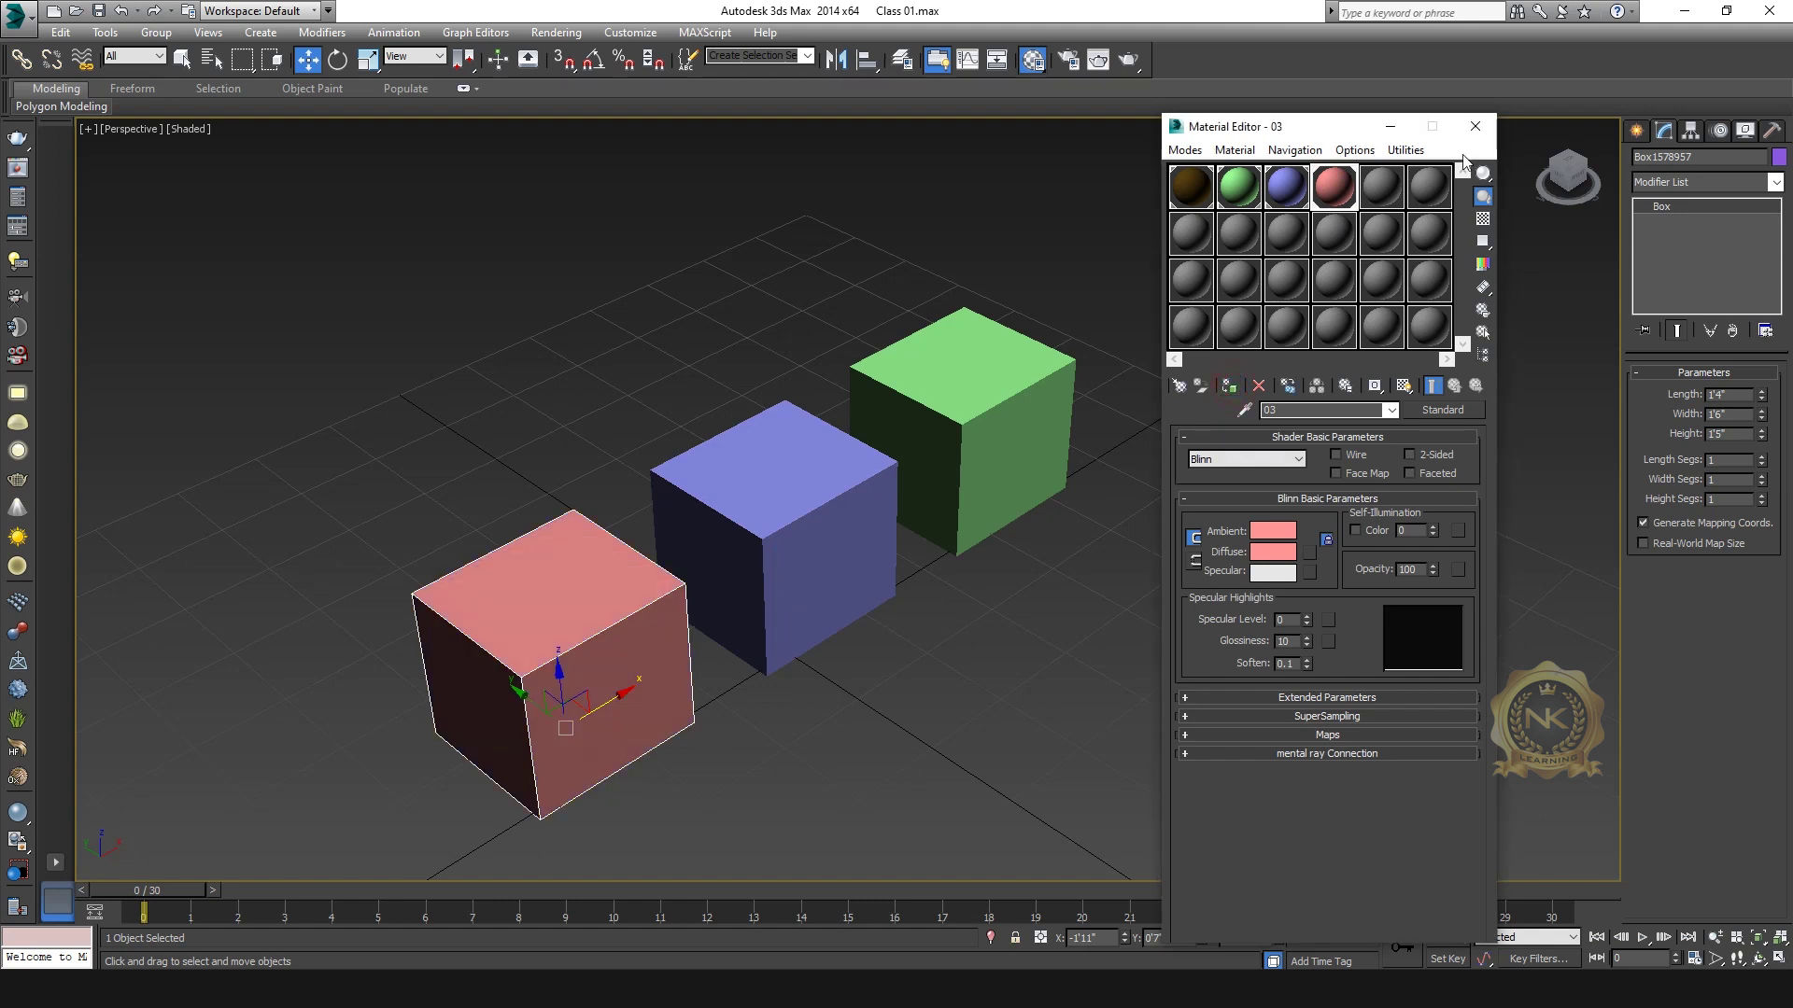
{"action": "left_click", "coordinate": [1476, 130]}
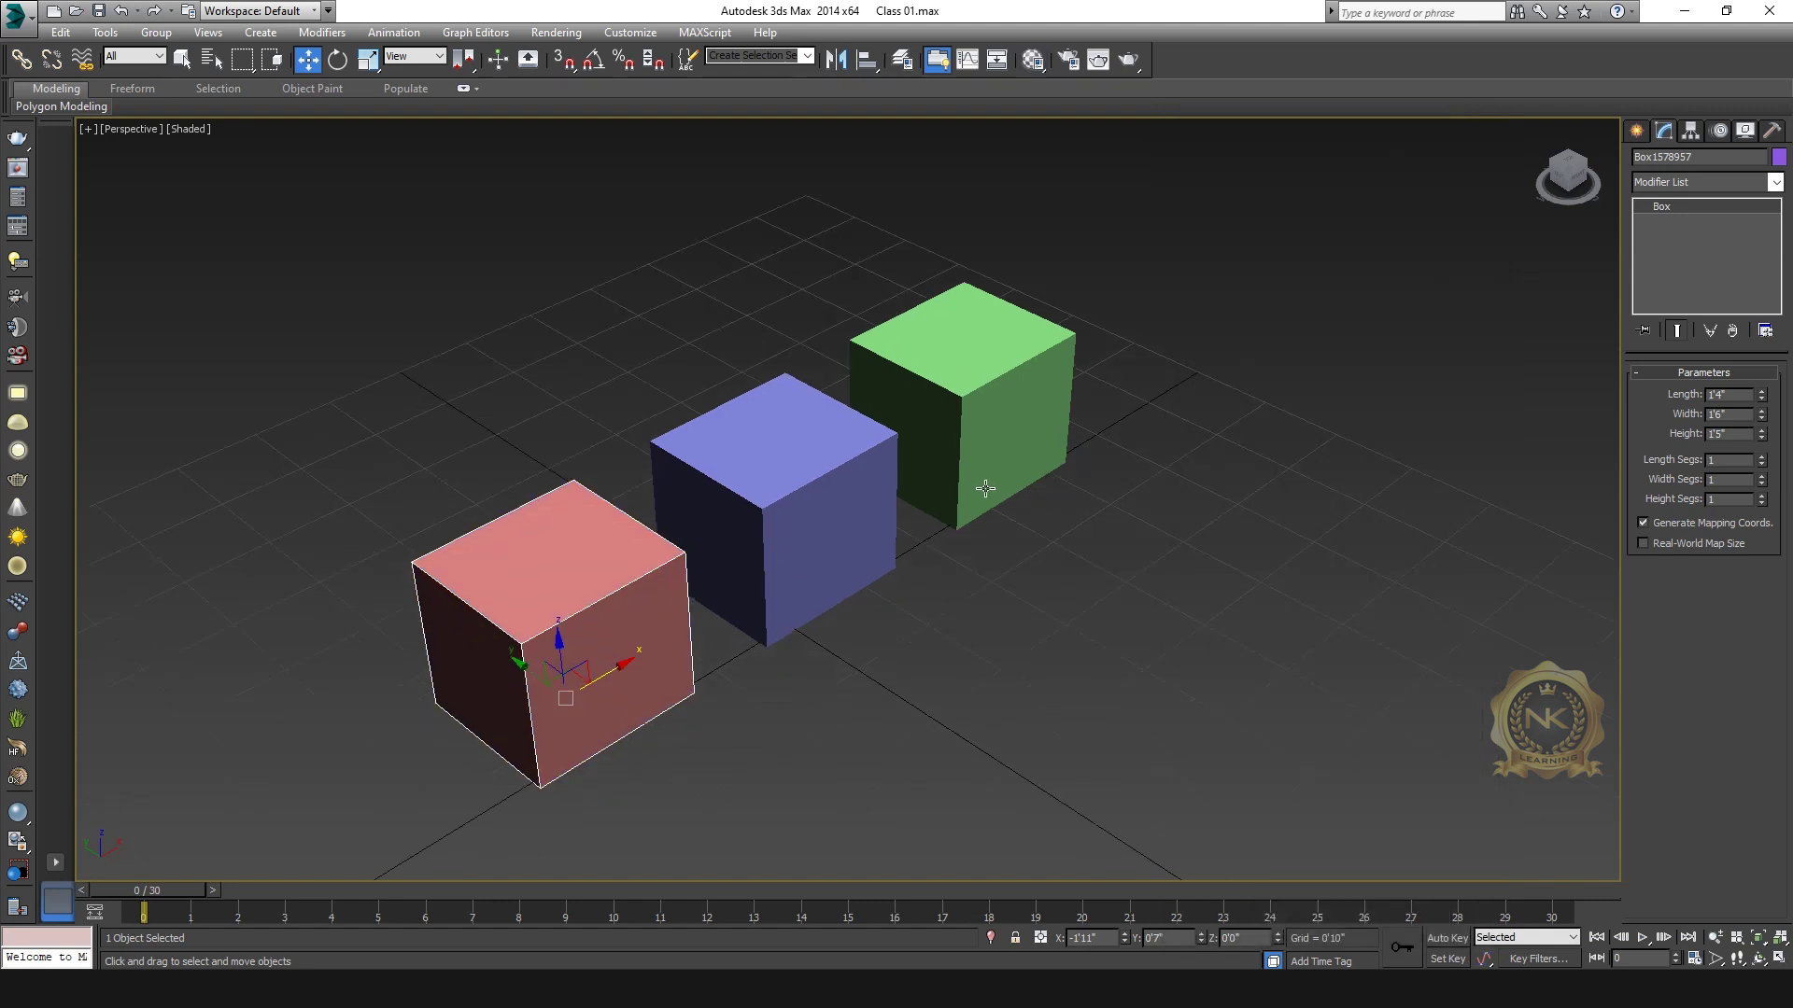
Step: Convert the scene materials with the V-Ray scene converter, enabling Convert Standard material opacity to V-Ray material refraction
{"action": "right_click", "coordinate": [653, 618]}
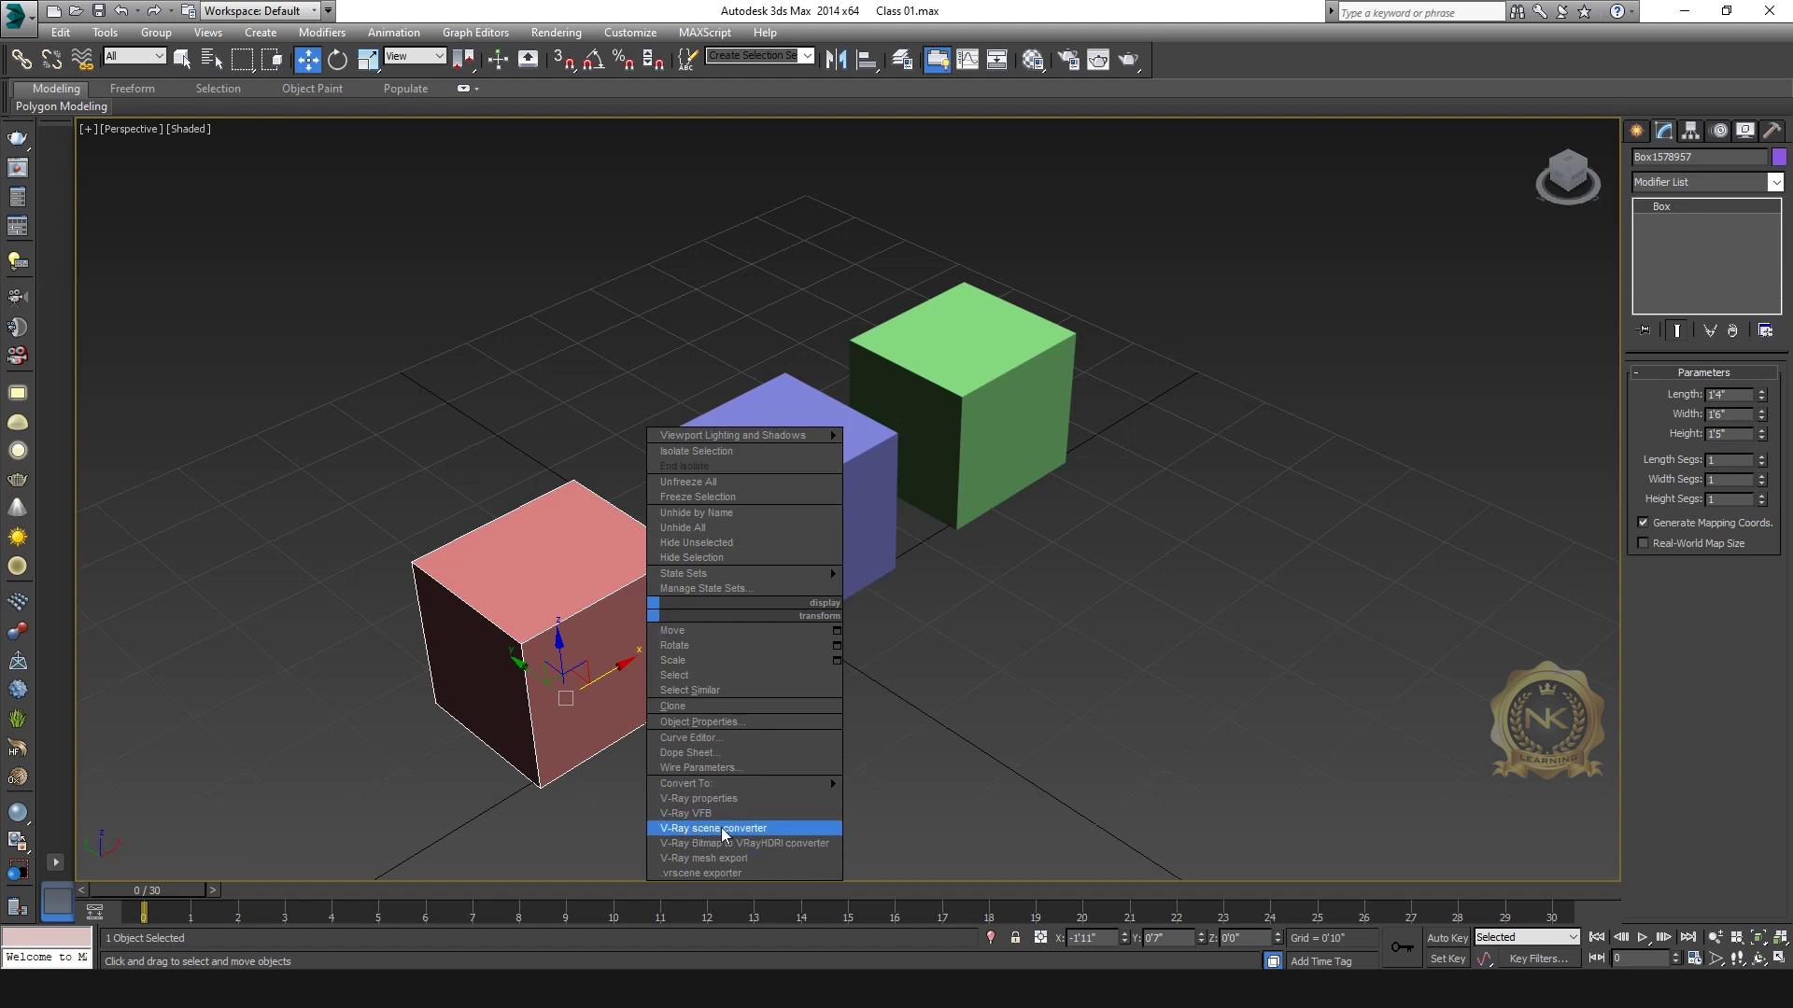
{"action": "left_click", "coordinate": [723, 830]}
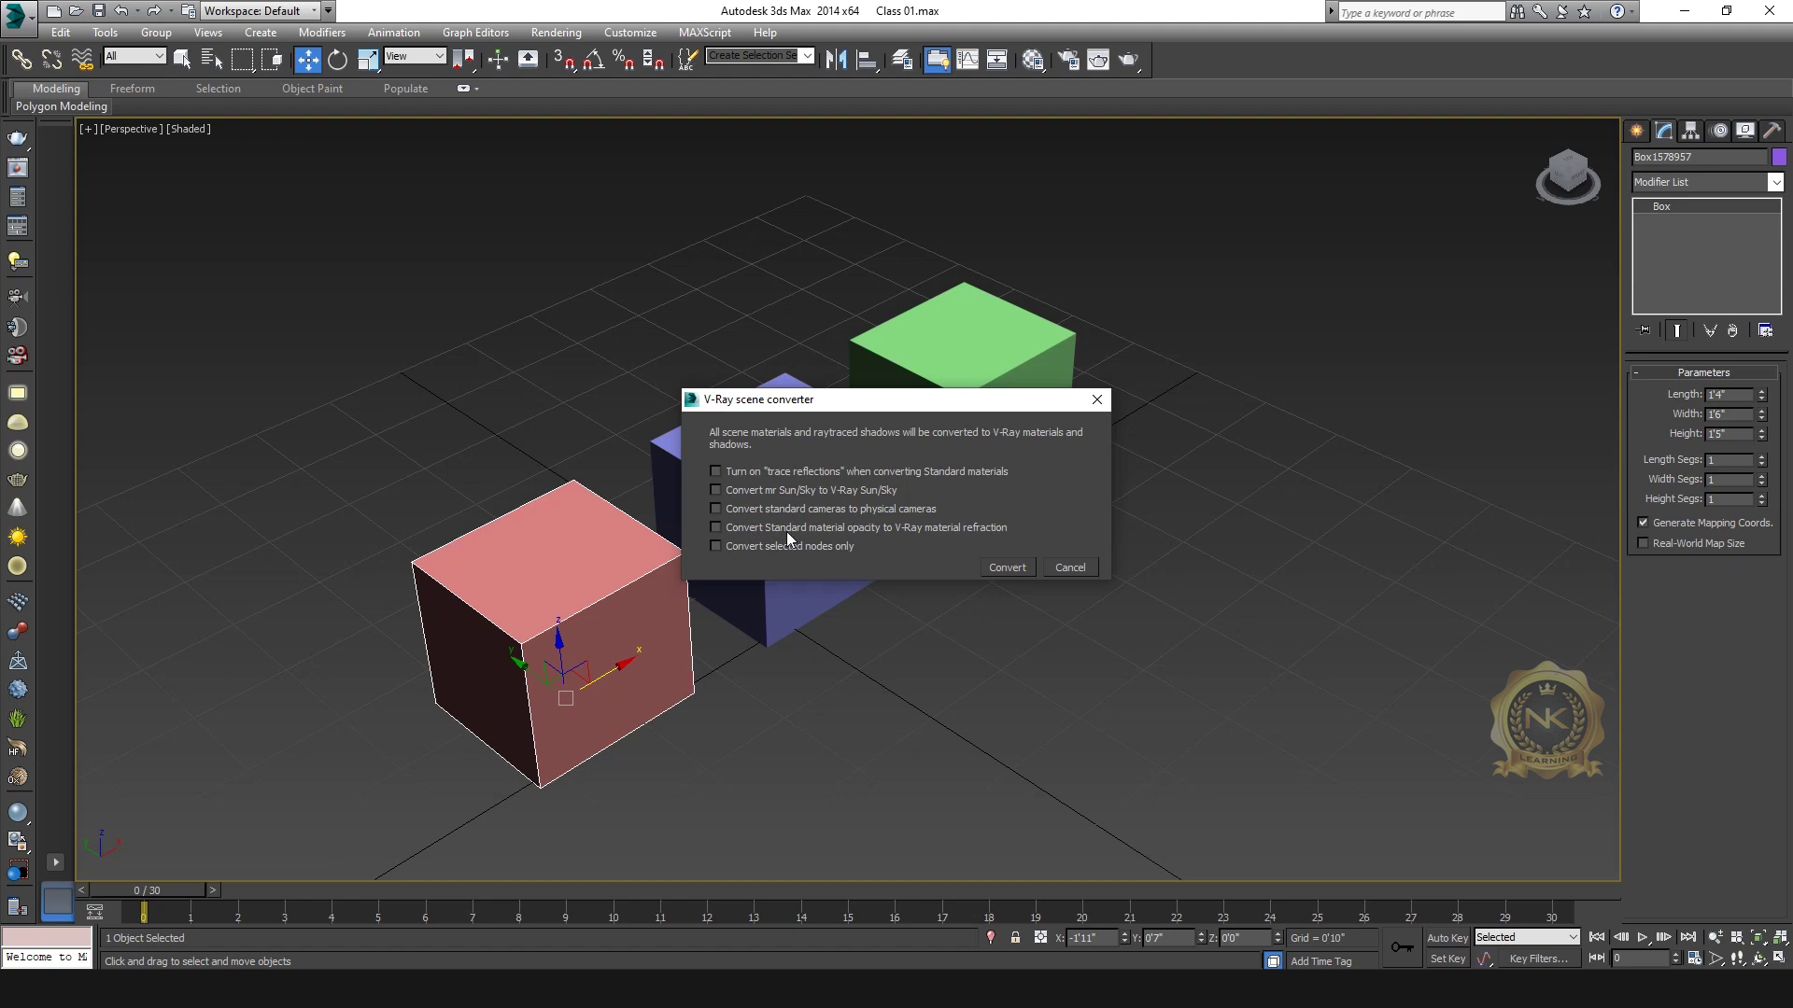
{"action": "left_click", "coordinate": [717, 527]}
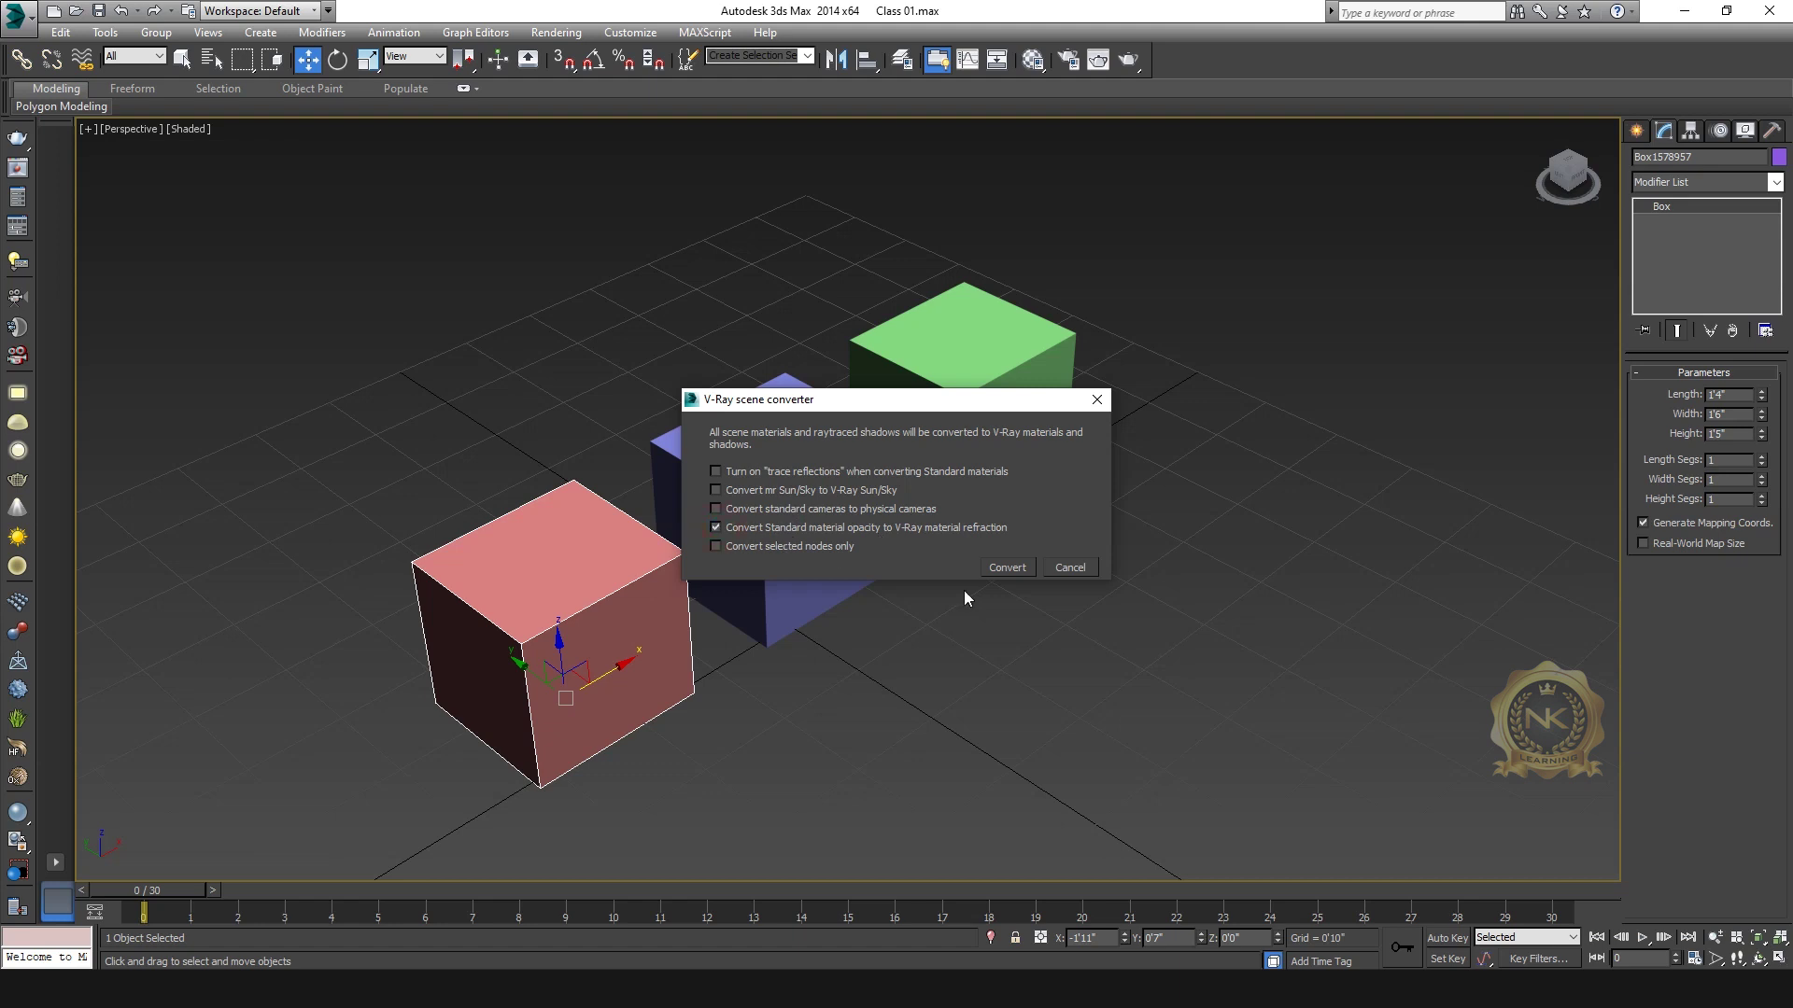
{"action": "left_click", "coordinate": [1008, 568]}
Step: Examine the type and parameters of the three converted box materials in the Material Editor
{"action": "key", "text": "m"}
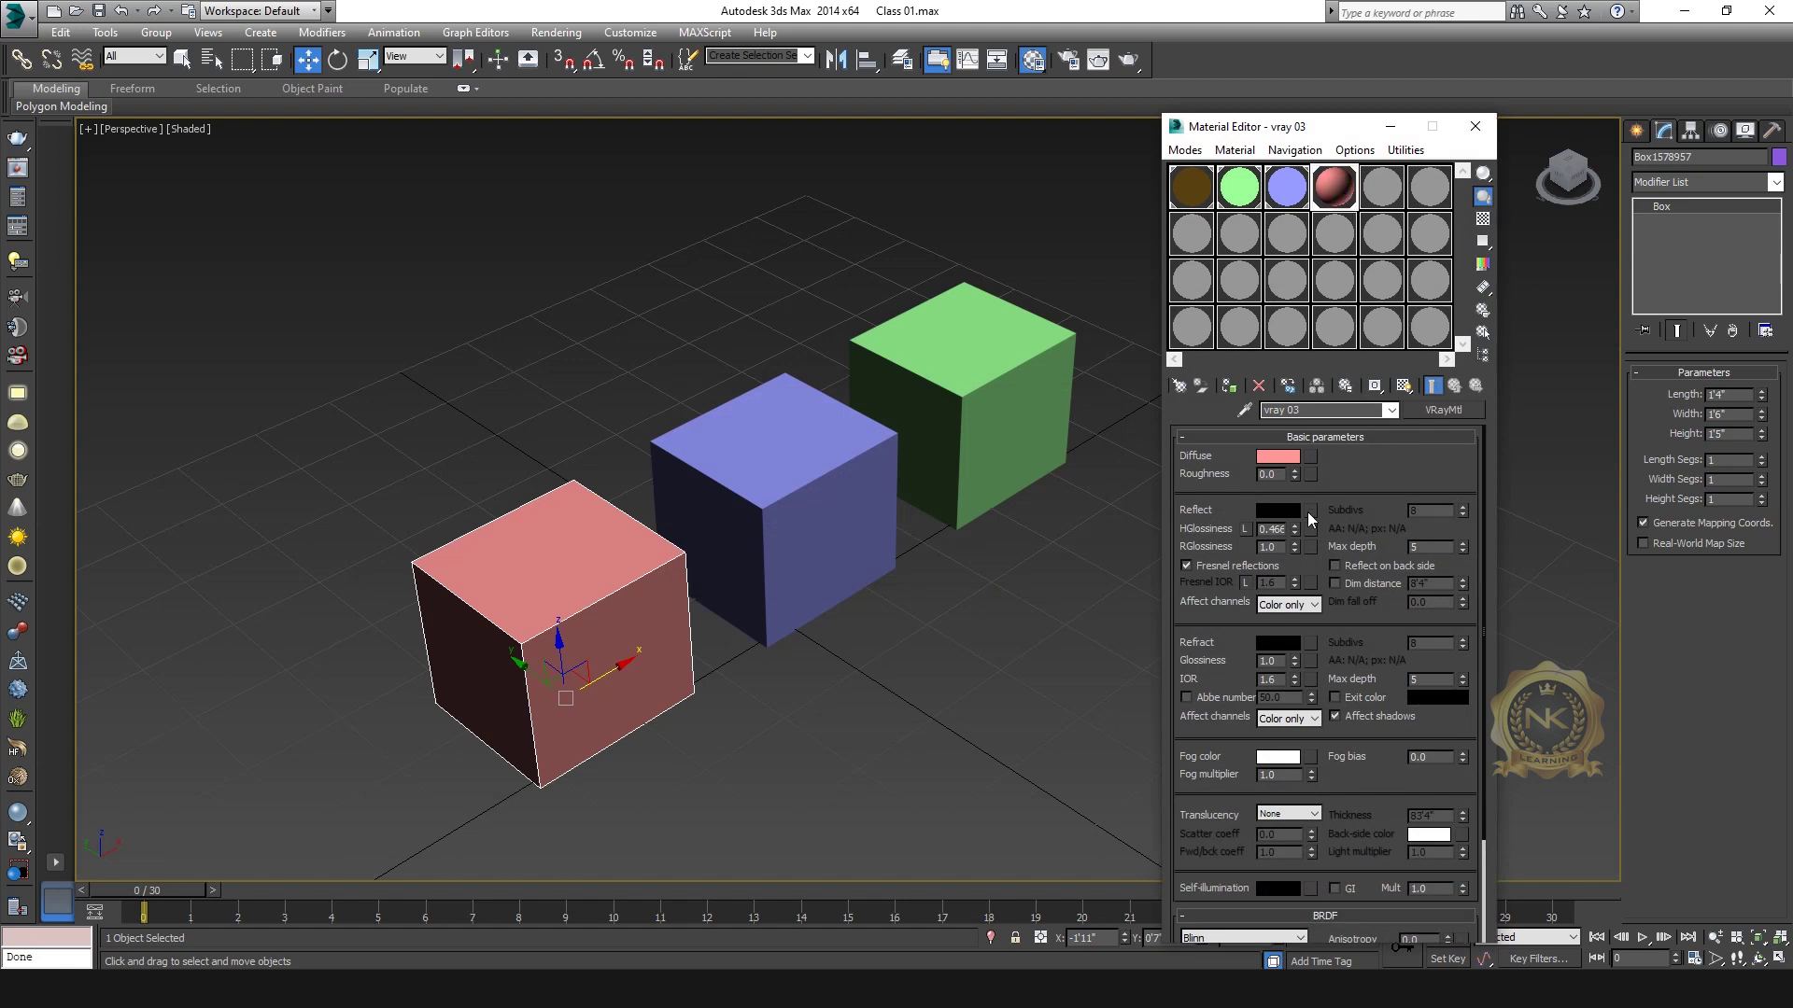
{"action": "left_click", "coordinate": [1286, 187]}
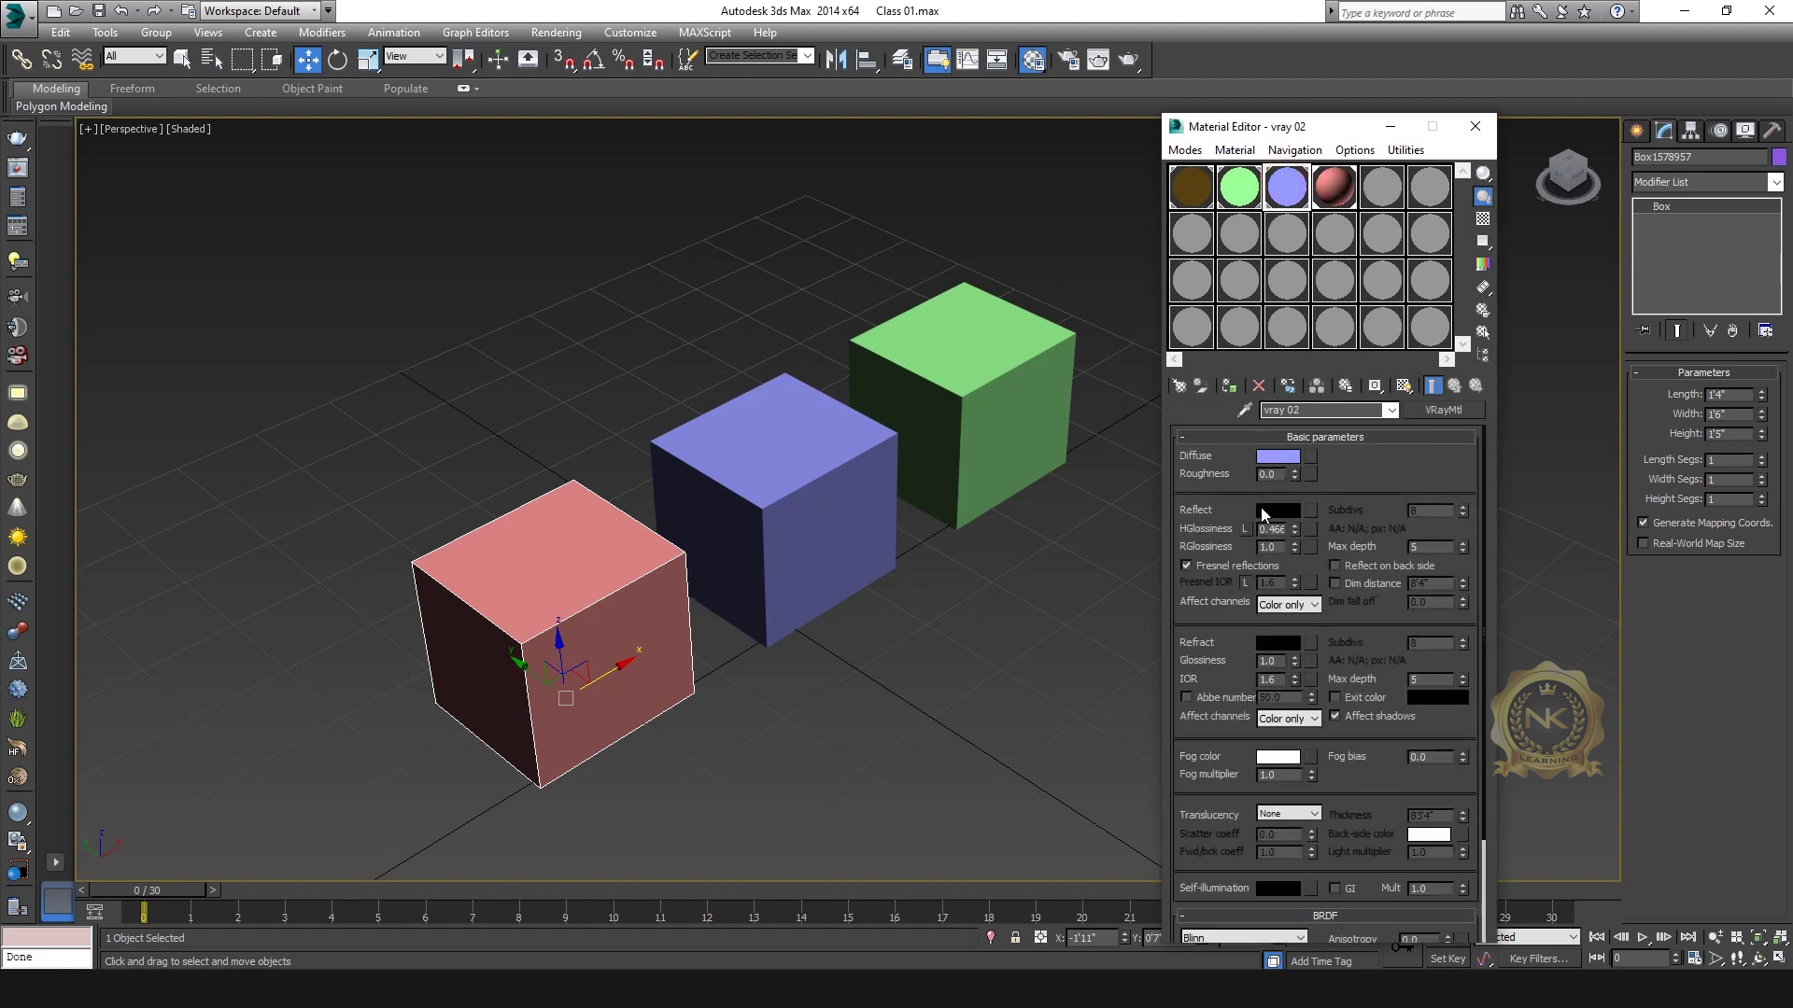
{"action": "left_click", "coordinate": [1446, 411]}
{"action": "left_click", "coordinate": [1168, 185]}
{"action": "left_click", "coordinate": [1245, 194]}
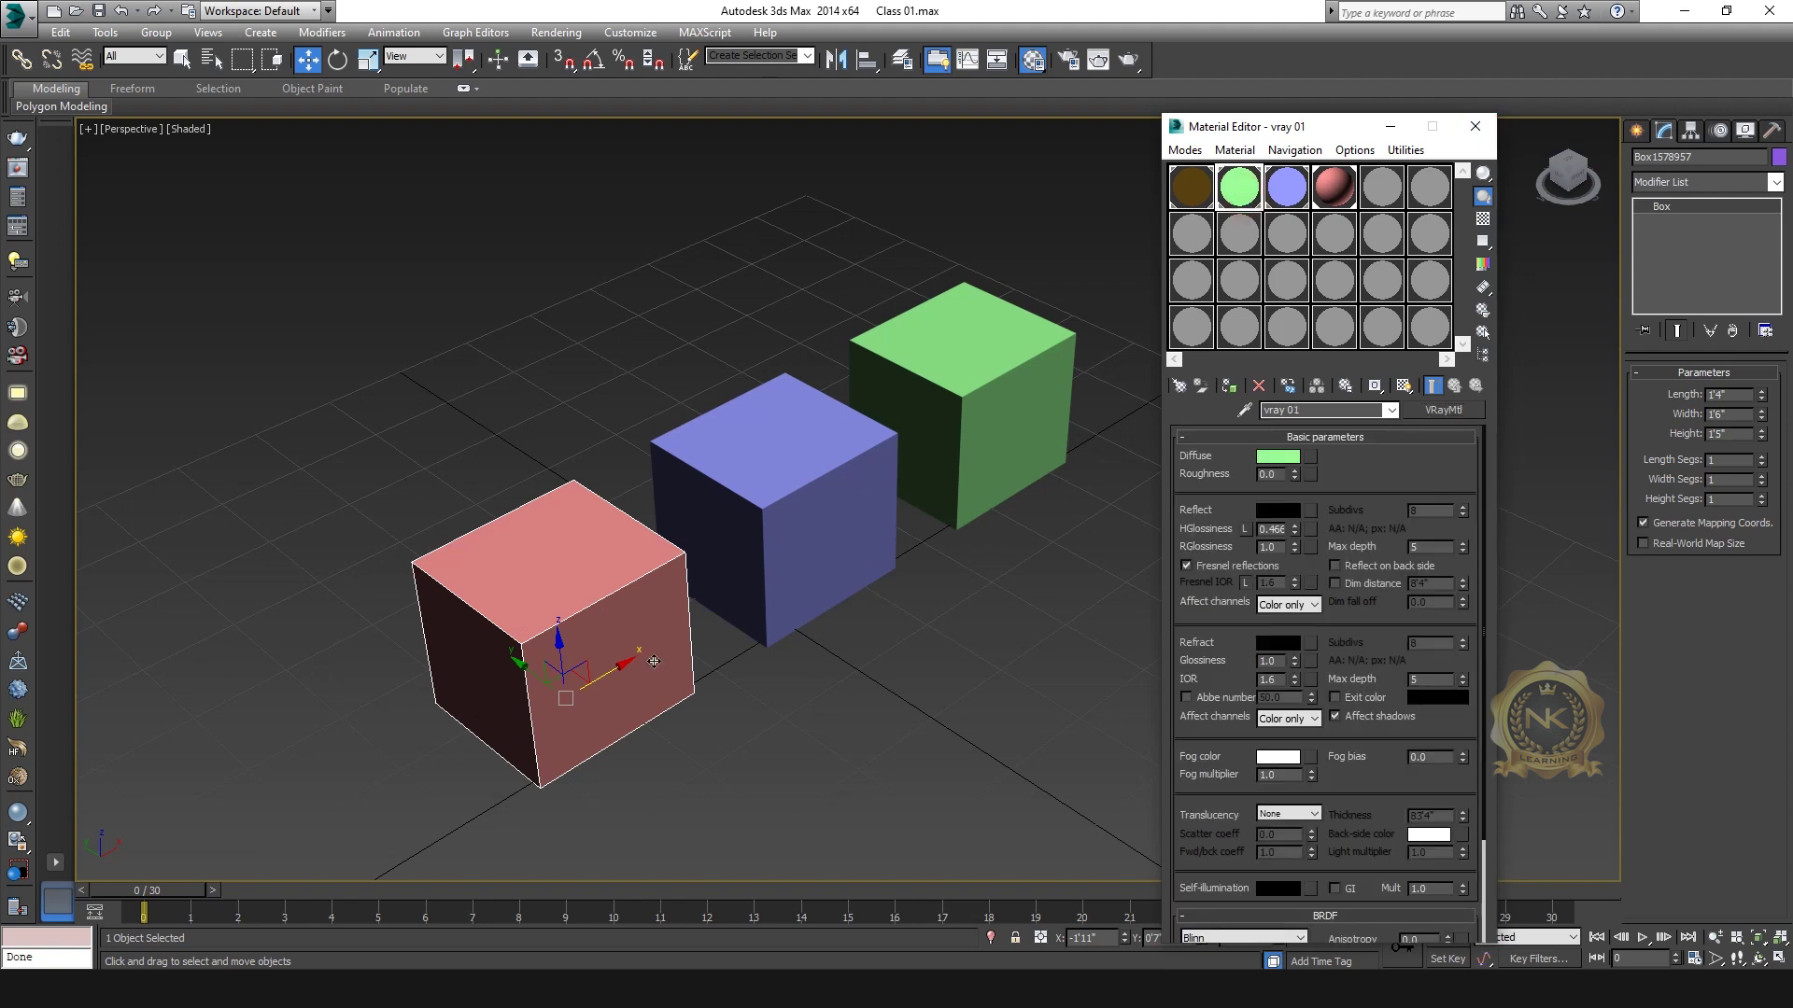
Step: Try a teal diffuse color on the vray 01 material
{"action": "left_click", "coordinate": [1277, 457]}
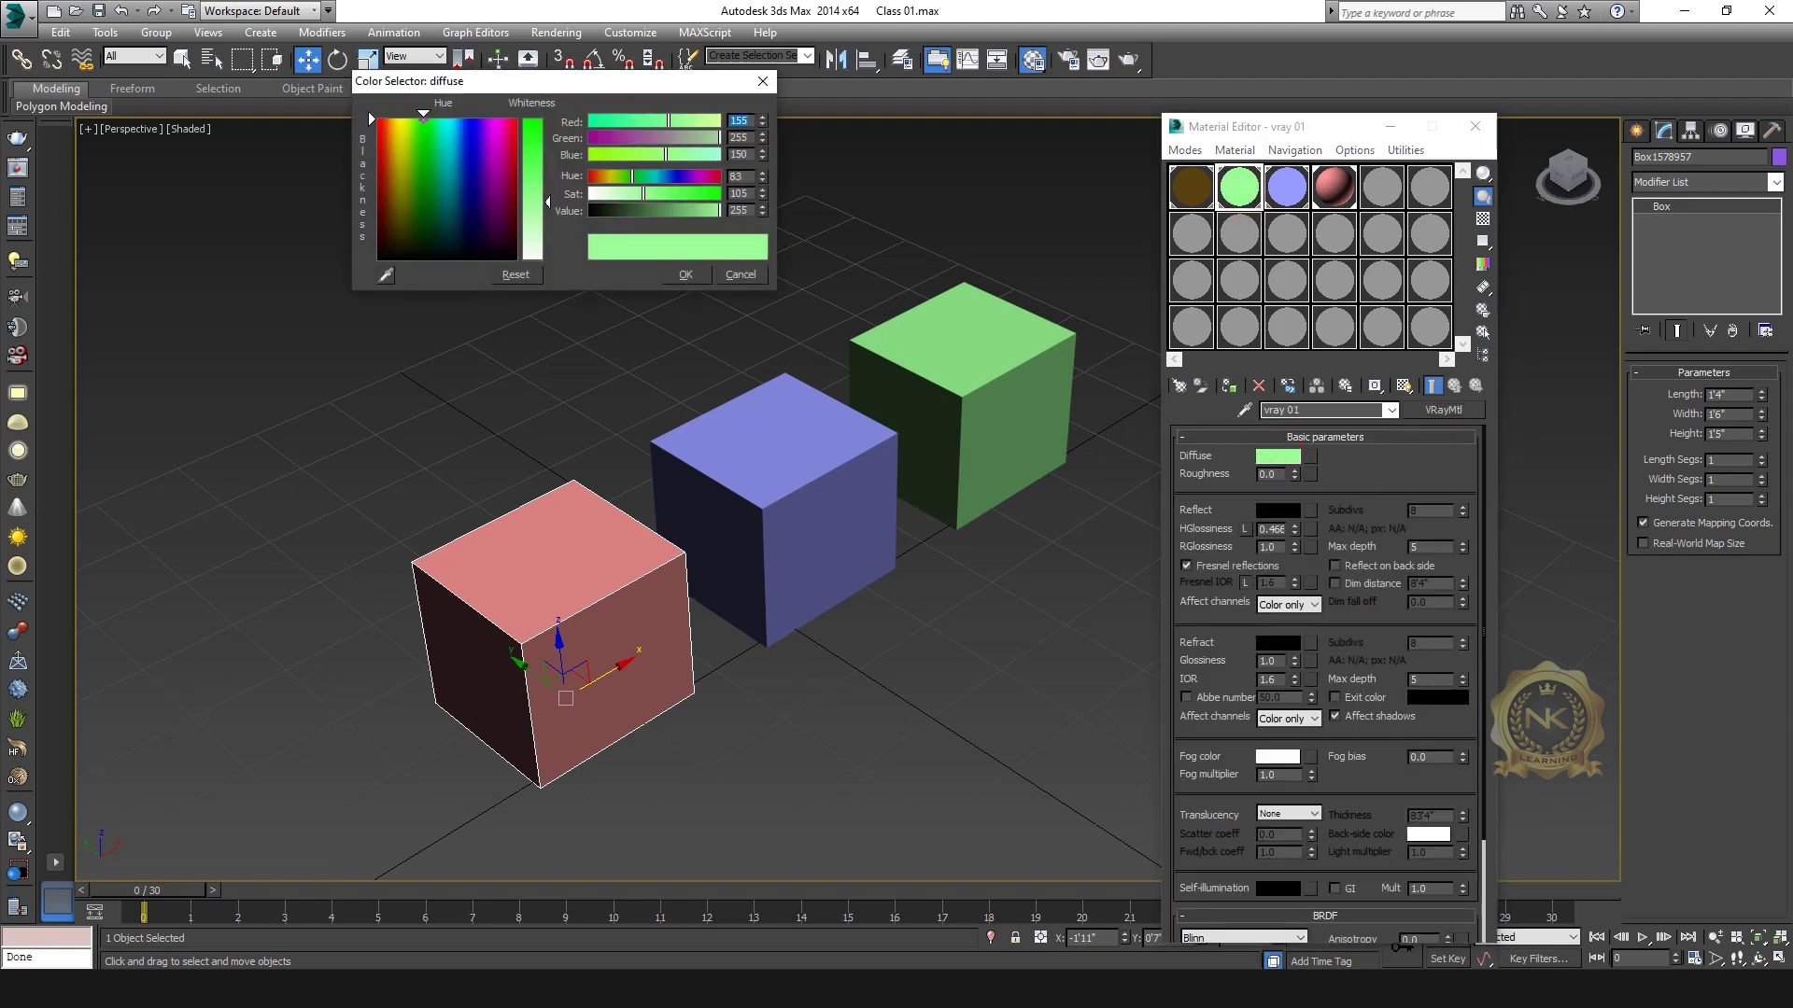
{"action": "left_click_drag", "start_coordinate": [504, 194], "coordinate": [508, 125]}
{"action": "left_click", "coordinate": [447, 181]}
{"action": "left_click", "coordinate": [752, 275]}
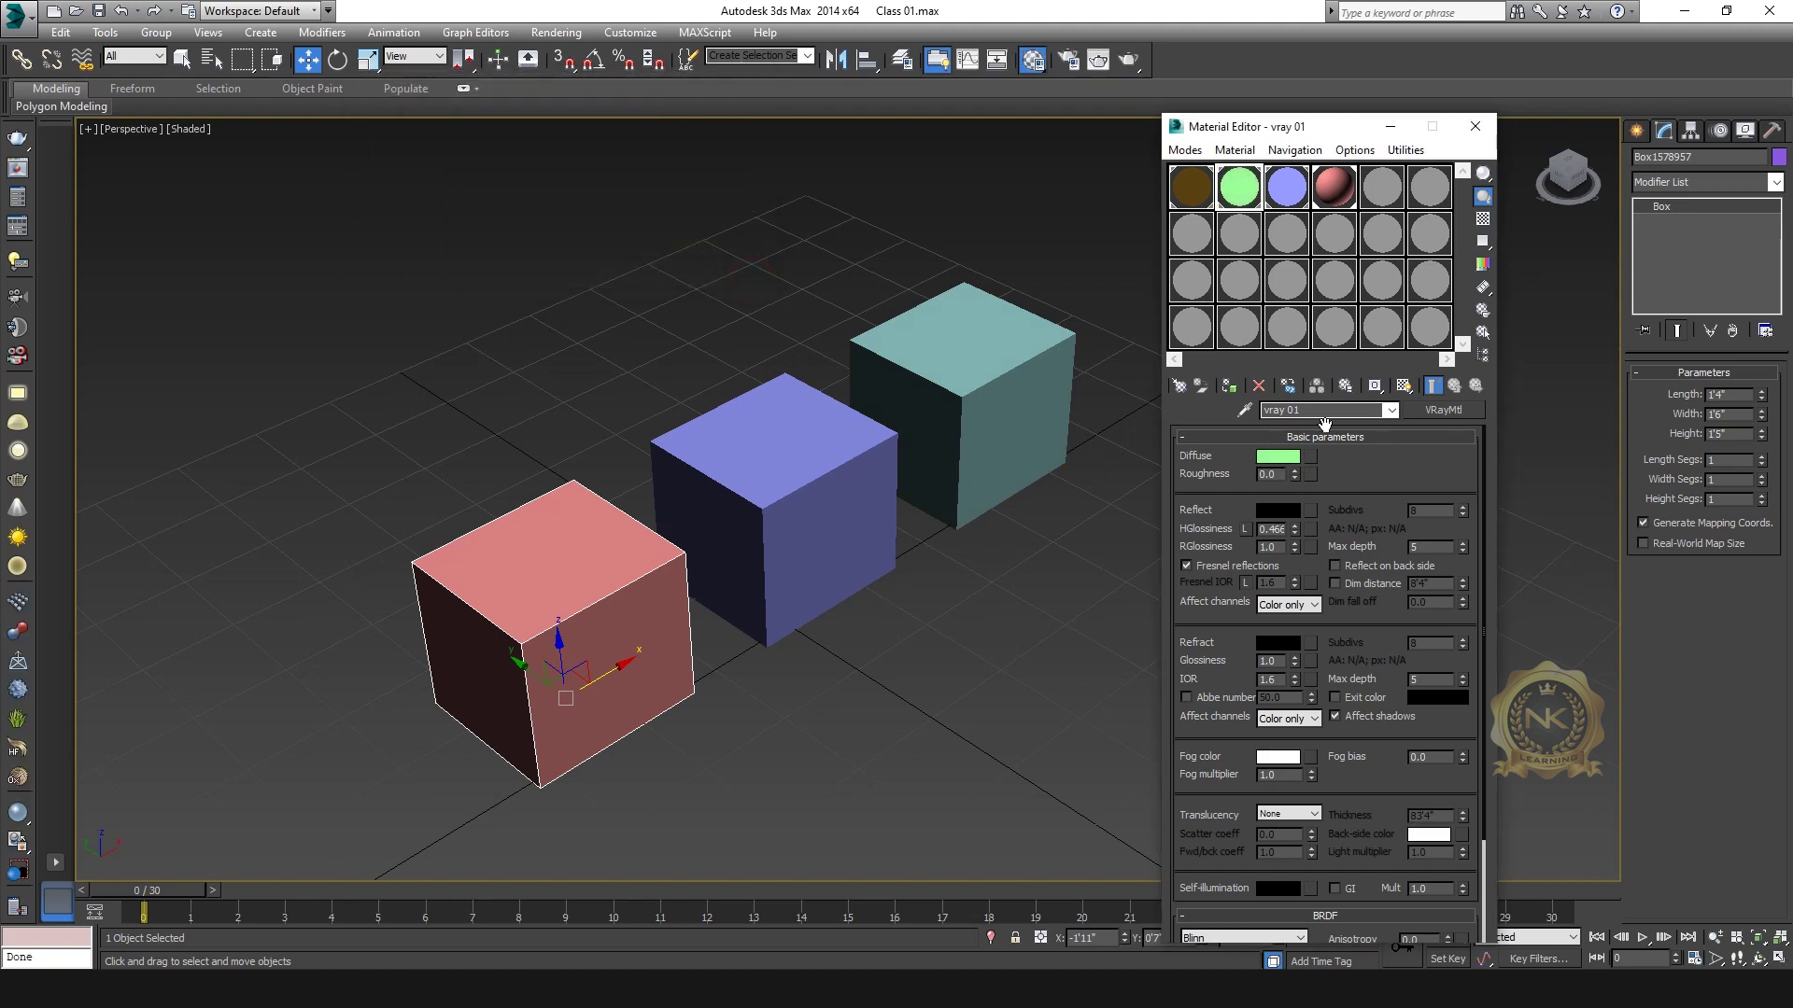
Step: Examine the diffuse color of the vray 01 material without changing it, and close the Material Editor
{"action": "left_click", "coordinate": [1278, 457]}
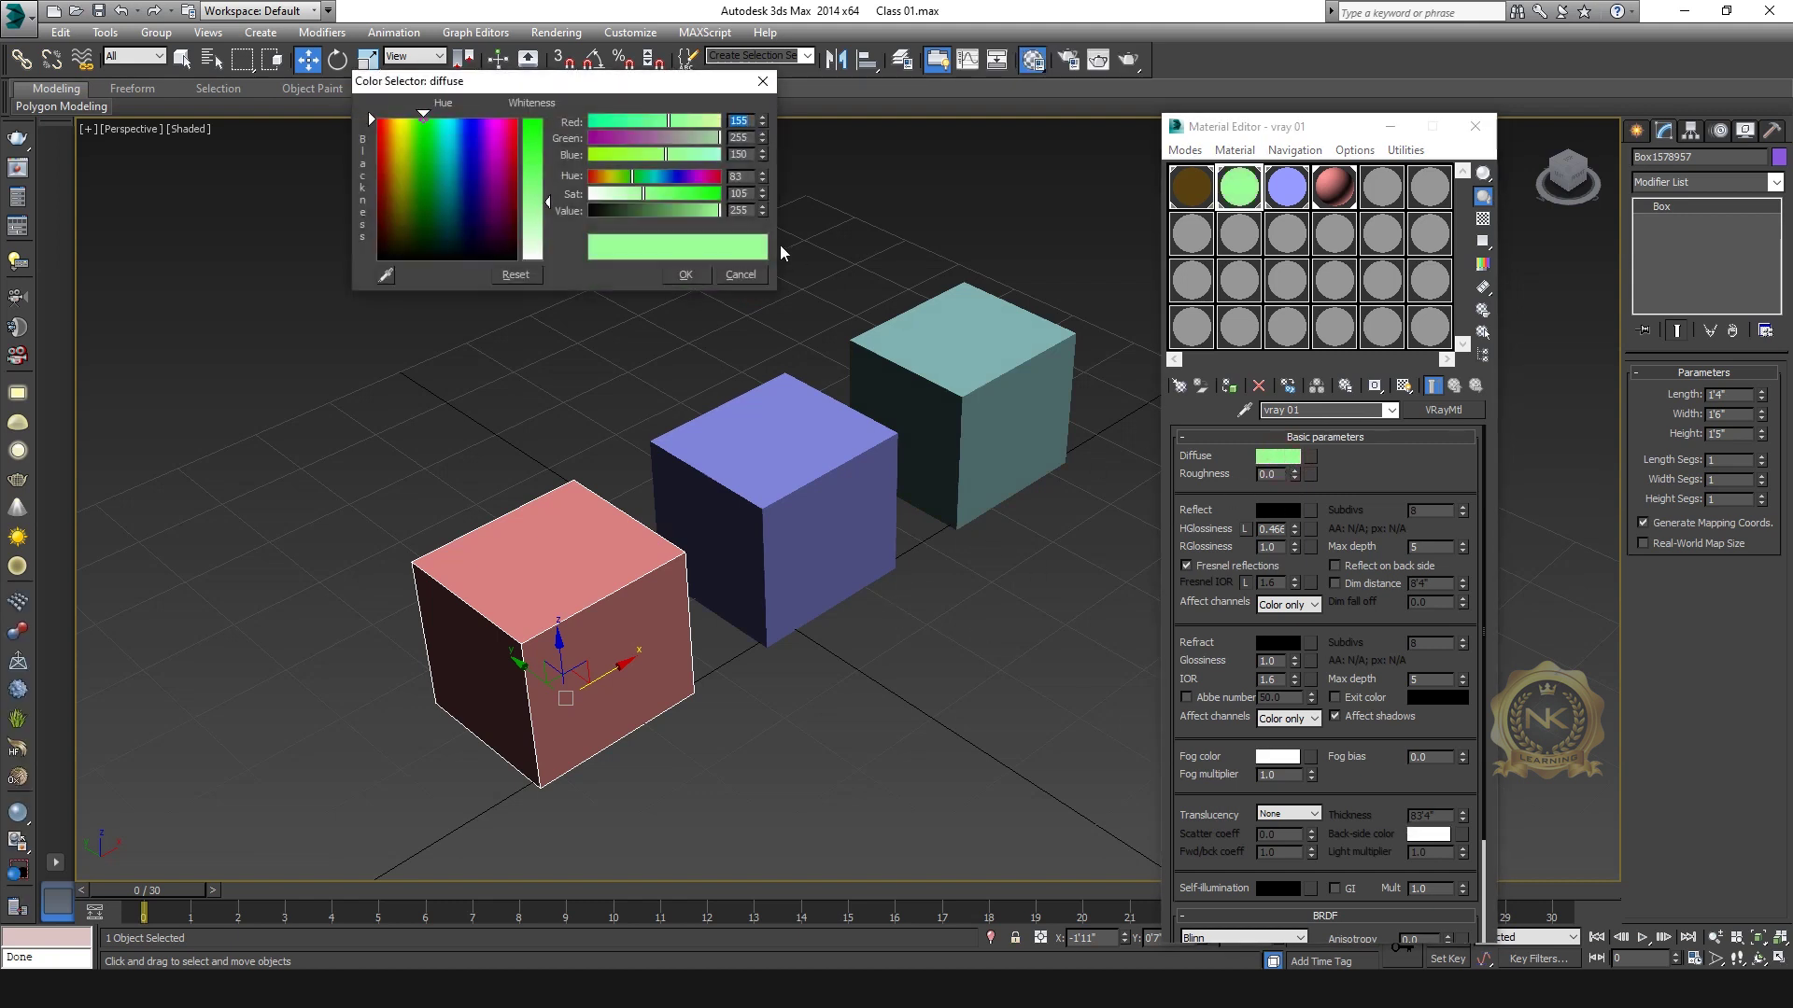
{"action": "left_click", "coordinate": [740, 276]}
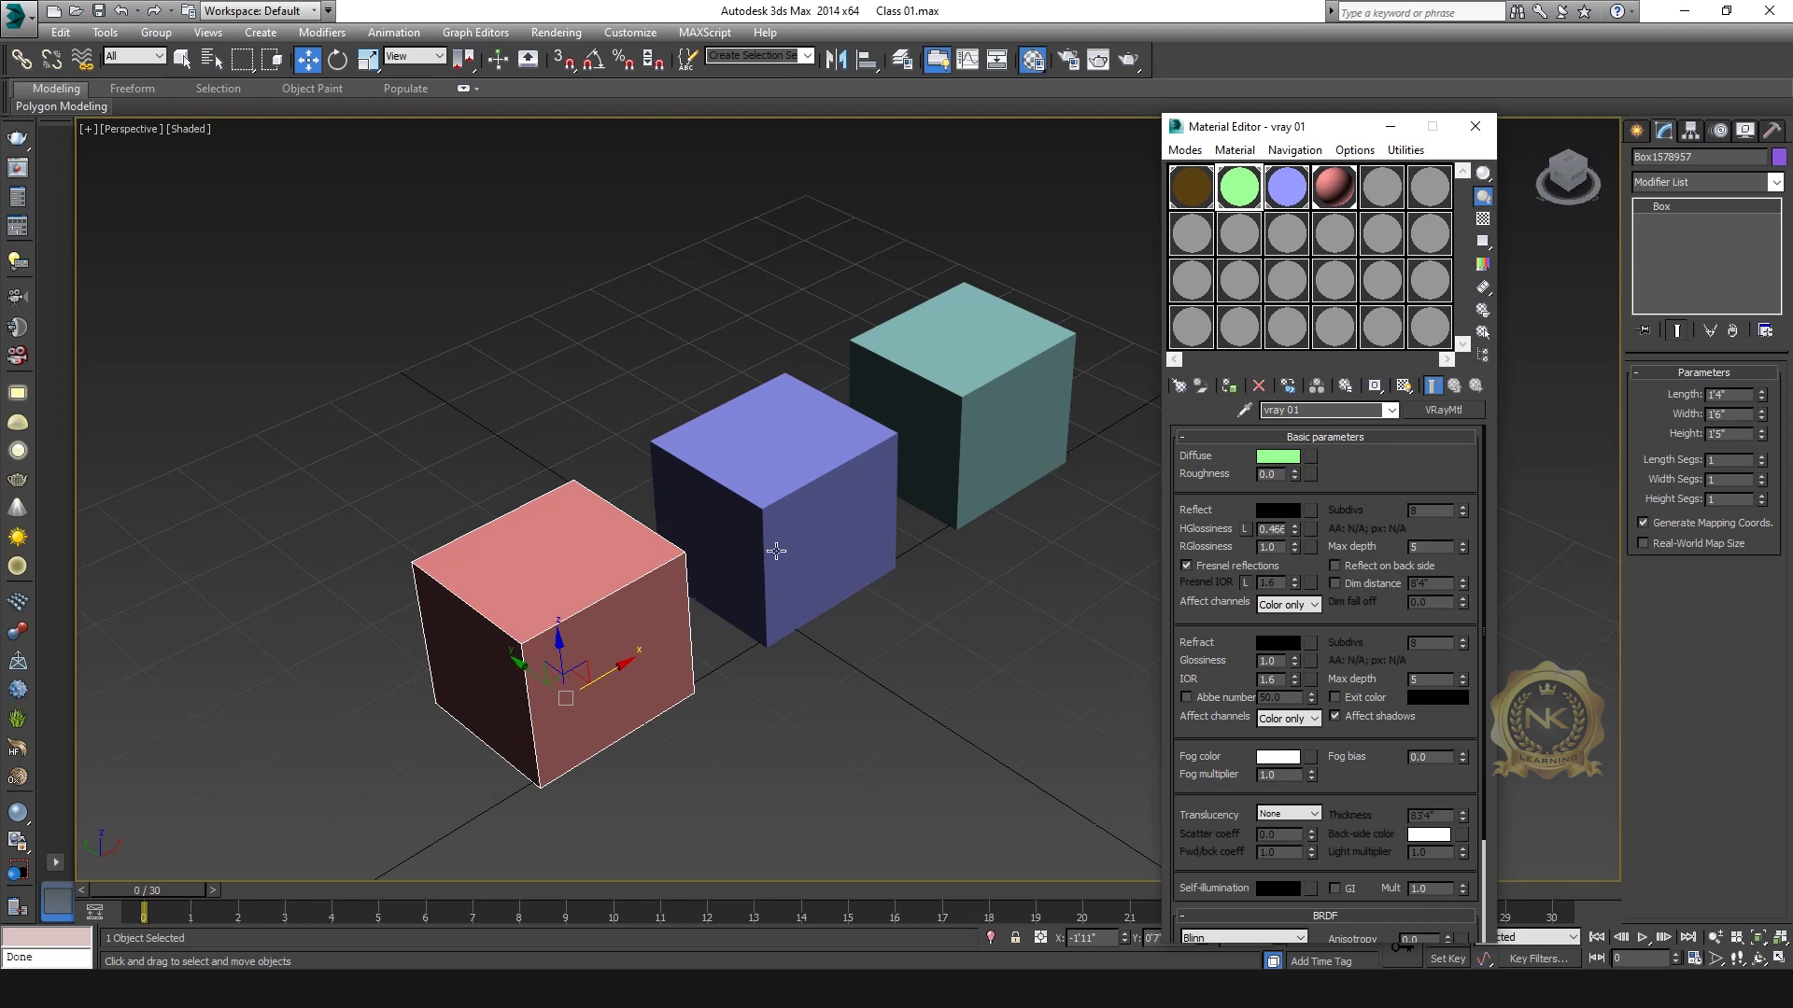
{"action": "left_click", "coordinate": [1474, 126]}
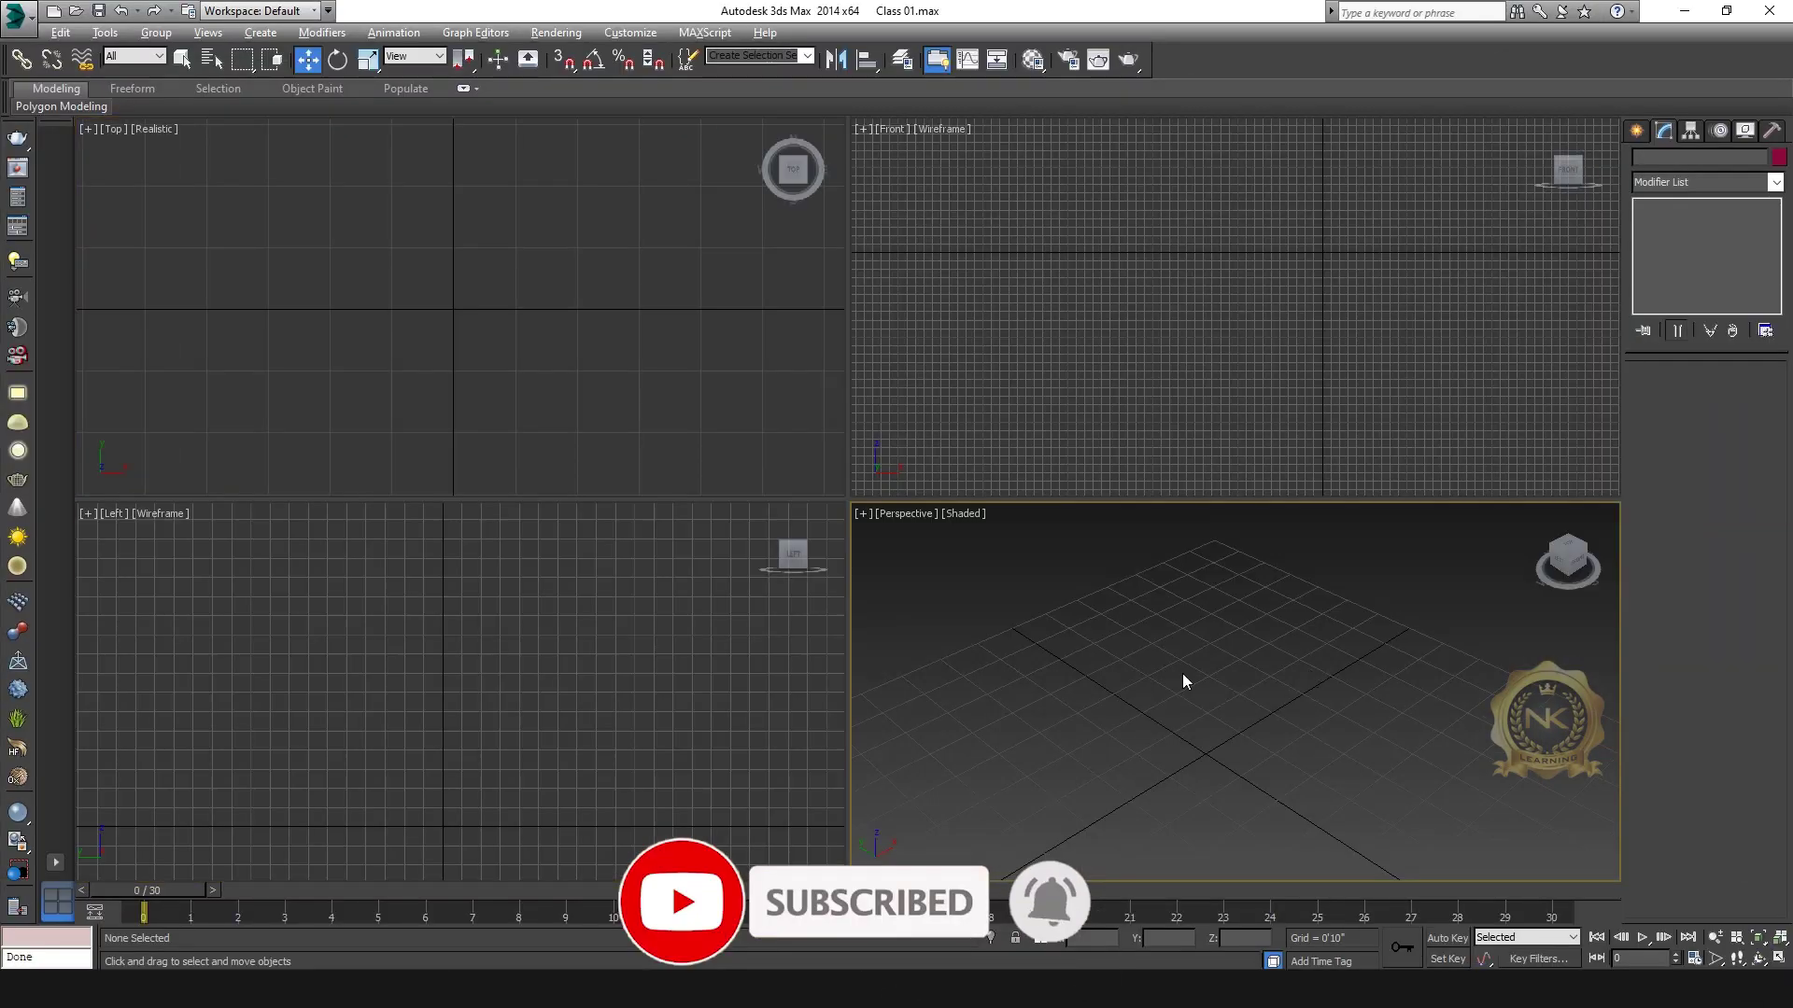
Step: Create a box about 6 x 6 inches and 4 inches high in the Top view and give it a light blue object color
{"action": "left_click_drag", "start_coordinate": [579, 346], "coordinate": [654, 428]}
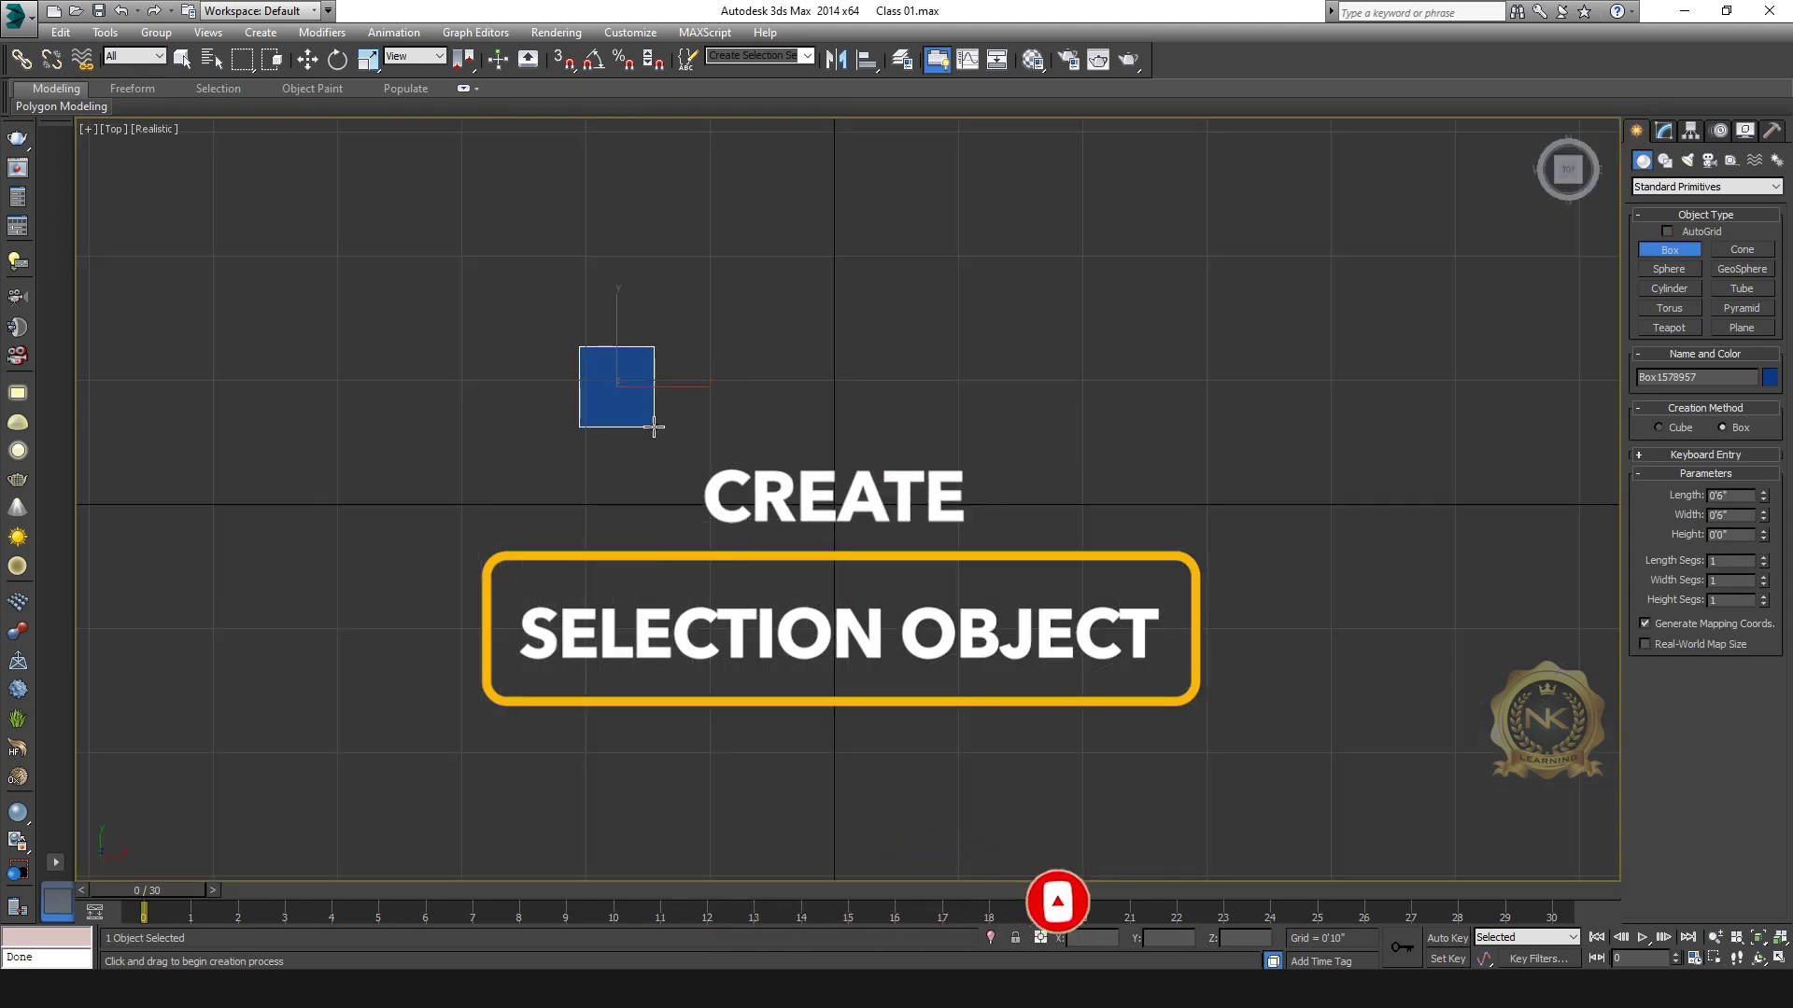
{"action": "left_click", "coordinate": [307, 59]}
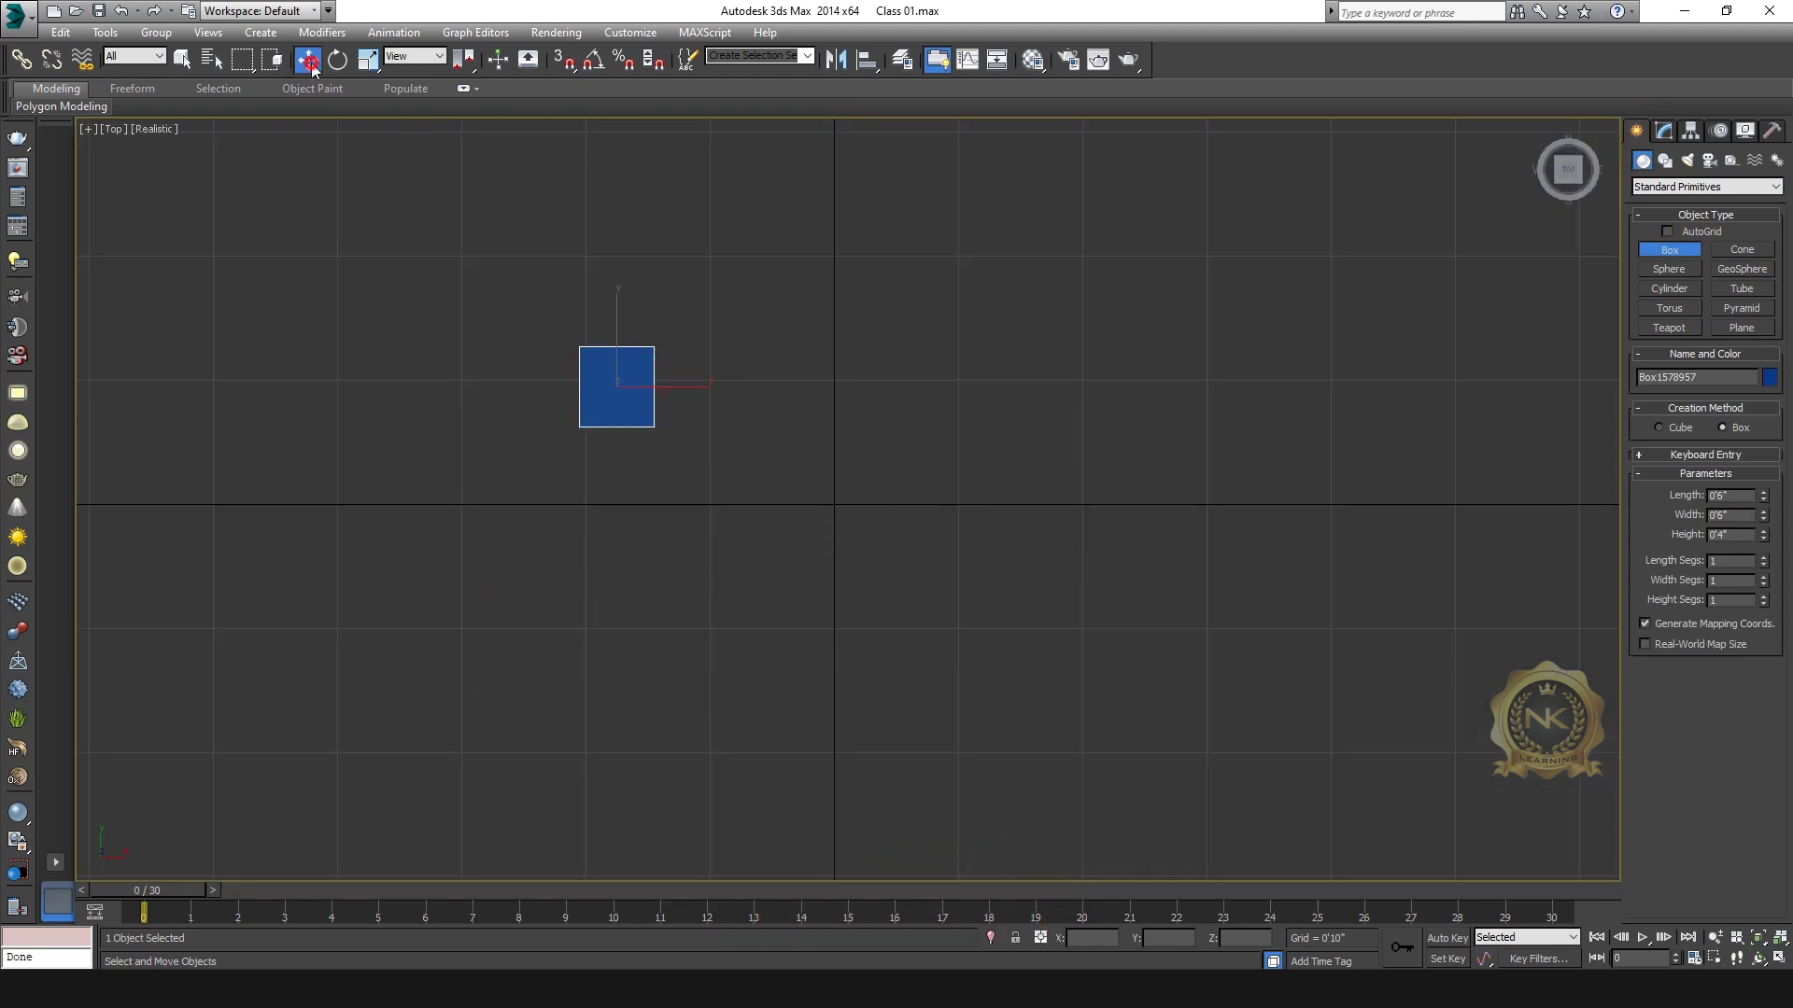
{"action": "key", "text": "alt+w"}
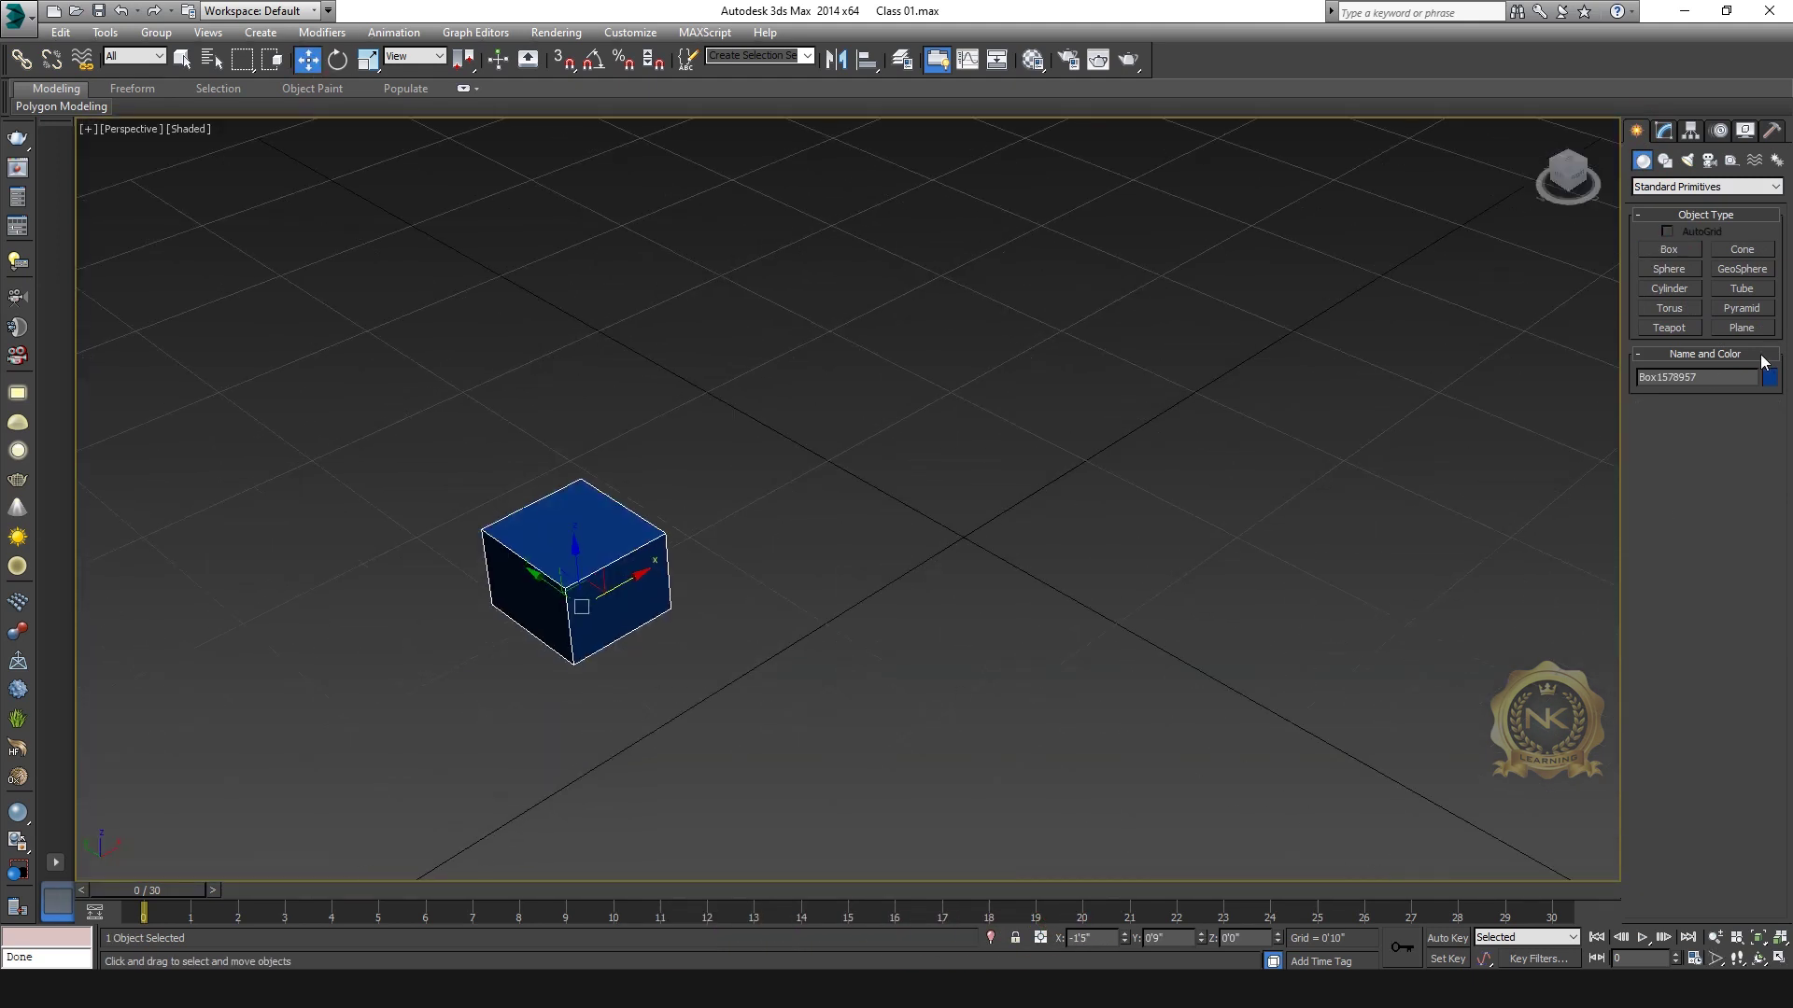
{"action": "left_click", "coordinate": [1770, 377]}
{"action": "left_click", "coordinate": [995, 596]}
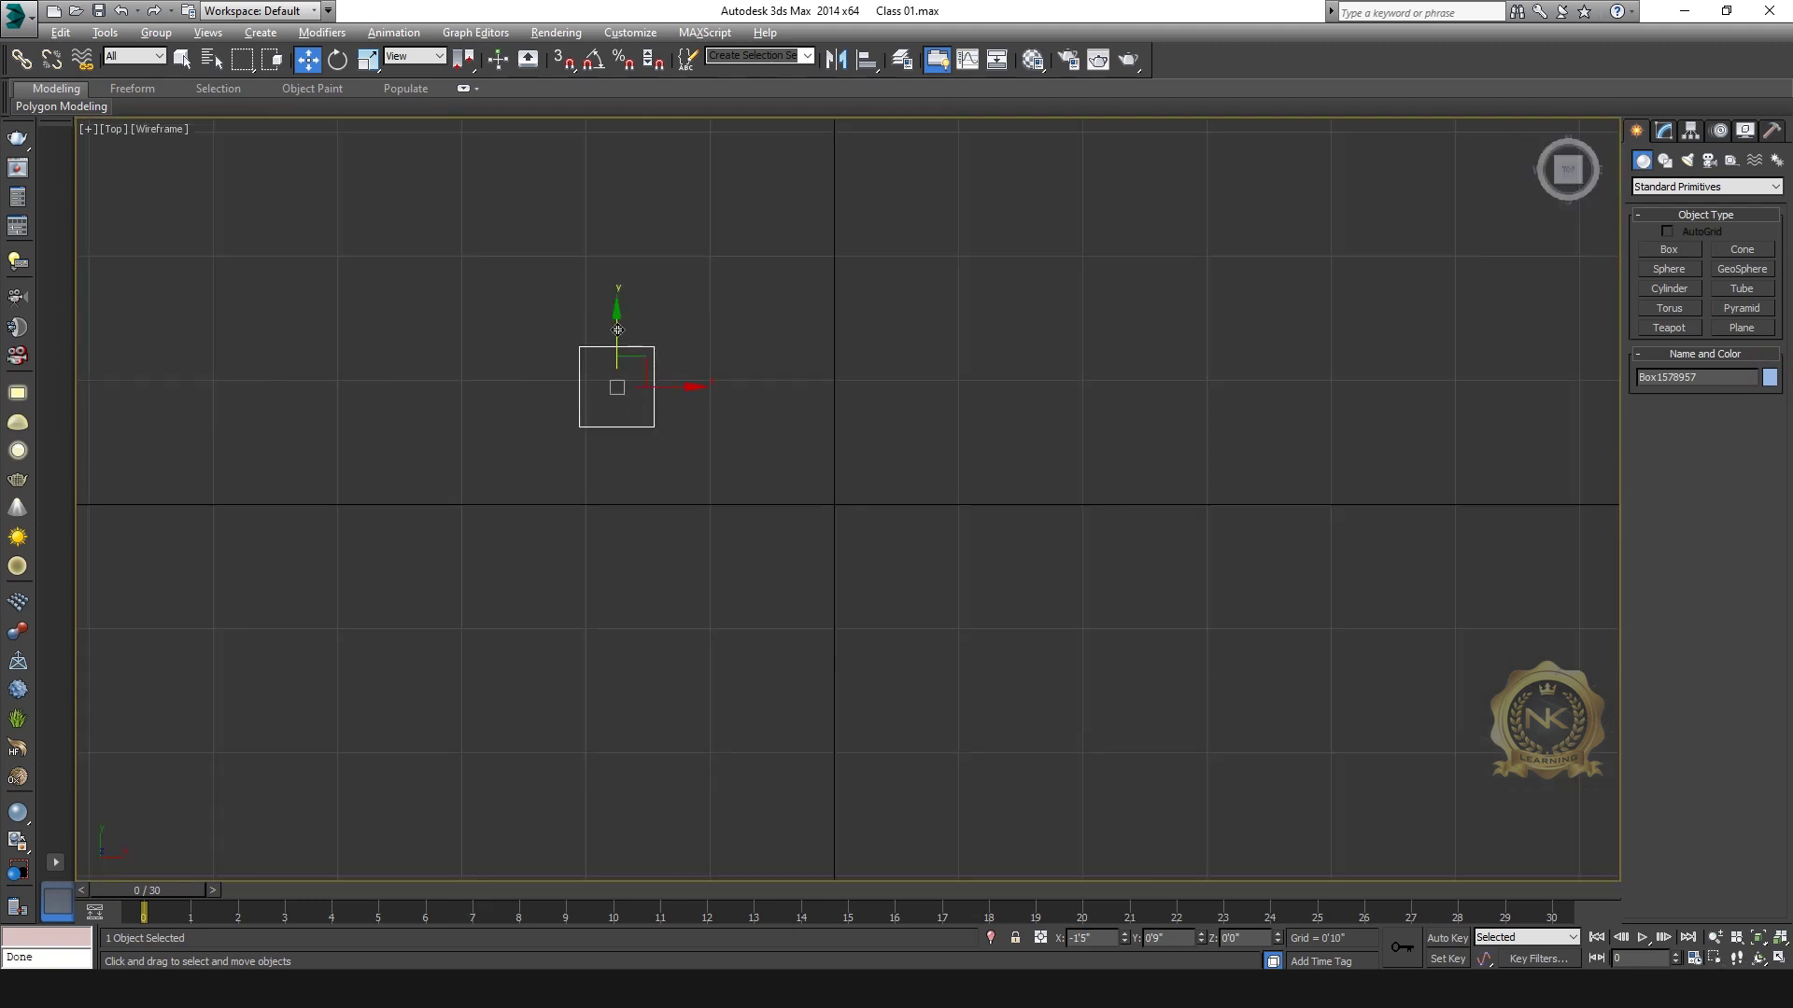
Step: Copy the box once along X, then copy the pair twice along Y to form a grid of six boxes
{"action": "left_click_drag", "start_coordinate": [620, 386], "coordinate": [736, 387], "text": "shift"}
{"action": "left_click", "coordinate": [898, 574]}
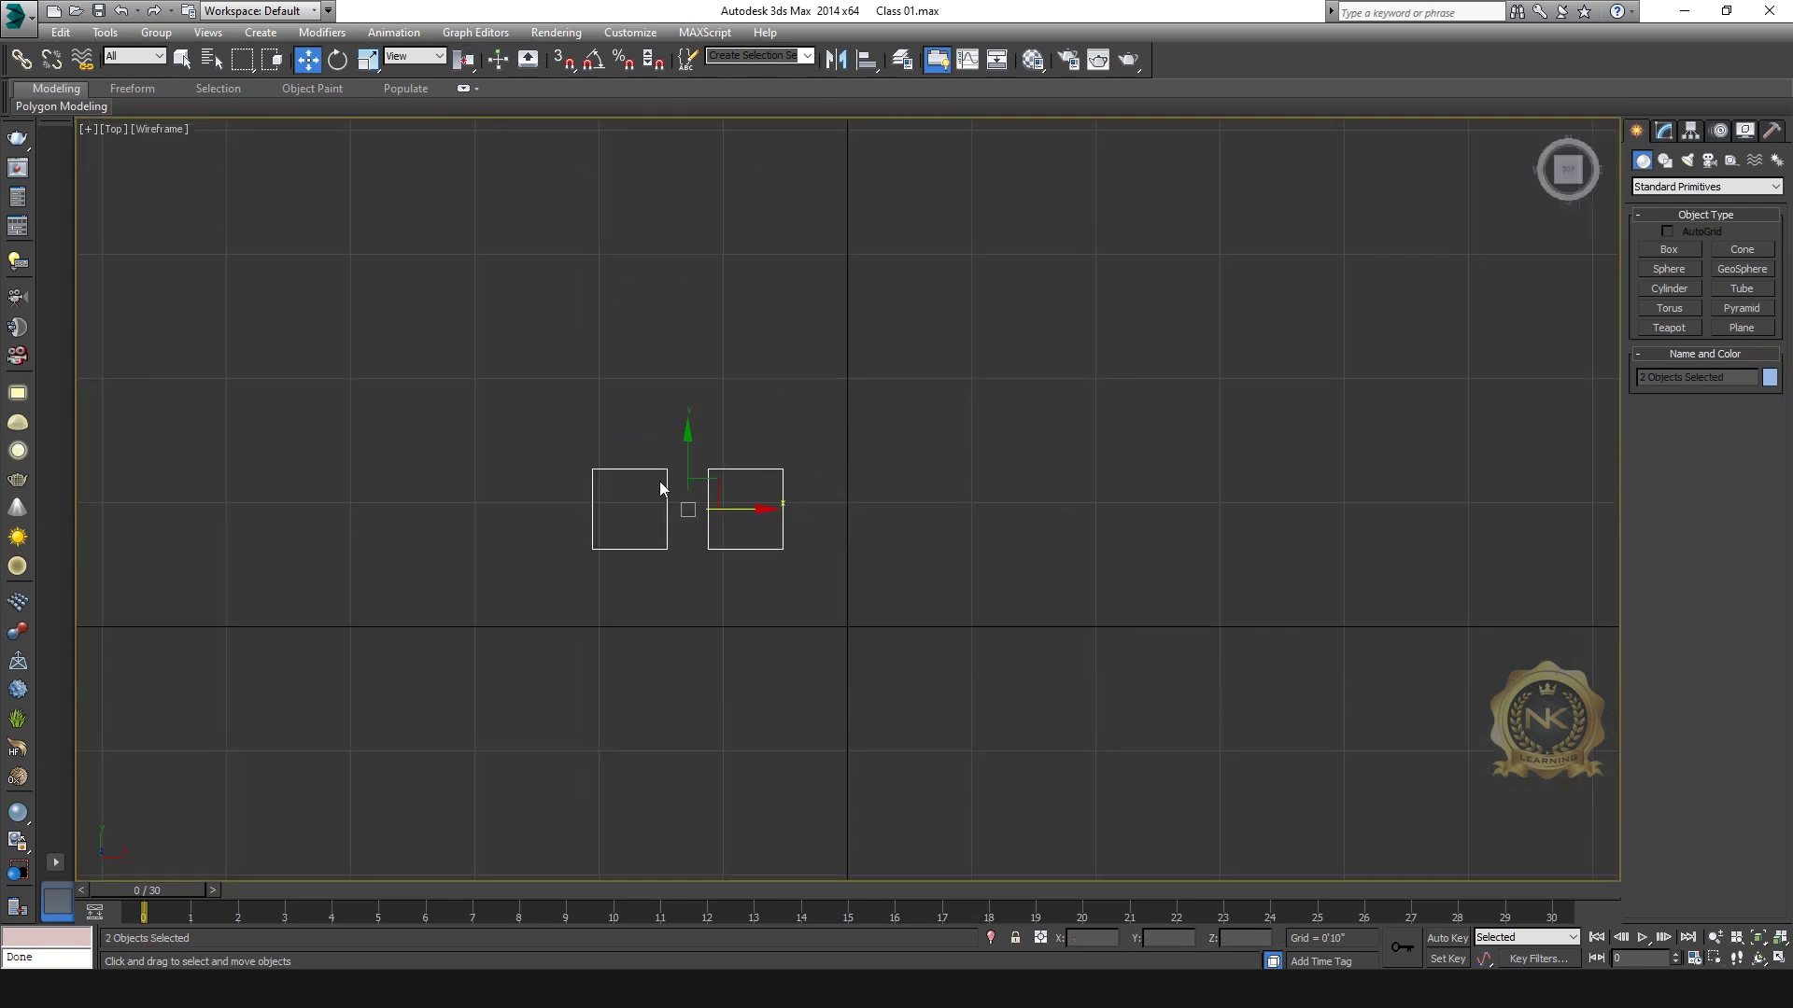
{"action": "left_click", "coordinate": [664, 479], "text": "ctrl"}
{"action": "left_click_drag", "start_coordinate": [708, 452], "coordinate": [708, 336], "text": "shift"}
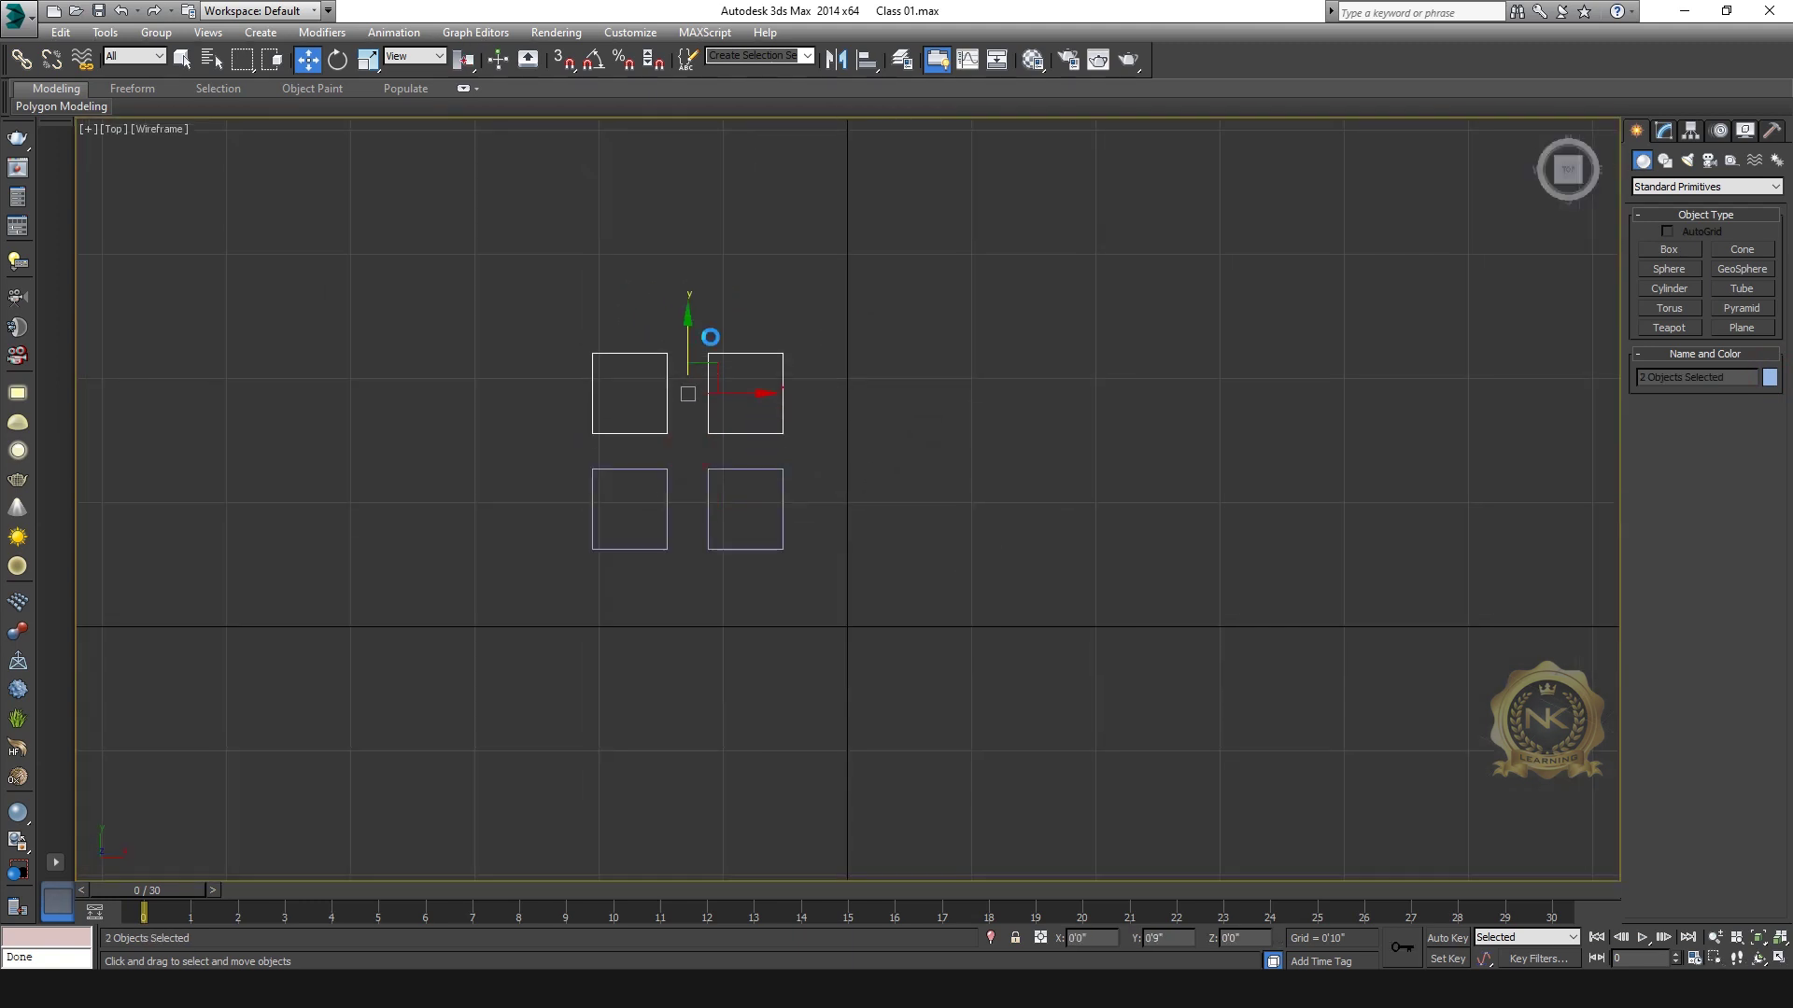
{"action": "left_click", "coordinate": [944, 502]}
{"action": "left_click", "coordinate": [896, 572]}
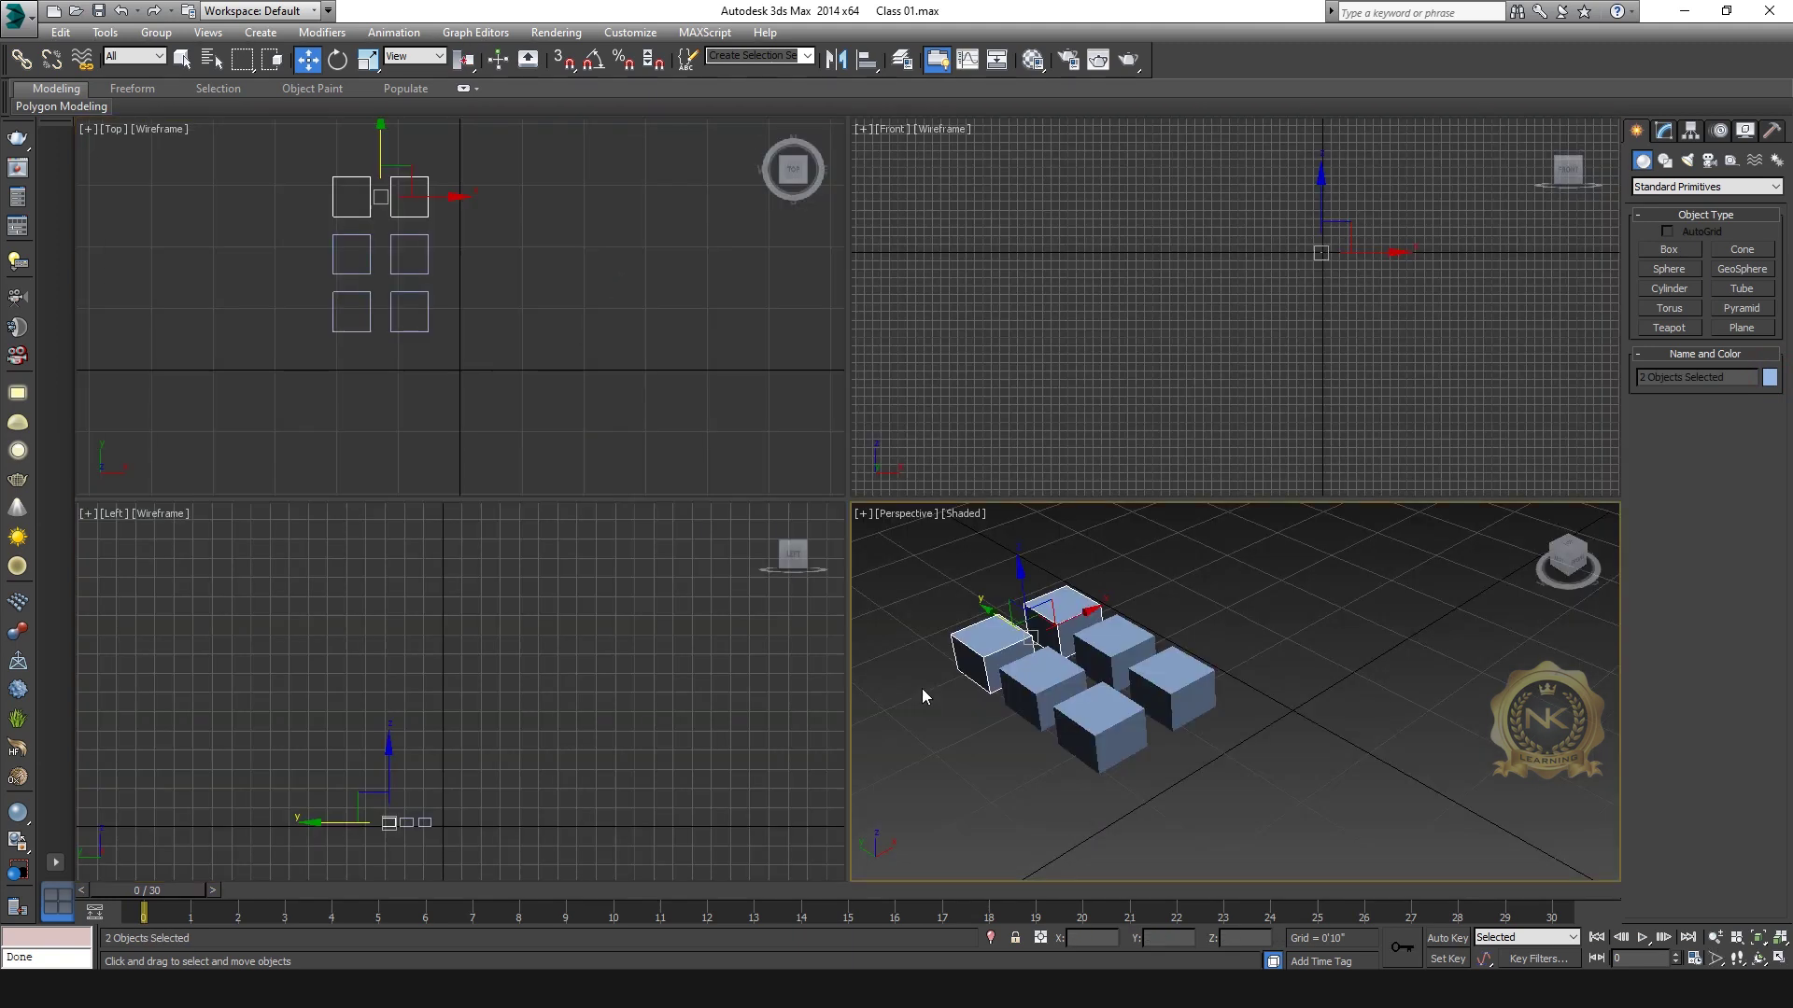
{"action": "key", "text": "alt+w"}
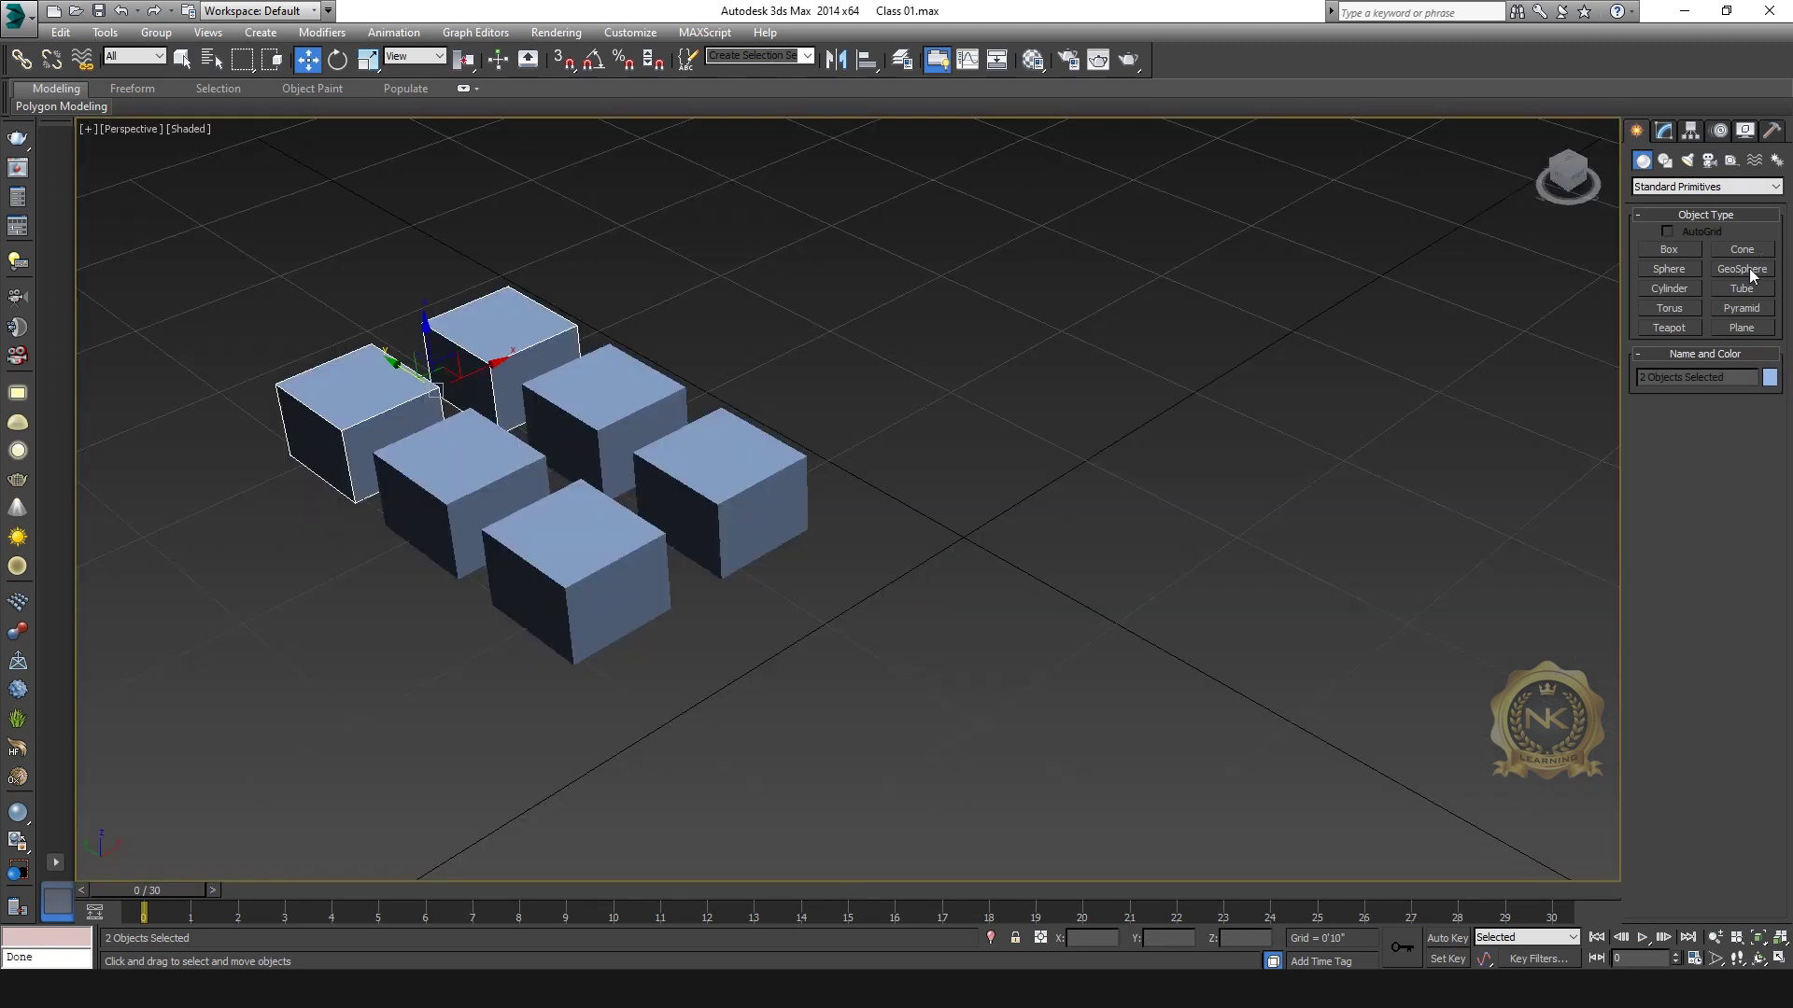
Step: Create a pointed cone beside the boxes in the Top view
{"action": "left_click", "coordinate": [1742, 249]}
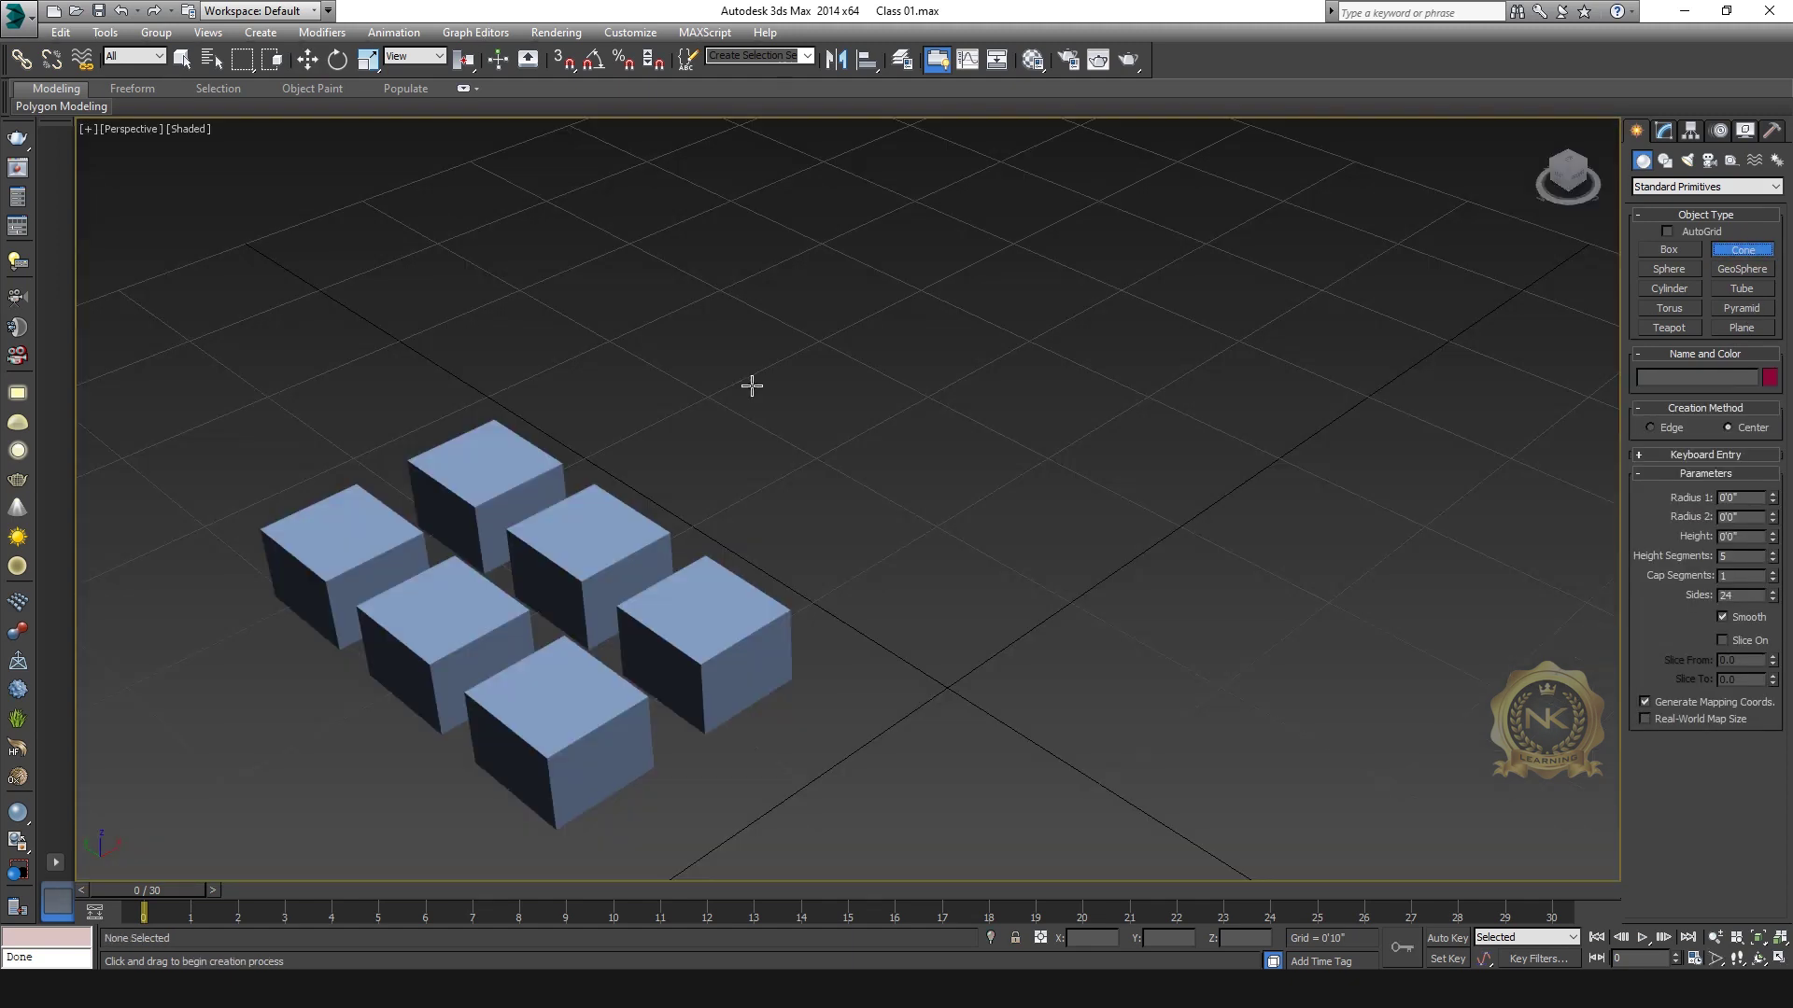
{"action": "left_click_drag", "start_coordinate": [753, 384], "coordinate": [783, 422]}
{"action": "left_click", "coordinate": [760, 340]}
{"action": "left_click", "coordinate": [762, 416]}
{"action": "left_click", "coordinate": [307, 59]}
{"action": "key", "text": "alt+w"}
Step: Copy the cone three times along the X axis to make a row of four
{"action": "right_click", "coordinate": [561, 215]}
{"action": "key", "text": "alt+w"}
{"action": "left_click_drag", "start_coordinate": [975, 279], "coordinate": [1131, 279], "text": "shift"}
{"action": "left_click", "coordinate": [942, 502]}
{"action": "left_click", "coordinate": [943, 503]}
{"action": "left_click", "coordinate": [897, 572]}
Step: Copy the row of four cones twice along the Y axis to form a grid of twelve, and clear the selection
{"action": "left_click_drag", "start_coordinate": [1482, 332], "coordinate": [932, 258]}
{"action": "left_click_drag", "start_coordinate": [1168, 230], "coordinate": [1167, 381], "text": "shift"}
{"action": "left_click", "coordinate": [944, 502]}
{"action": "left_click", "coordinate": [897, 572]}
{"action": "key", "text": "p"}
{"action": "middle_click_drag", "start_coordinate": [1156, 752], "coordinate": [978, 585]}
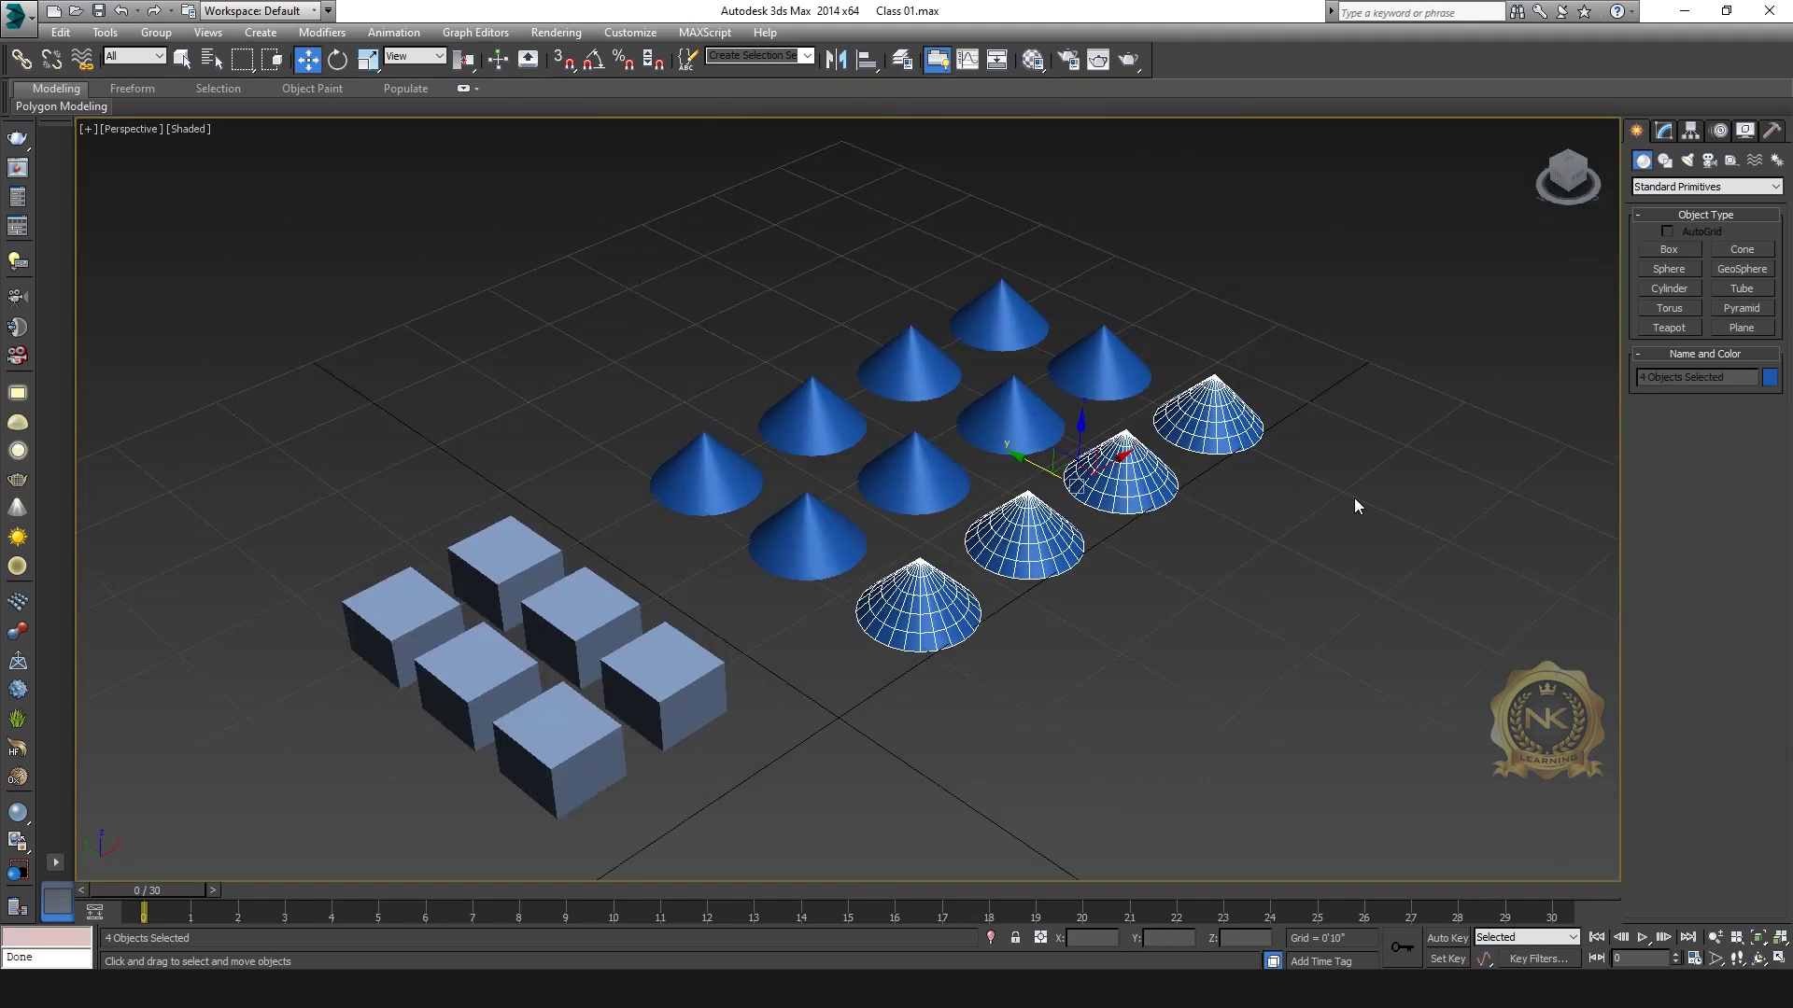
{"action": "middle_click_drag", "start_coordinate": [1253, 457], "coordinate": [1253, 429]}
{"action": "left_click", "coordinate": [1349, 598]}
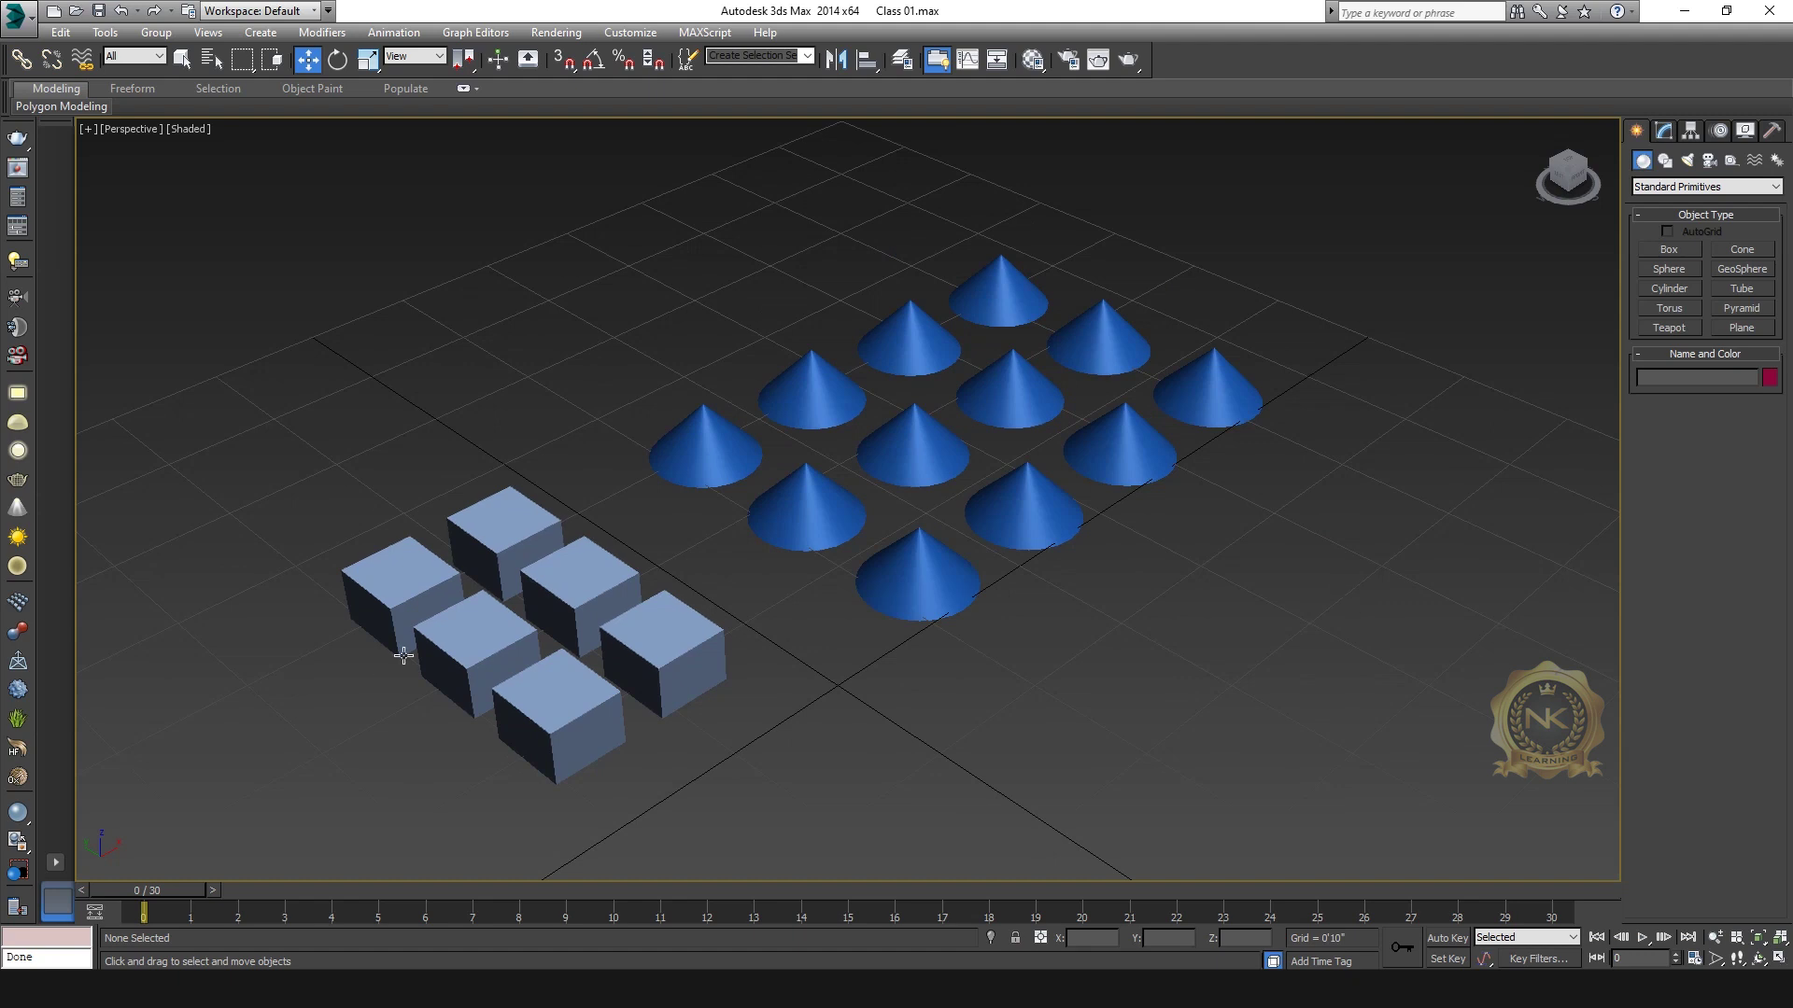
Step: Select the six boxes in the Top view, save them as a named selection set called Box, and clear the selection
{"action": "key", "text": "alt+w"}
{"action": "right_click", "coordinate": [560, 357]}
{"action": "key", "text": "alt+w"}
{"action": "left_click_drag", "start_coordinate": [743, 604], "coordinate": [747, 604]}
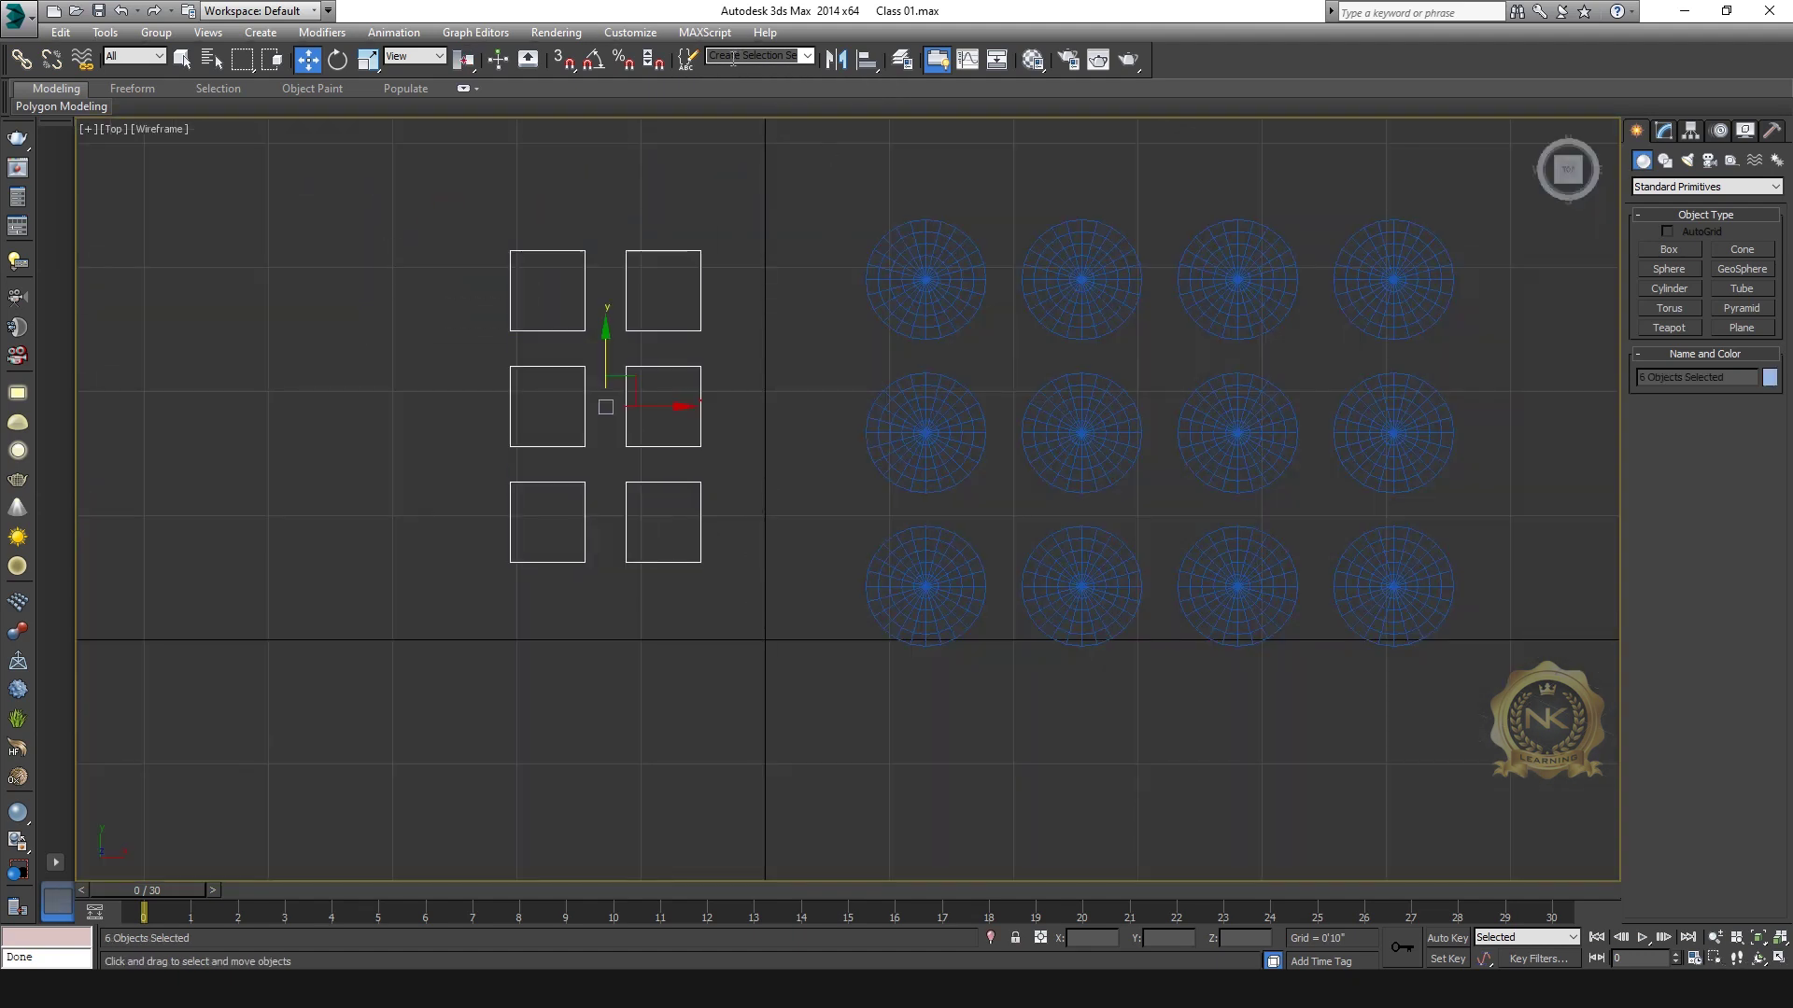
{"action": "left_click", "coordinate": [759, 56]}
{"action": "left_click", "coordinate": [807, 56]}
{"action": "left_click", "coordinate": [806, 56]}
{"action": "left_click", "coordinate": [776, 196]}
{"action": "left_click", "coordinate": [804, 56]}
{"action": "left_click", "coordinate": [836, 173]}
Step: Select the twelve cones, save them as a named selection set called Cone, and clear the selection
{"action": "left_click_drag", "start_coordinate": [1352, 603], "coordinate": [1492, 674]}
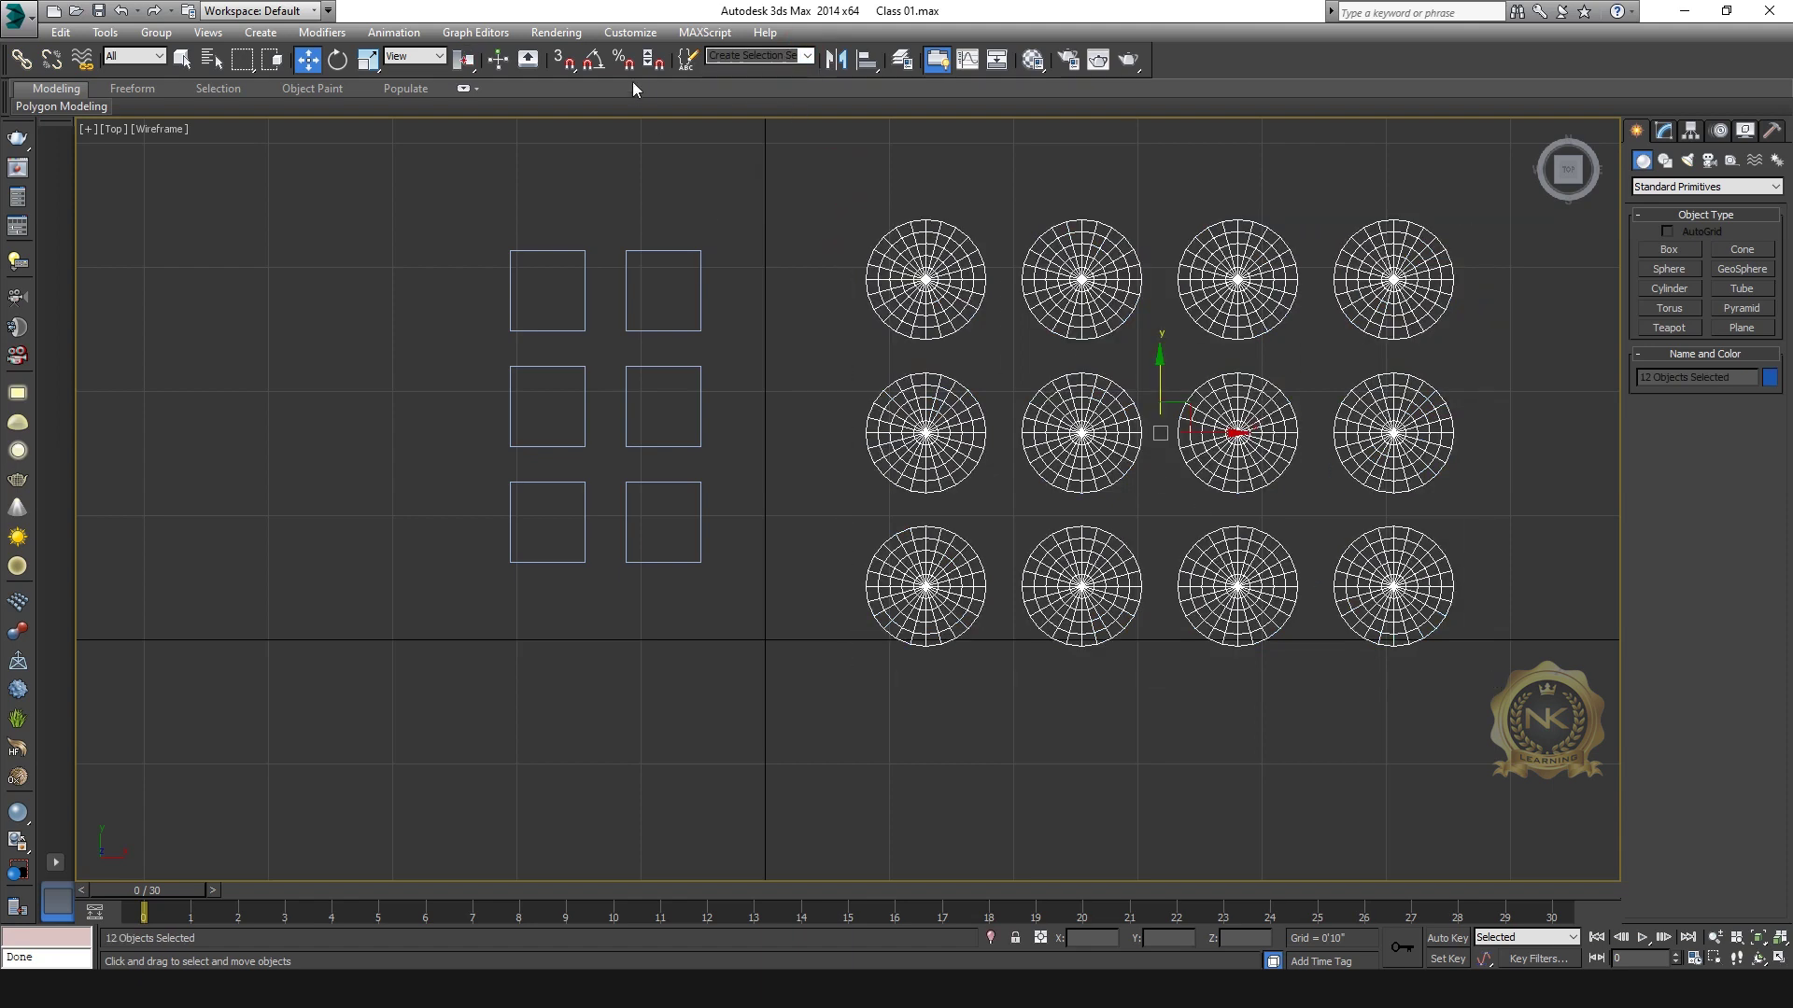
{"action": "left_click", "coordinate": [759, 56]}
{"action": "type", "text": "Cone"}
{"action": "key", "text": "Return"}
{"action": "left_click", "coordinate": [789, 174]}
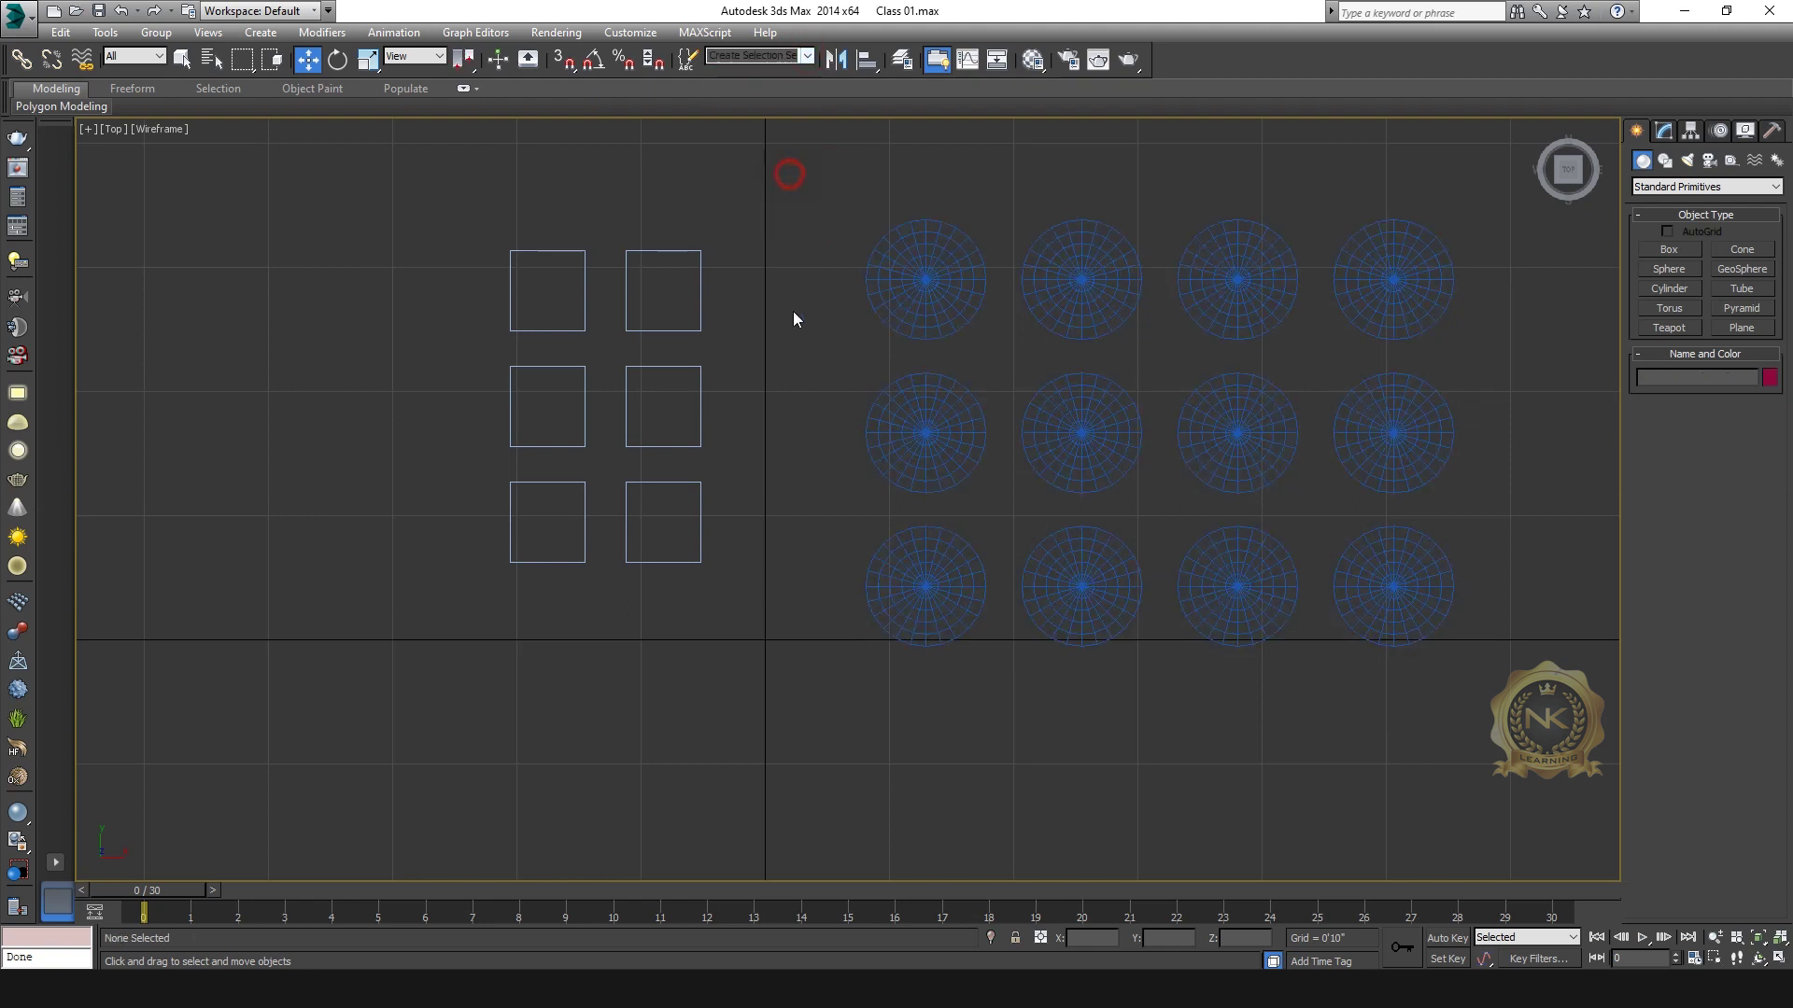
Step: Select all six boxes in the Perspective view by recalling the Box selection set
{"action": "key", "text": "alt+w"}
{"action": "left_click", "coordinate": [1049, 637]}
{"action": "key", "text": "alt+w"}
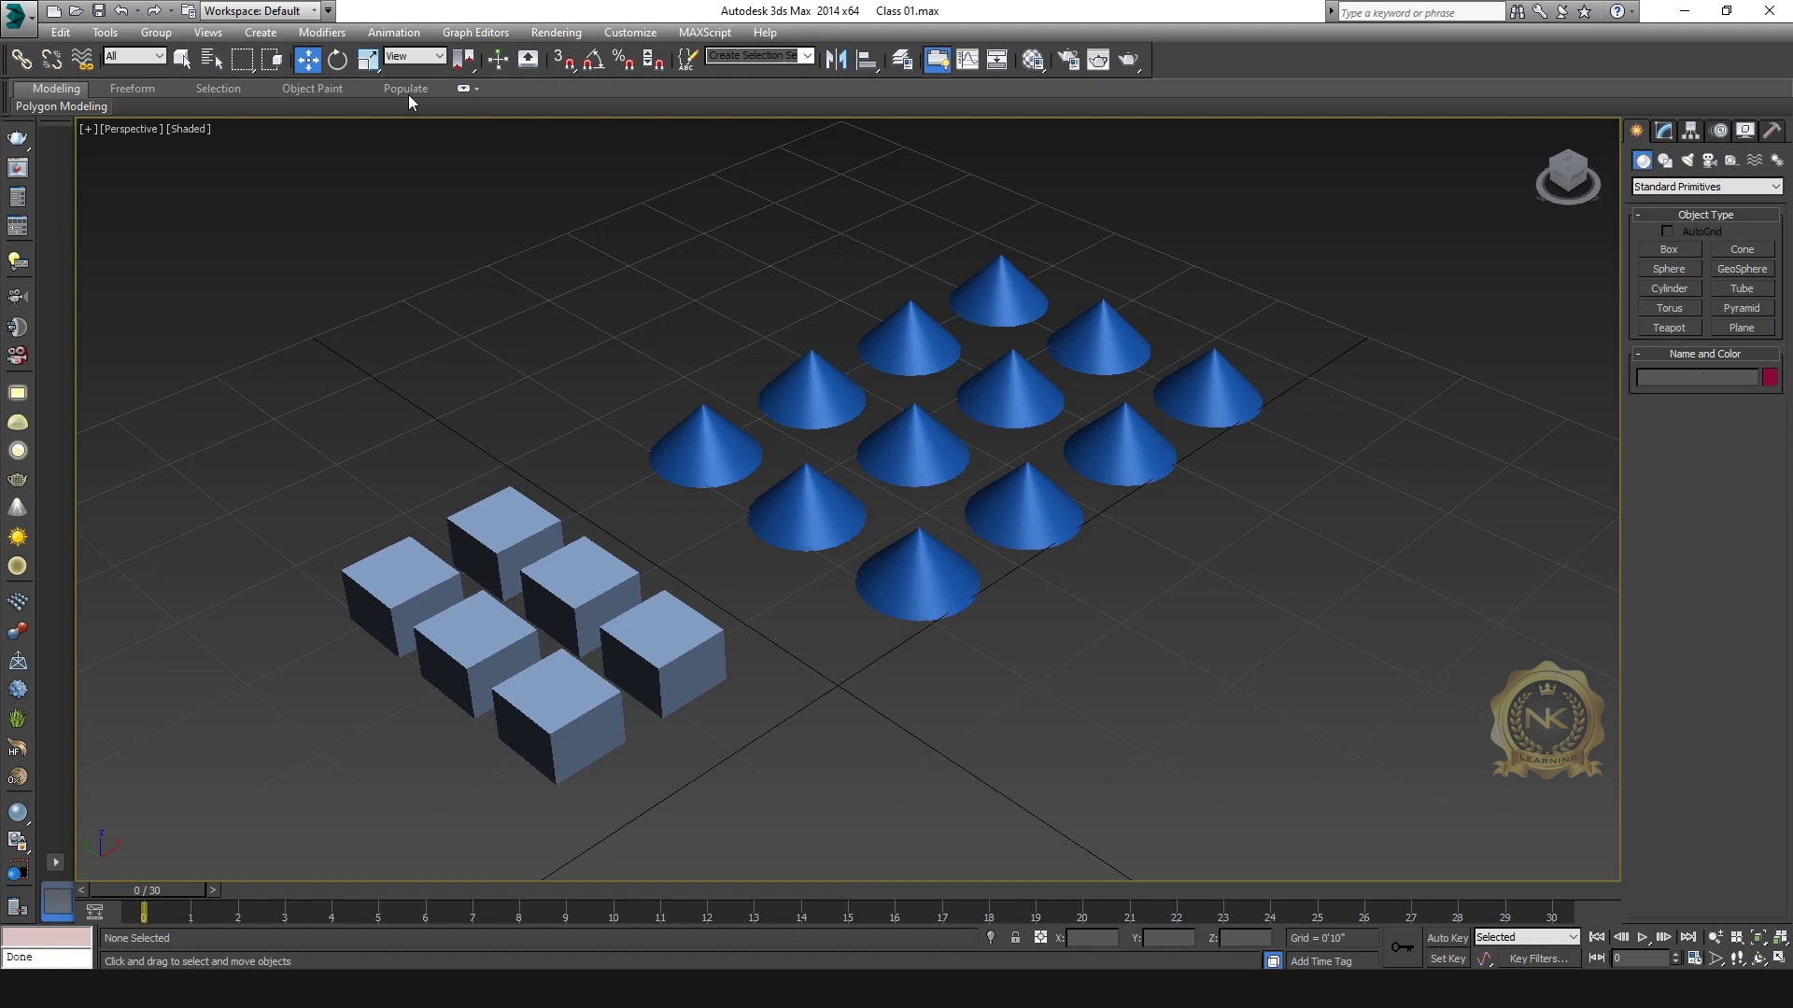
{"action": "left_click", "coordinate": [683, 643]}
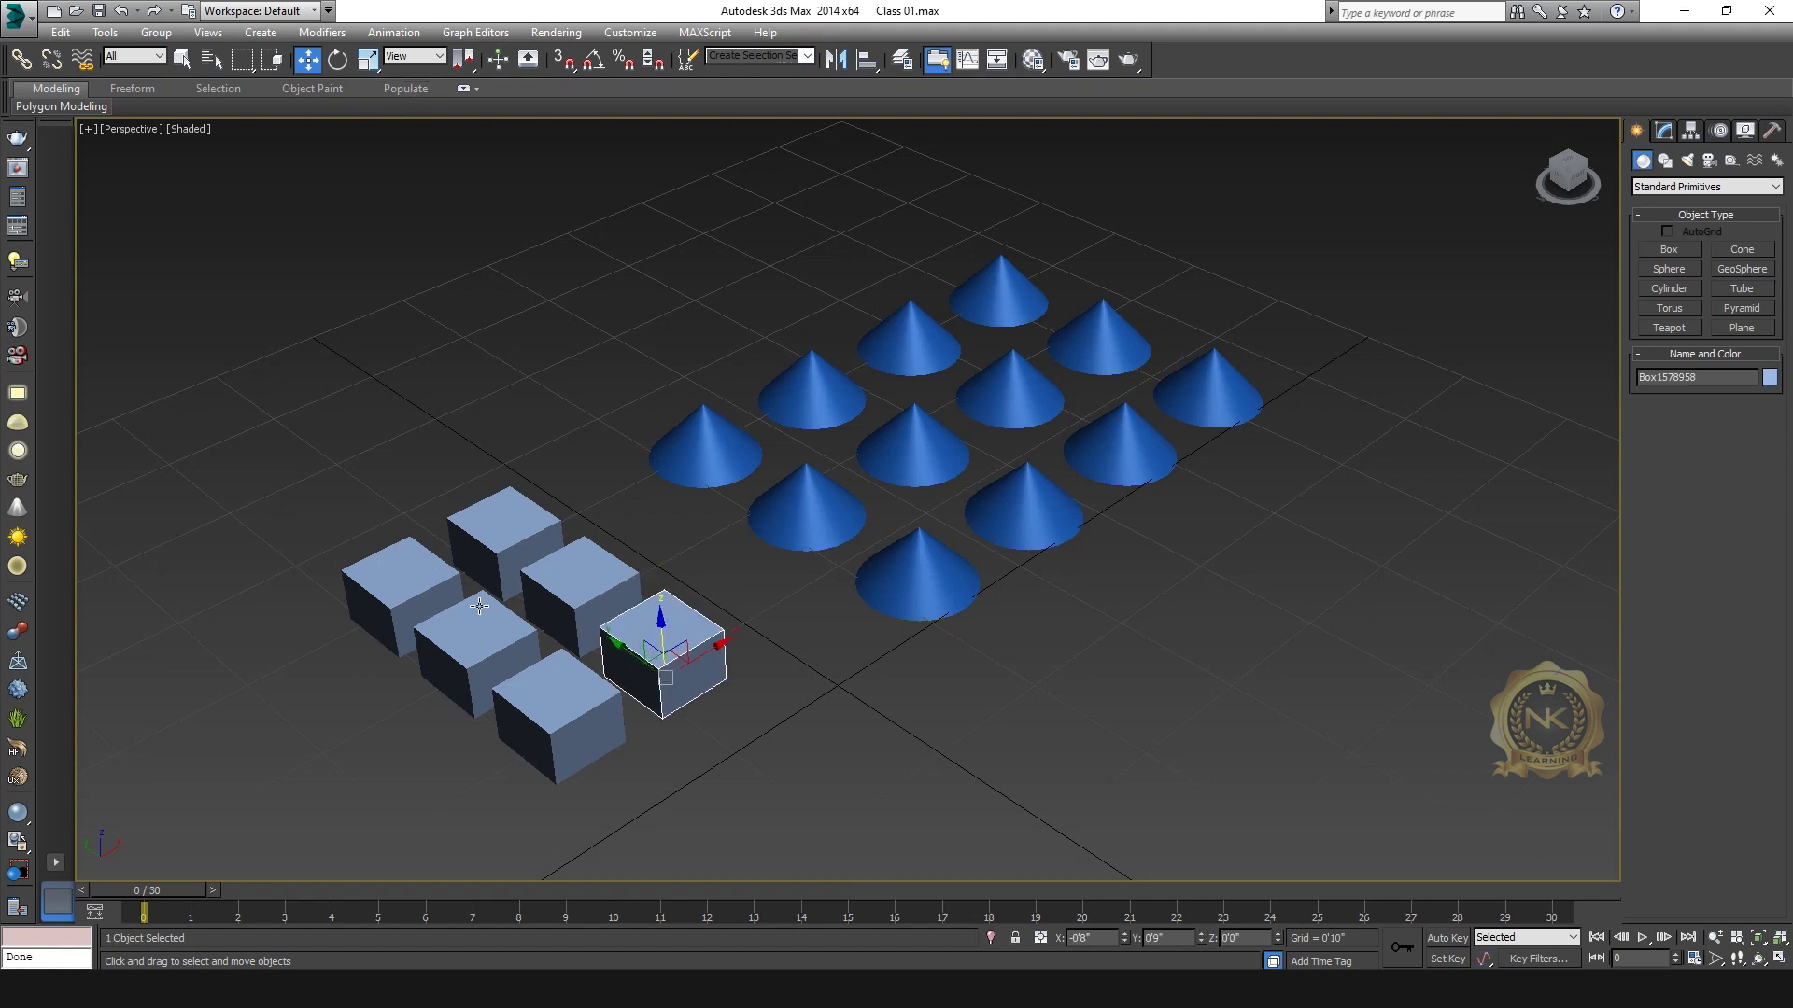
{"action": "left_click_drag", "start_coordinate": [652, 764], "coordinate": [651, 764]}
{"action": "left_click", "coordinate": [558, 205]}
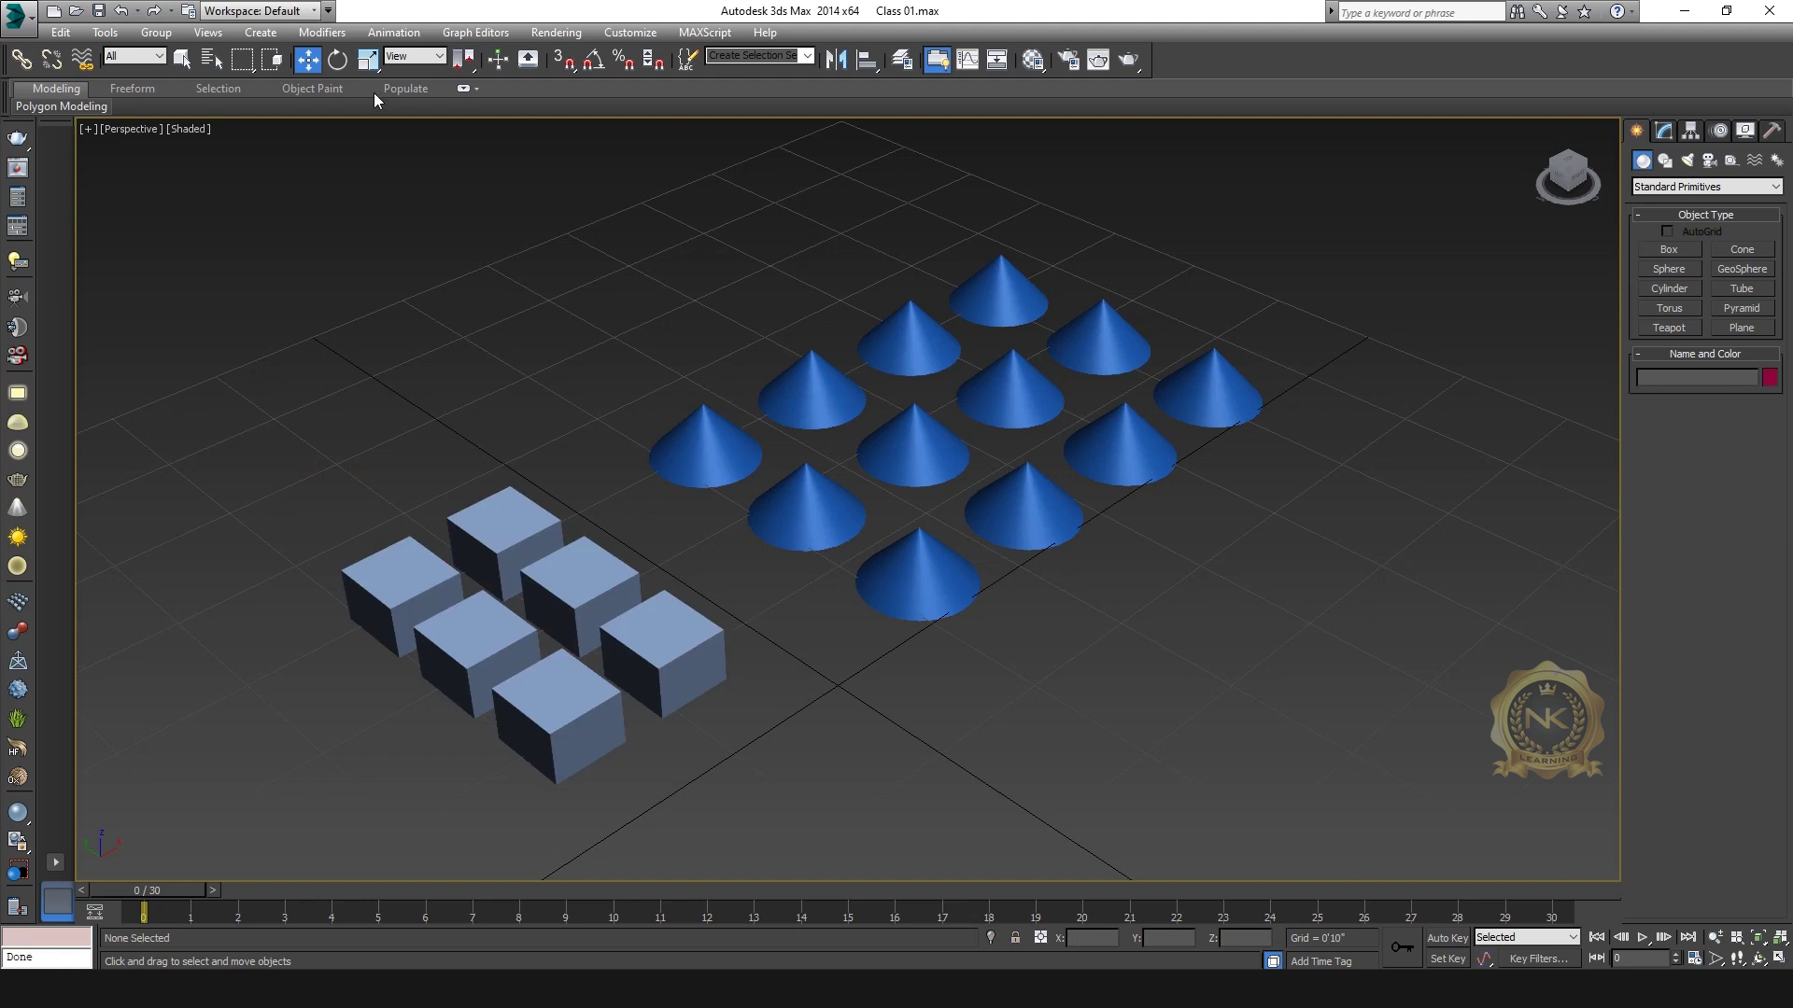
{"action": "left_click", "coordinate": [807, 55]}
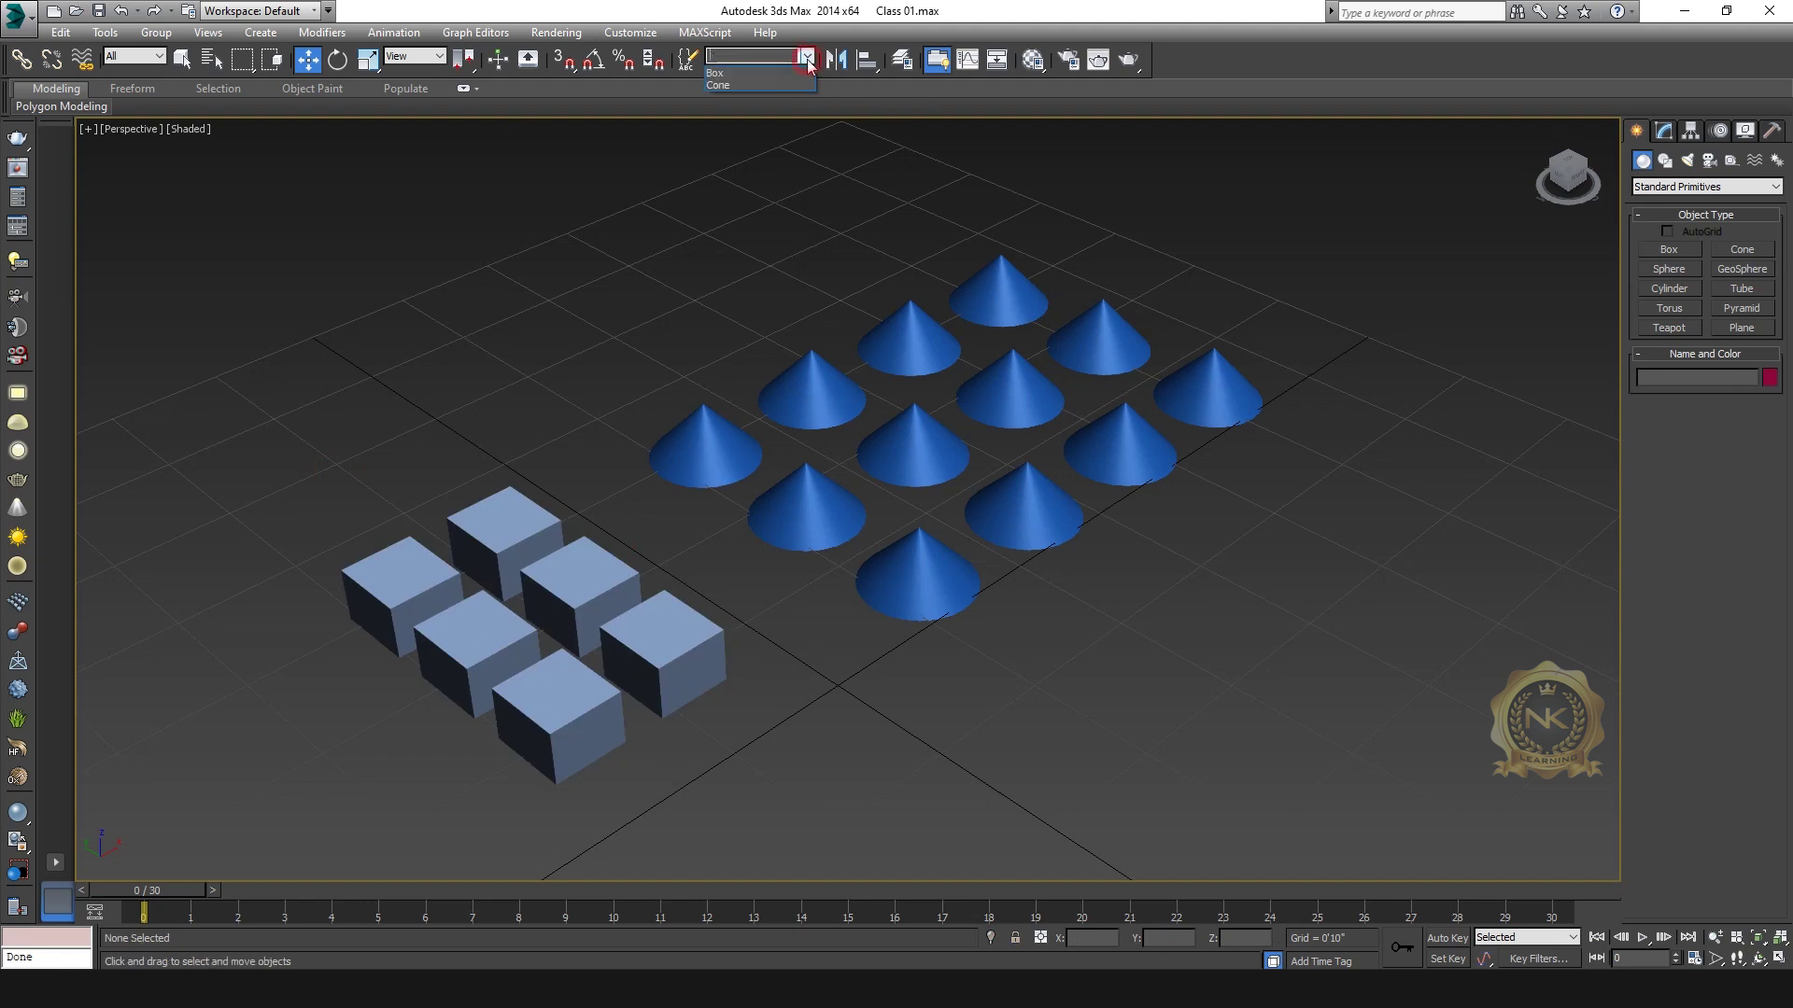
{"action": "left_click", "coordinate": [751, 74]}
Step: Try moving the six selected boxes upward, and undo the move
{"action": "left_click_drag", "start_coordinate": [522, 570], "coordinate": [506, 420]}
{"action": "key", "text": "ctrl+z"}
{"action": "left_click", "coordinate": [1578, 168]}
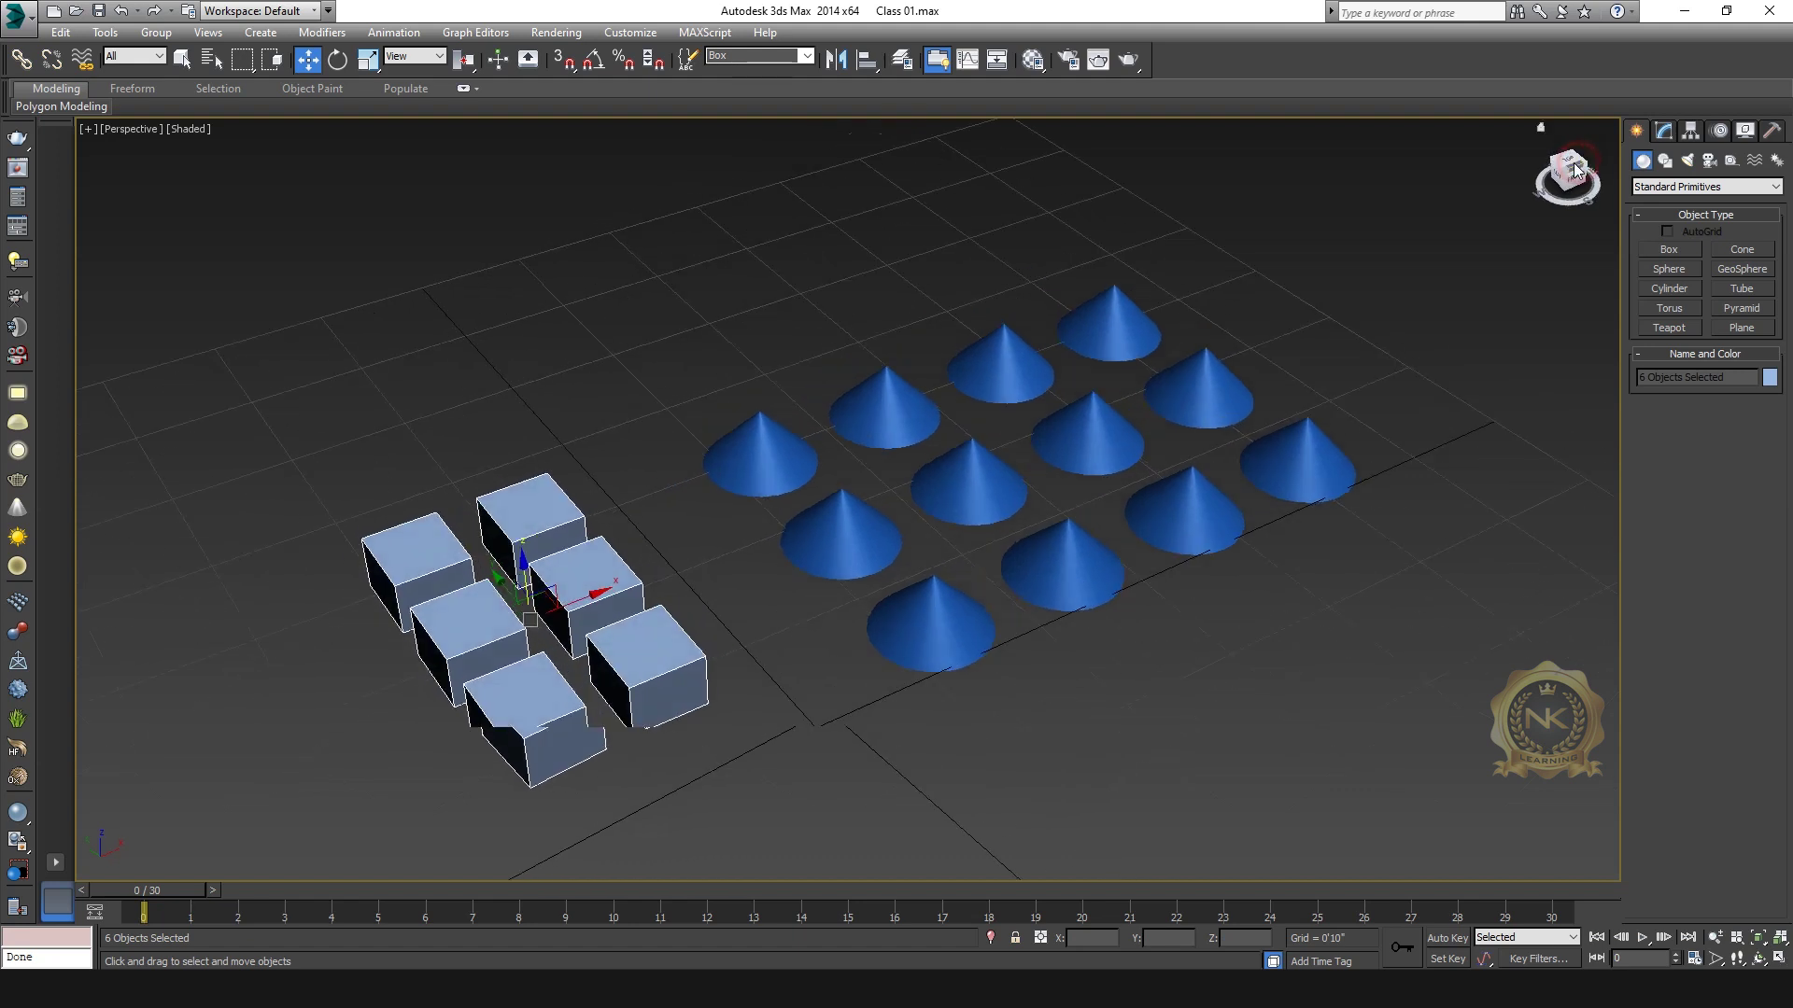
Step: Recall the Cone selection set and move all twelve cones along the X axis, farther away from the boxes
{"action": "left_click", "coordinate": [807, 58]}
{"action": "left_click", "coordinate": [742, 88]}
{"action": "middle_click_drag", "start_coordinate": [1069, 476], "coordinate": [1269, 400]}
{"action": "left_click_drag", "start_coordinate": [1144, 378], "coordinate": [1155, 314]}
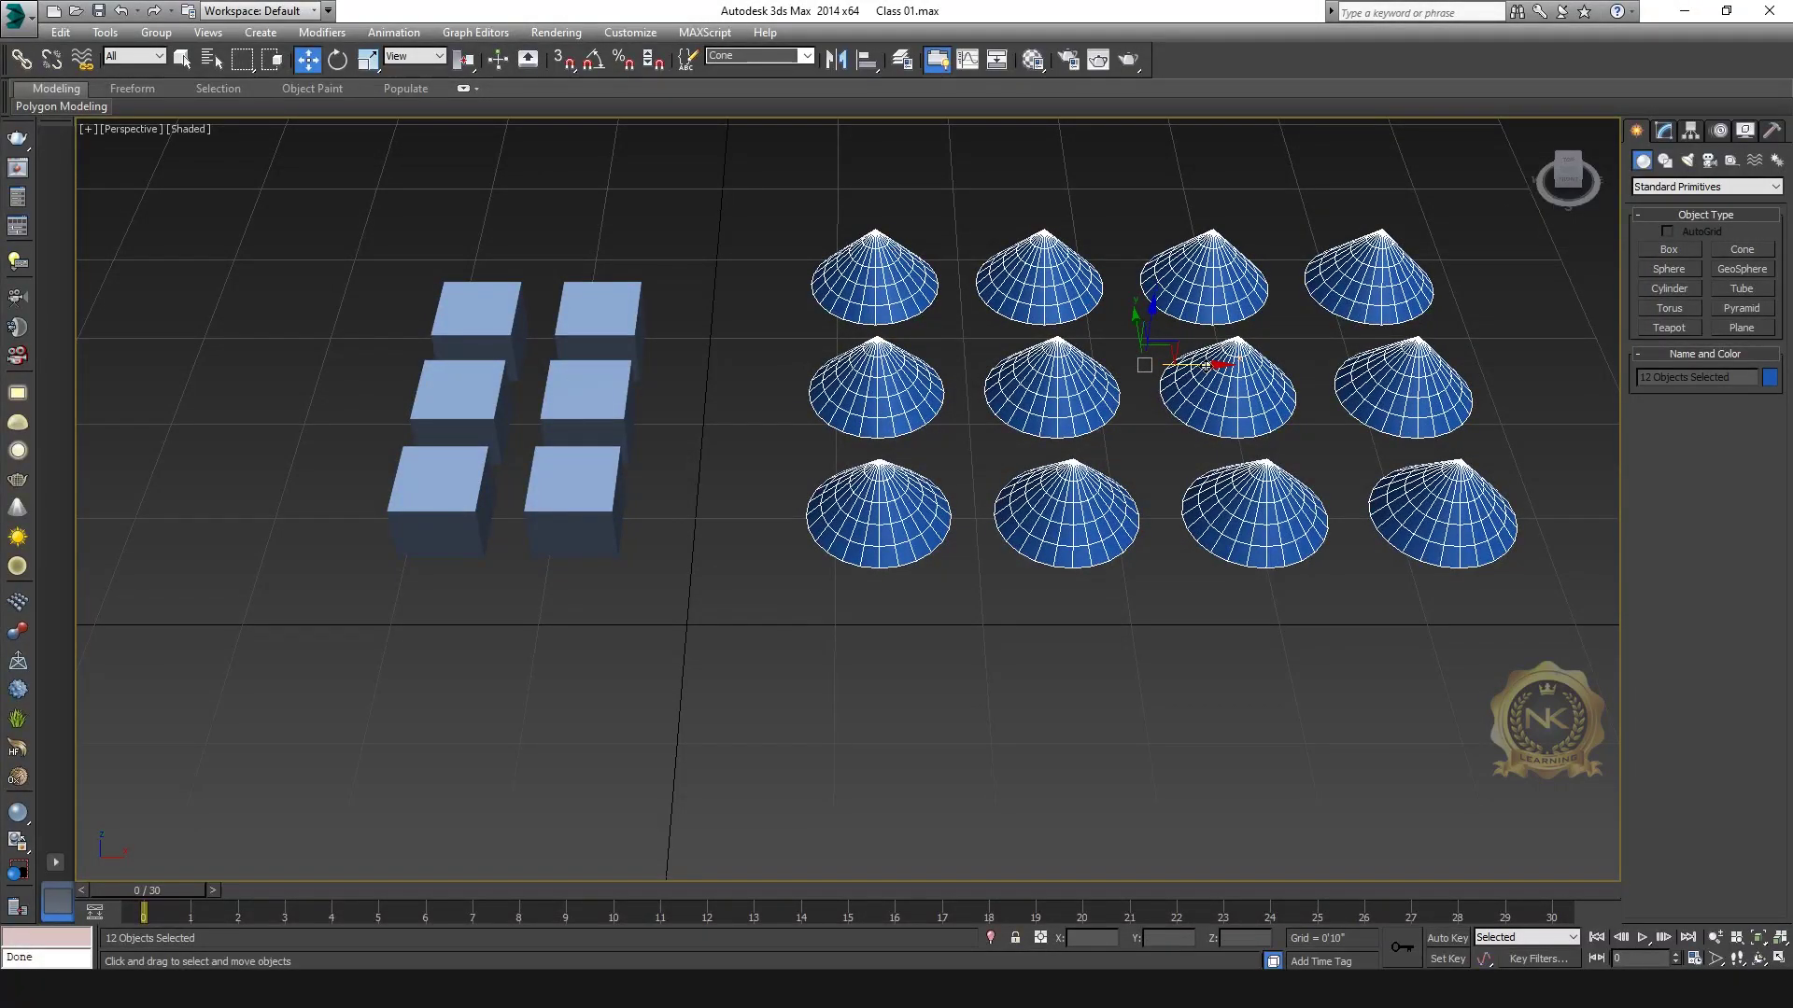
{"action": "left_click_drag", "start_coordinate": [1154, 364], "coordinate": [1366, 381]}
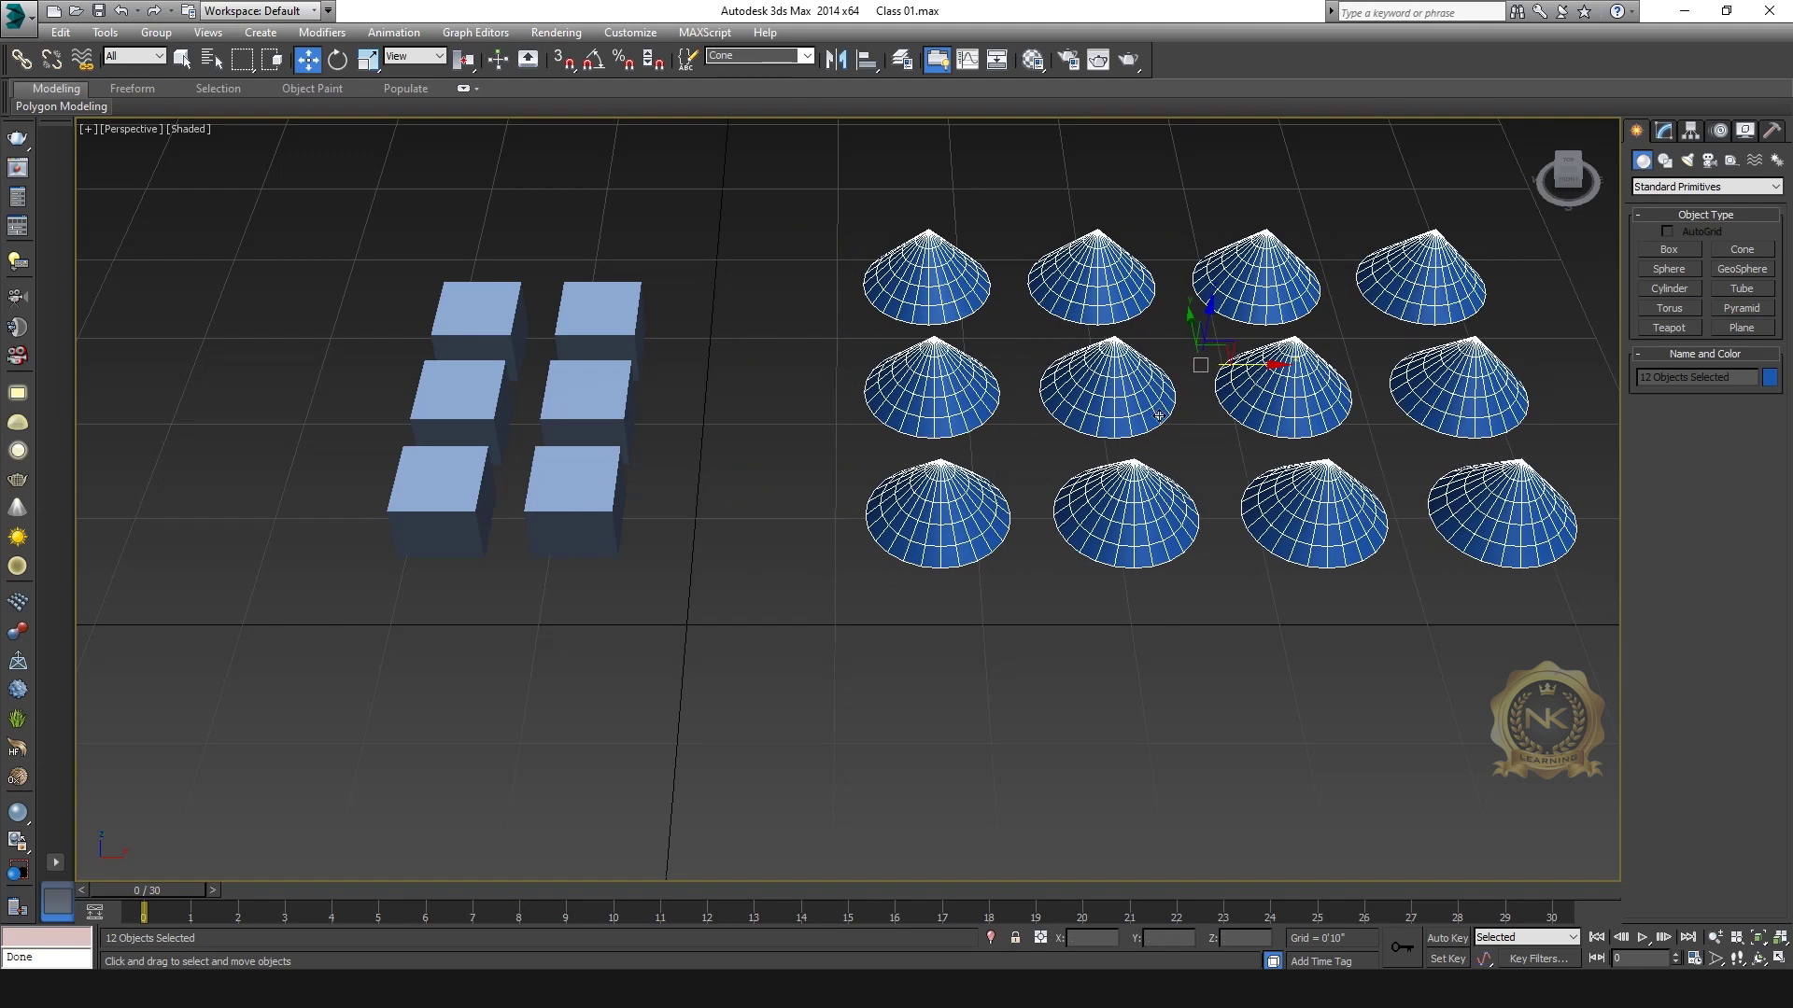
{"action": "scroll", "coordinate": [1161, 416], "scroll_direction": "down", "scroll_amount": 3}
{"action": "left_click", "coordinate": [1555, 172]}
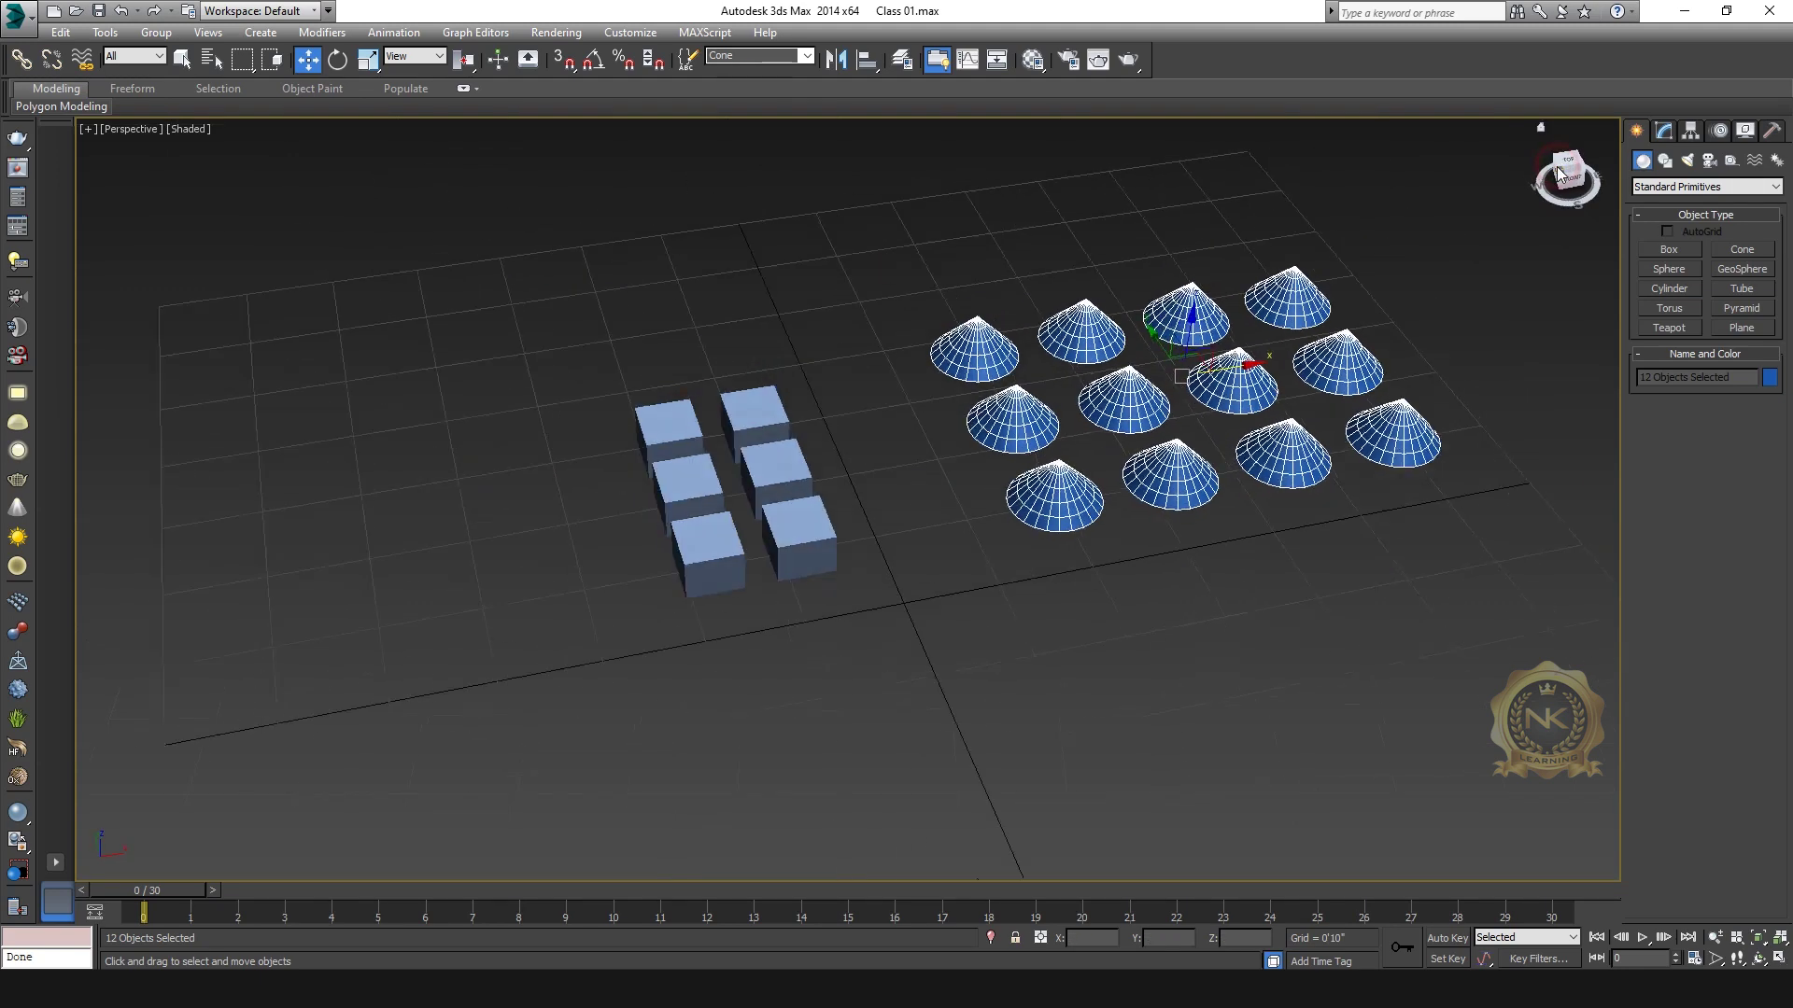
{"action": "scroll", "coordinate": [1205, 373], "scroll_direction": "up", "scroll_amount": 3}
{"action": "scroll", "coordinate": [1169, 489], "scroll_direction": "down", "scroll_amount": 2}
{"action": "scroll", "coordinate": [1119, 455], "scroll_direction": "down", "scroll_amount": 2}
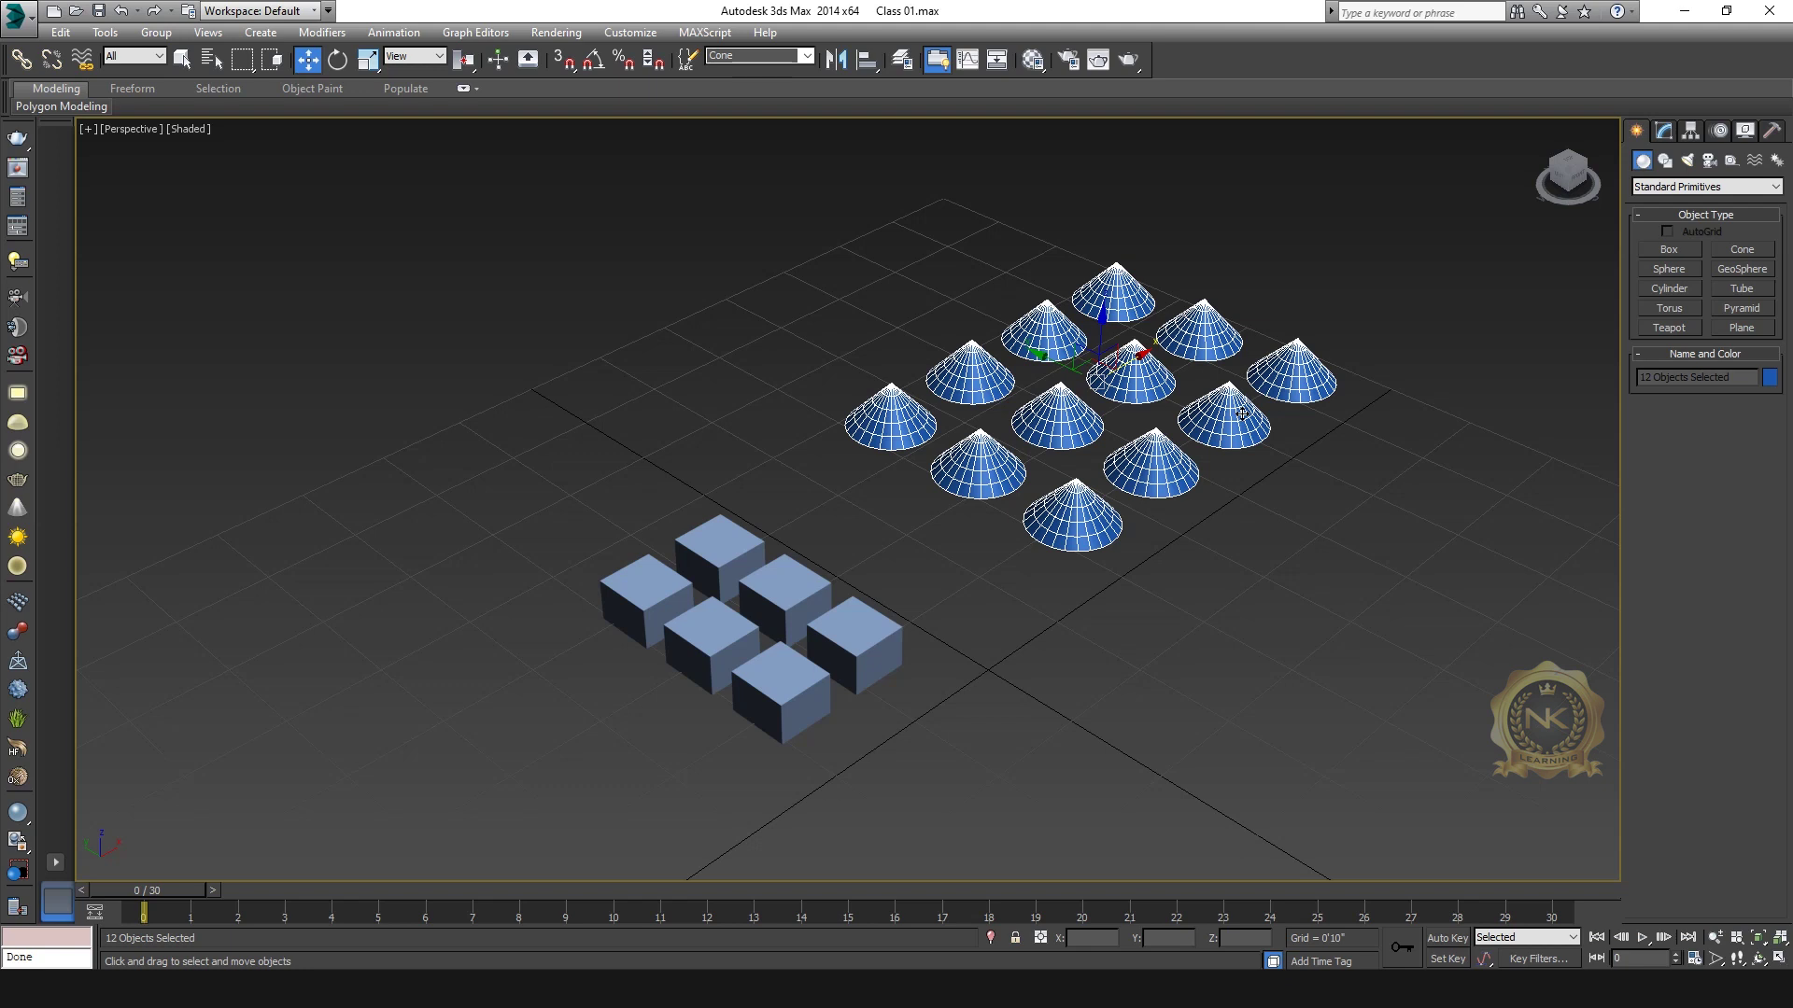
Step: Select all the cones and boxes in the Perspective view and delete them
{"action": "middle_click_drag", "start_coordinate": [908, 479], "coordinate": [1016, 464]}
{"action": "left_click_drag", "start_coordinate": [1252, 250], "coordinate": [493, 786]}
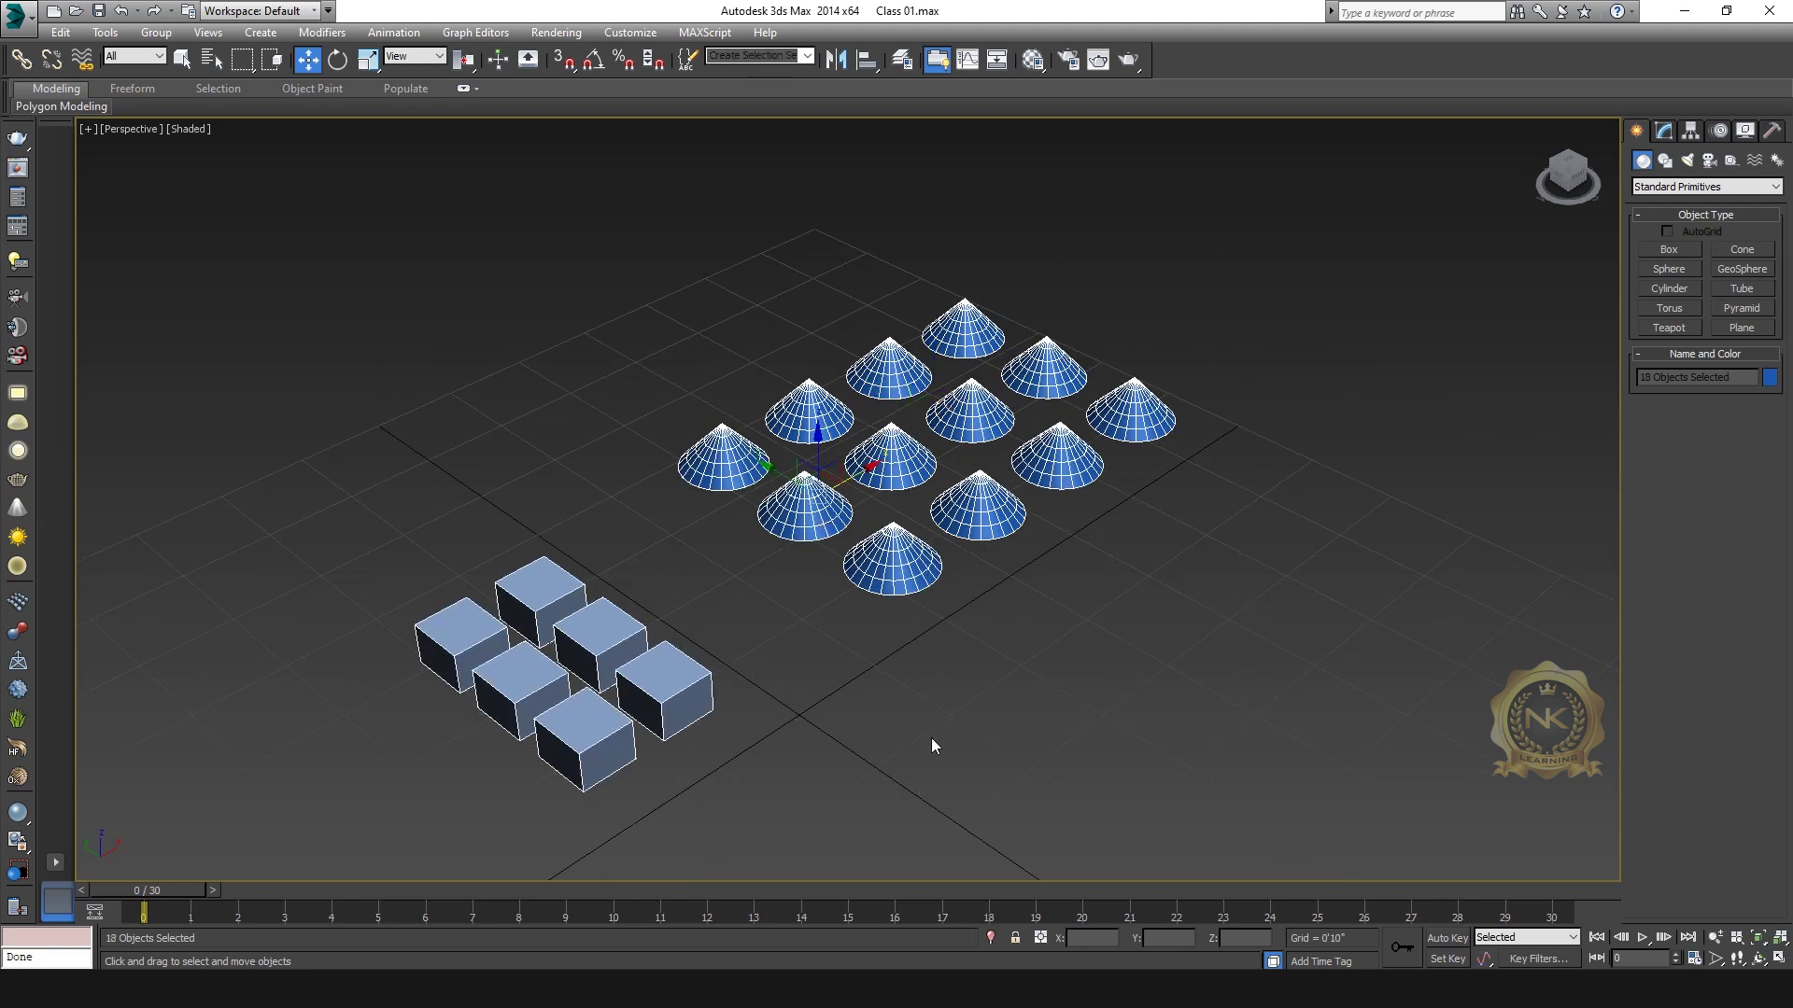
{"action": "key", "text": "Delete"}
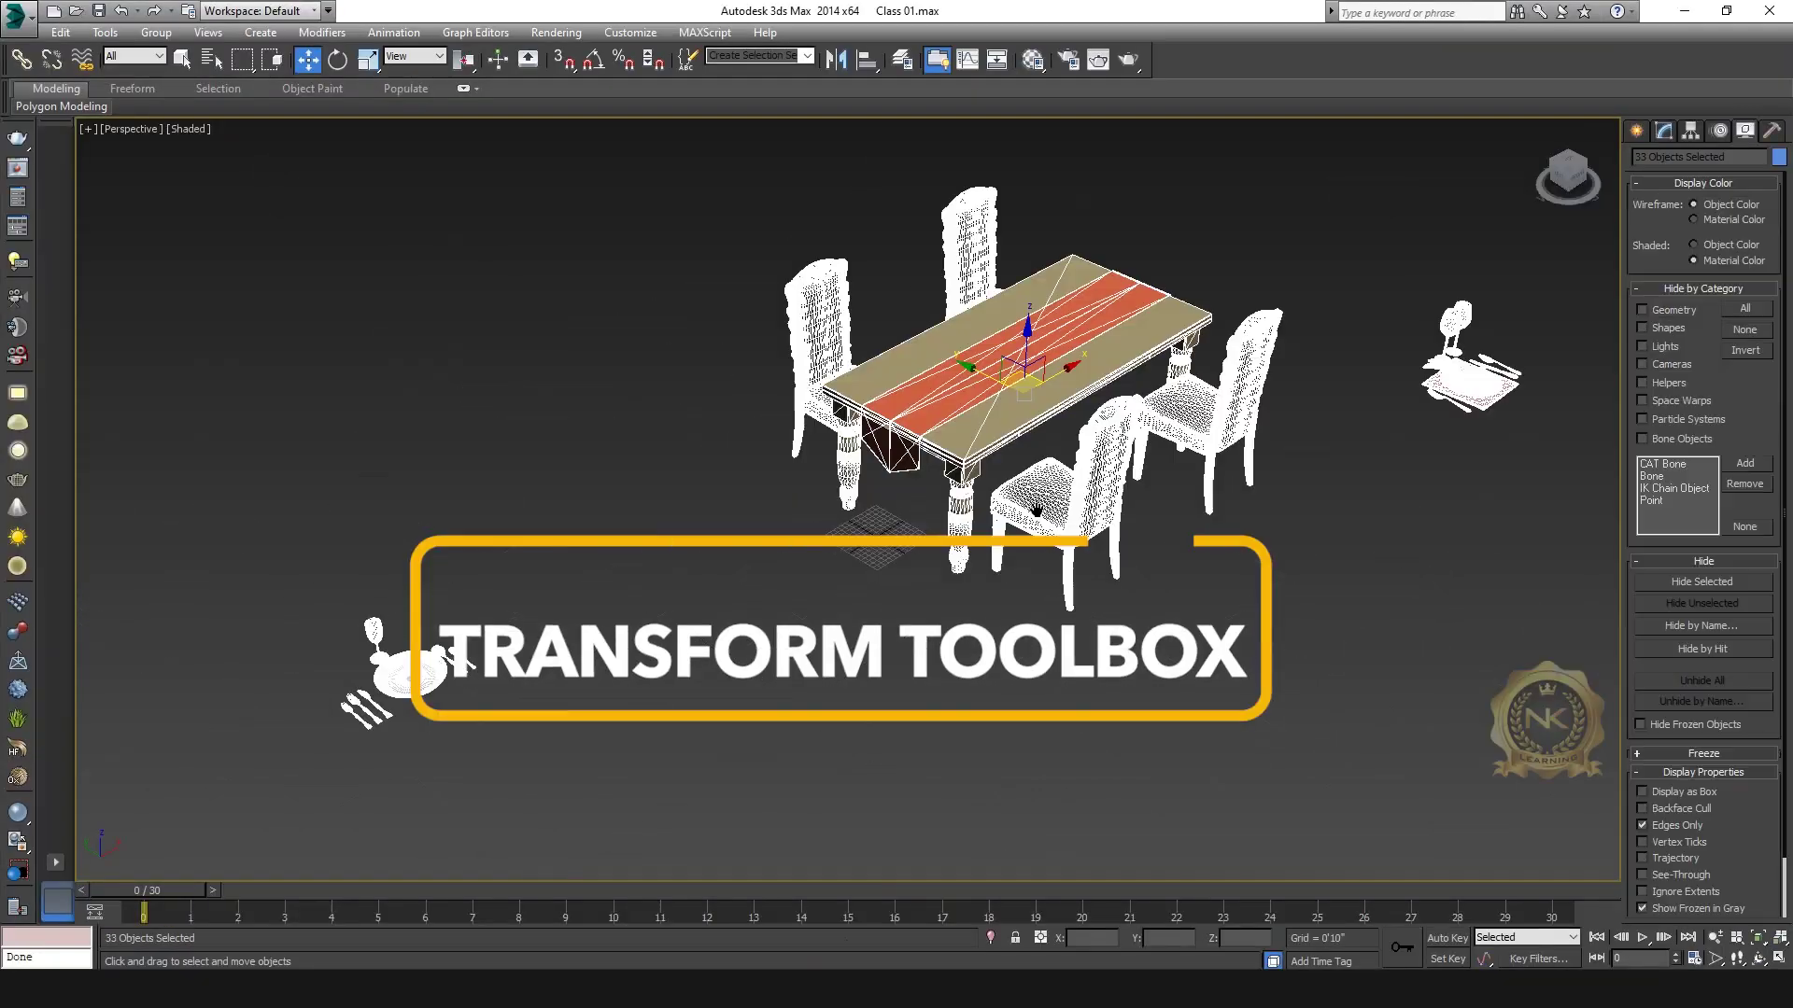
Step: Select the white plate place setting beside the dining table and open the Transform Toolbox for it
{"action": "middle_click_drag", "start_coordinate": [1036, 511], "coordinate": [1019, 522]}
{"action": "left_click", "coordinate": [1242, 580]}
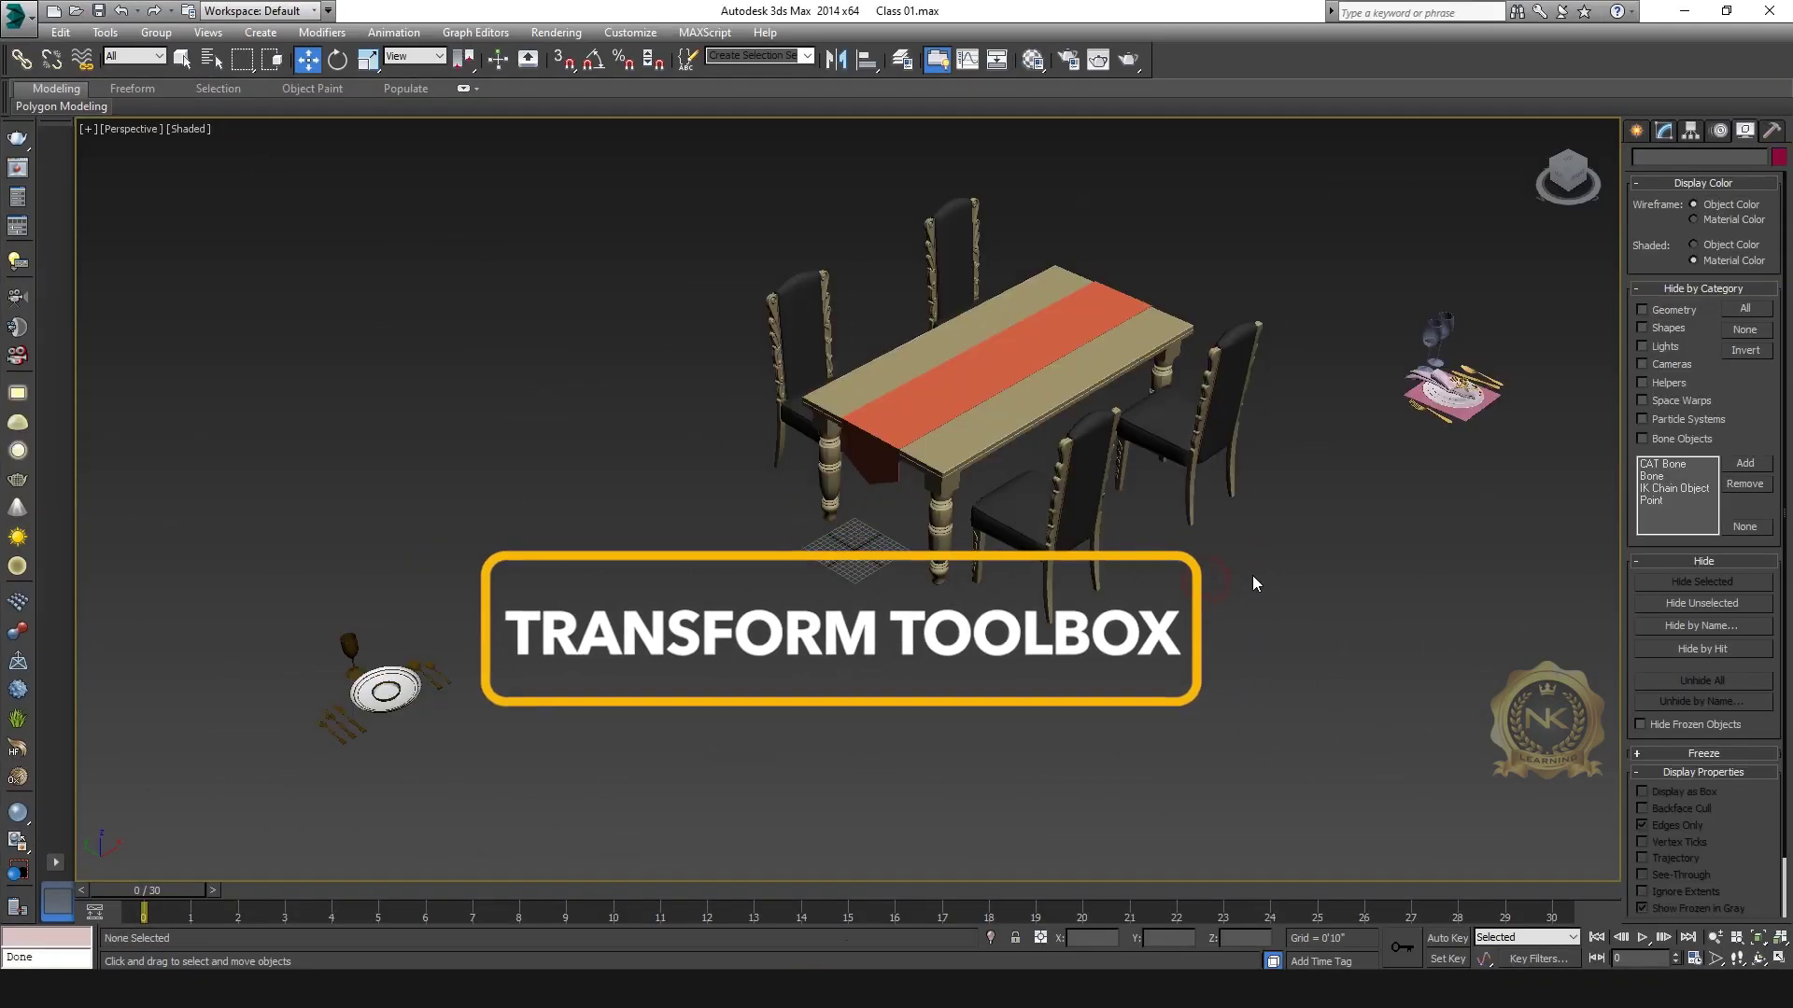
{"action": "middle_click_drag", "start_coordinate": [172, 791], "coordinate": [372, 725]}
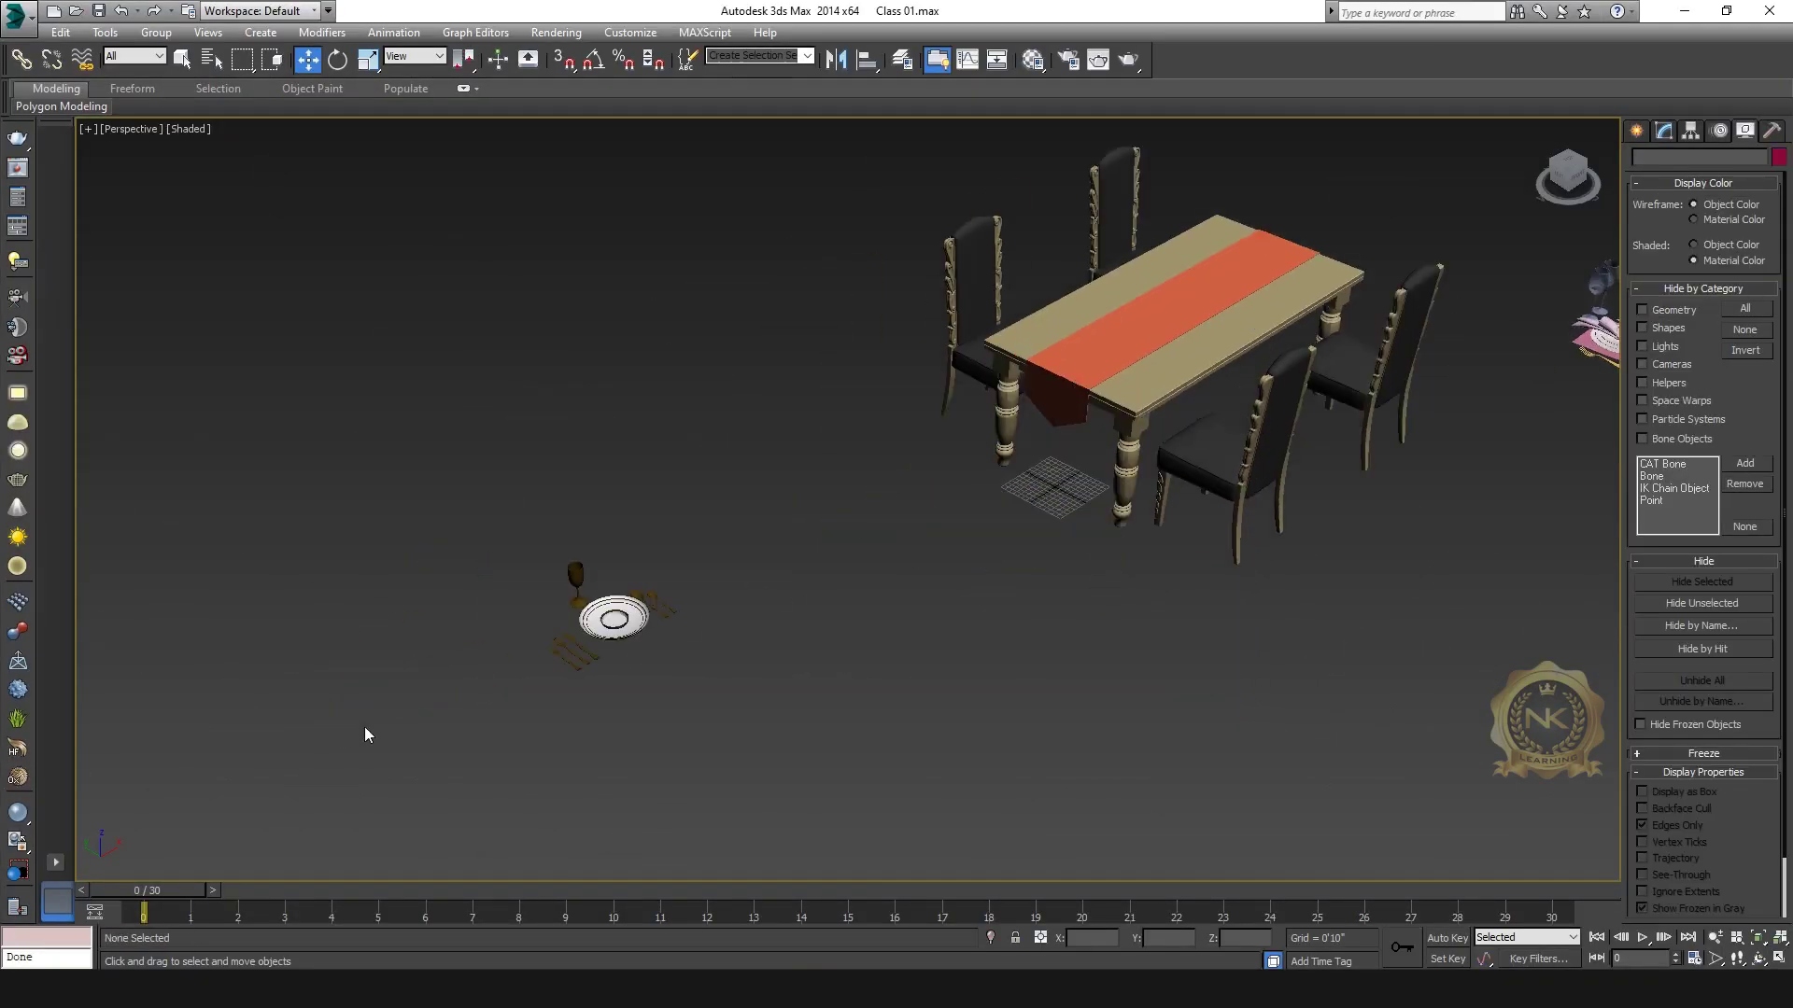
{"action": "scroll", "coordinate": [706, 684], "scroll_direction": "up", "scroll_amount": 3}
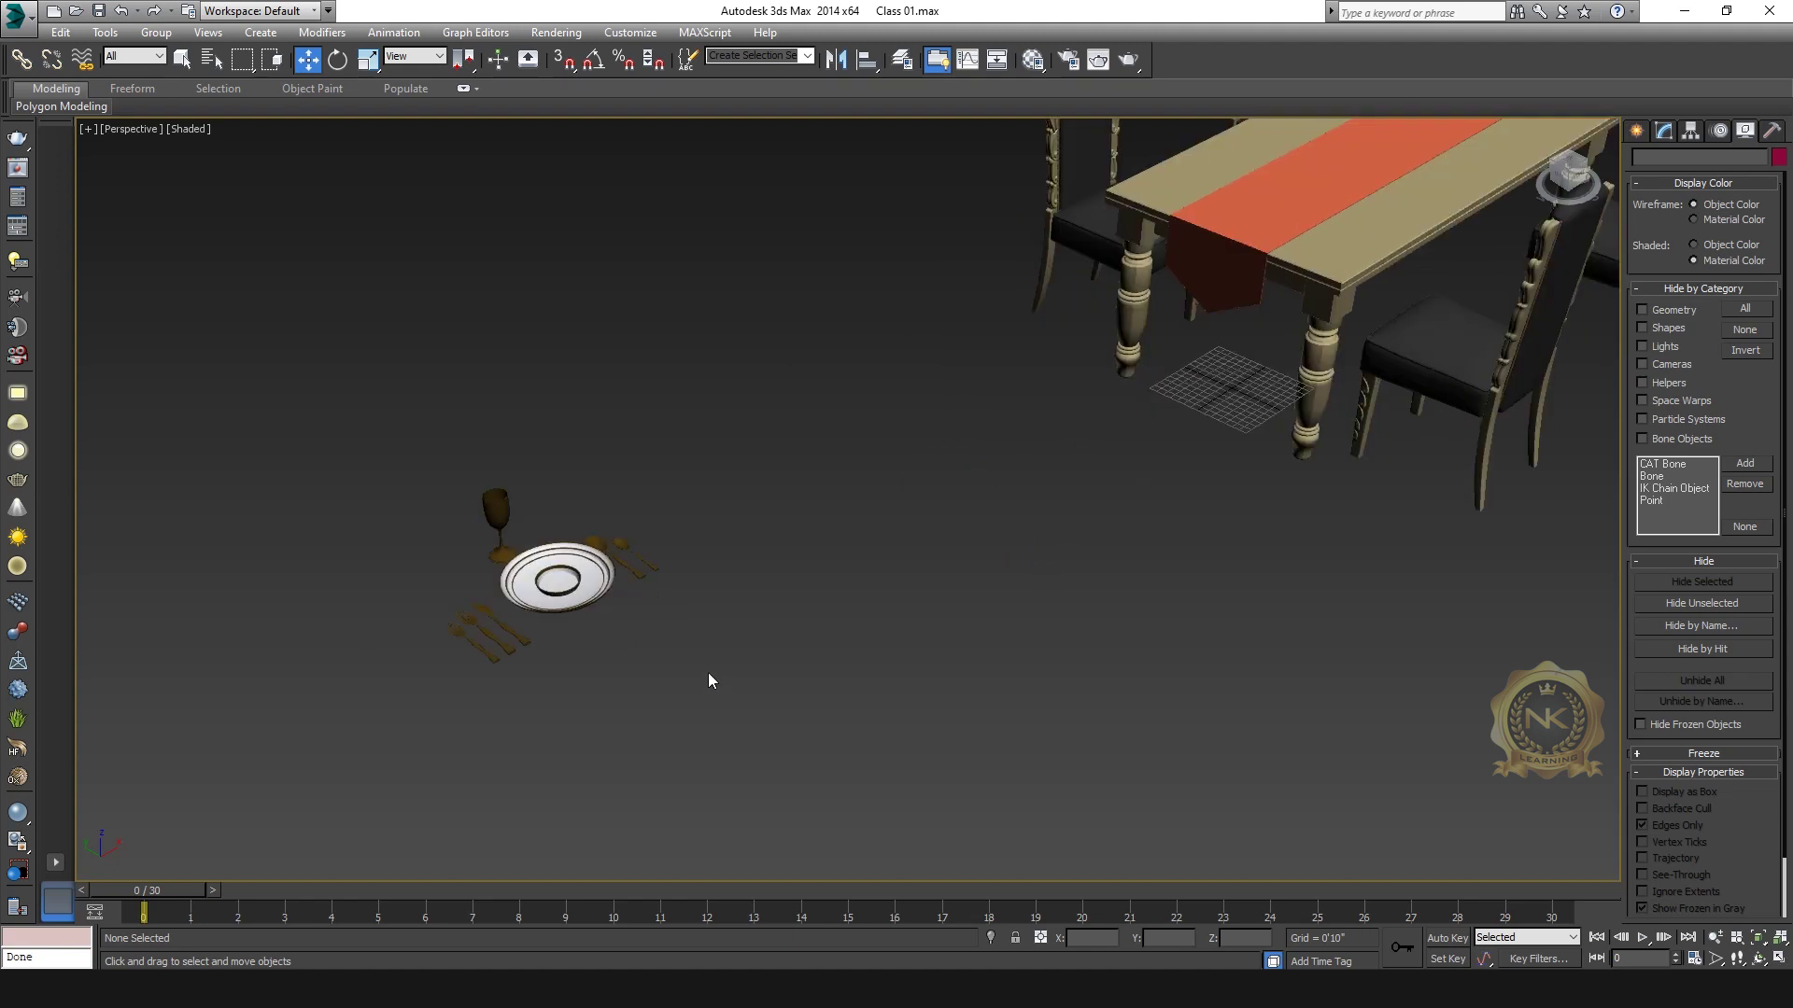
{"action": "left_click", "coordinate": [551, 594]}
{"action": "middle_click_drag", "start_coordinate": [730, 625], "coordinate": [791, 640]}
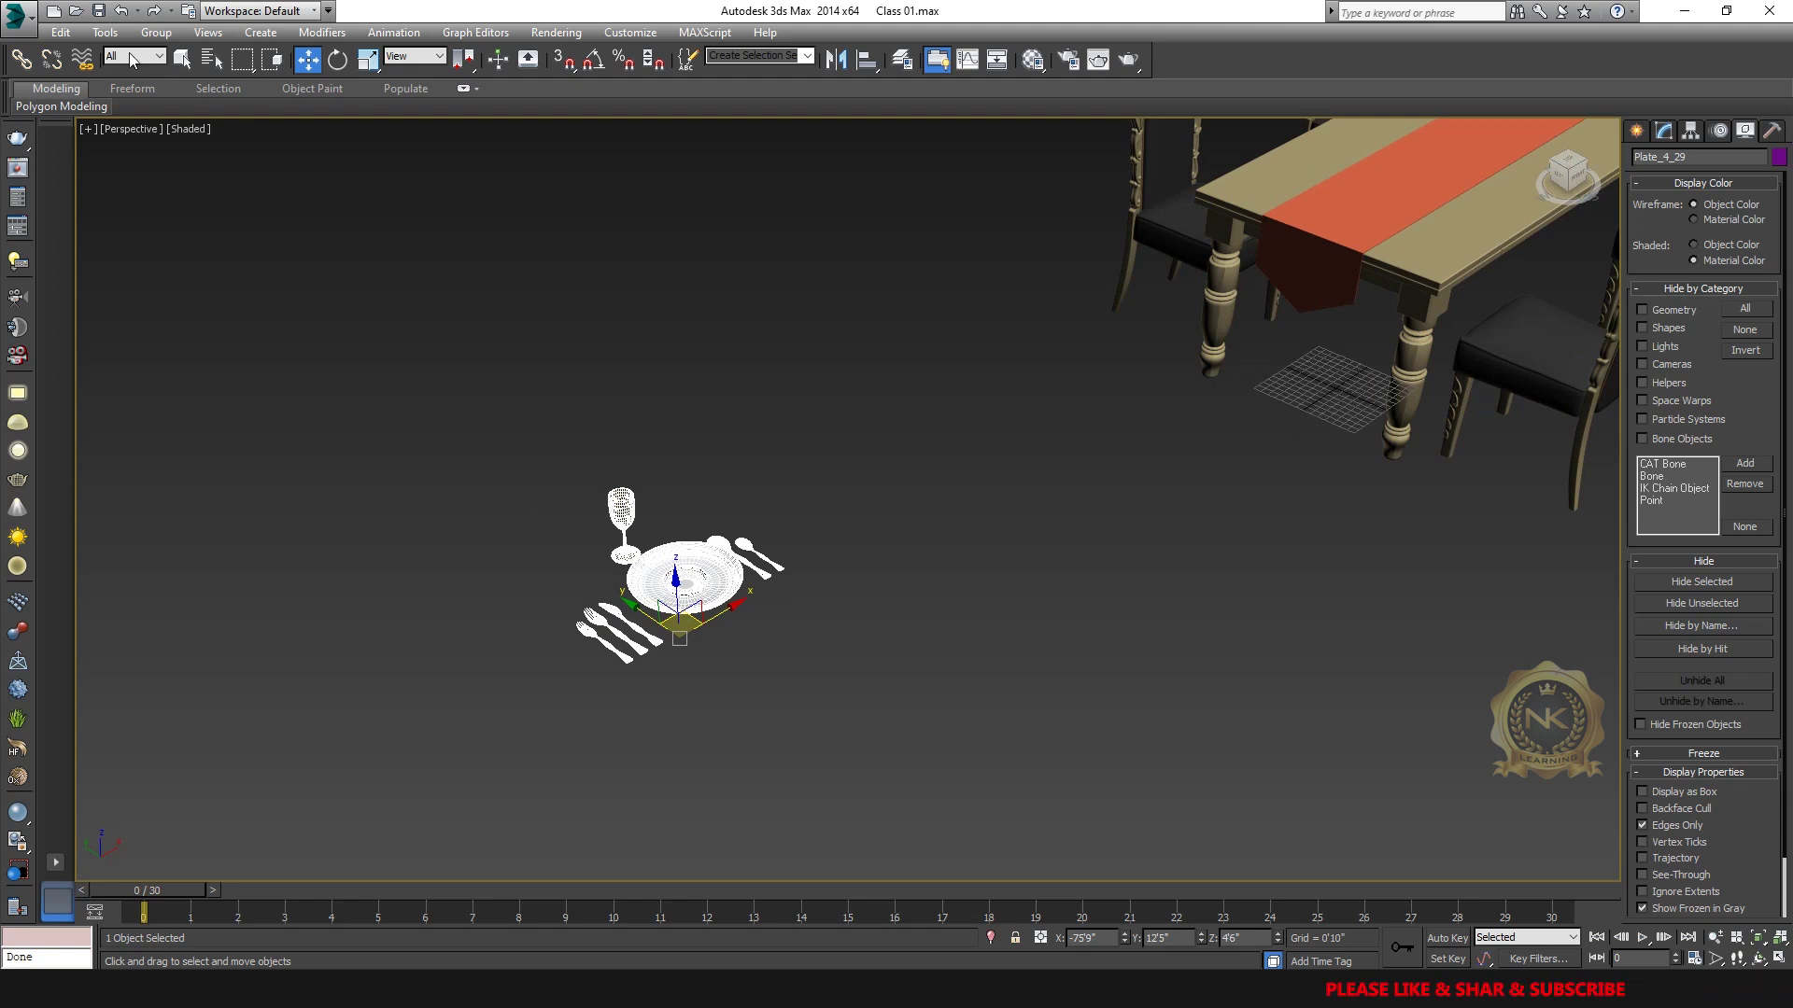
{"action": "left_click", "coordinate": [59, 32]}
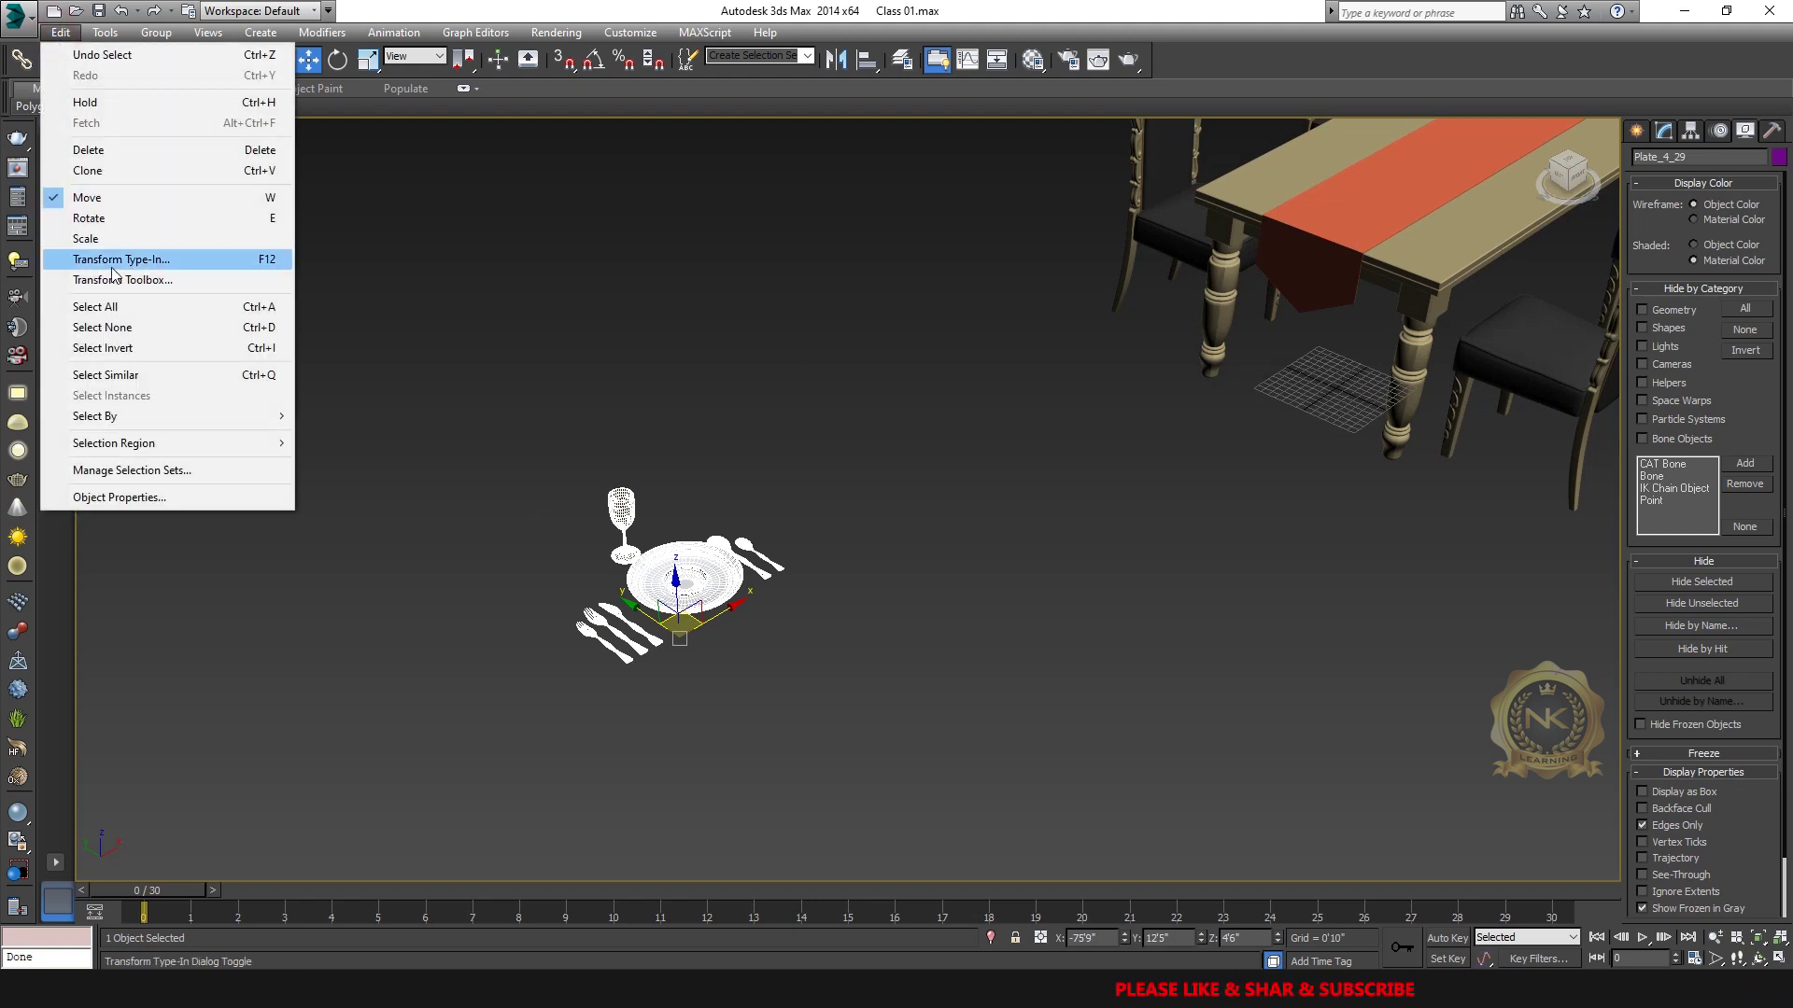
{"action": "left_click", "coordinate": [149, 280]}
{"action": "left_click_drag", "start_coordinate": [207, 343], "coordinate": [274, 268]}
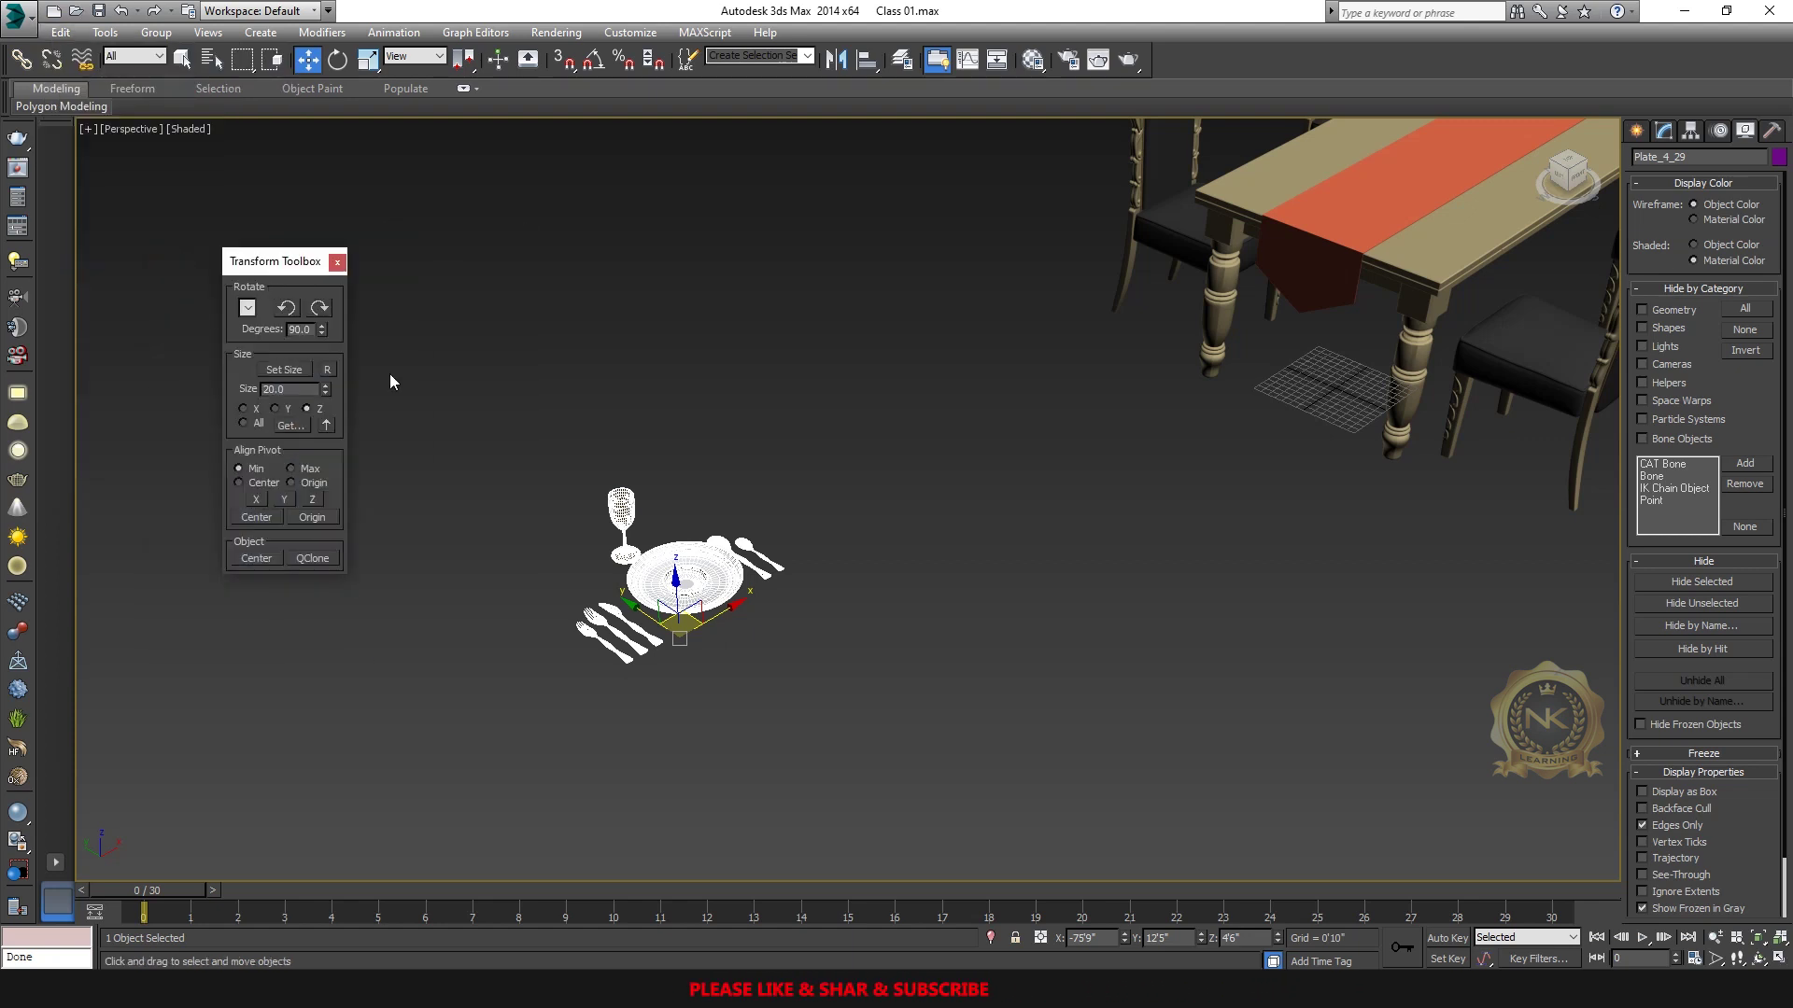
Step: Try rotating the selected place setting in 90-degree increments, clockwise and counterclockwise, with the Transform Toolbox
{"action": "left_click", "coordinate": [319, 309]}
{"action": "left_click", "coordinate": [320, 309]}
{"action": "left_click", "coordinate": [319, 309]}
{"action": "left_click", "coordinate": [319, 309]}
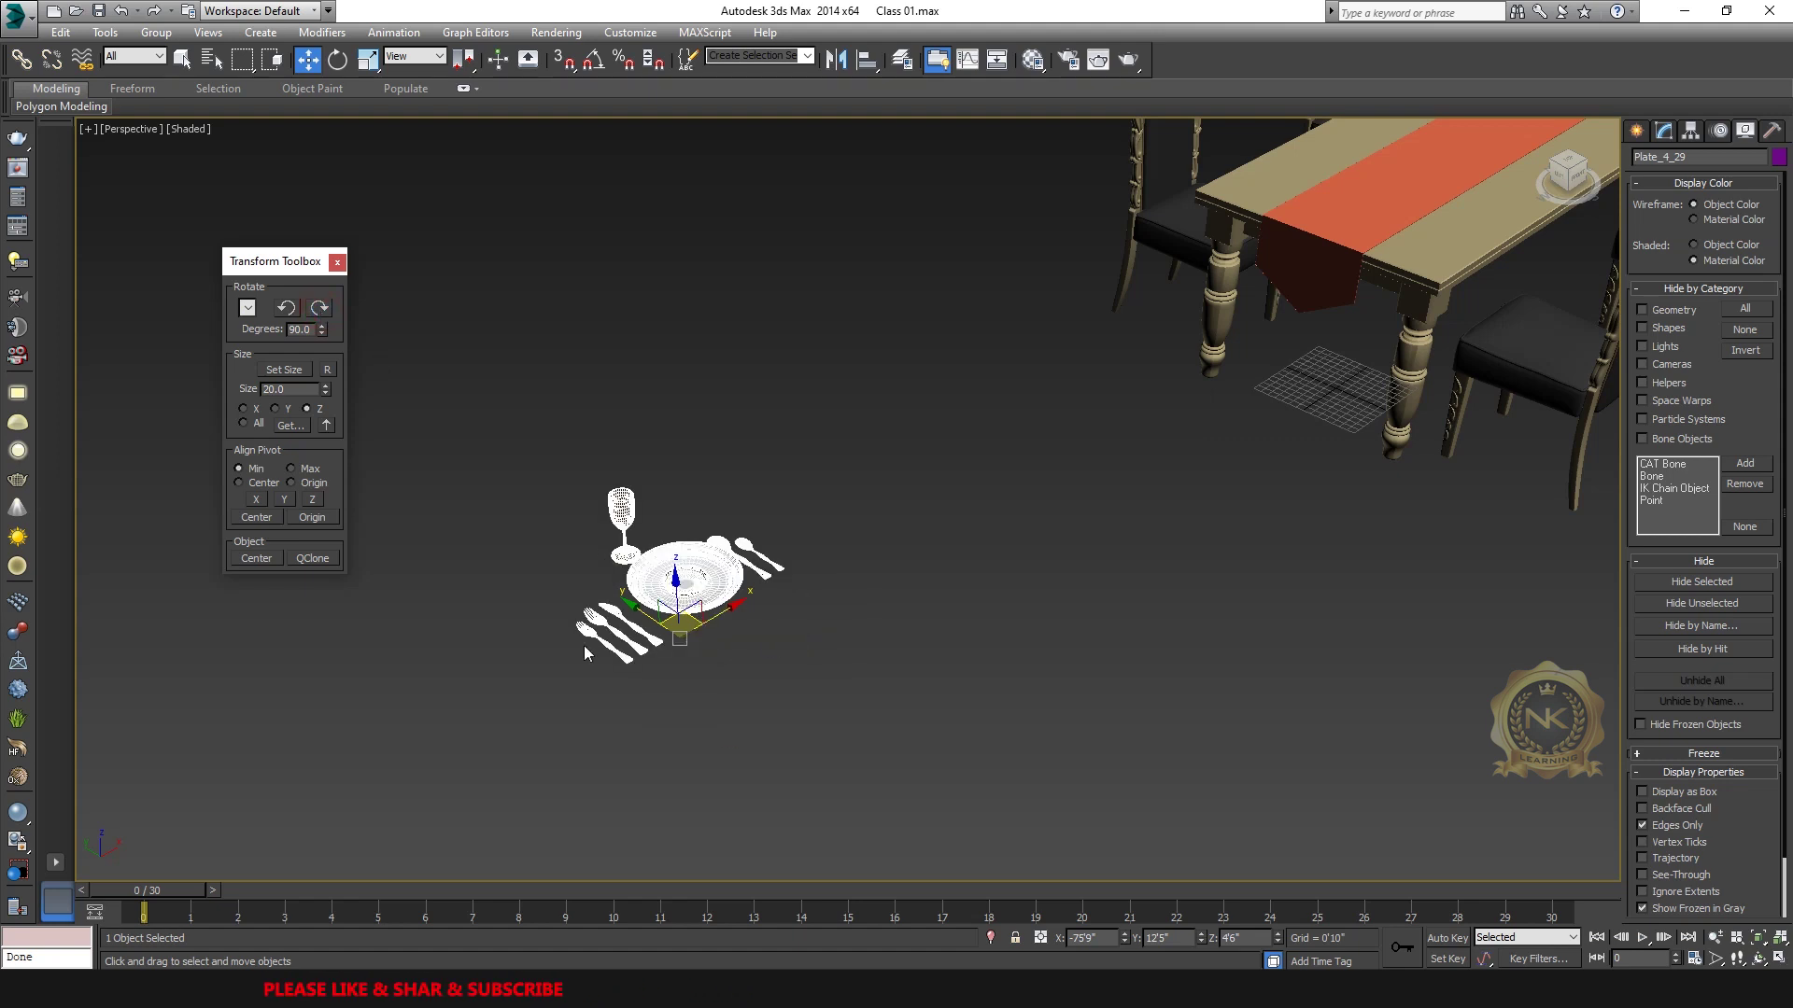
{"action": "left_click", "coordinate": [287, 310]}
{"action": "left_click", "coordinate": [288, 310]}
{"action": "left_click", "coordinate": [287, 310]}
{"action": "left_click", "coordinate": [288, 310]}
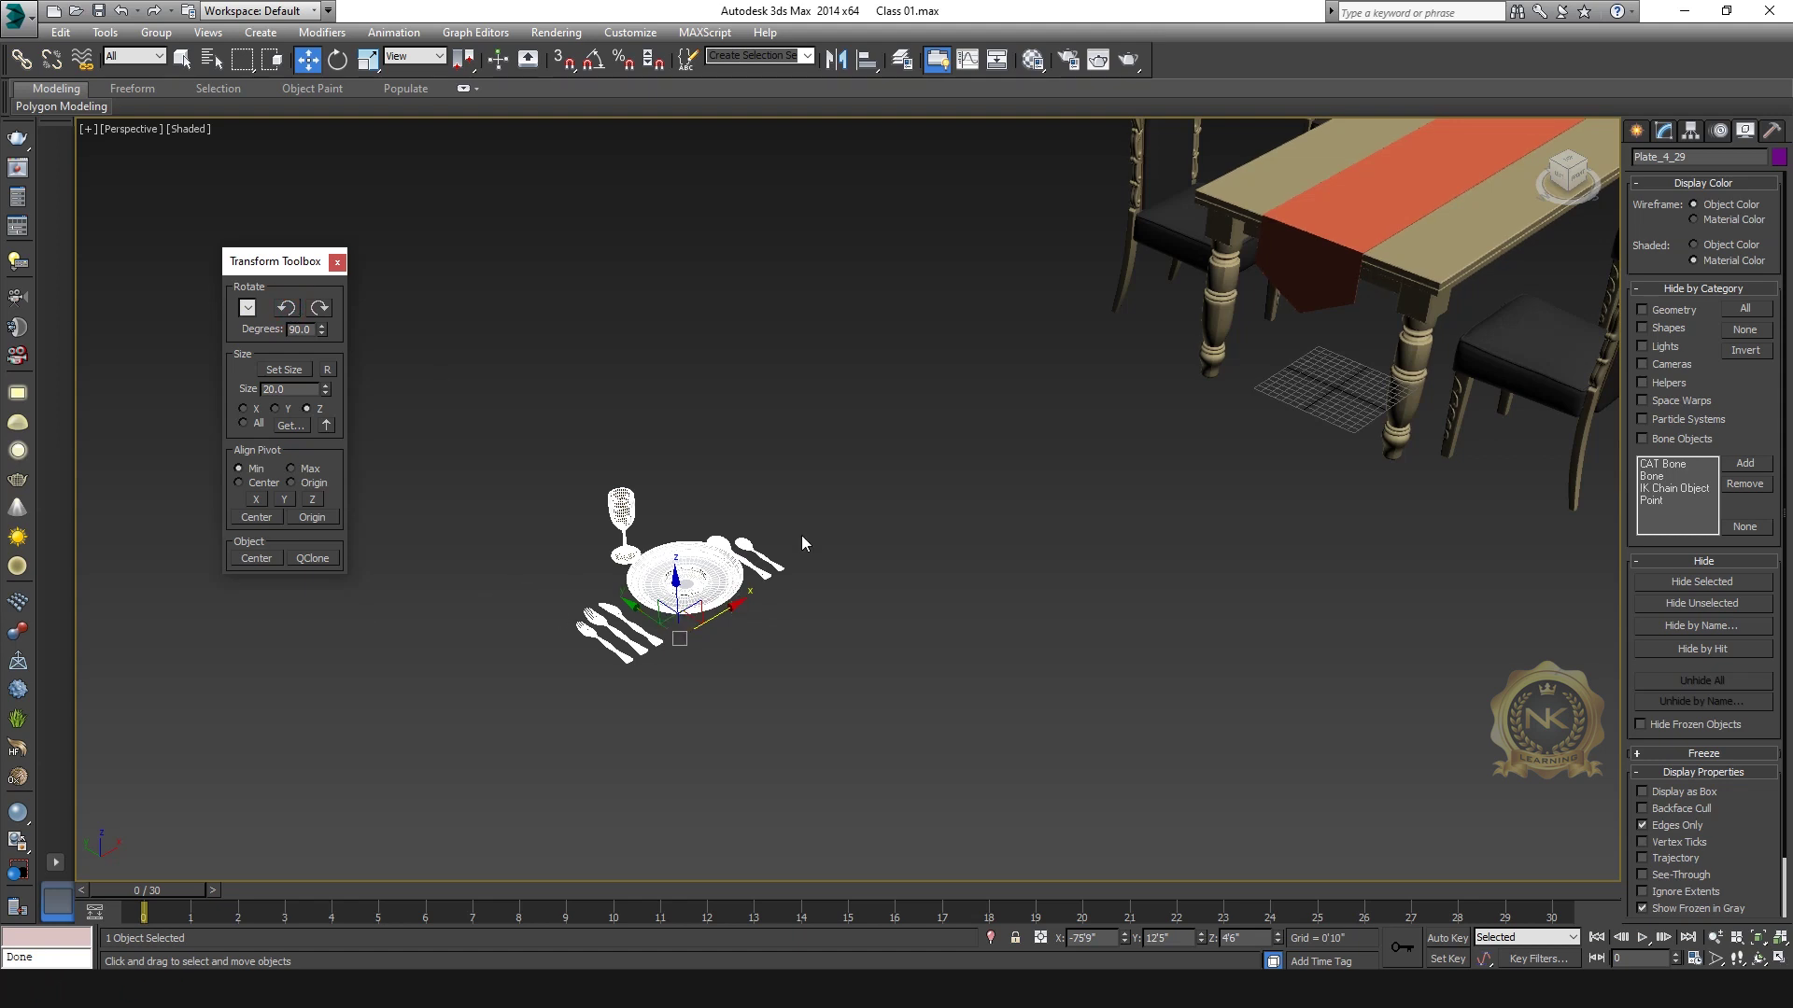
Step: Move the place setting onto the dining table and show it in the Top view for positioning near the first chair
{"action": "middle_click_drag", "start_coordinate": [865, 490], "coordinate": [597, 666]}
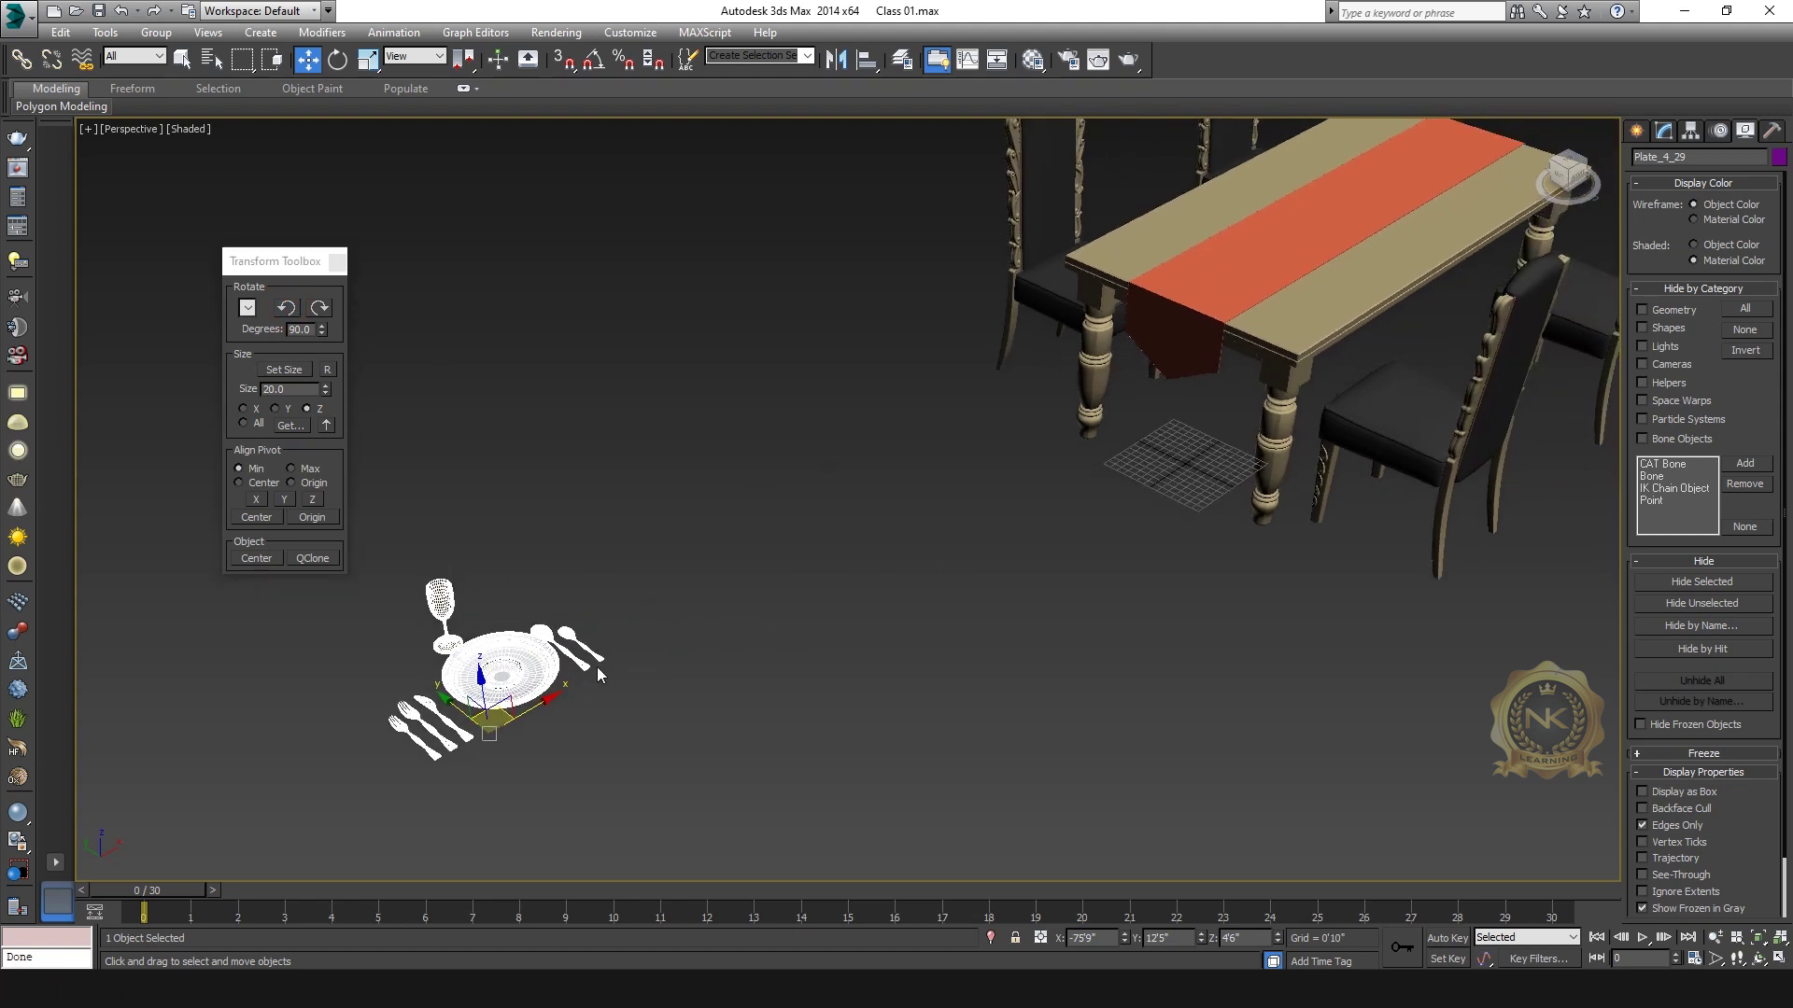
{"action": "left_click_drag", "start_coordinate": [579, 658], "coordinate": [1353, 253]}
{"action": "middle_click_drag", "start_coordinate": [1216, 390], "coordinate": [856, 618]}
{"action": "scroll", "coordinate": [854, 521], "scroll_direction": "up", "scroll_amount": 5}
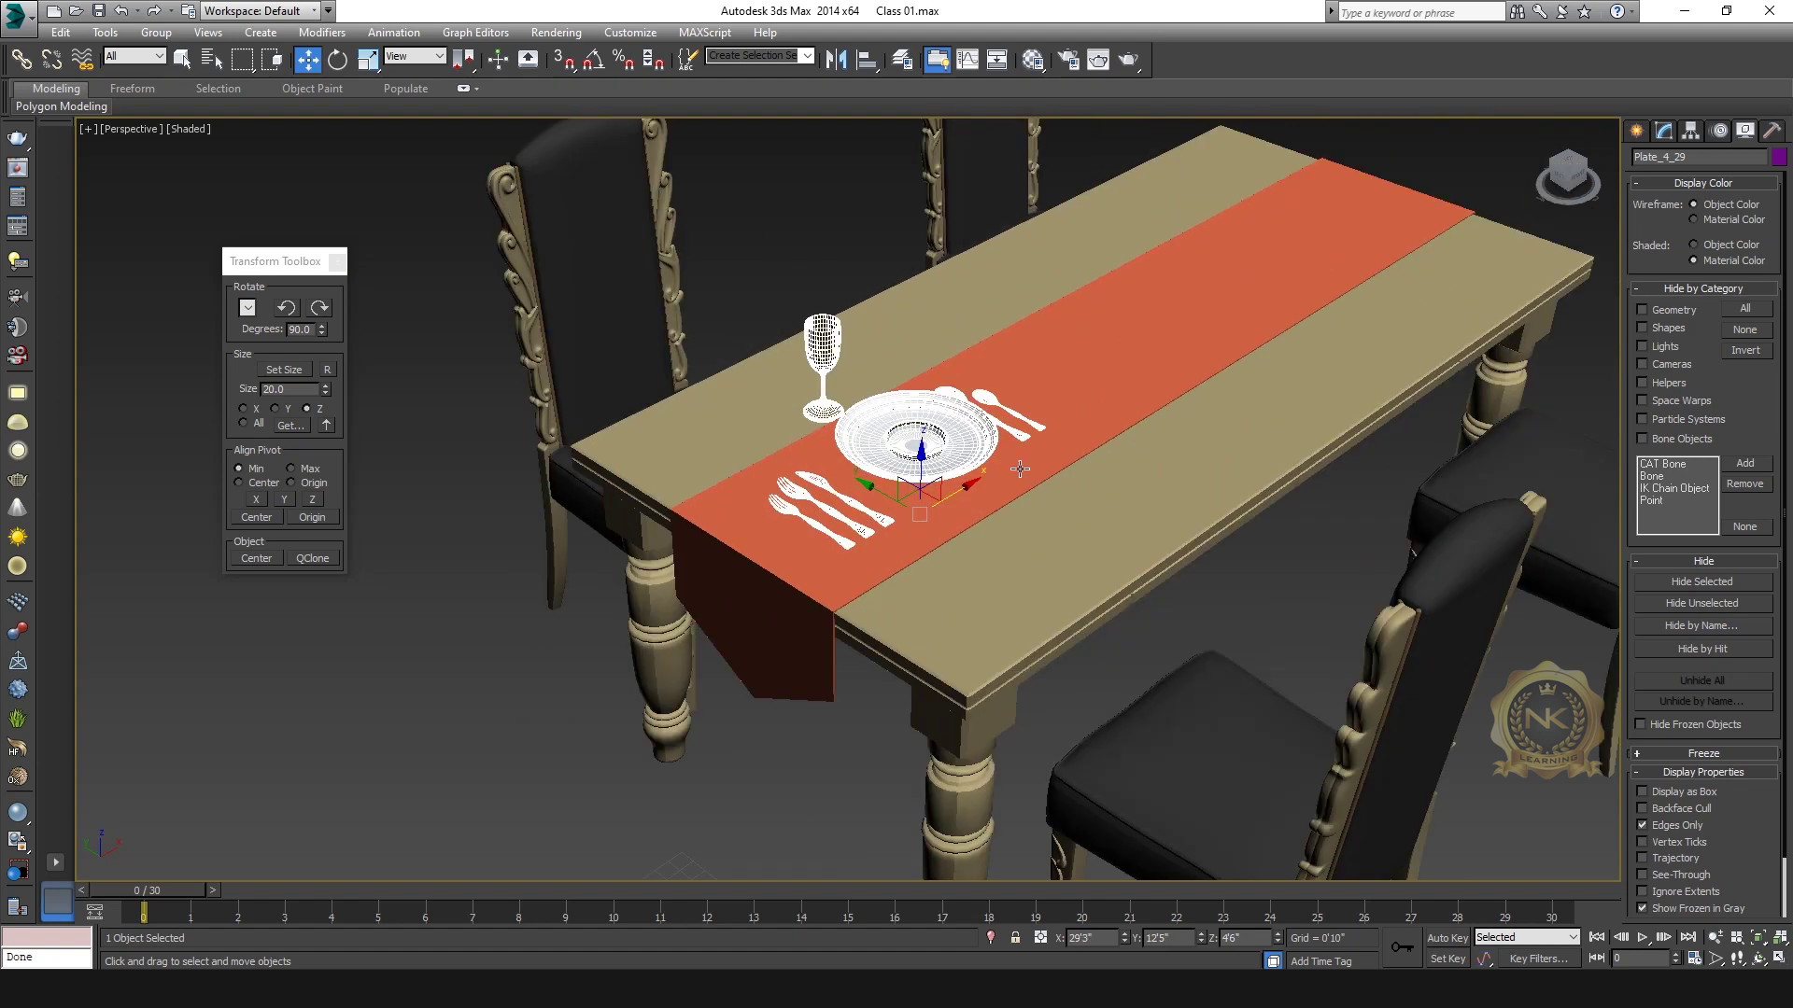
{"action": "key", "text": "alt+w"}
{"action": "key", "text": "alt+w"}
{"action": "scroll", "coordinate": [1494, 560], "scroll_direction": "up", "scroll_amount": 3}
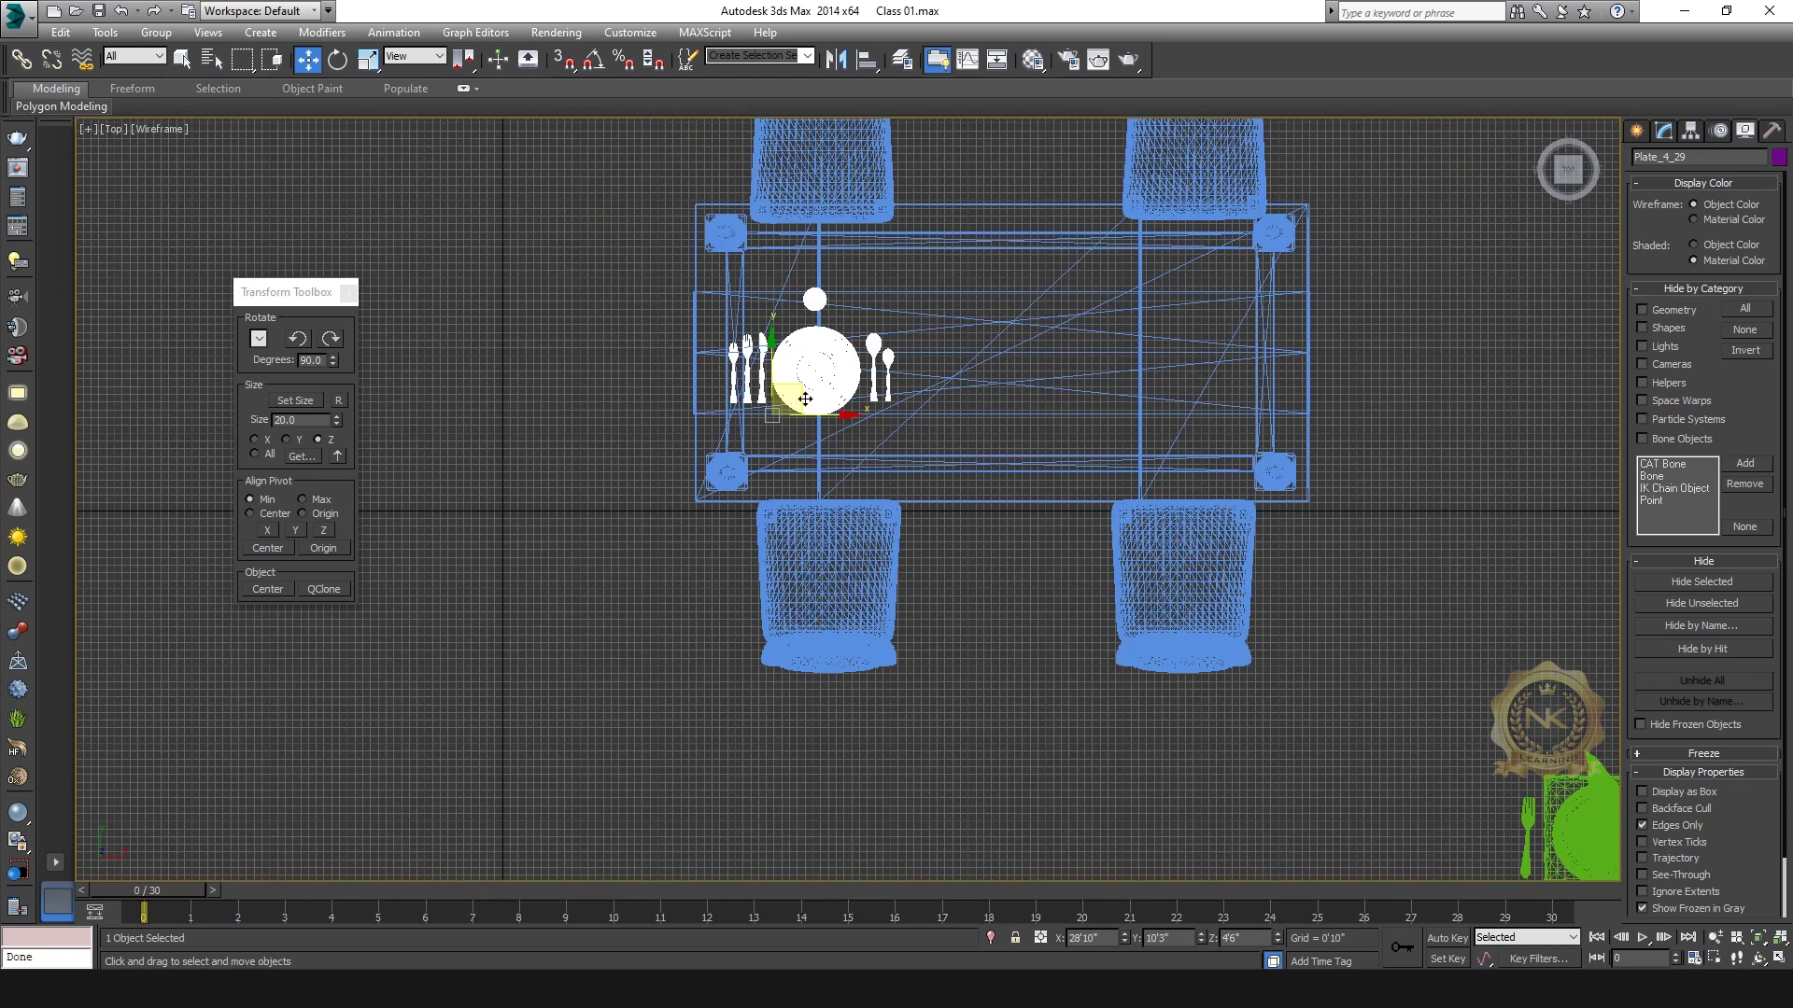
Step: Clone the place setting as an instance in front of the adjacent chair, and clone both settings toward the table's opposite side
{"action": "mouse_move", "coordinate": [815, 447]}
{"action": "left_mouse_down"}
{"action": "mouse_move", "coordinate": [793, 458]}
{"action": "mouse_move", "coordinate": [827, 497]}
{"action": "mouse_move", "coordinate": [1137, 486]}
{"action": "mouse_move", "coordinate": [1204, 509]}
{"action": "left_mouse_up"}
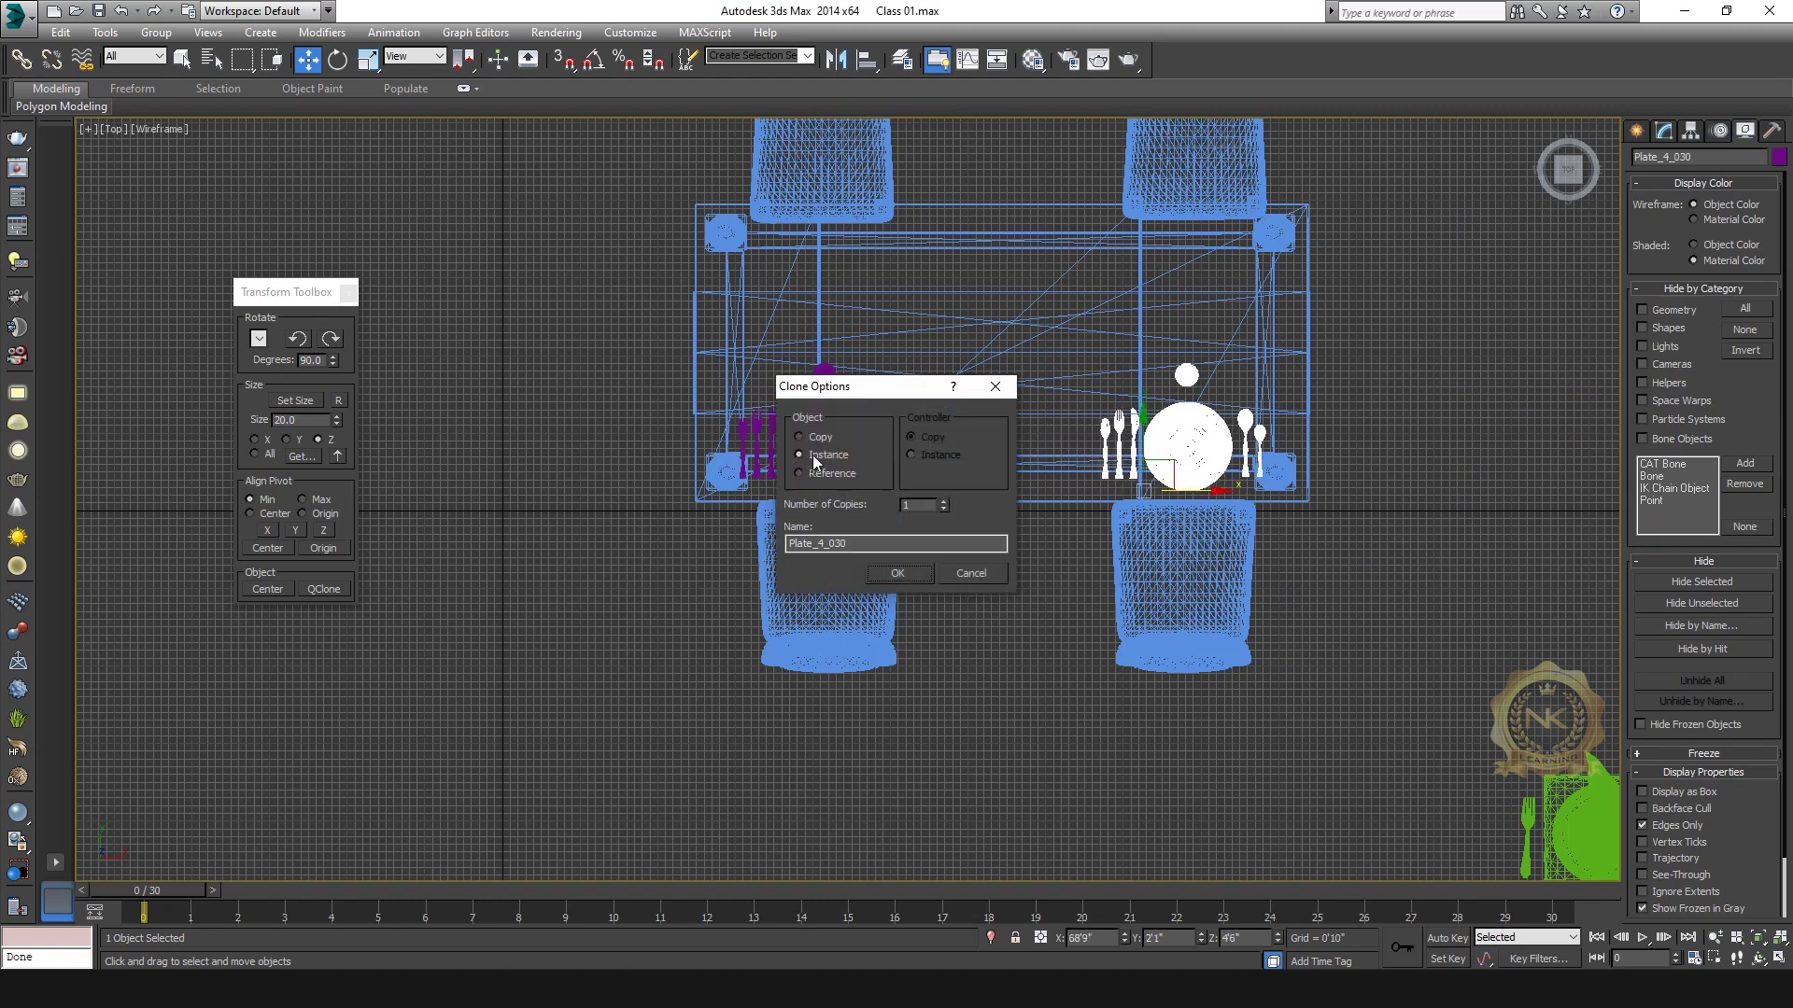
{"action": "left_click", "coordinate": [895, 576]}
{"action": "left_click", "coordinate": [874, 451], "text": "ctrl"}
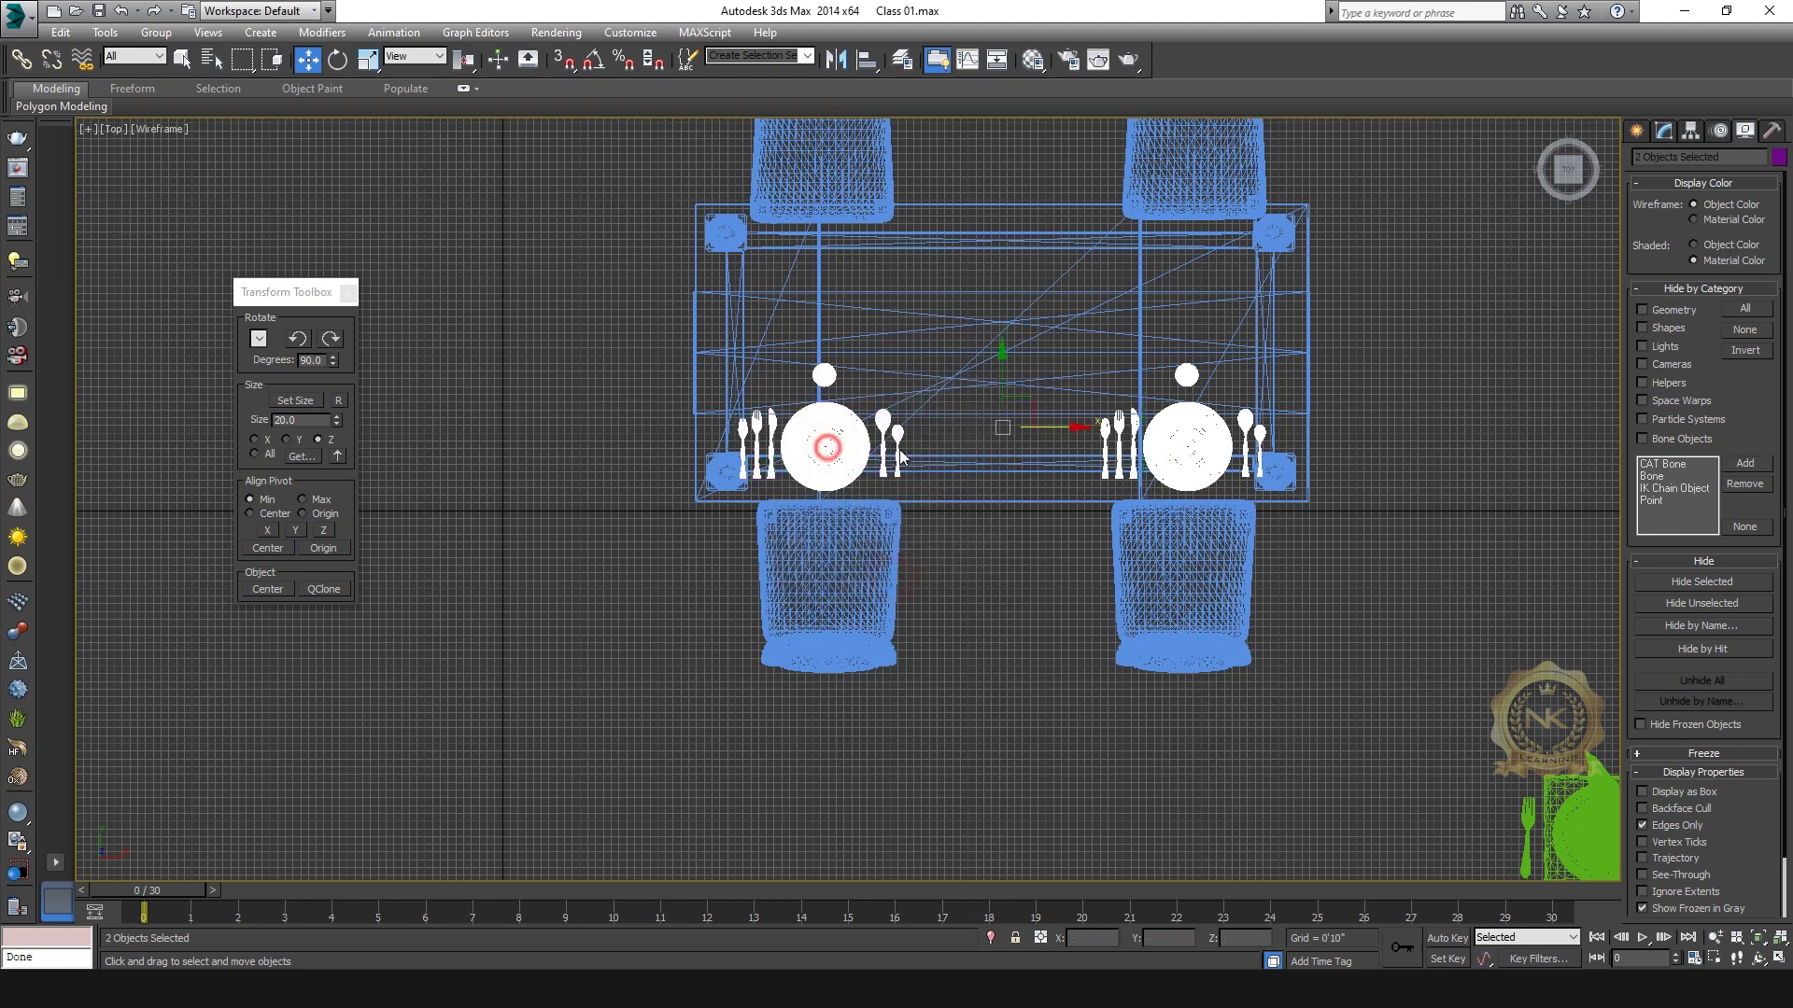
{"action": "left_click_drag", "start_coordinate": [1004, 382], "coordinate": [1016, 215], "text": "shift"}
{"action": "left_click", "coordinate": [897, 571]}
Step: Rotate the two new place settings 180 degrees, position them at the opposite chairs, and close the Transform Toolbox
{"action": "left_click", "coordinate": [332, 347]}
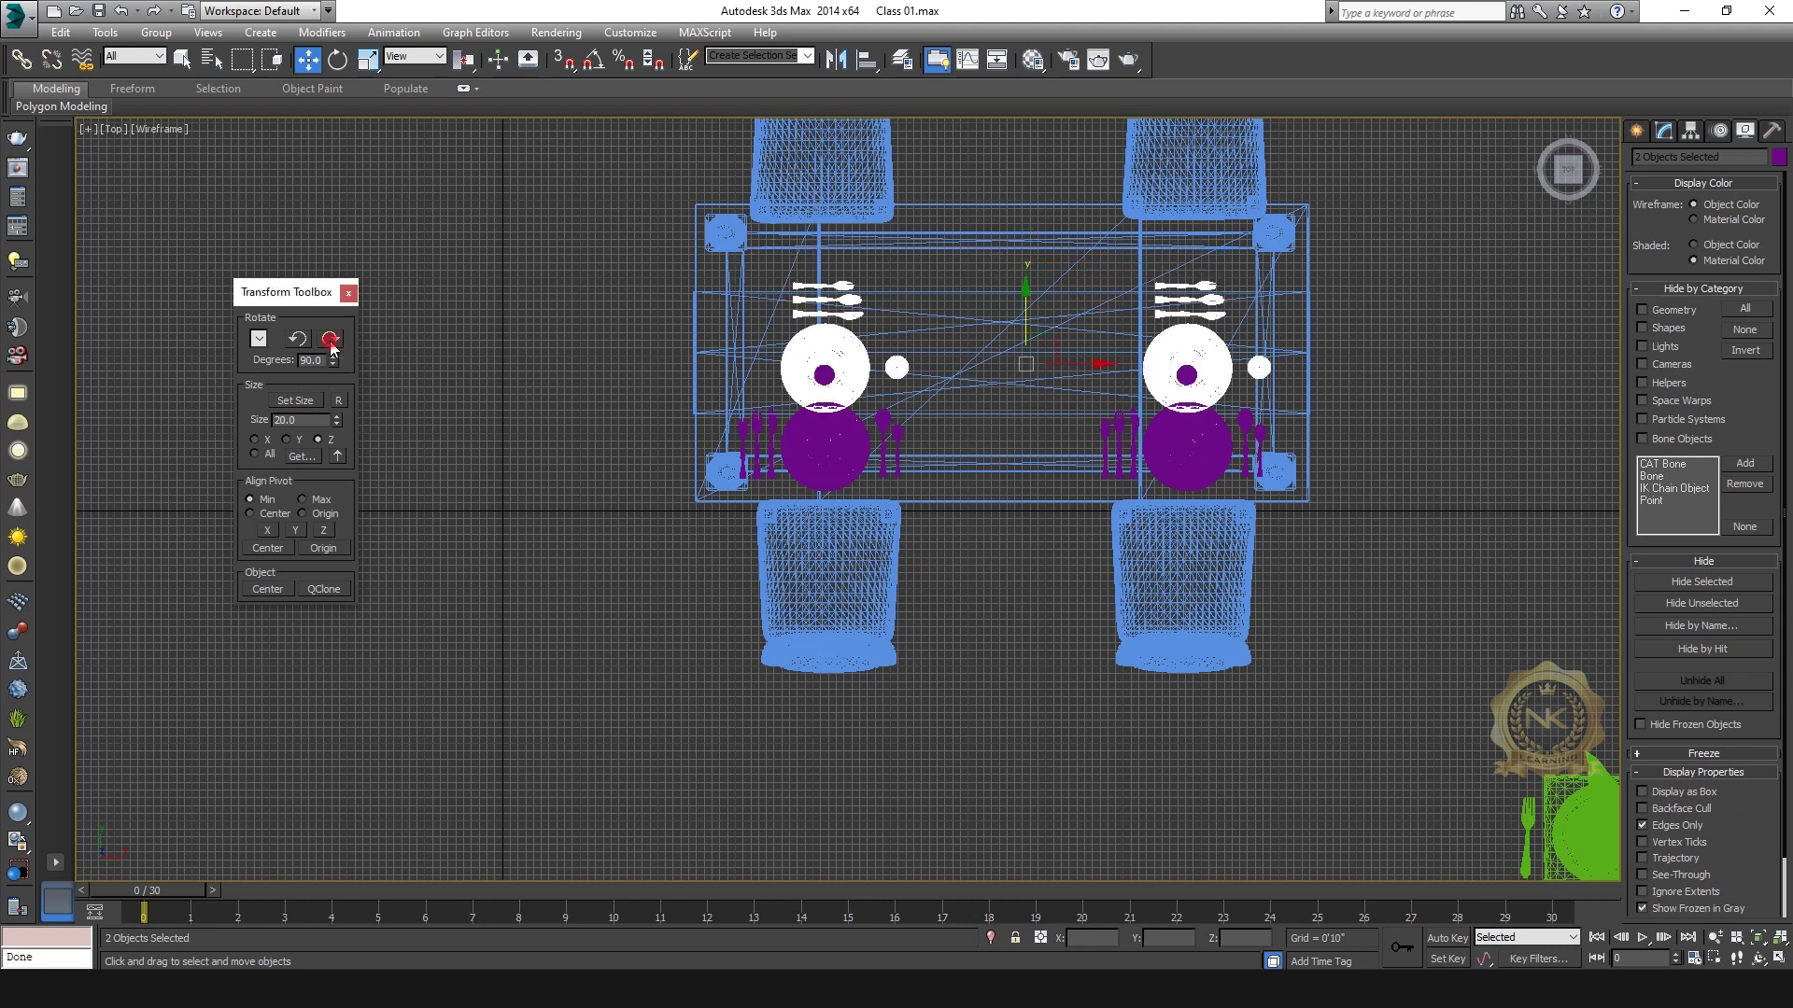
{"action": "left_click", "coordinate": [331, 348]}
{"action": "left_click_drag", "start_coordinate": [943, 373], "coordinate": [1023, 280]}
{"action": "key", "text": "p"}
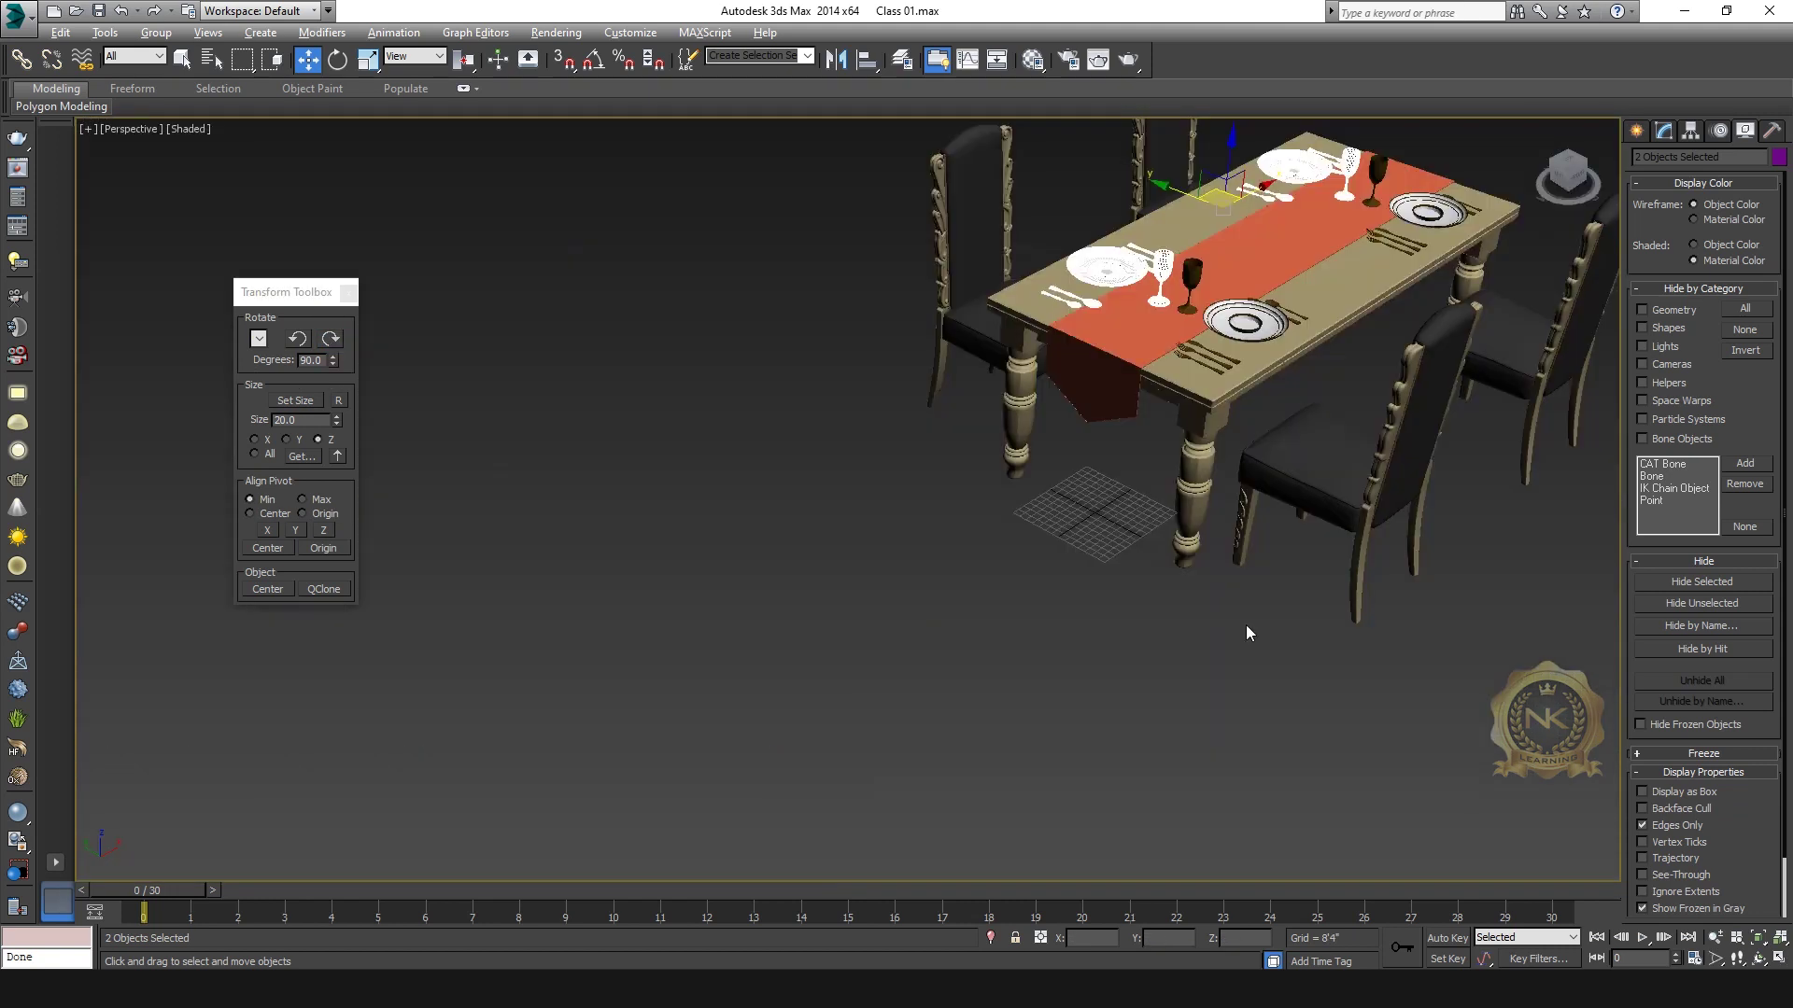
{"action": "middle_click_drag", "start_coordinate": [1218, 554], "coordinate": [1037, 643]}
{"action": "scroll", "coordinate": [997, 373], "scroll_direction": "up", "scroll_amount": 3}
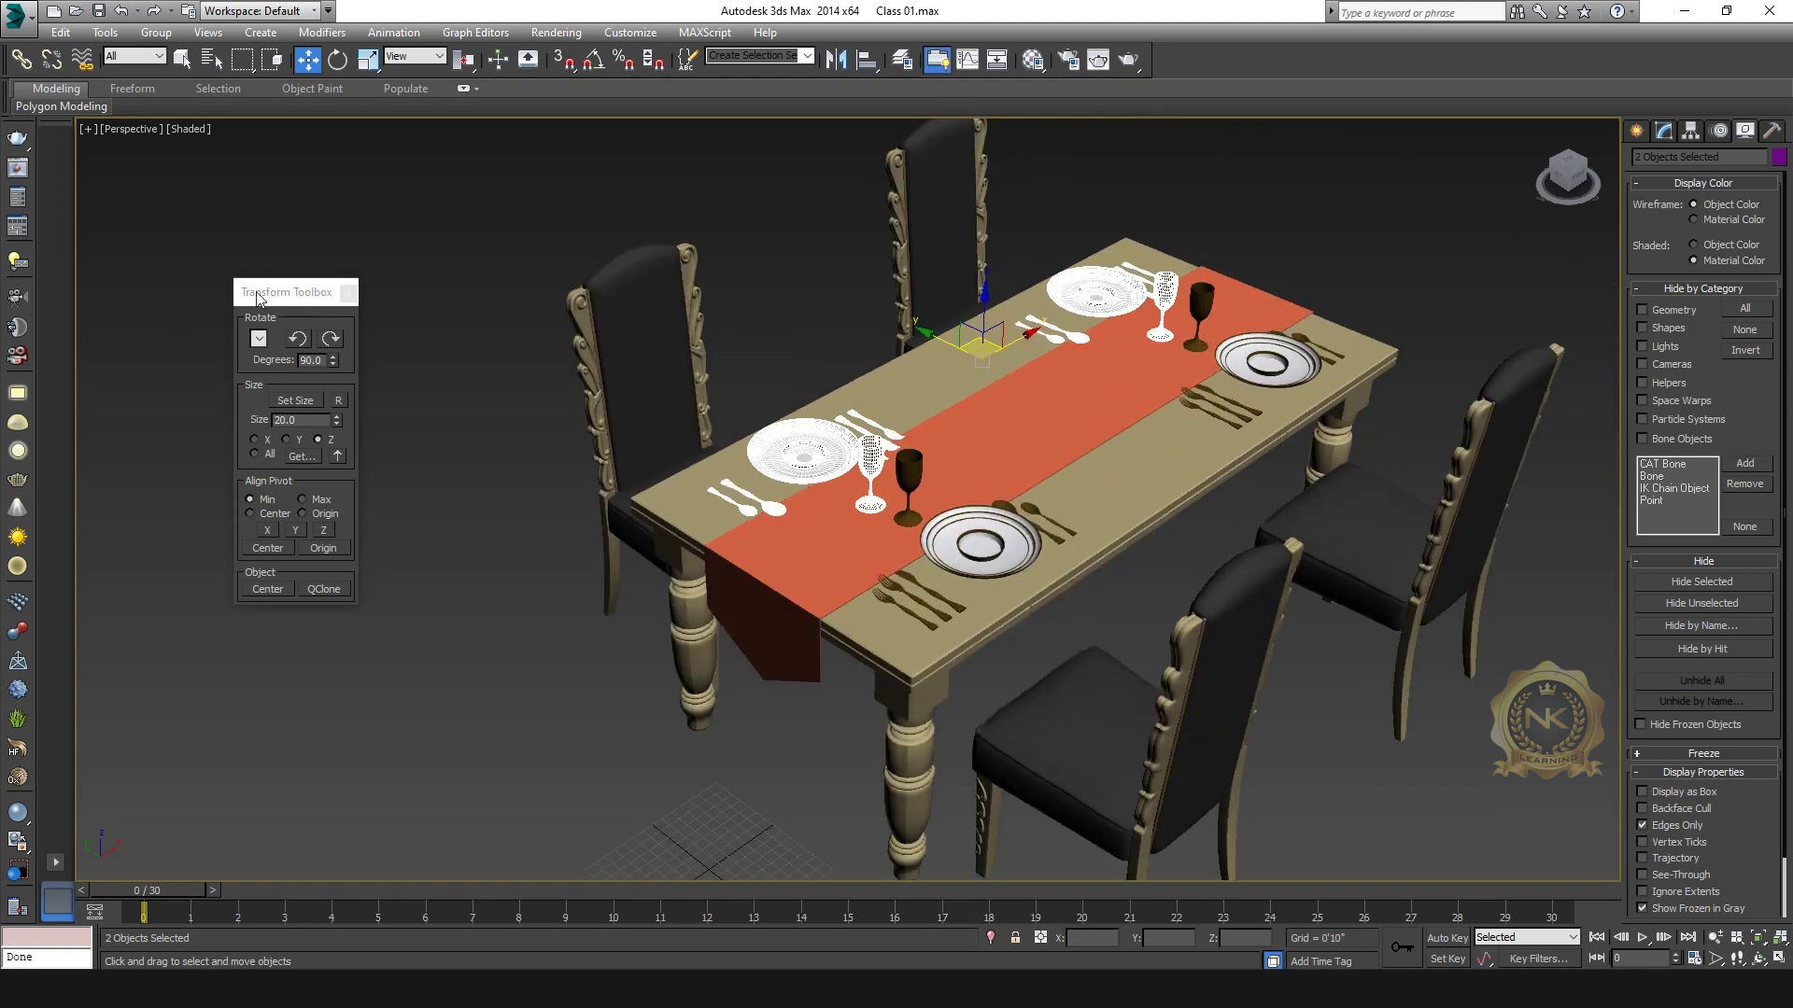
{"action": "left_click", "coordinate": [348, 294]}
Step: Add a Substitute modifier to the white place setting at the far end of the table's near side
{"action": "scroll", "coordinate": [1161, 641], "scroll_direction": "down", "scroll_amount": 5}
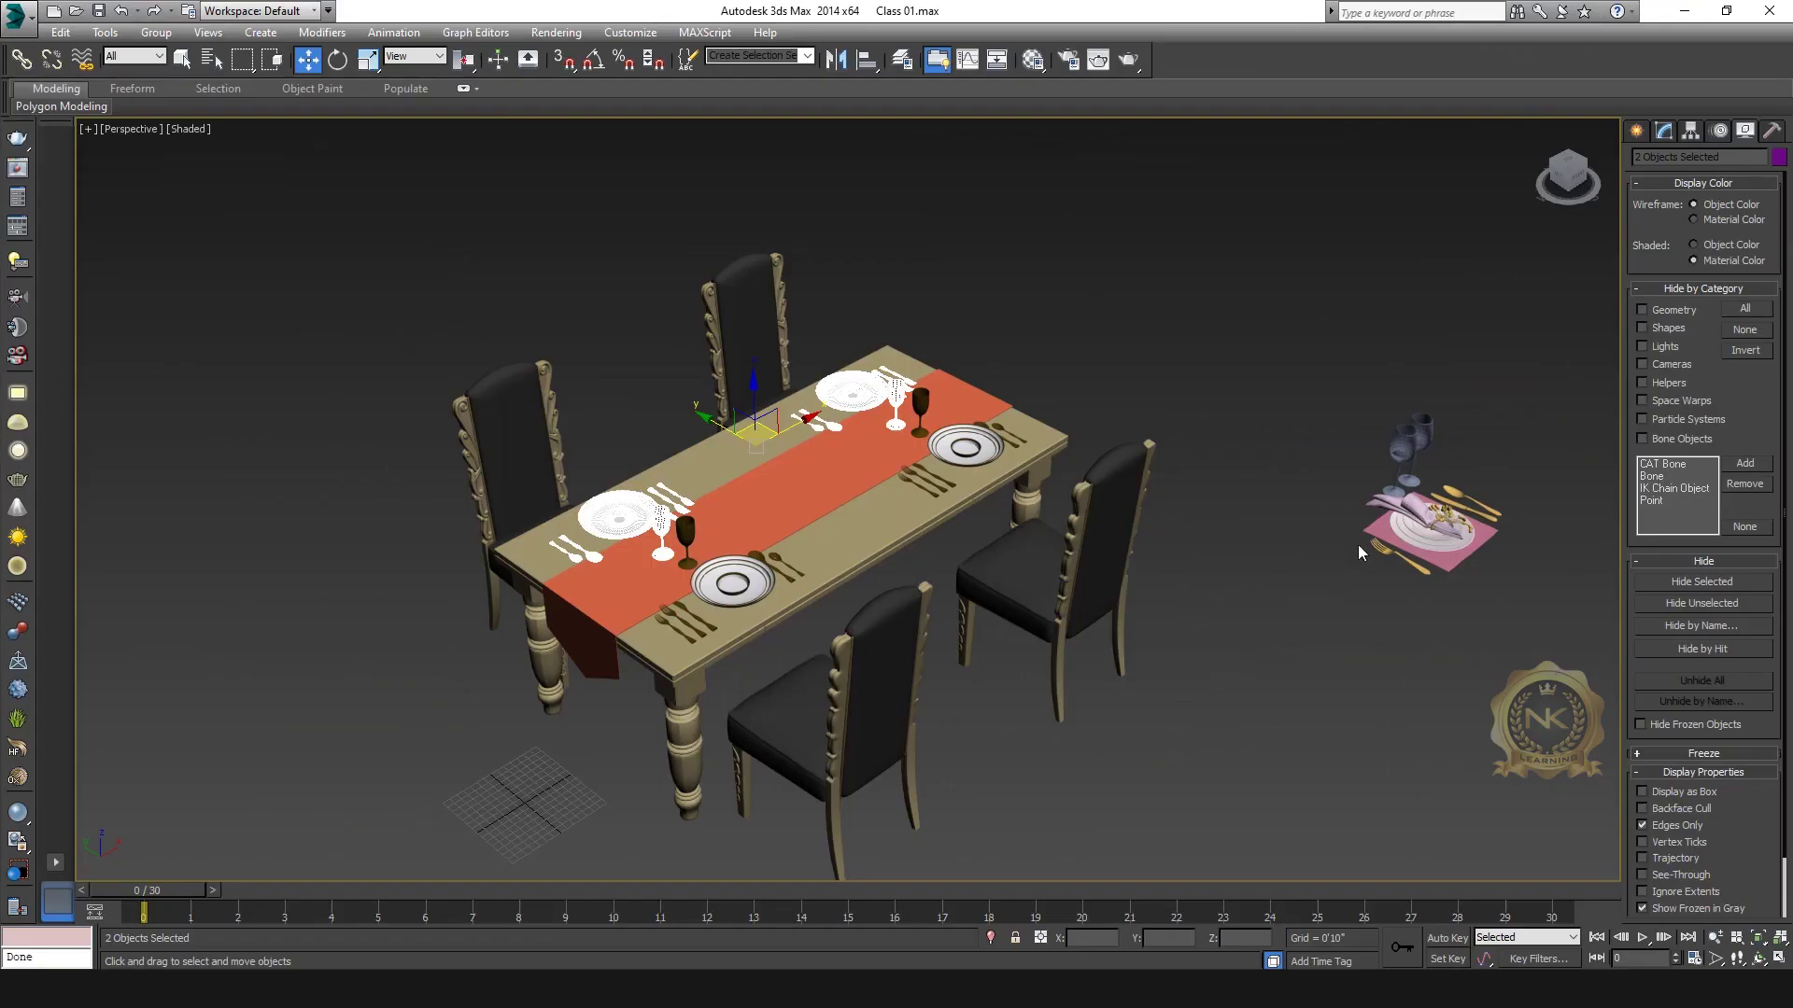
{"action": "scroll", "coordinate": [1358, 553], "scroll_direction": "up", "scroll_amount": 3}
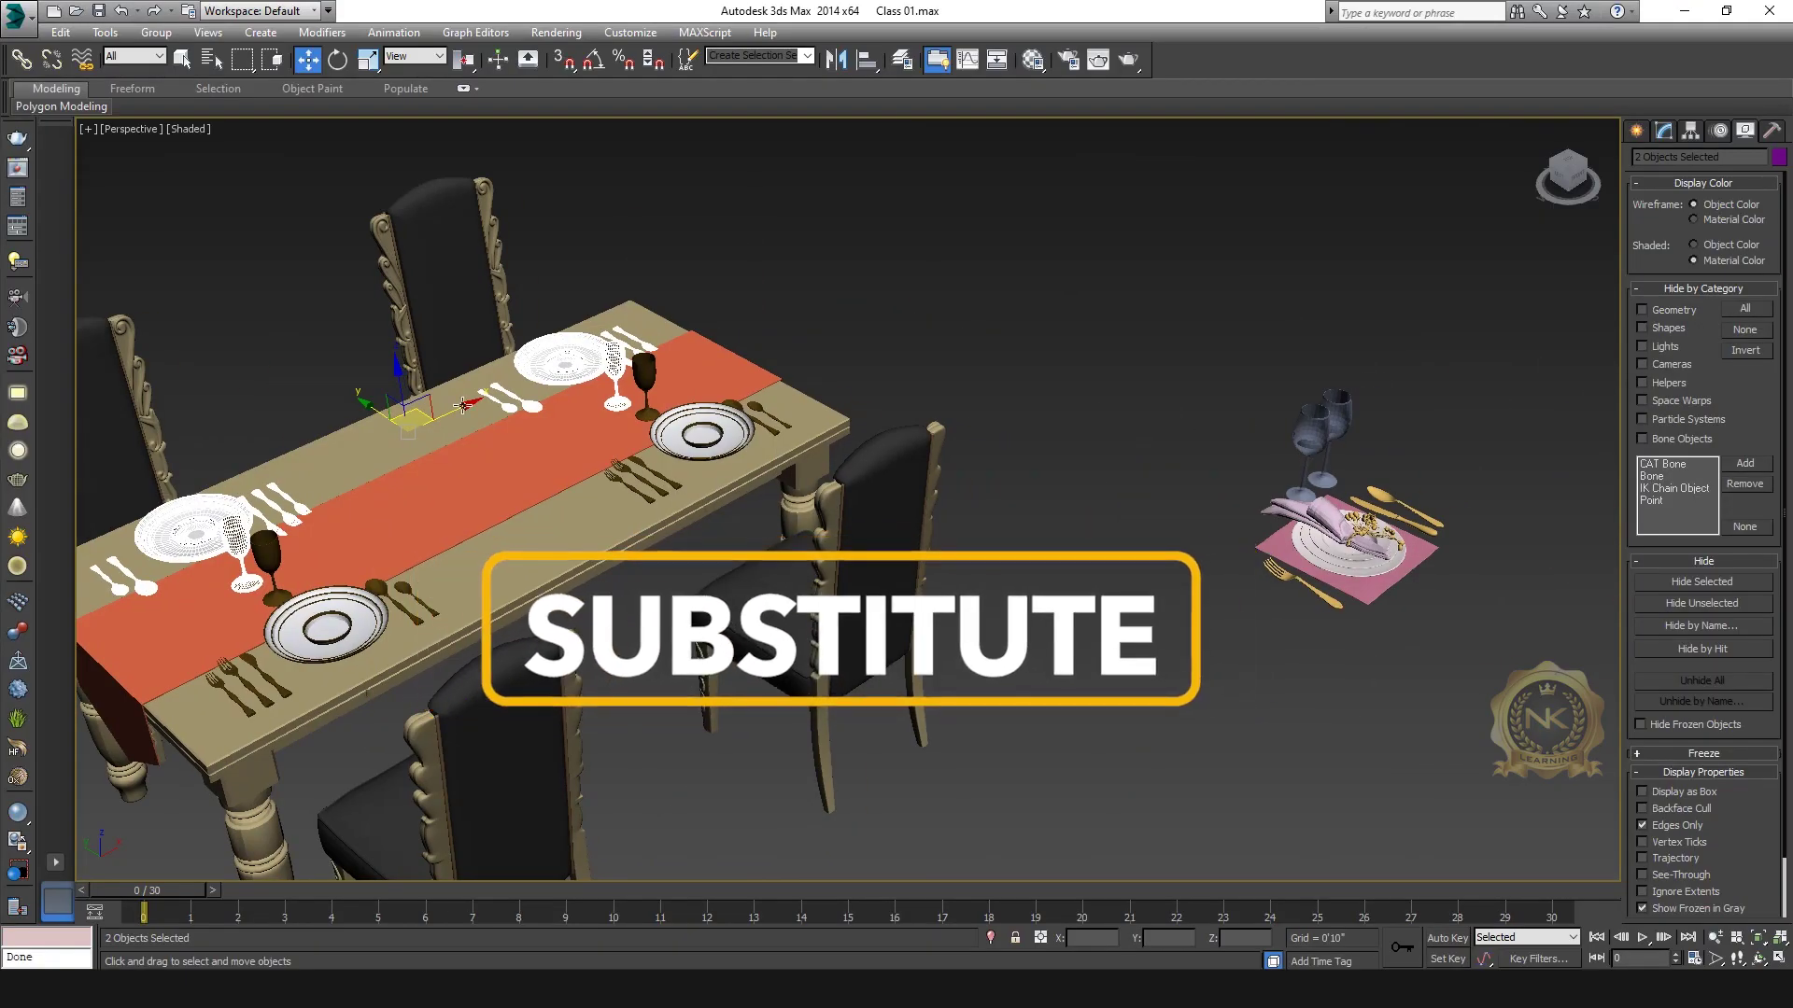
{"action": "left_click", "coordinate": [1301, 567]}
{"action": "middle_click_drag", "start_coordinate": [784, 646], "coordinate": [929, 612]}
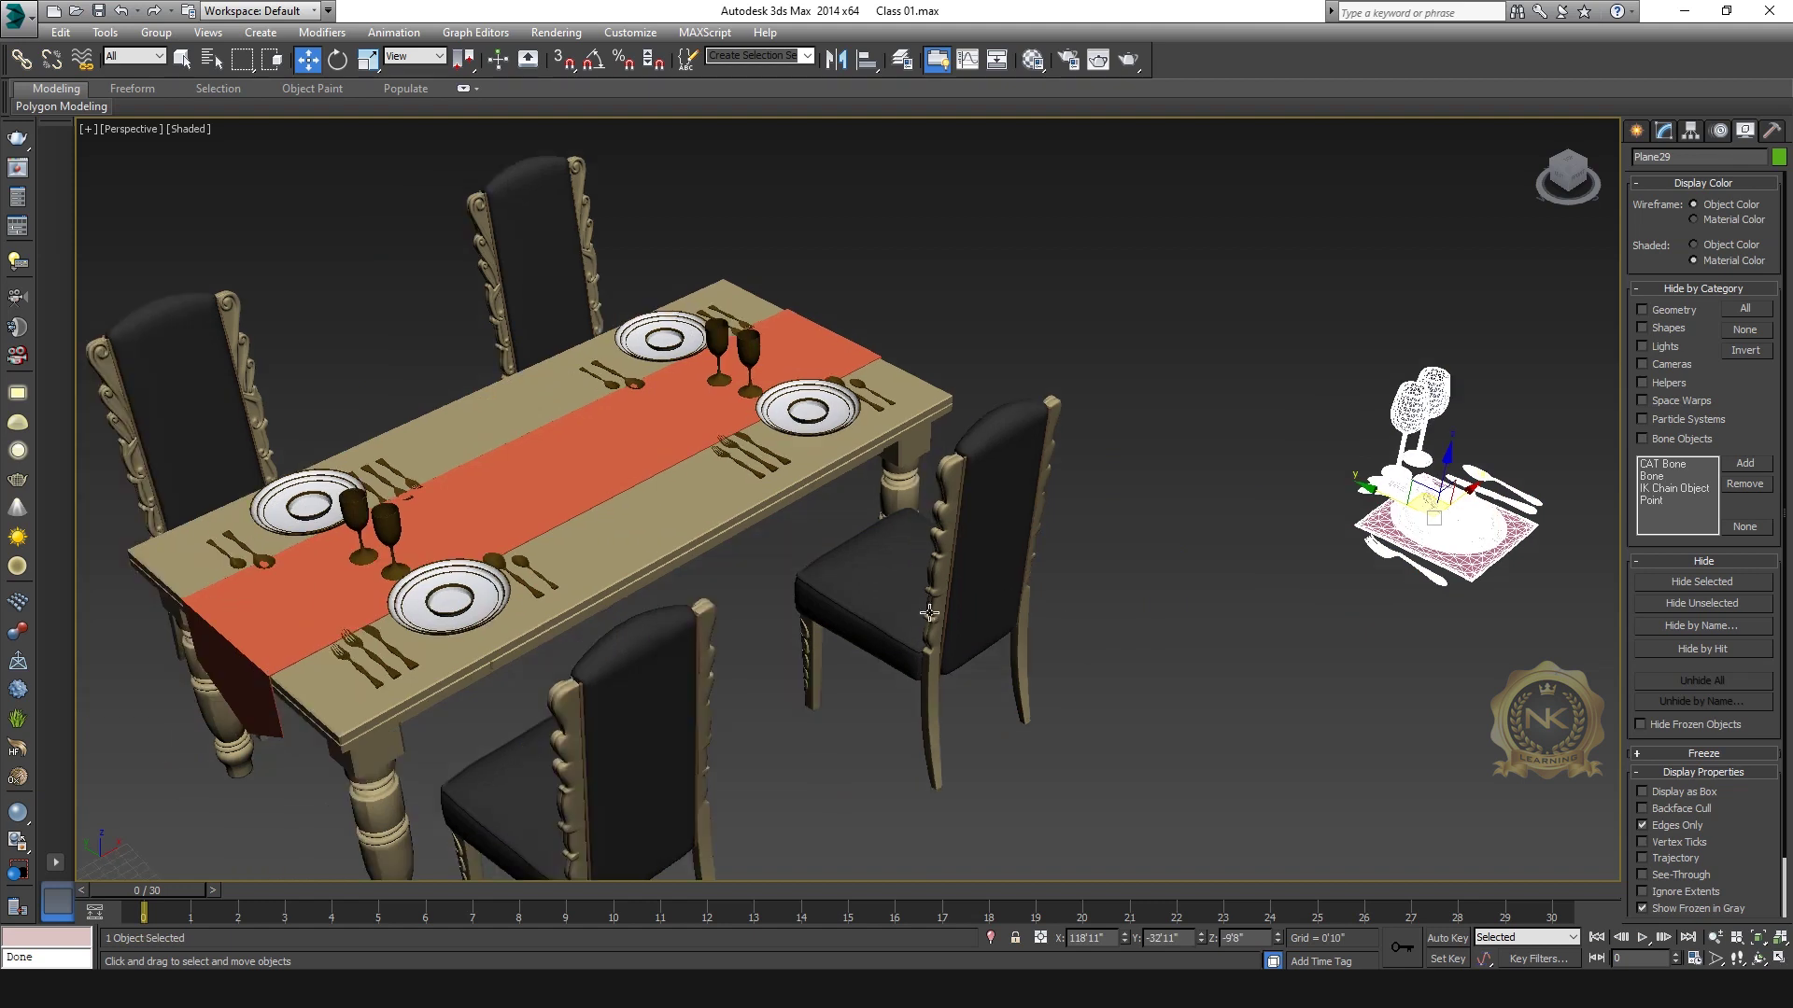
{"action": "left_click", "coordinate": [781, 422]}
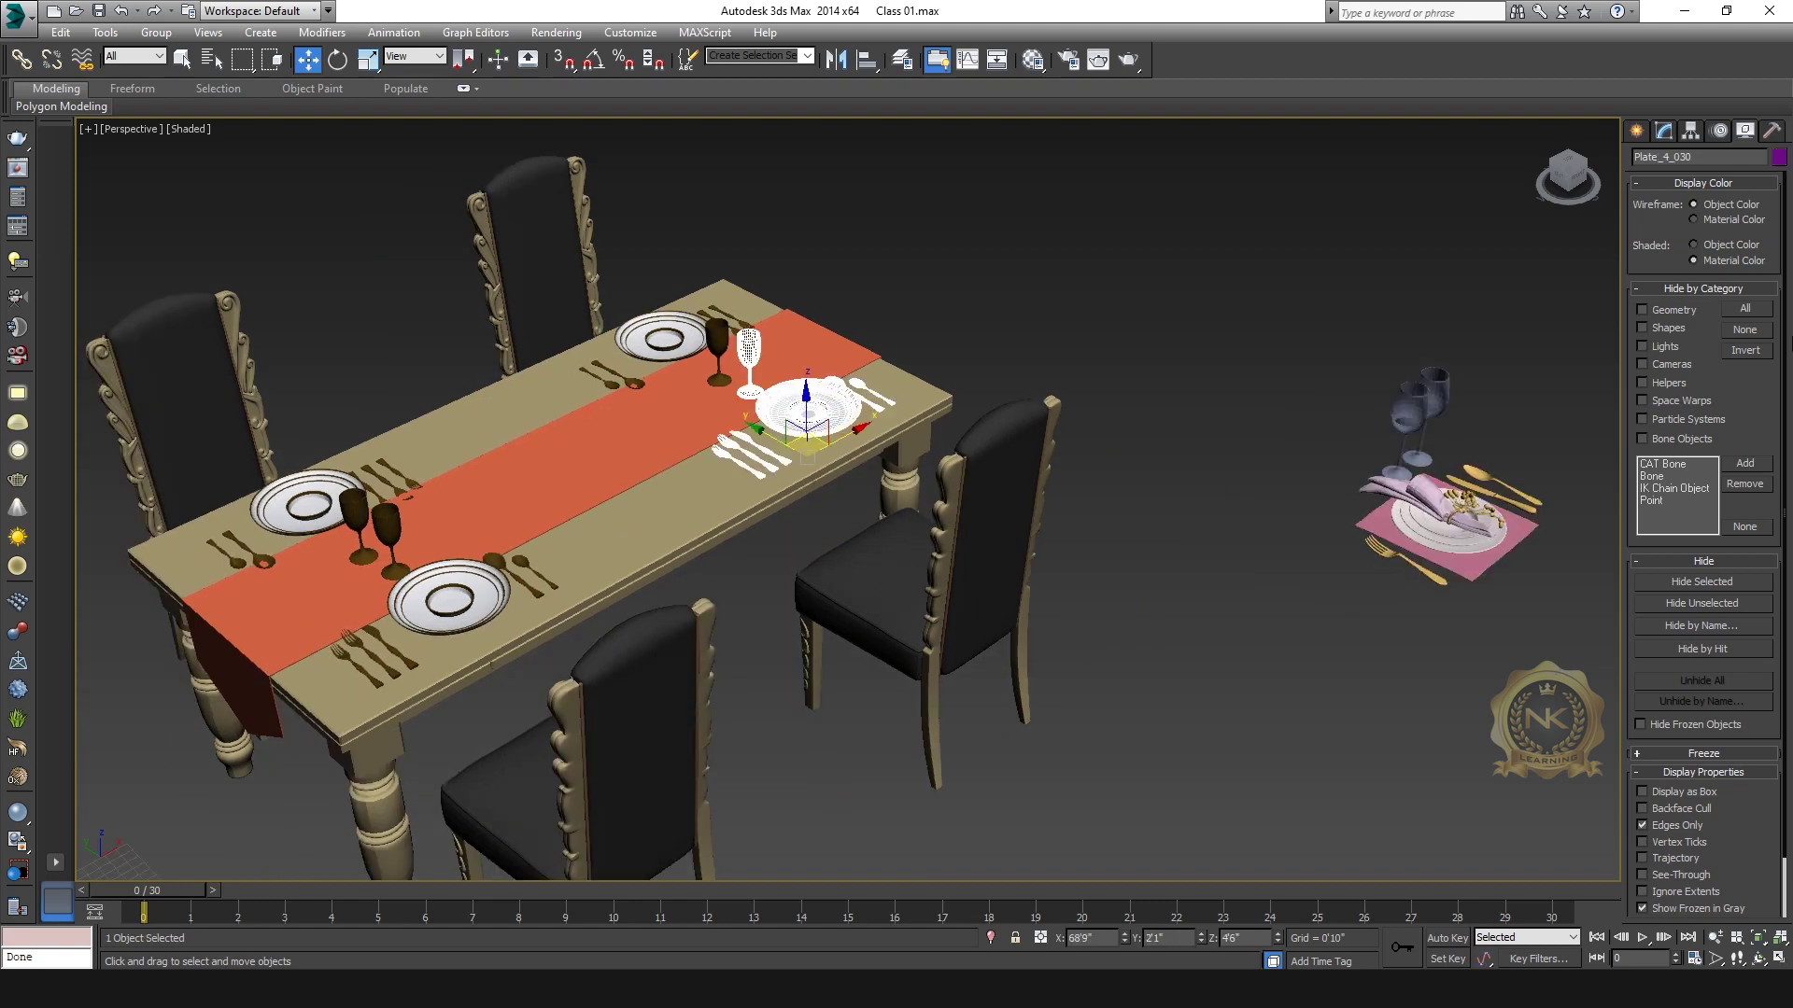
{"action": "left_click", "coordinate": [1672, 136]}
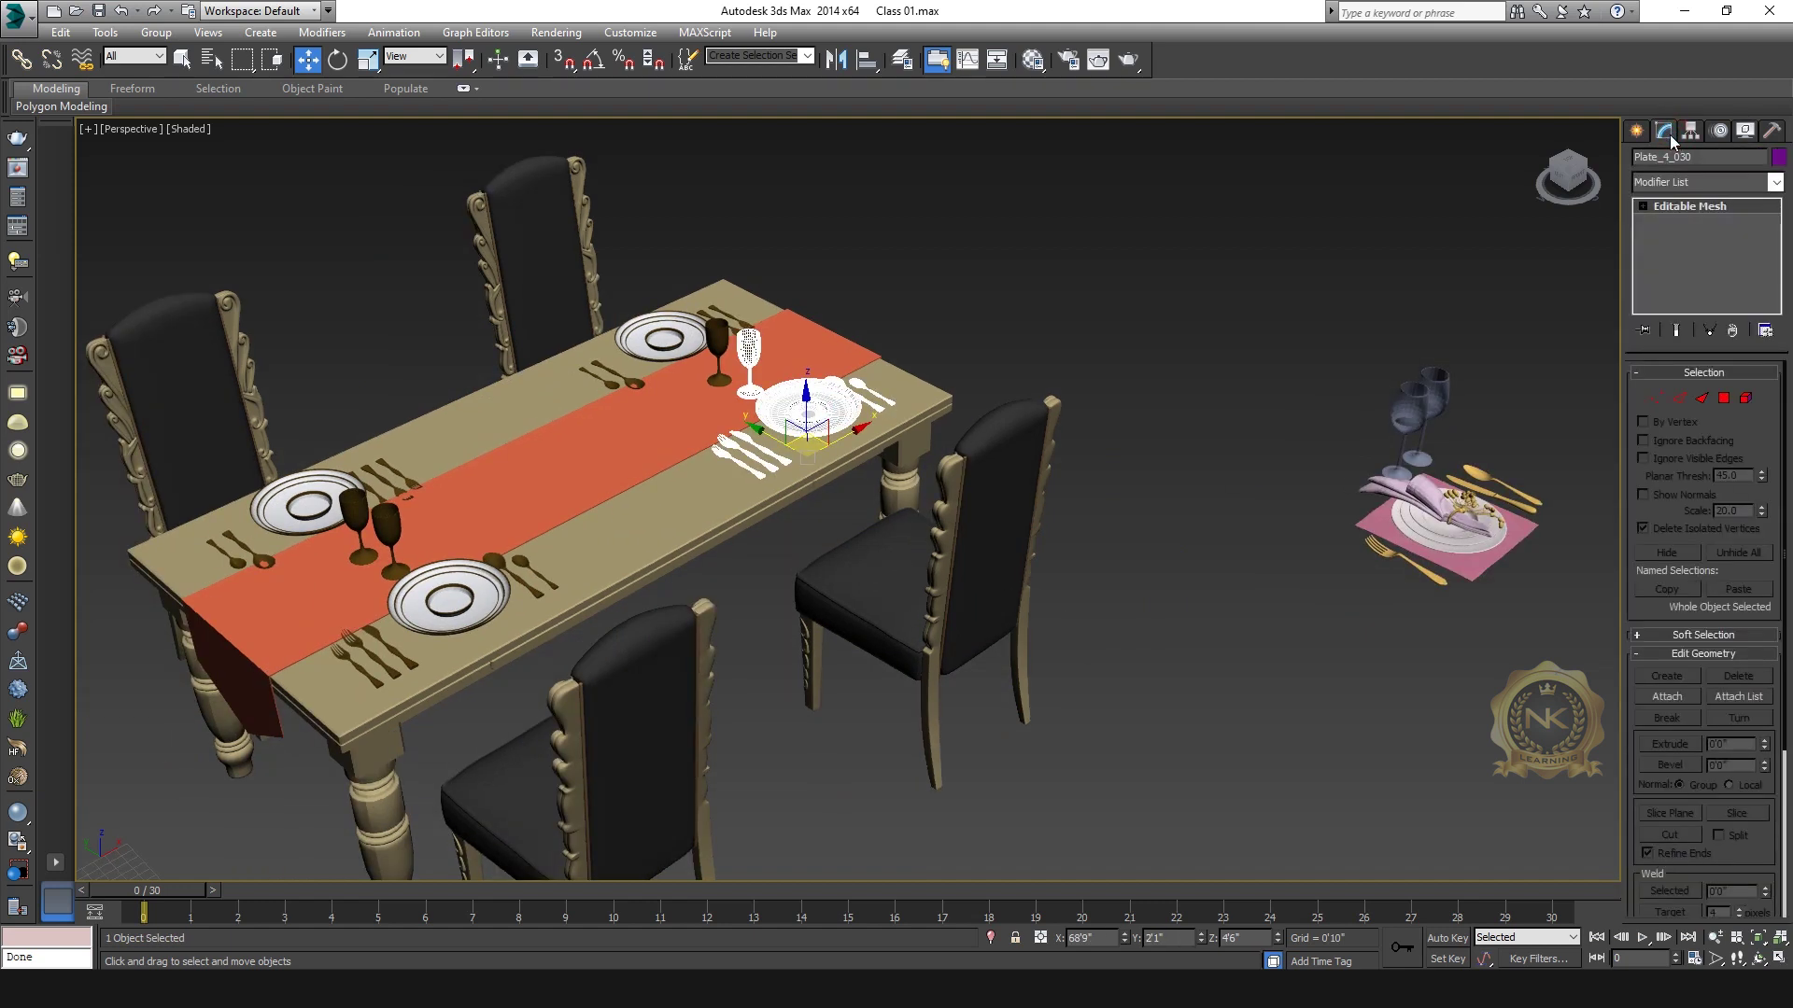
{"action": "left_click", "coordinate": [1775, 183]}
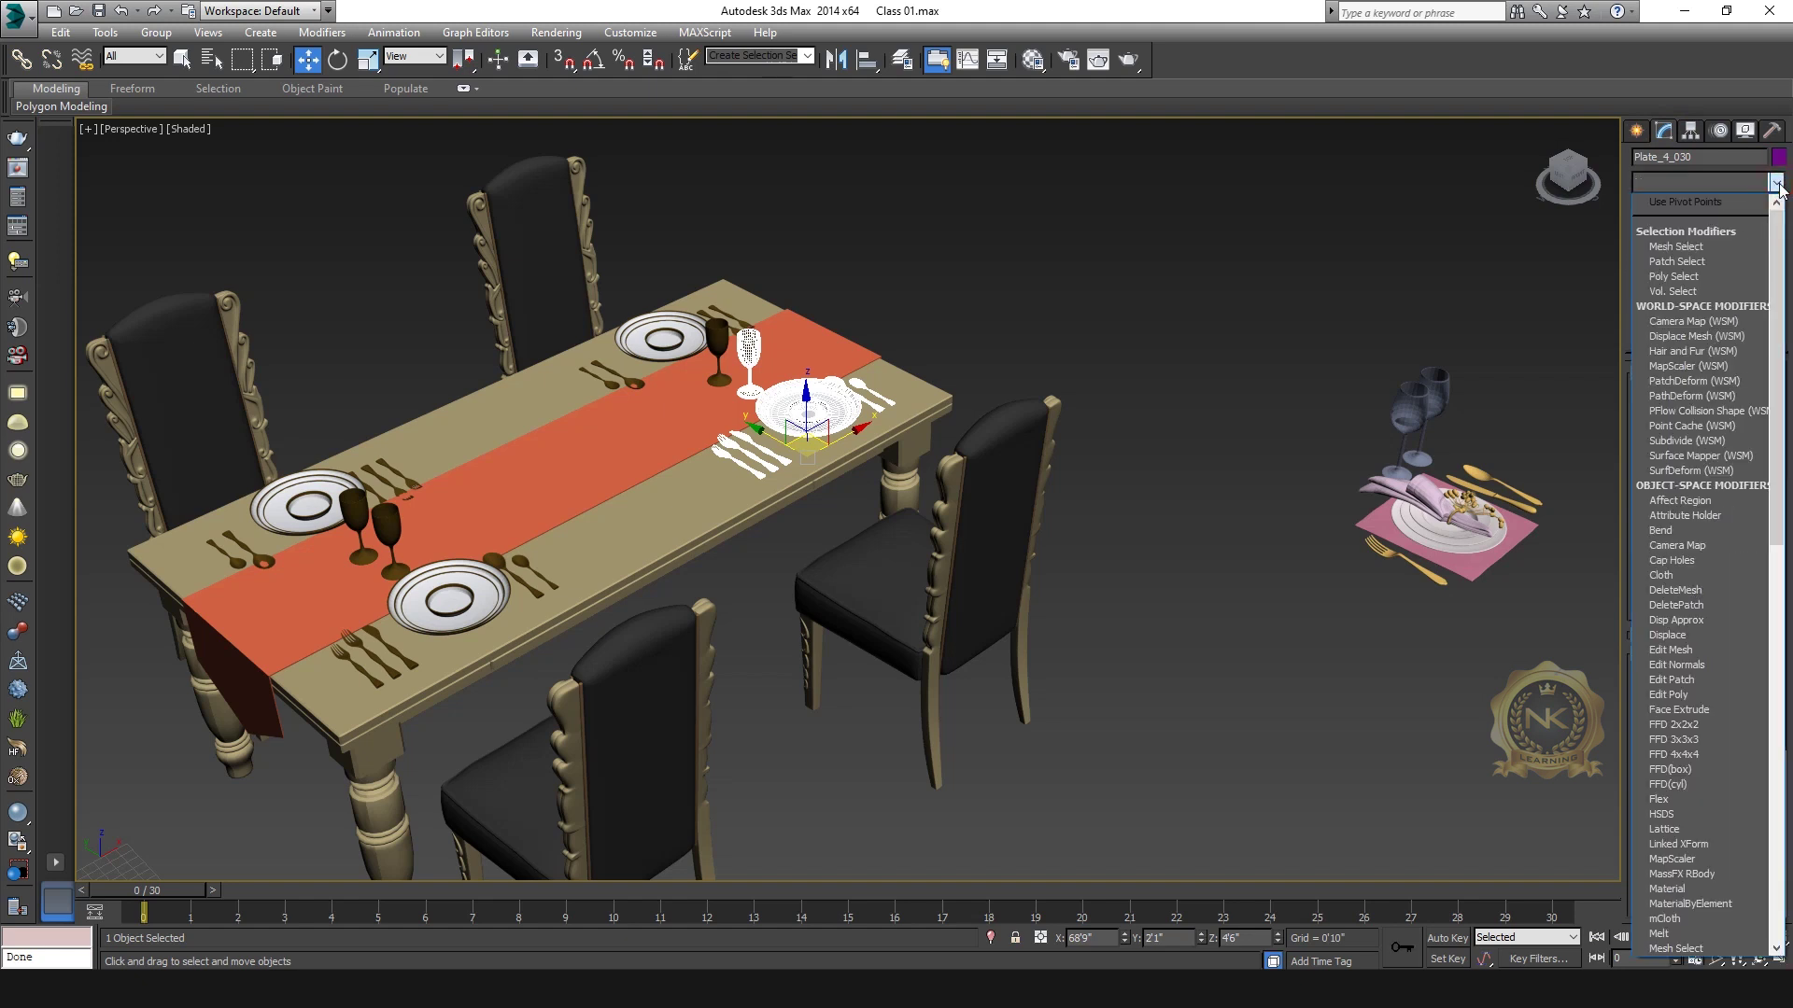
{"action": "key", "text": "s"}
{"action": "key", "text": "s"}
{"action": "key", "text": "s"}
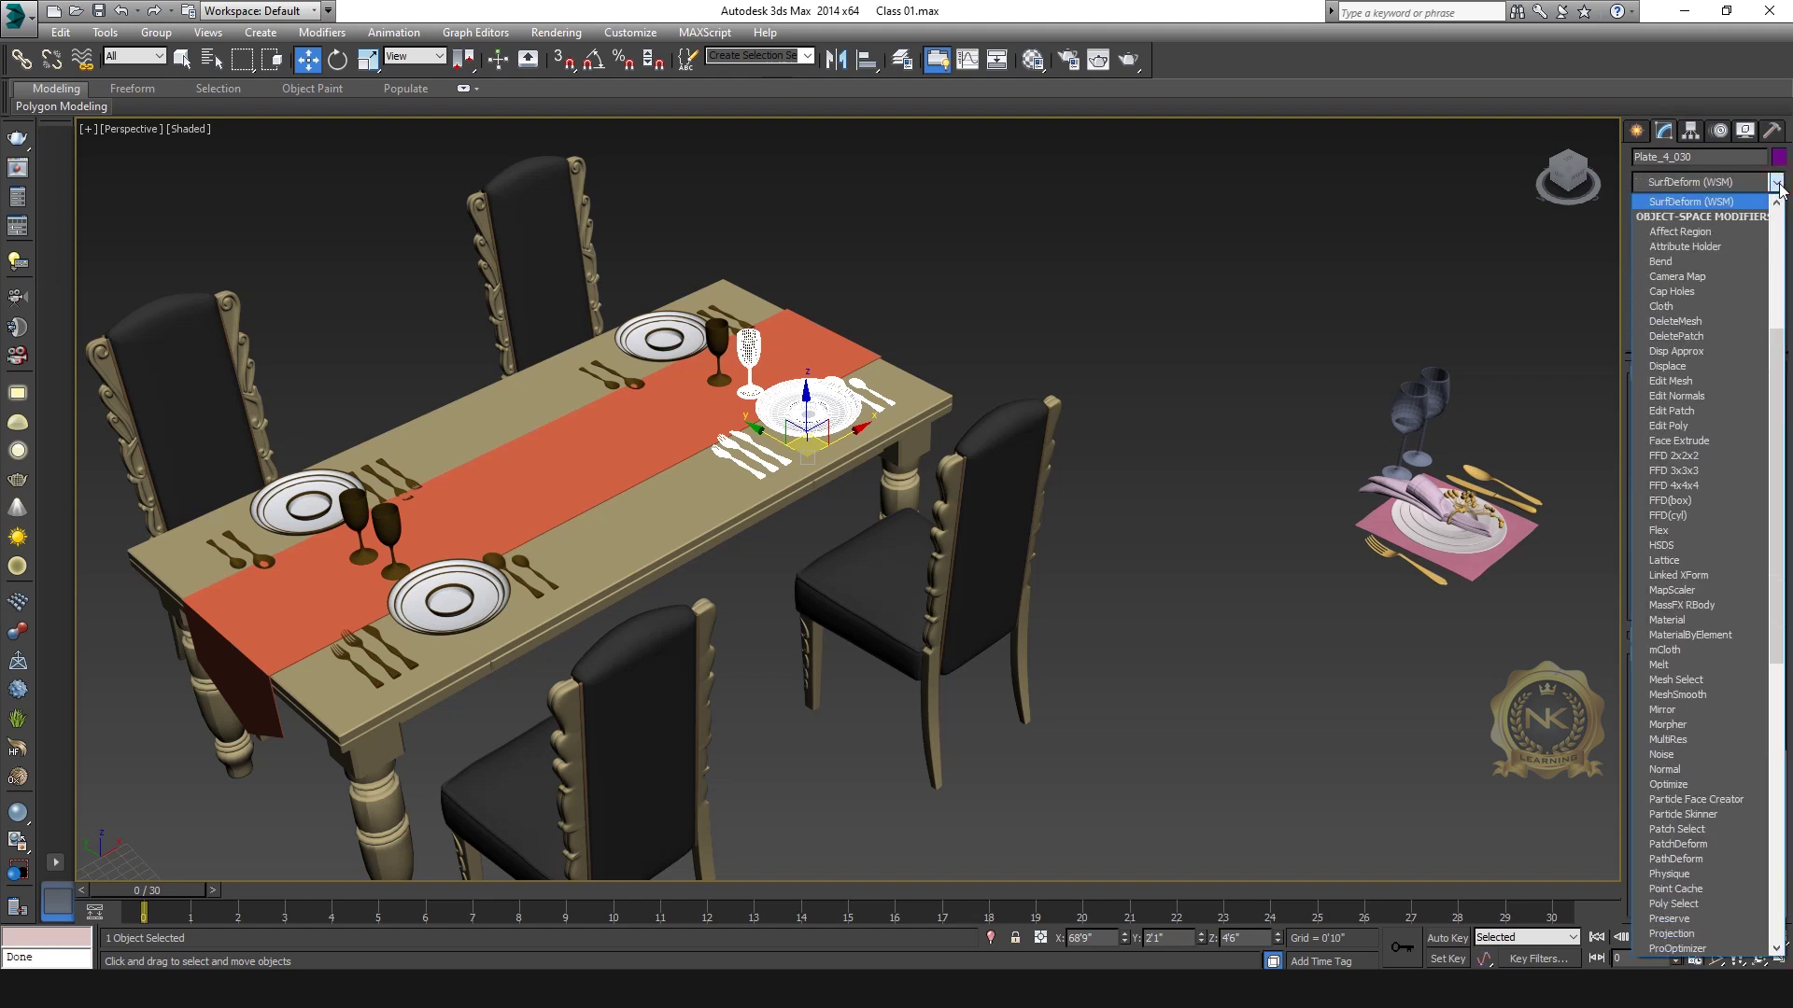
{"action": "key", "text": "s"}
{"action": "key", "text": "s"}
{"action": "key", "text": "s"}
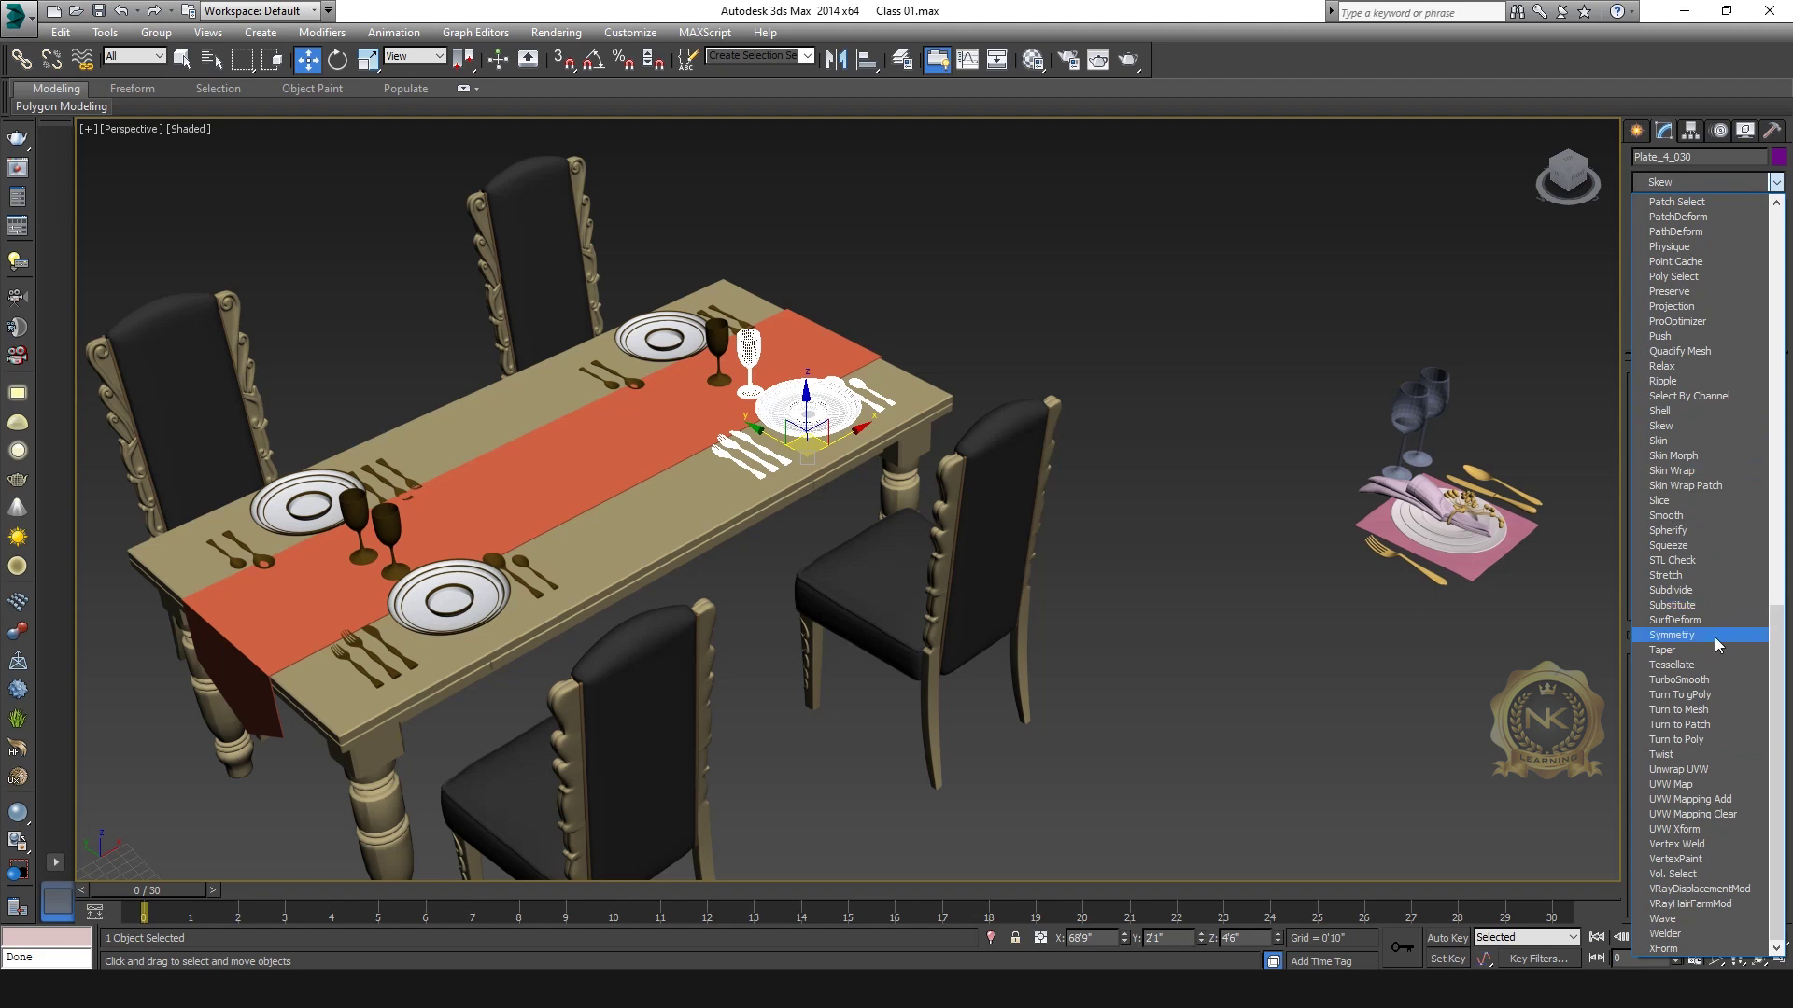
{"action": "left_click", "coordinate": [1673, 605]}
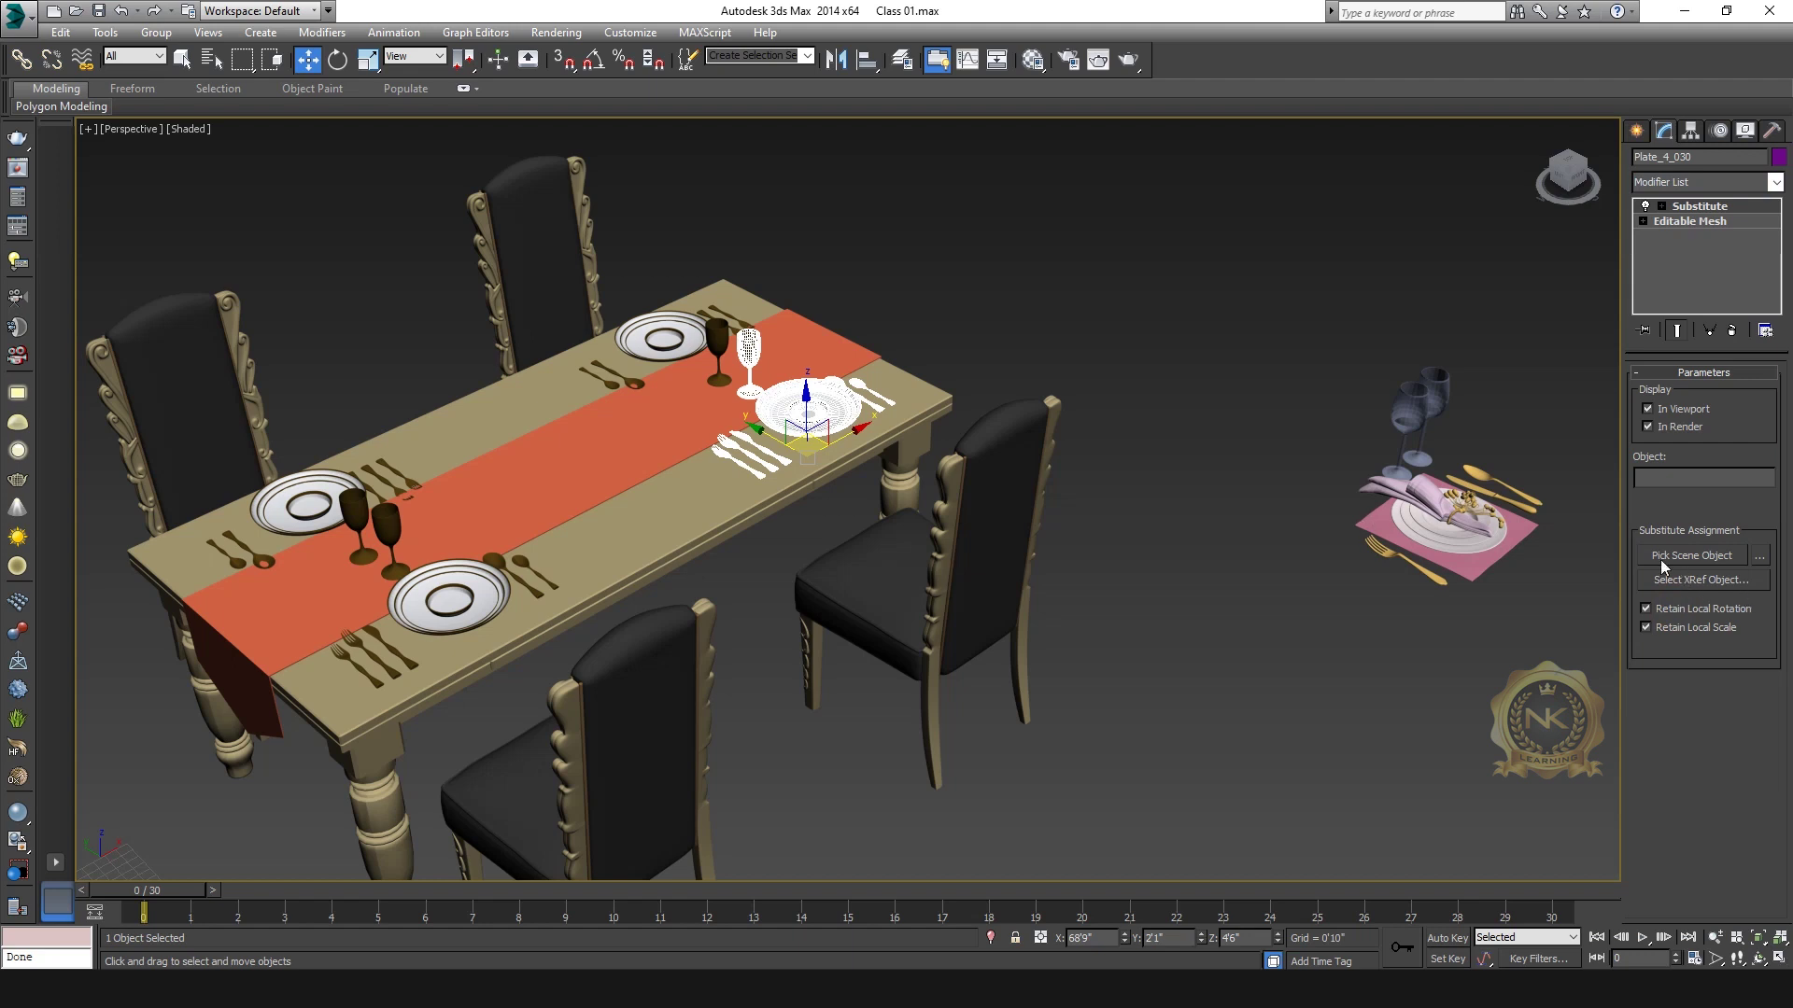
Step: Pick the pink place setting beside the table as the substitute object, assign its material too, and clear the selection
{"action": "left_click", "coordinate": [1680, 560]}
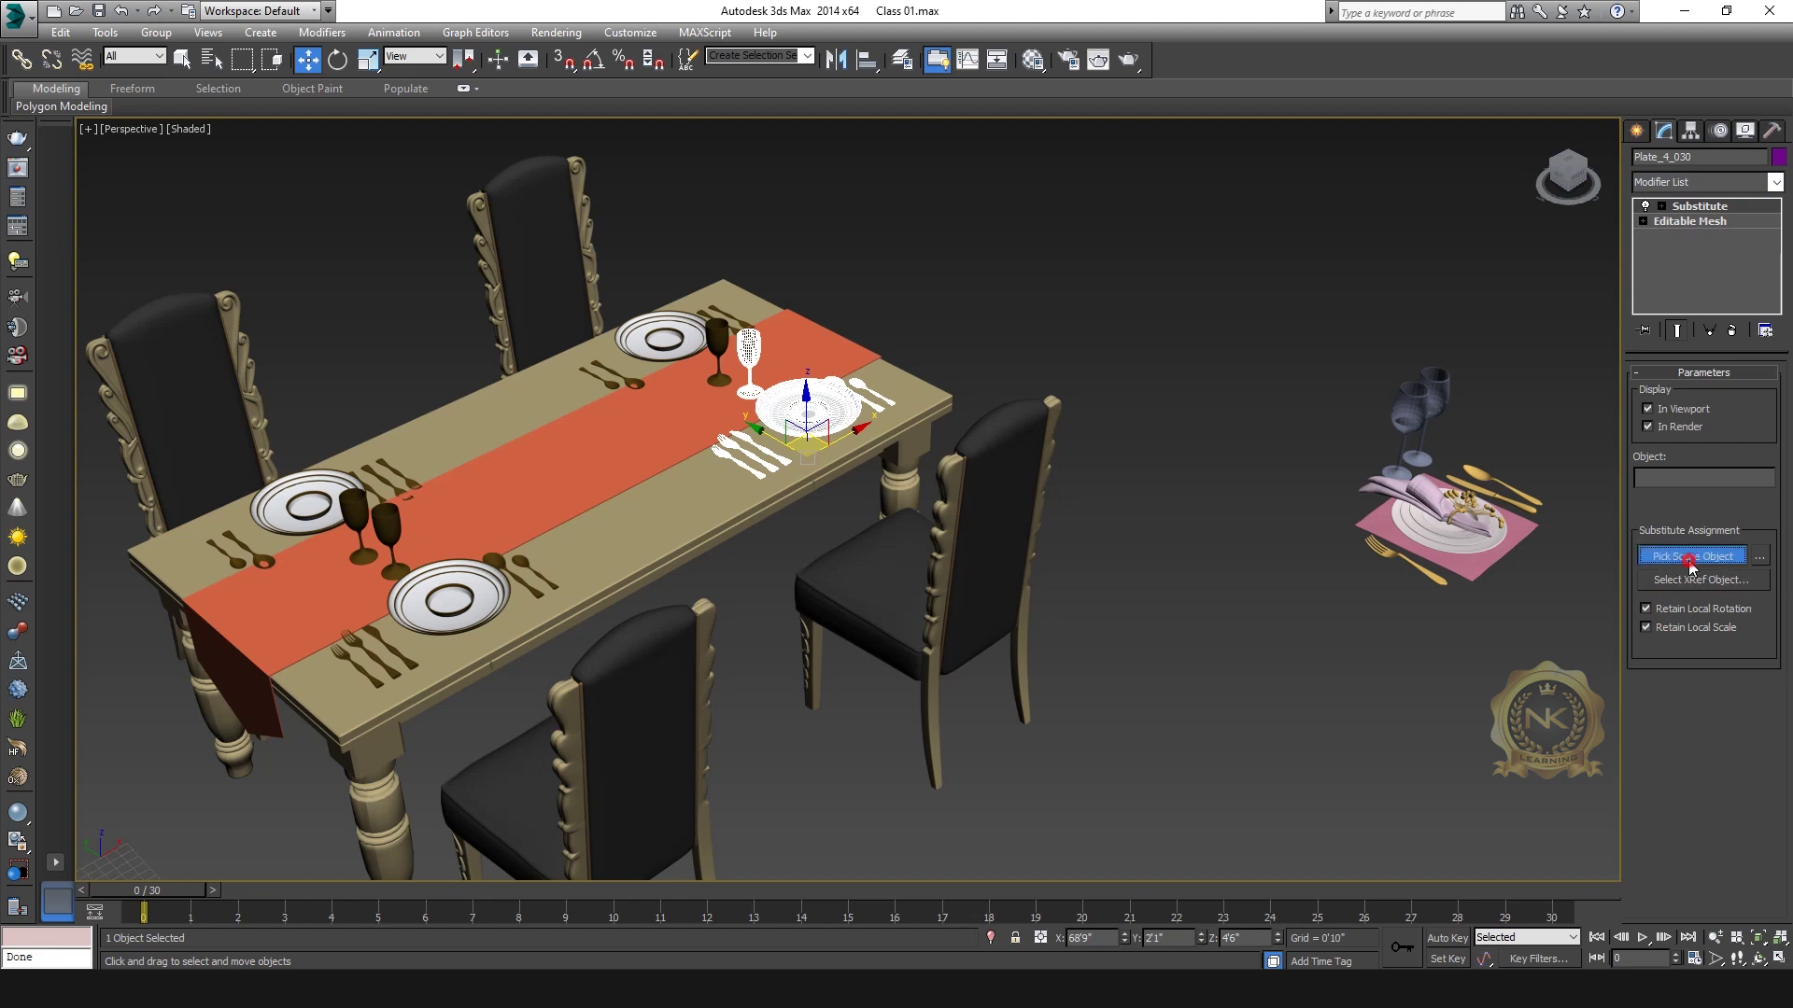
{"action": "left_click", "coordinate": [1441, 513]}
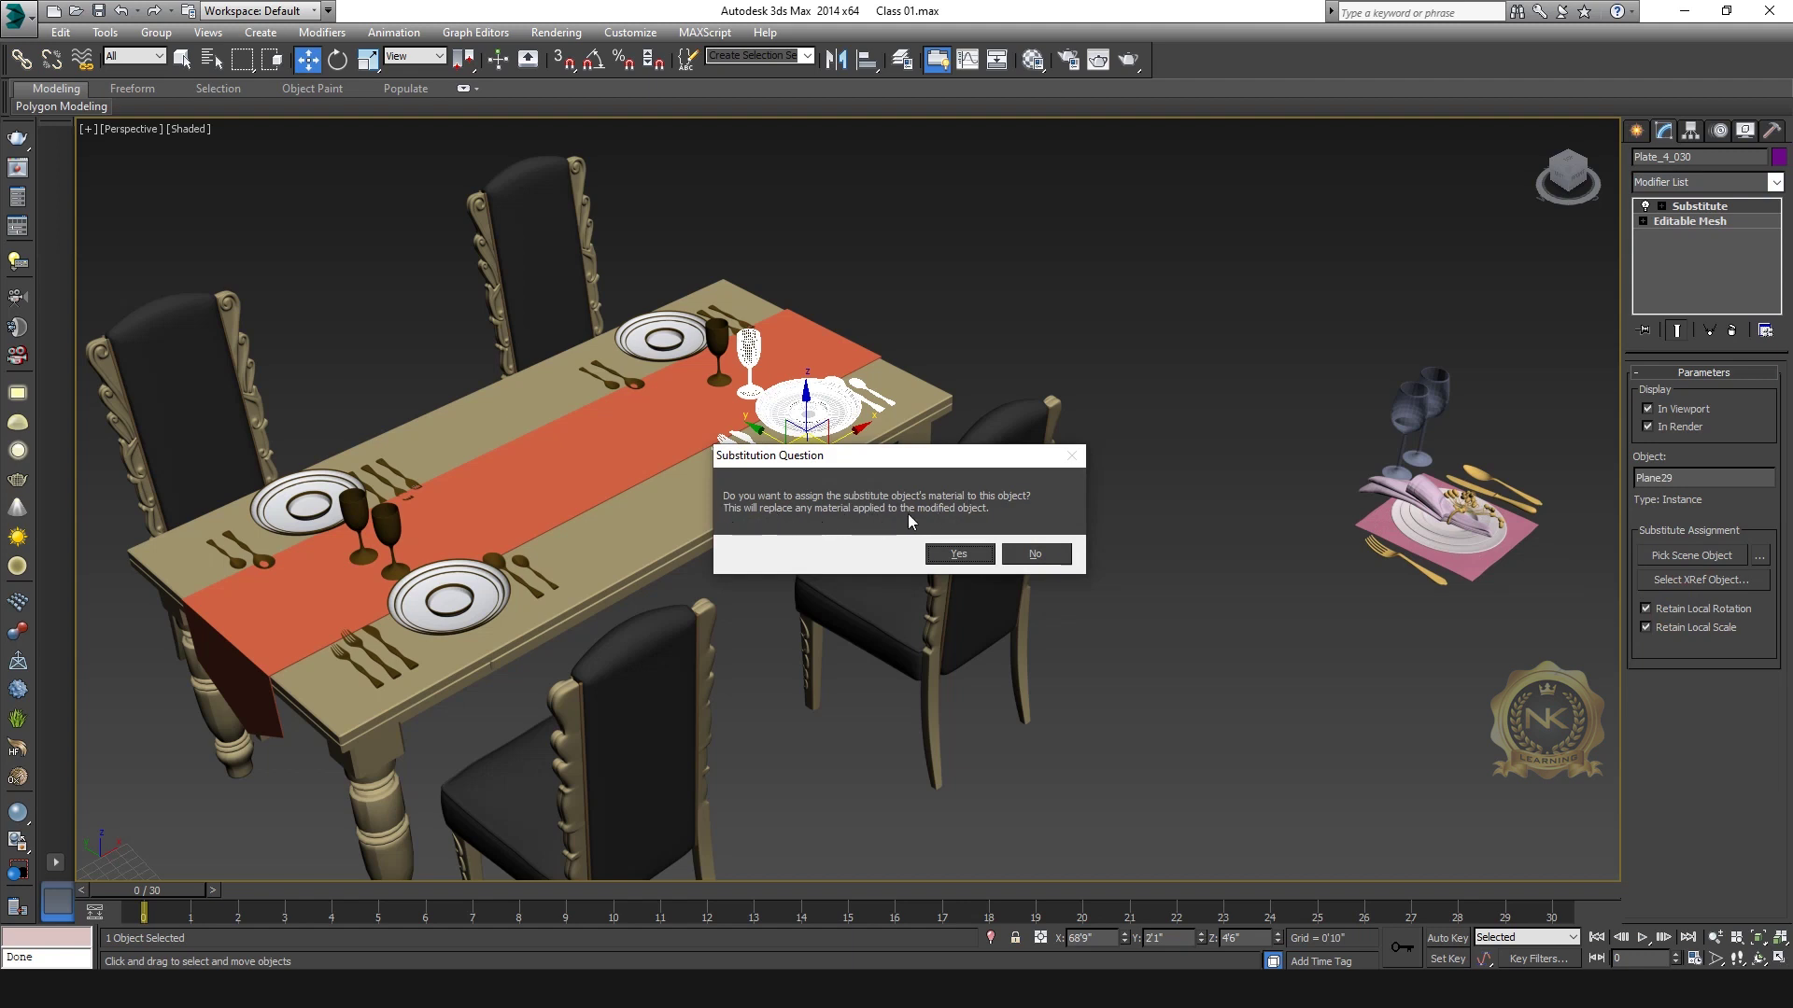
{"action": "left_click", "coordinate": [959, 555]}
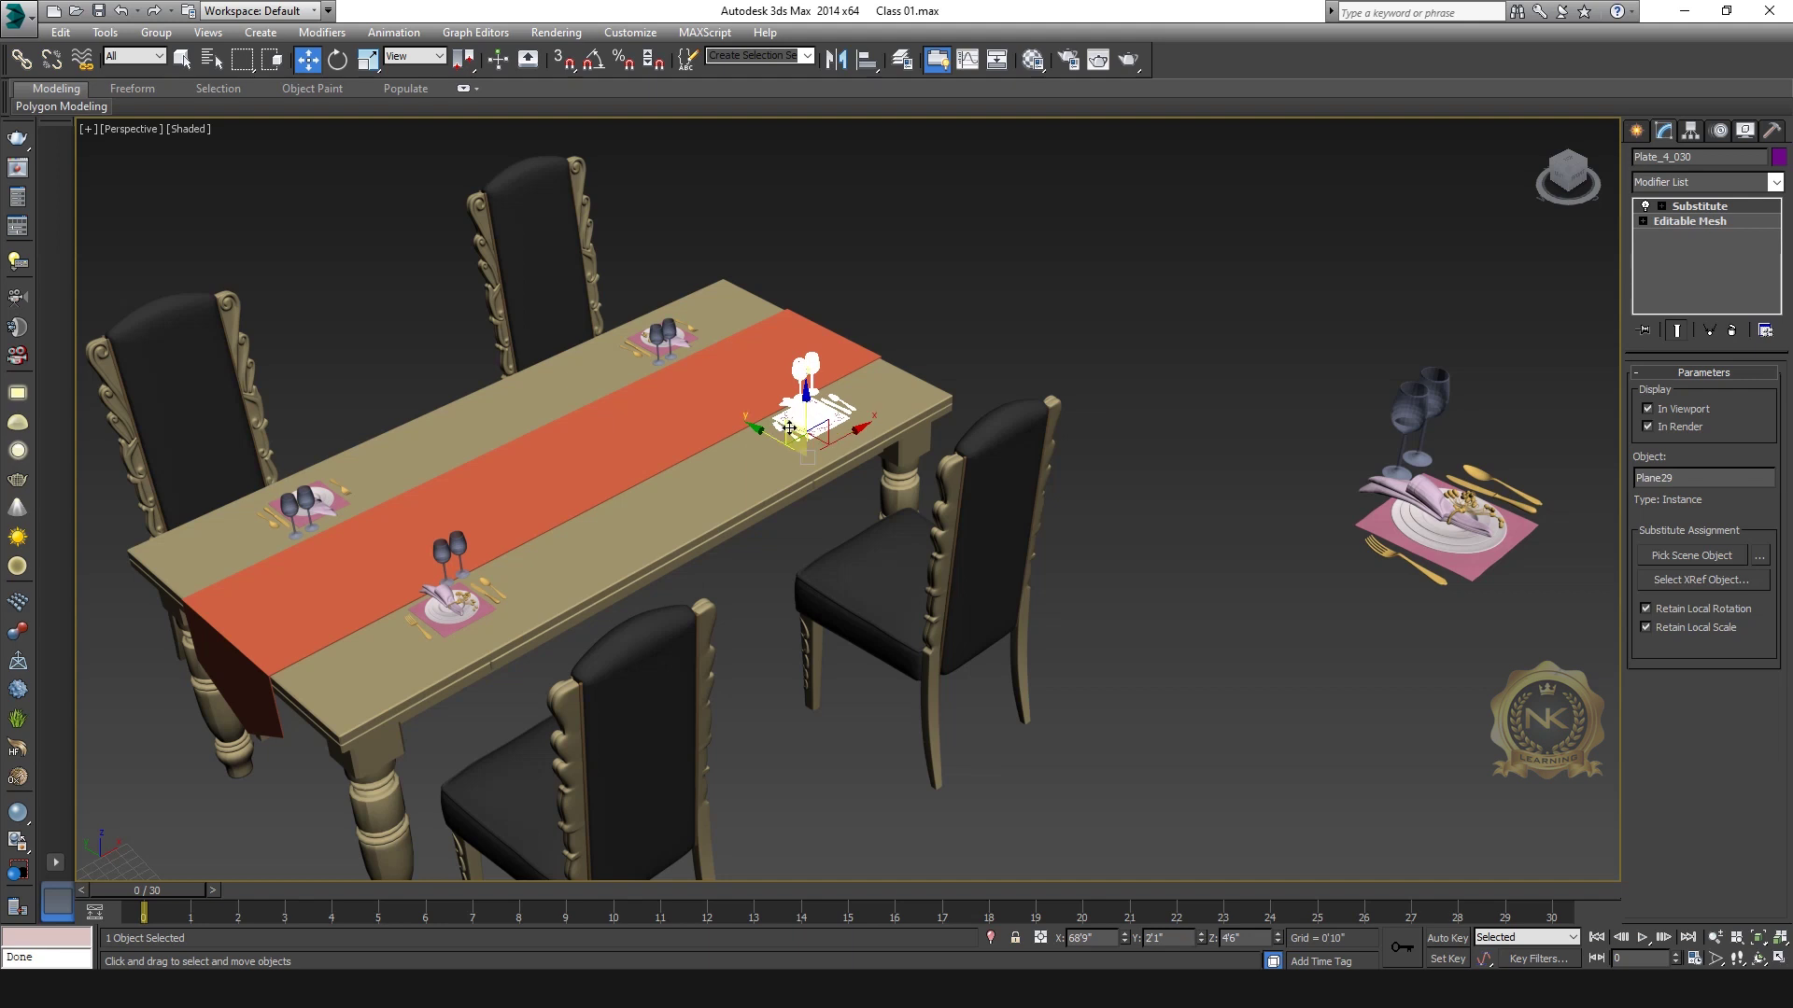
{"action": "left_click", "coordinate": [1190, 311]}
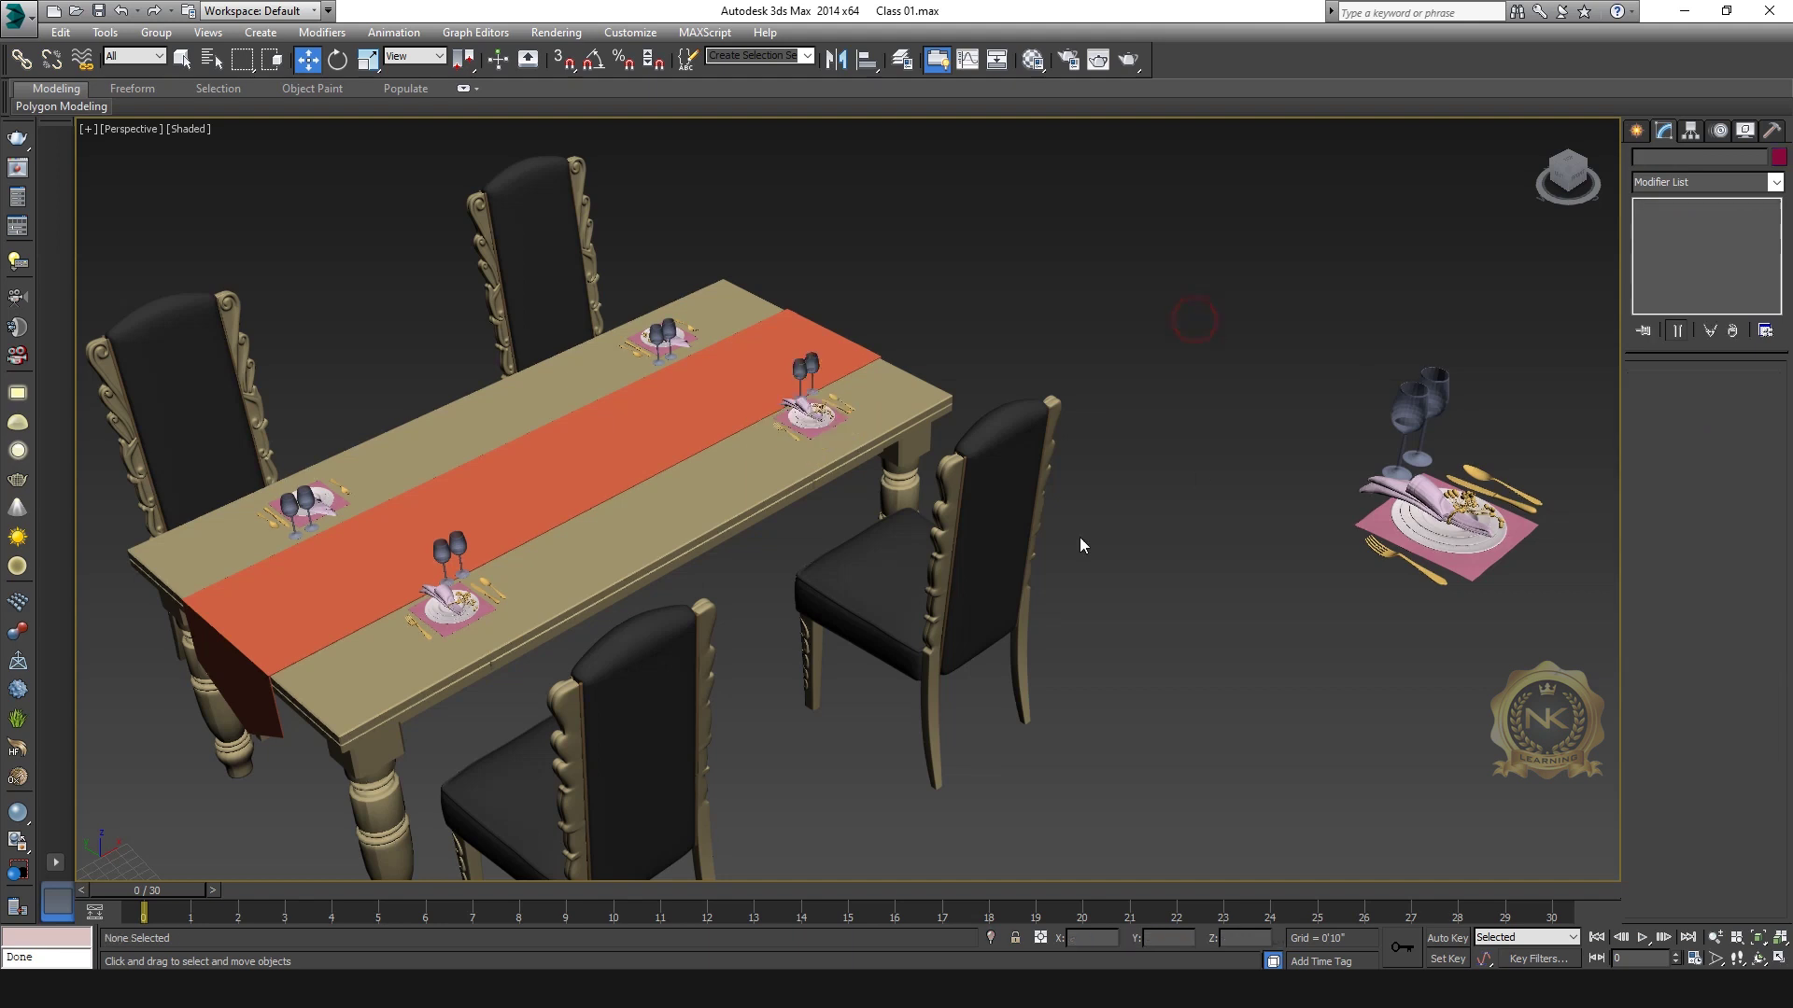
Step: Examine the substituted place settings on the dining table from near and far
{"action": "middle_click_drag", "start_coordinate": [713, 497], "coordinate": [824, 478]}
{"action": "scroll", "coordinate": [1093, 535], "scroll_direction": "up", "scroll_amount": 6}
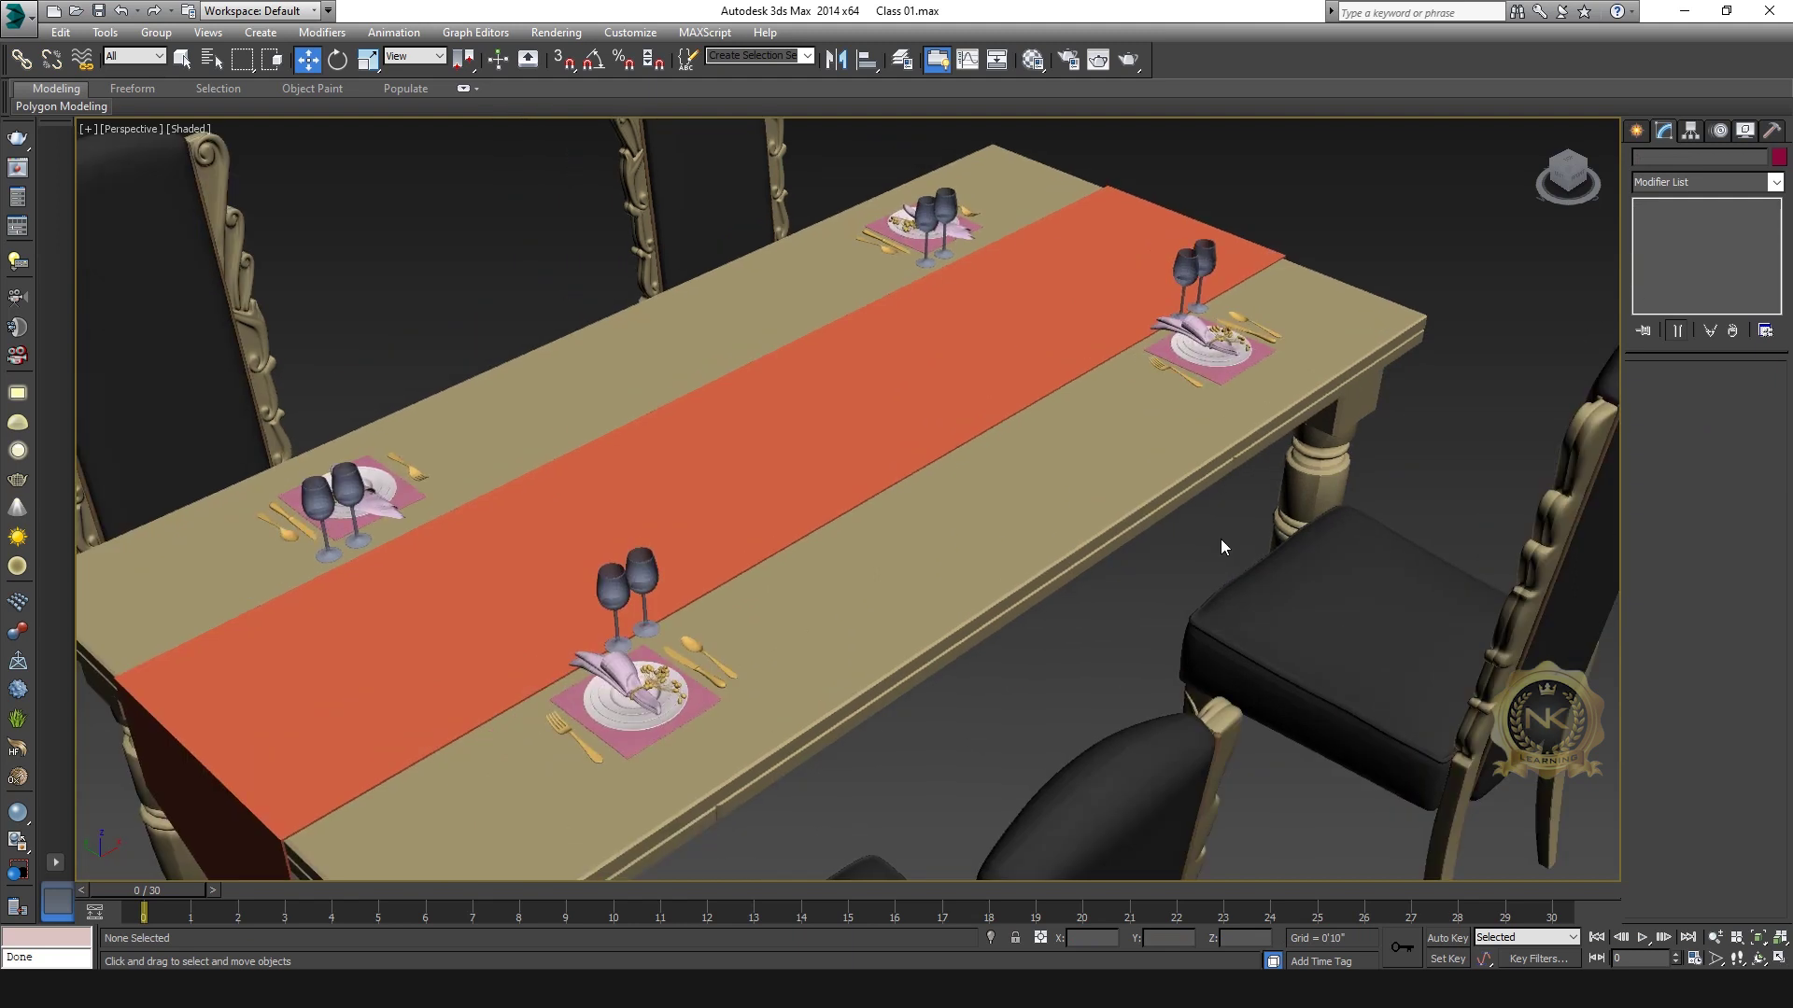
{"action": "scroll", "coordinate": [940, 443], "scroll_direction": "down", "scroll_amount": 5}
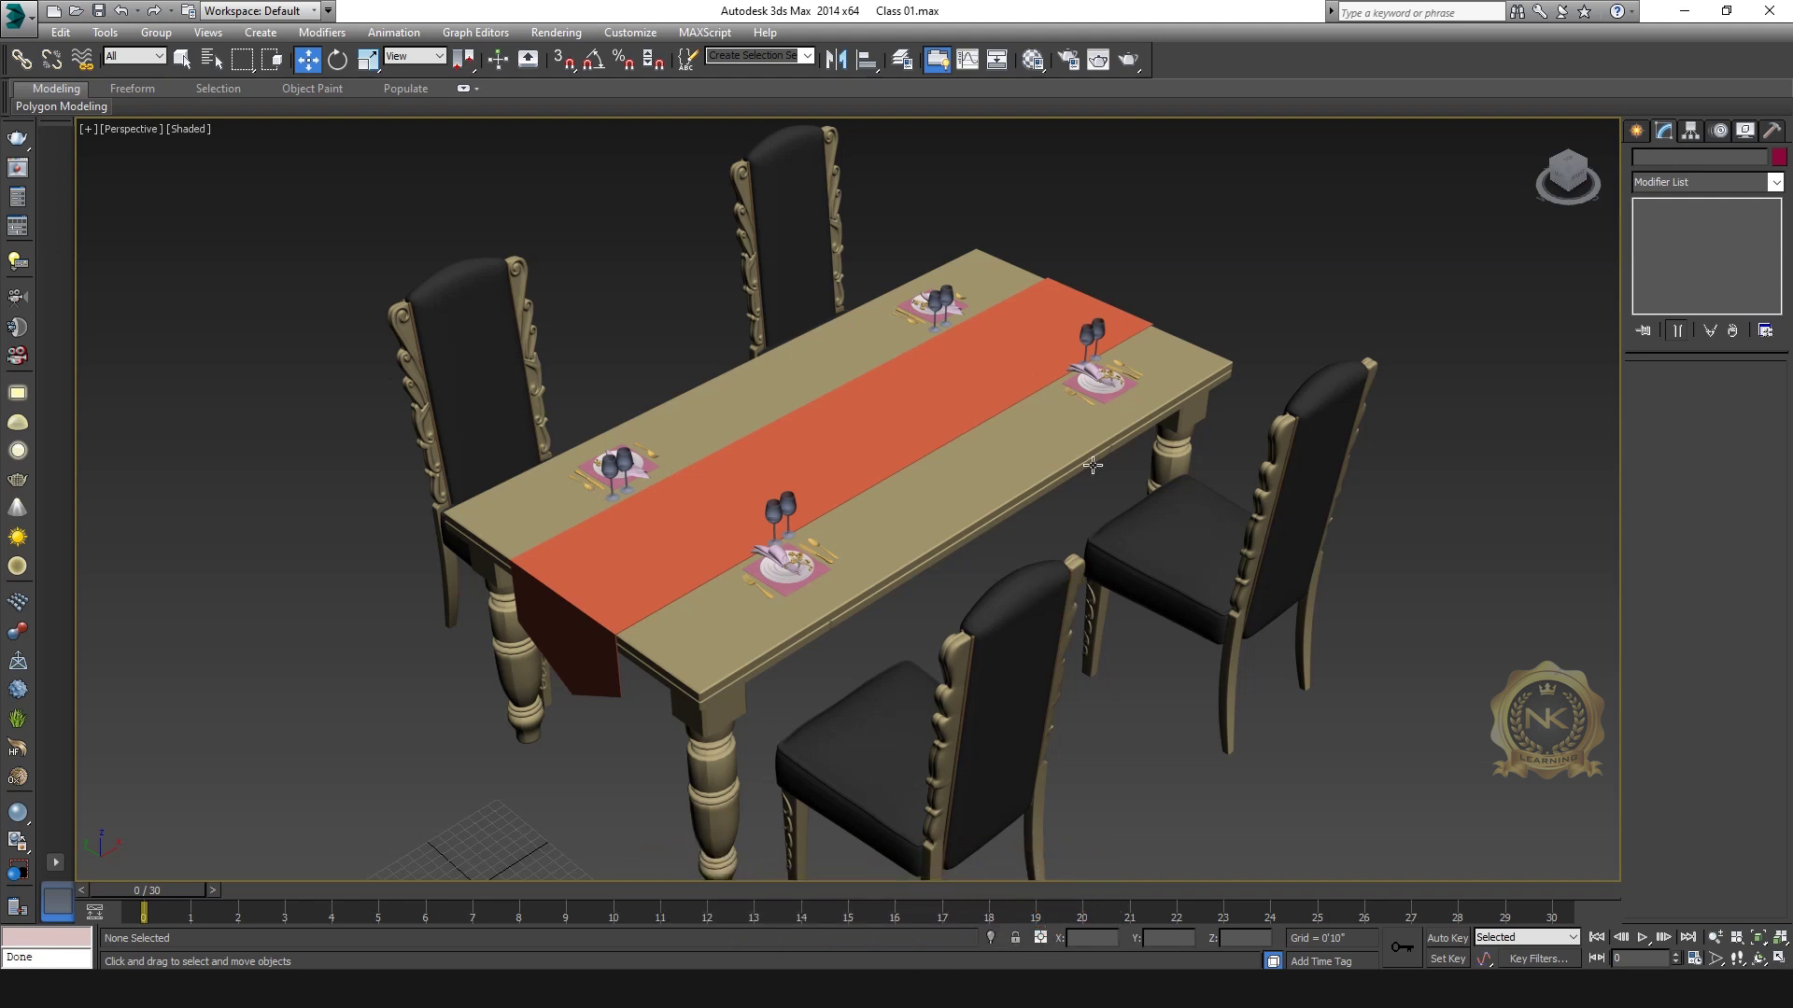
{"action": "scroll", "coordinate": [979, 439], "scroll_direction": "down", "scroll_amount": 5}
{"action": "scroll", "coordinate": [783, 501], "scroll_direction": "up", "scroll_amount": 5}
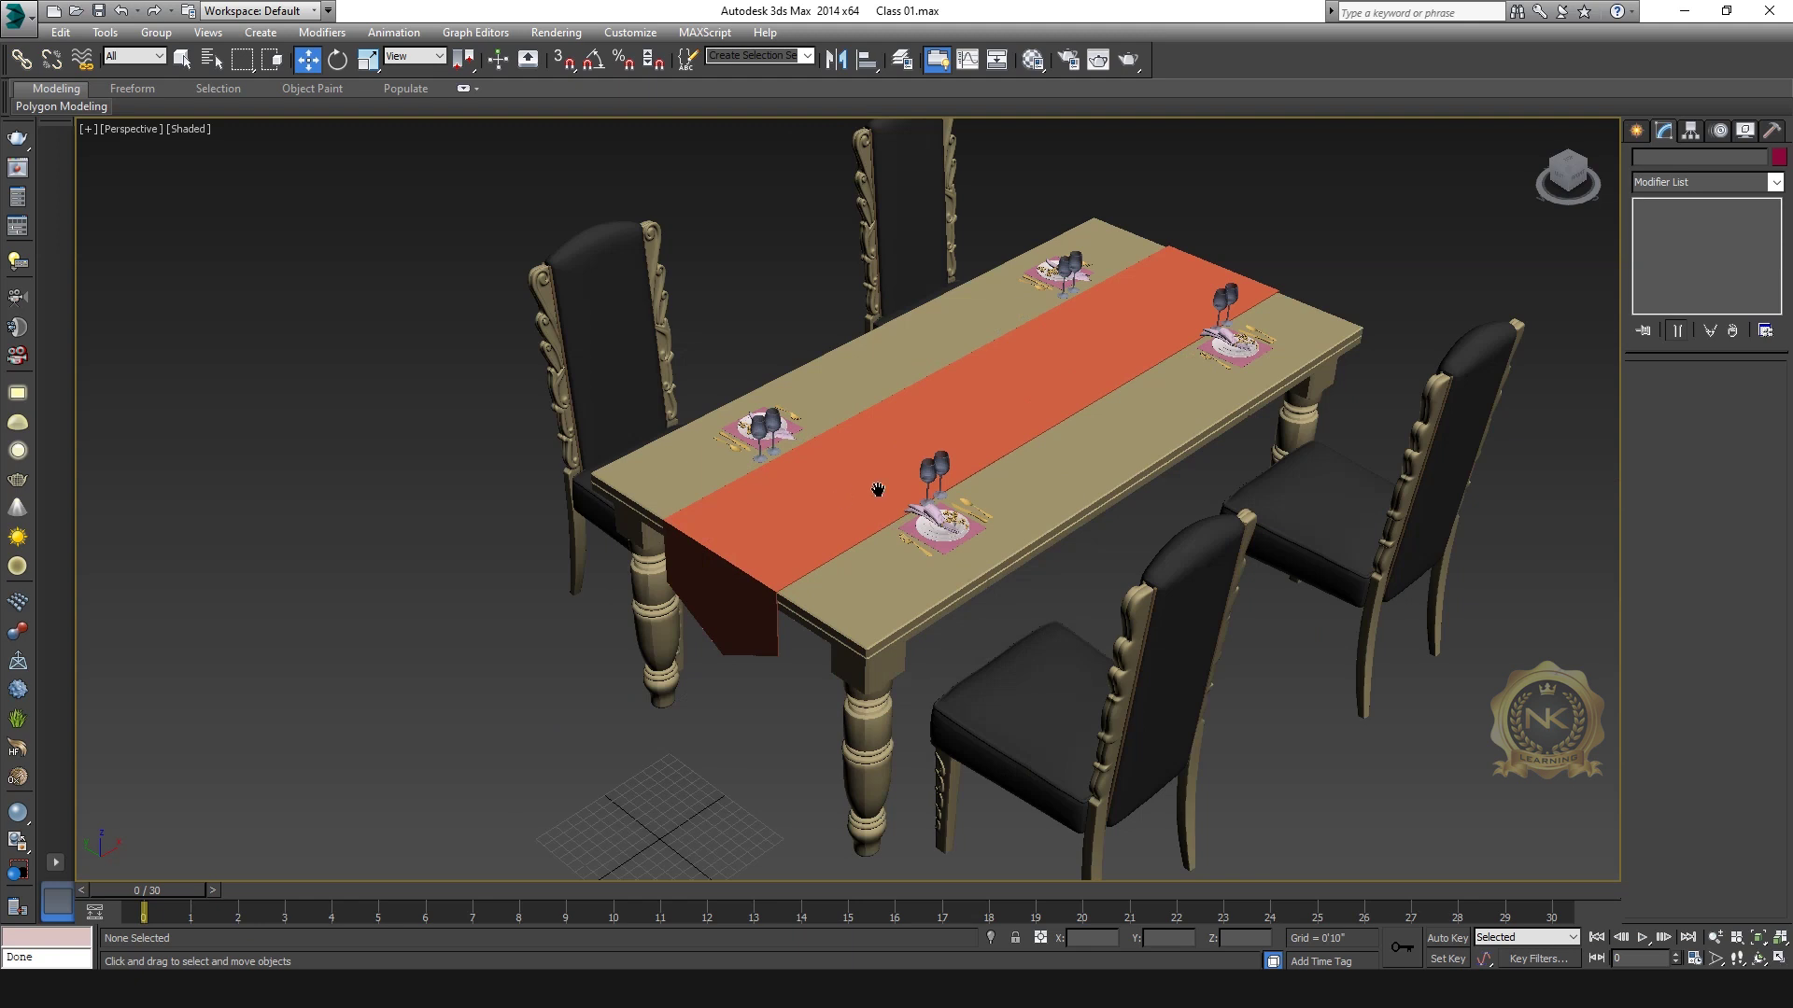
{"action": "middle_click_drag", "start_coordinate": [860, 492], "coordinate": [925, 495]}
{"action": "scroll", "coordinate": [927, 497], "scroll_direction": "down", "scroll_amount": 5}
{"action": "scroll", "coordinate": [931, 497], "scroll_direction": "up", "scroll_amount": 5}
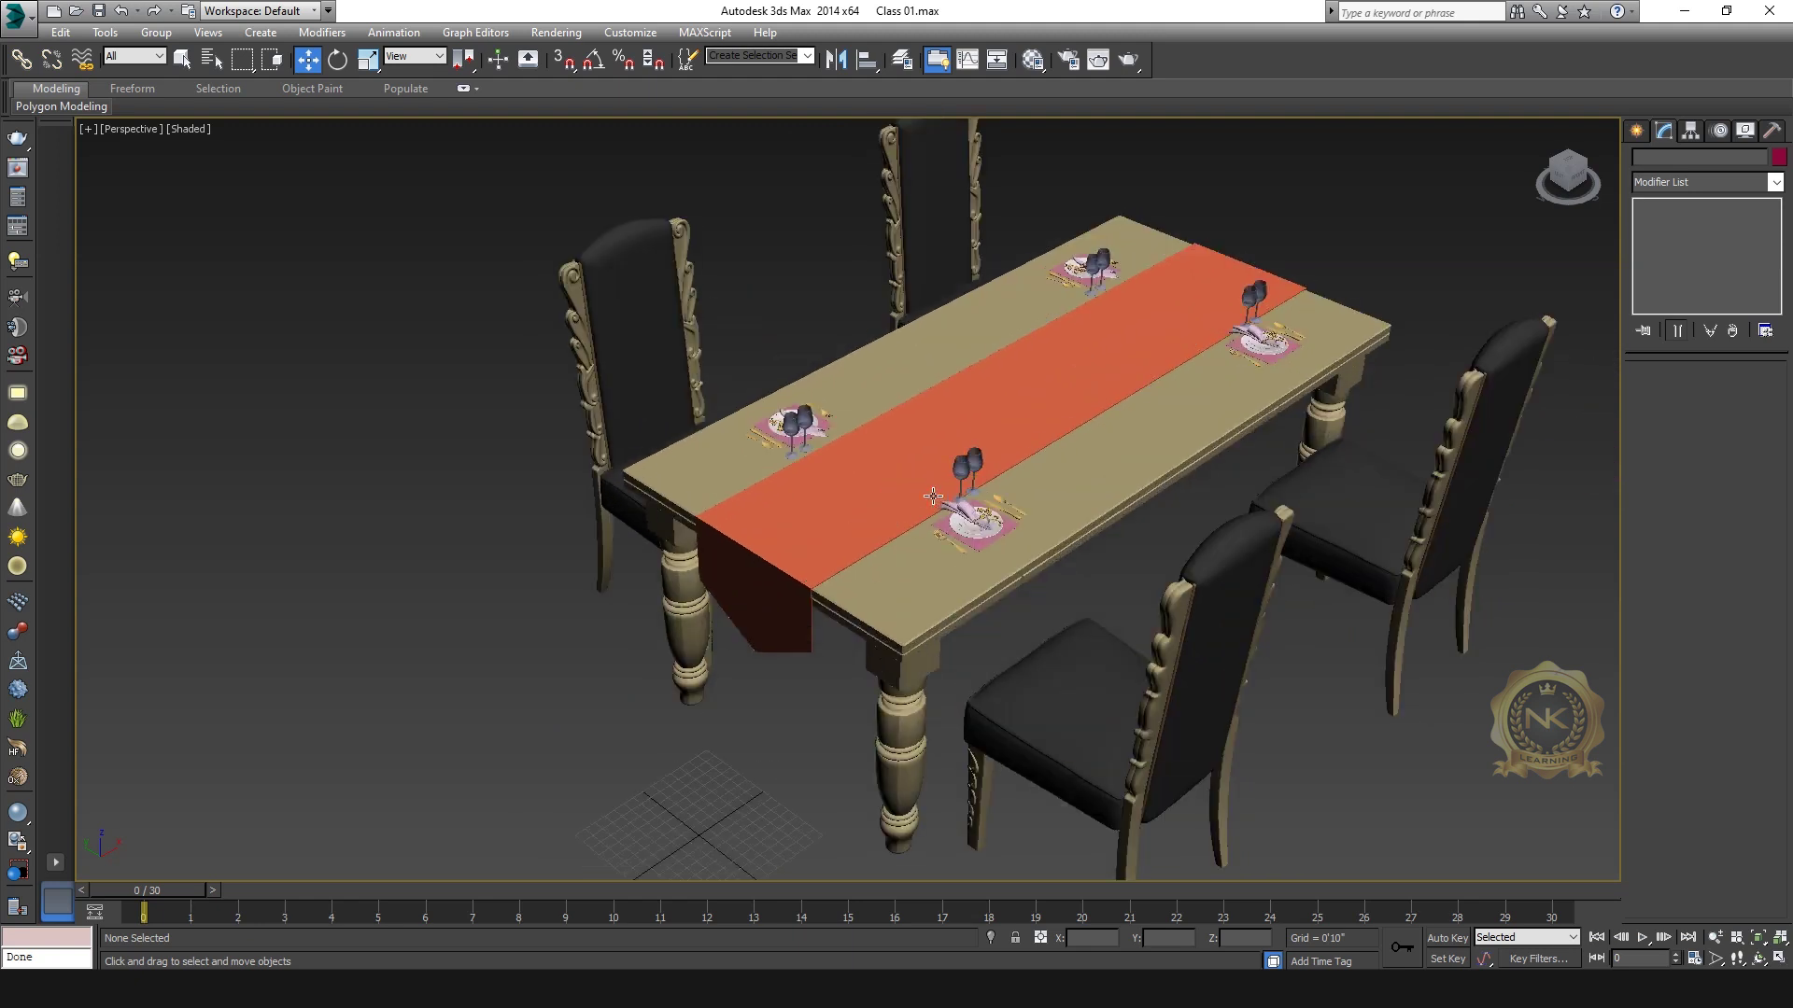
Step: Delete the dining table, chairs and all other objects from the scene, leaving an empty Perspective view
{"action": "key", "text": "alt+w"}
{"action": "right_click", "coordinate": [588, 291]}
{"action": "key", "text": "alt+w"}
{"action": "scroll", "coordinate": [713, 432], "scroll_direction": "down", "scroll_amount": 6}
{"action": "key", "text": "ctrl+a"}
{"action": "key", "text": "Delete"}
{"action": "key", "text": "alt+w"}
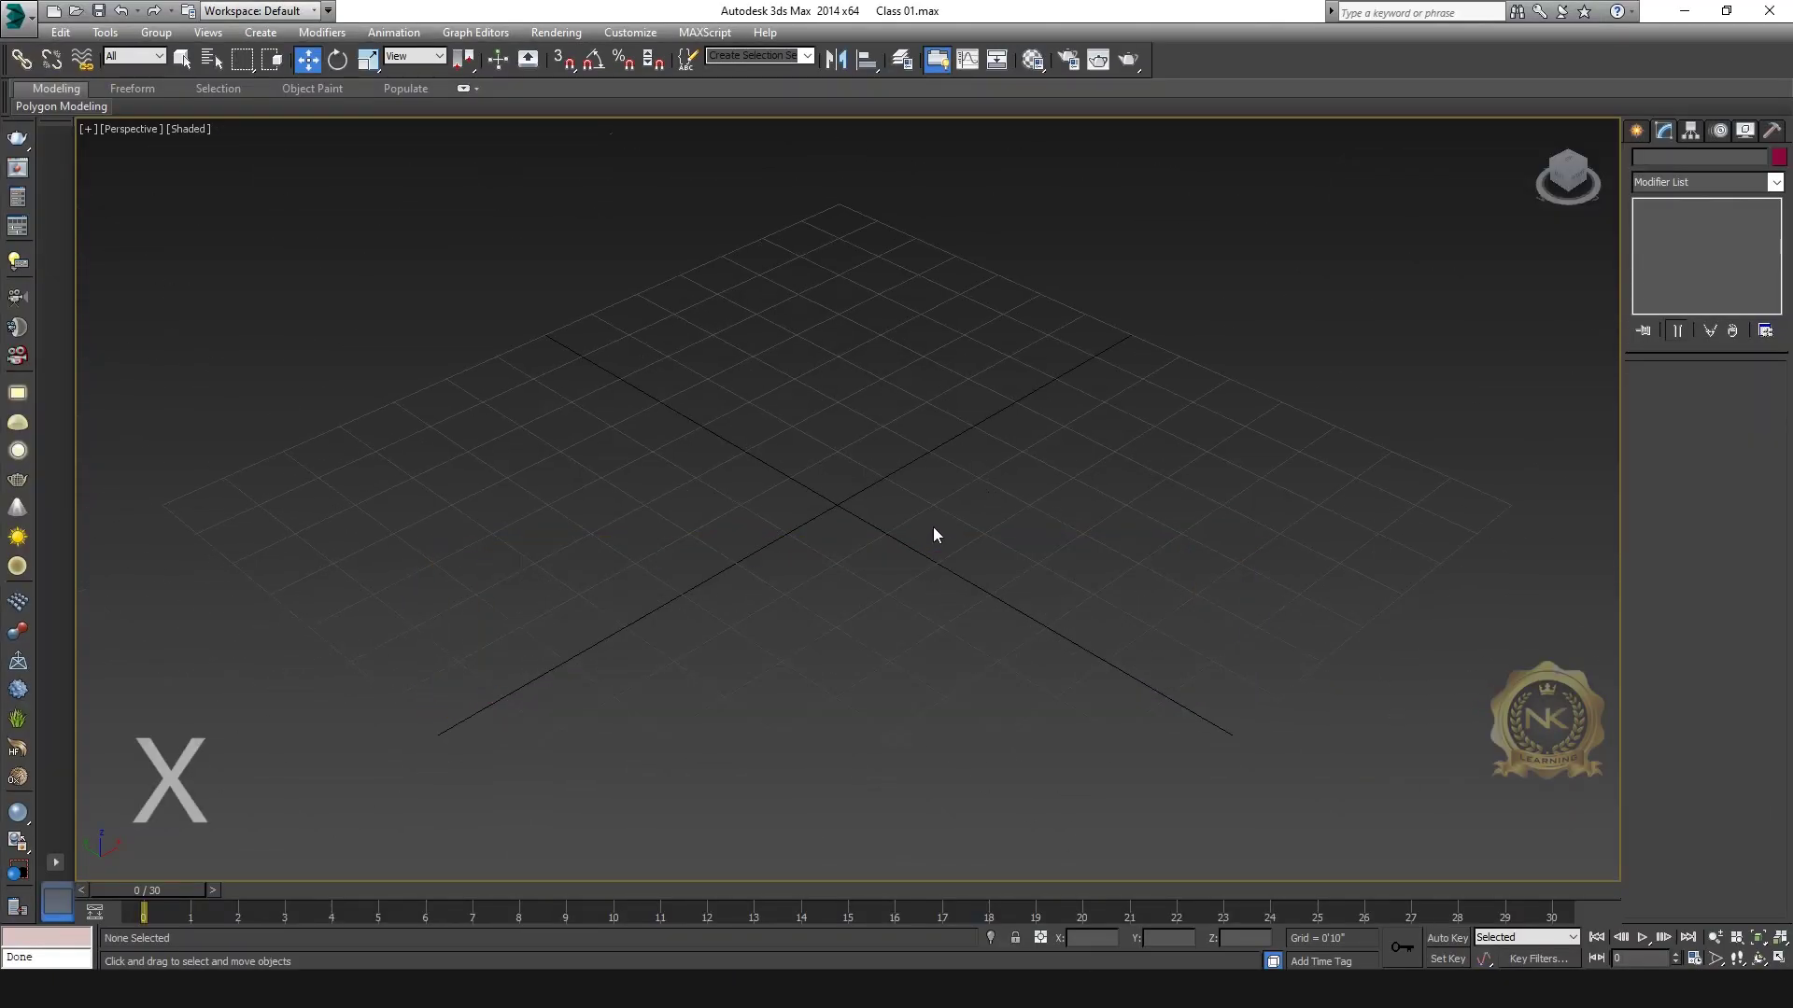
Step: Search all actions for "box" and create a box with a base of about 2'3" by 2'3" near the grid centre
{"action": "key", "text": "x"}
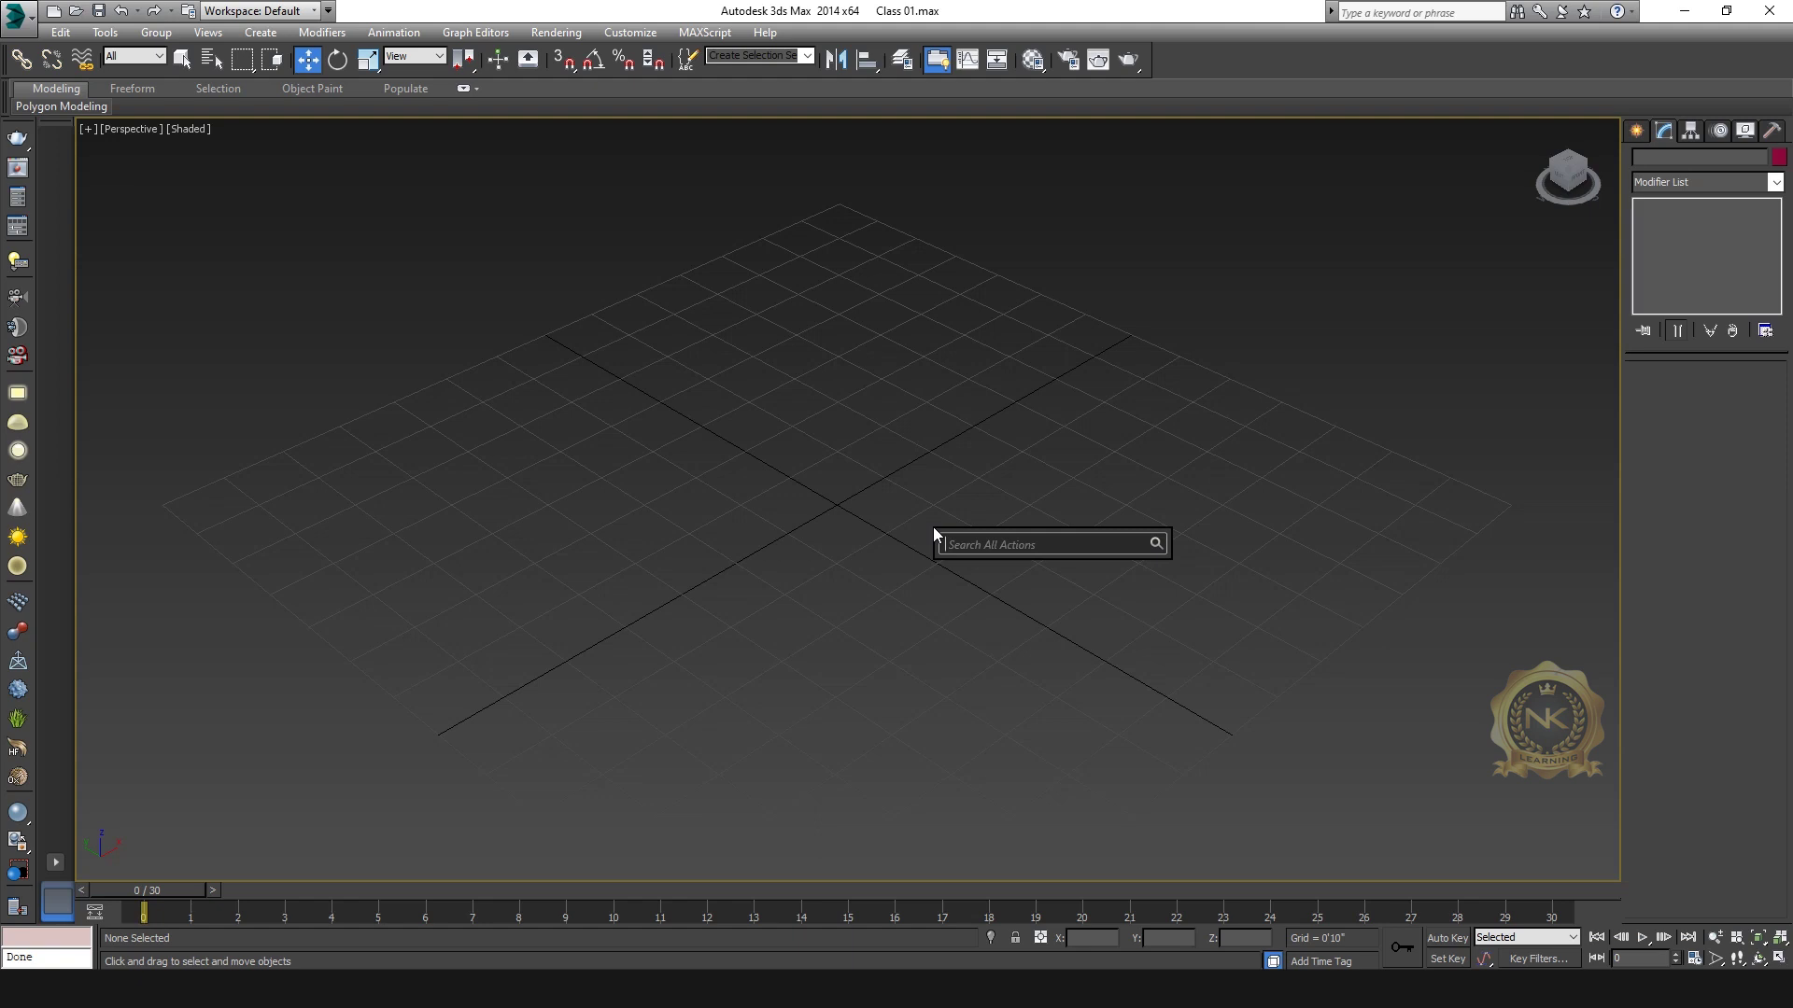
{"action": "type", "text": "box"}
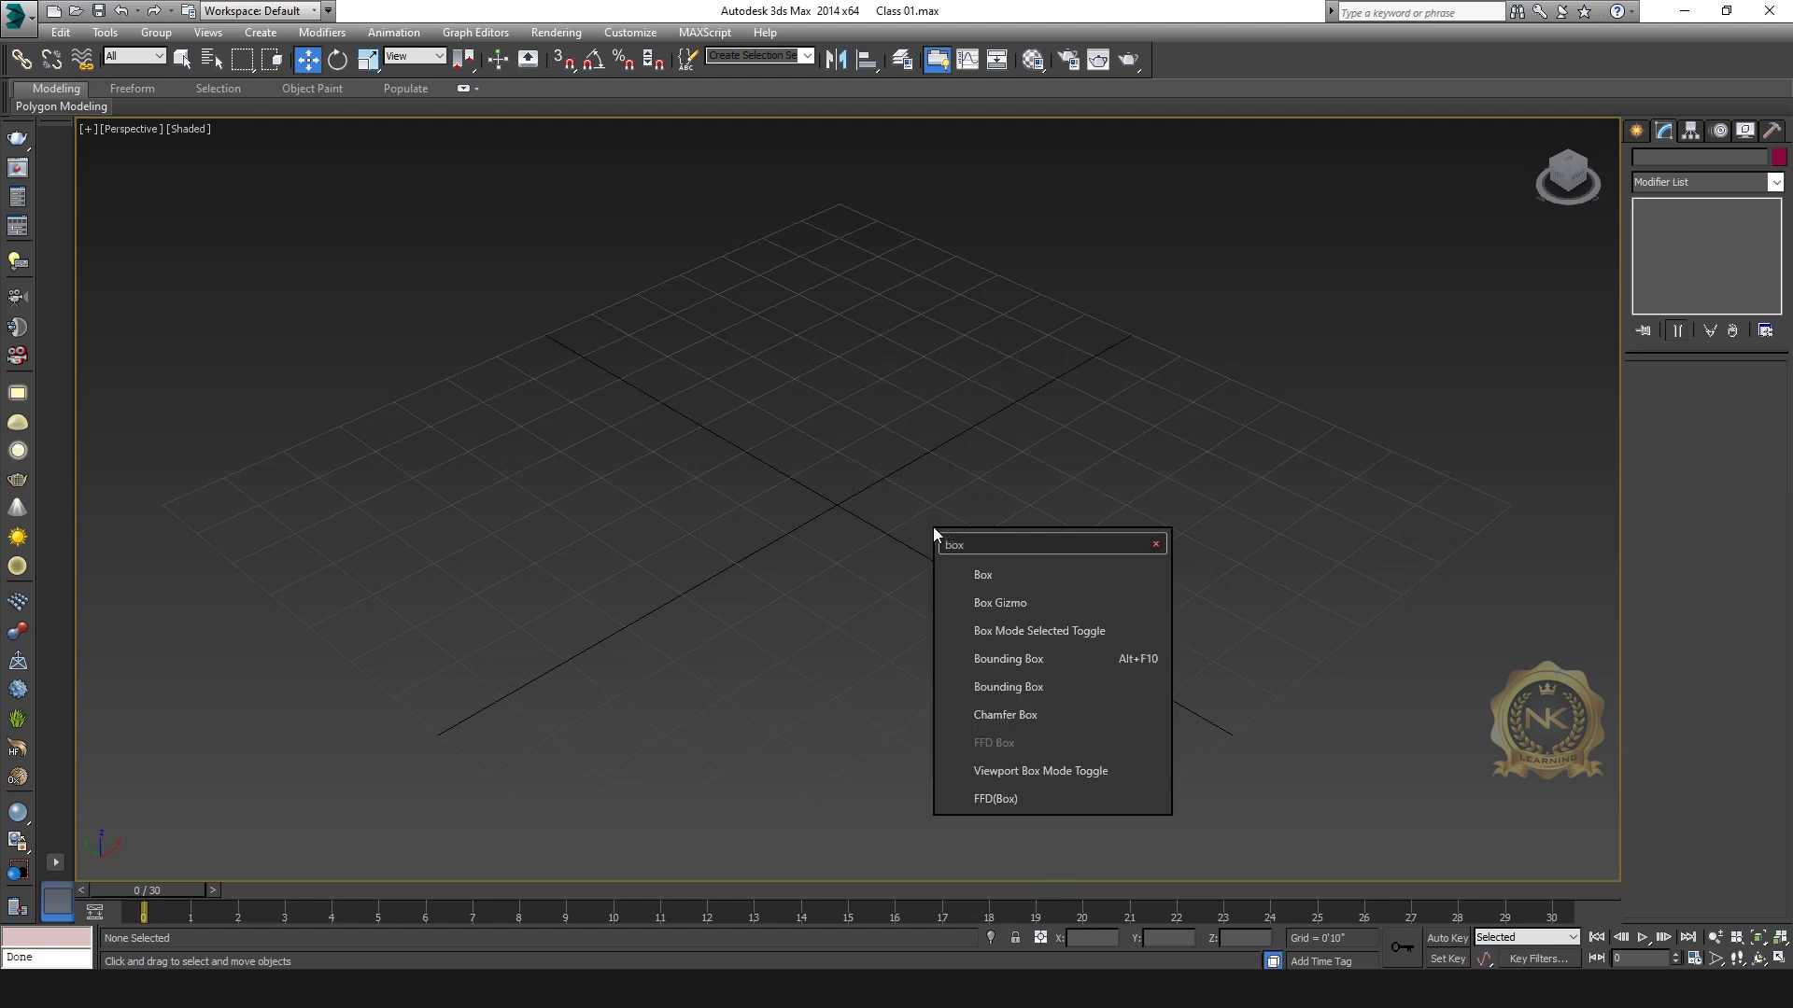
{"action": "left_click", "coordinate": [982, 575]}
{"action": "left_click_drag", "start_coordinate": [768, 501], "coordinate": [1032, 496]}
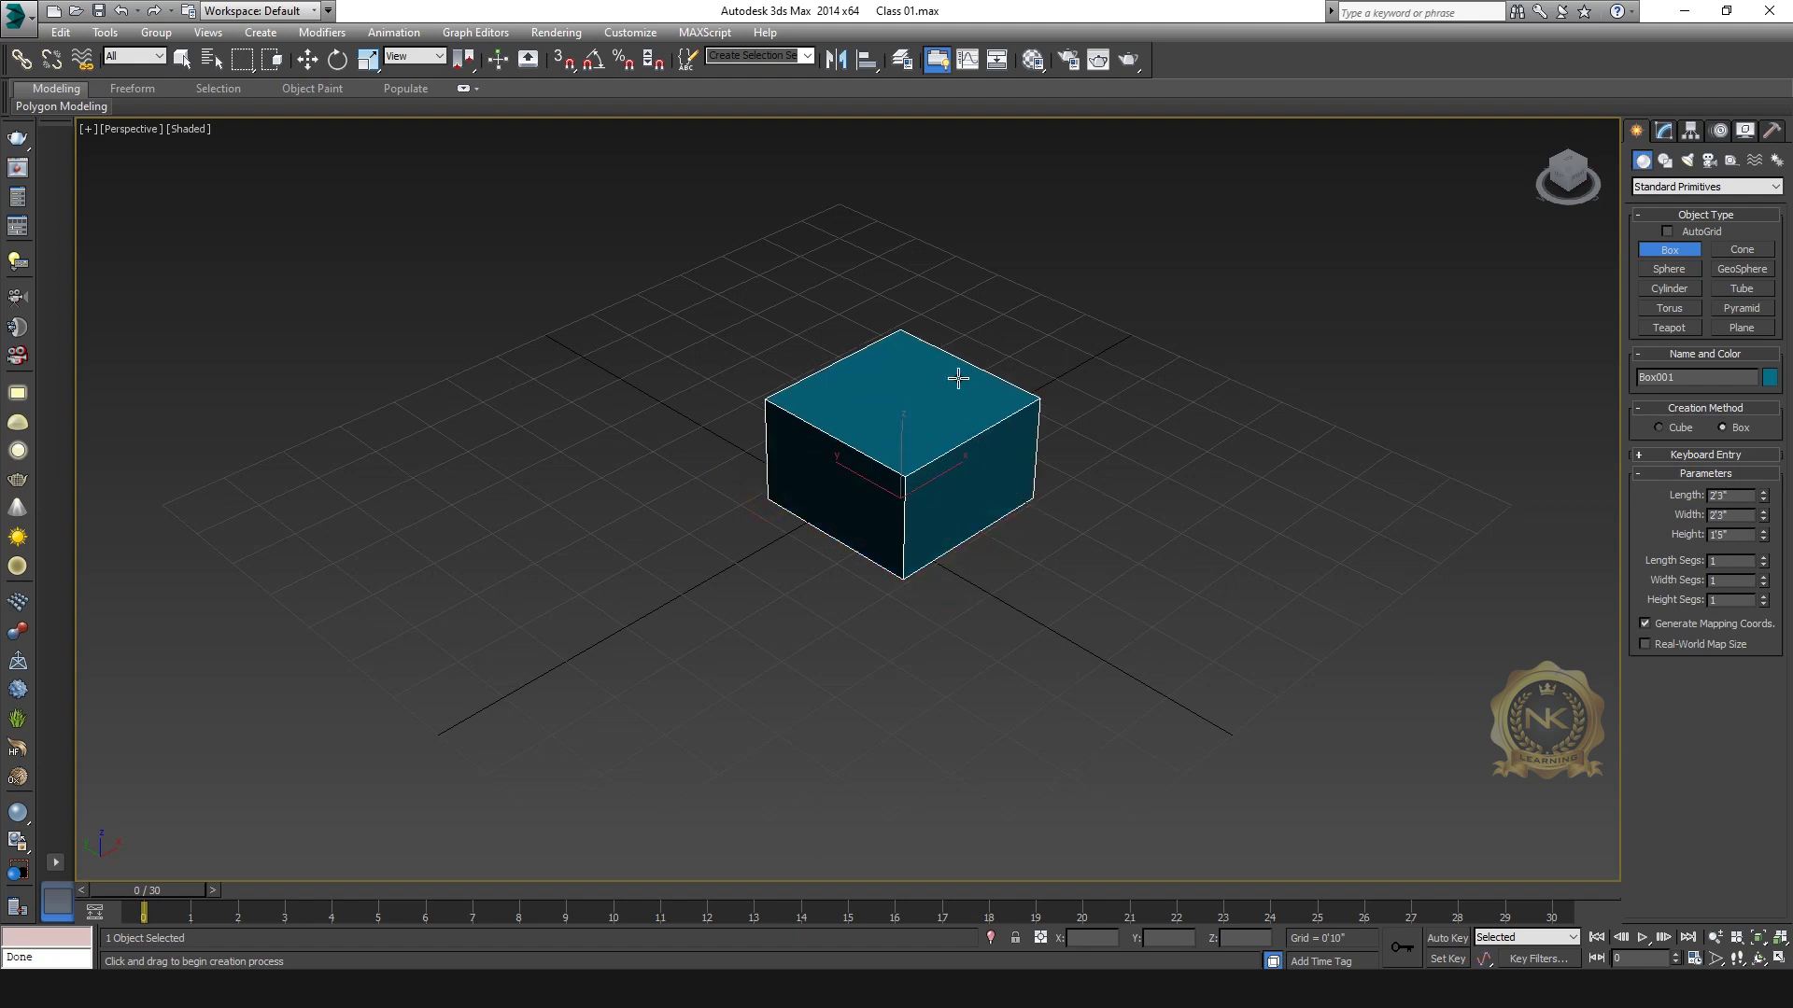
{"action": "left_click", "coordinate": [954, 321]}
{"action": "key", "text": "alt"}
{"action": "key", "text": "w"}
Step: Search all actions for "te", choose Teapot and create a teapot about 1'10" in radius beside the box
{"action": "key", "text": "x"}
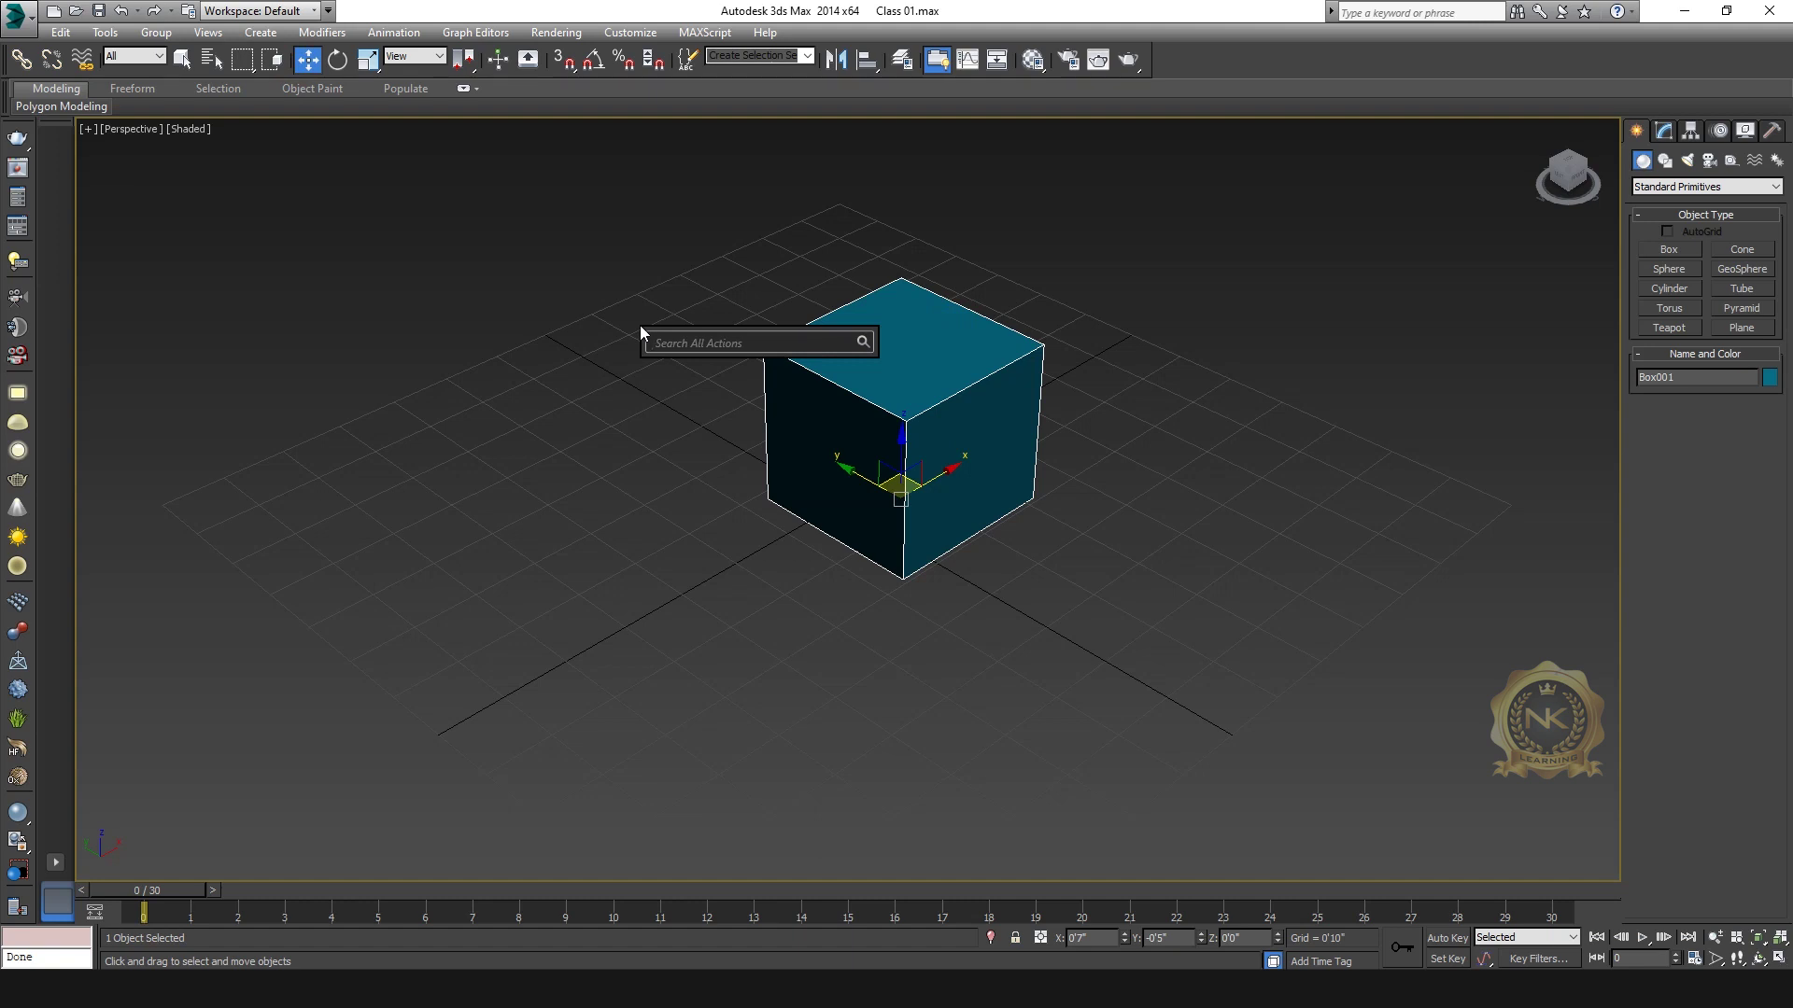
{"action": "type", "text": "te"}
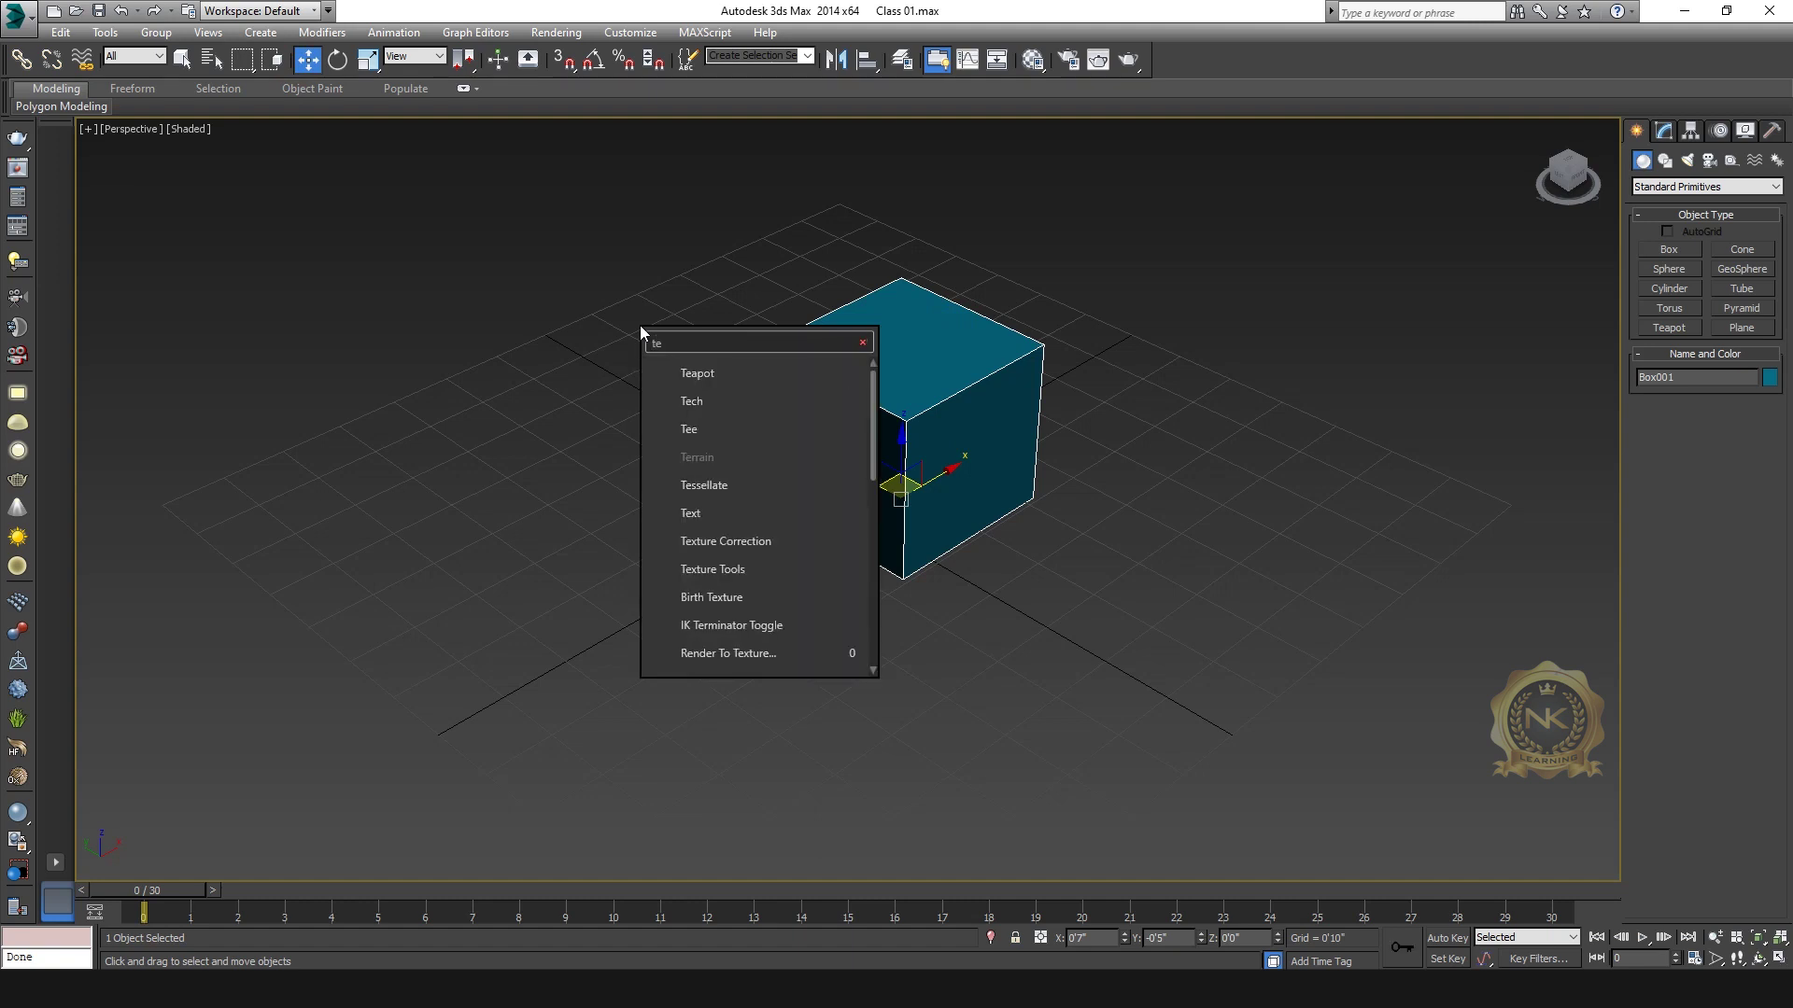
{"action": "left_click", "coordinate": [723, 375]}
{"action": "mouse_move", "coordinate": [536, 514]}
{"action": "left_mouse_down"}
{"action": "mouse_move", "coordinate": [576, 564]}
{"action": "mouse_move", "coordinate": [561, 504]}
{"action": "left_mouse_up"}
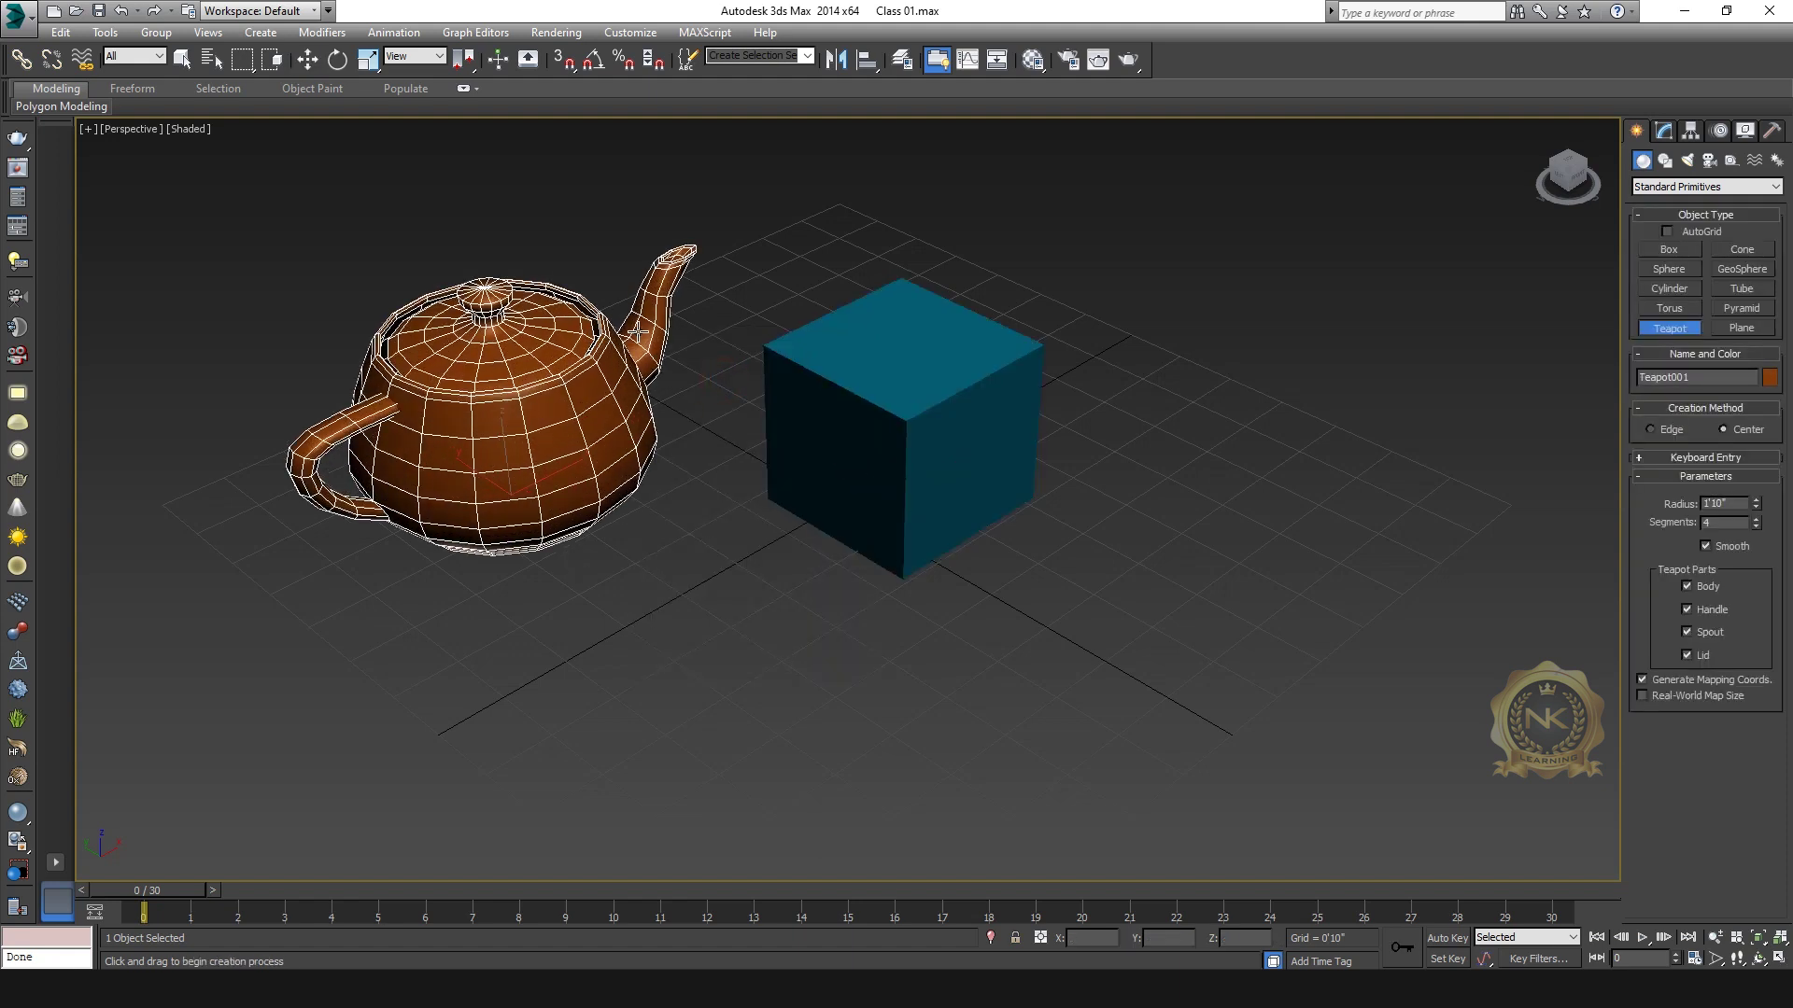
{"action": "left_click", "coordinate": [317, 61]}
Step: Search all actions for "pla" and create a plane about 3'9" by 8'2" on the grid under the box
{"action": "type", "text": "x"}
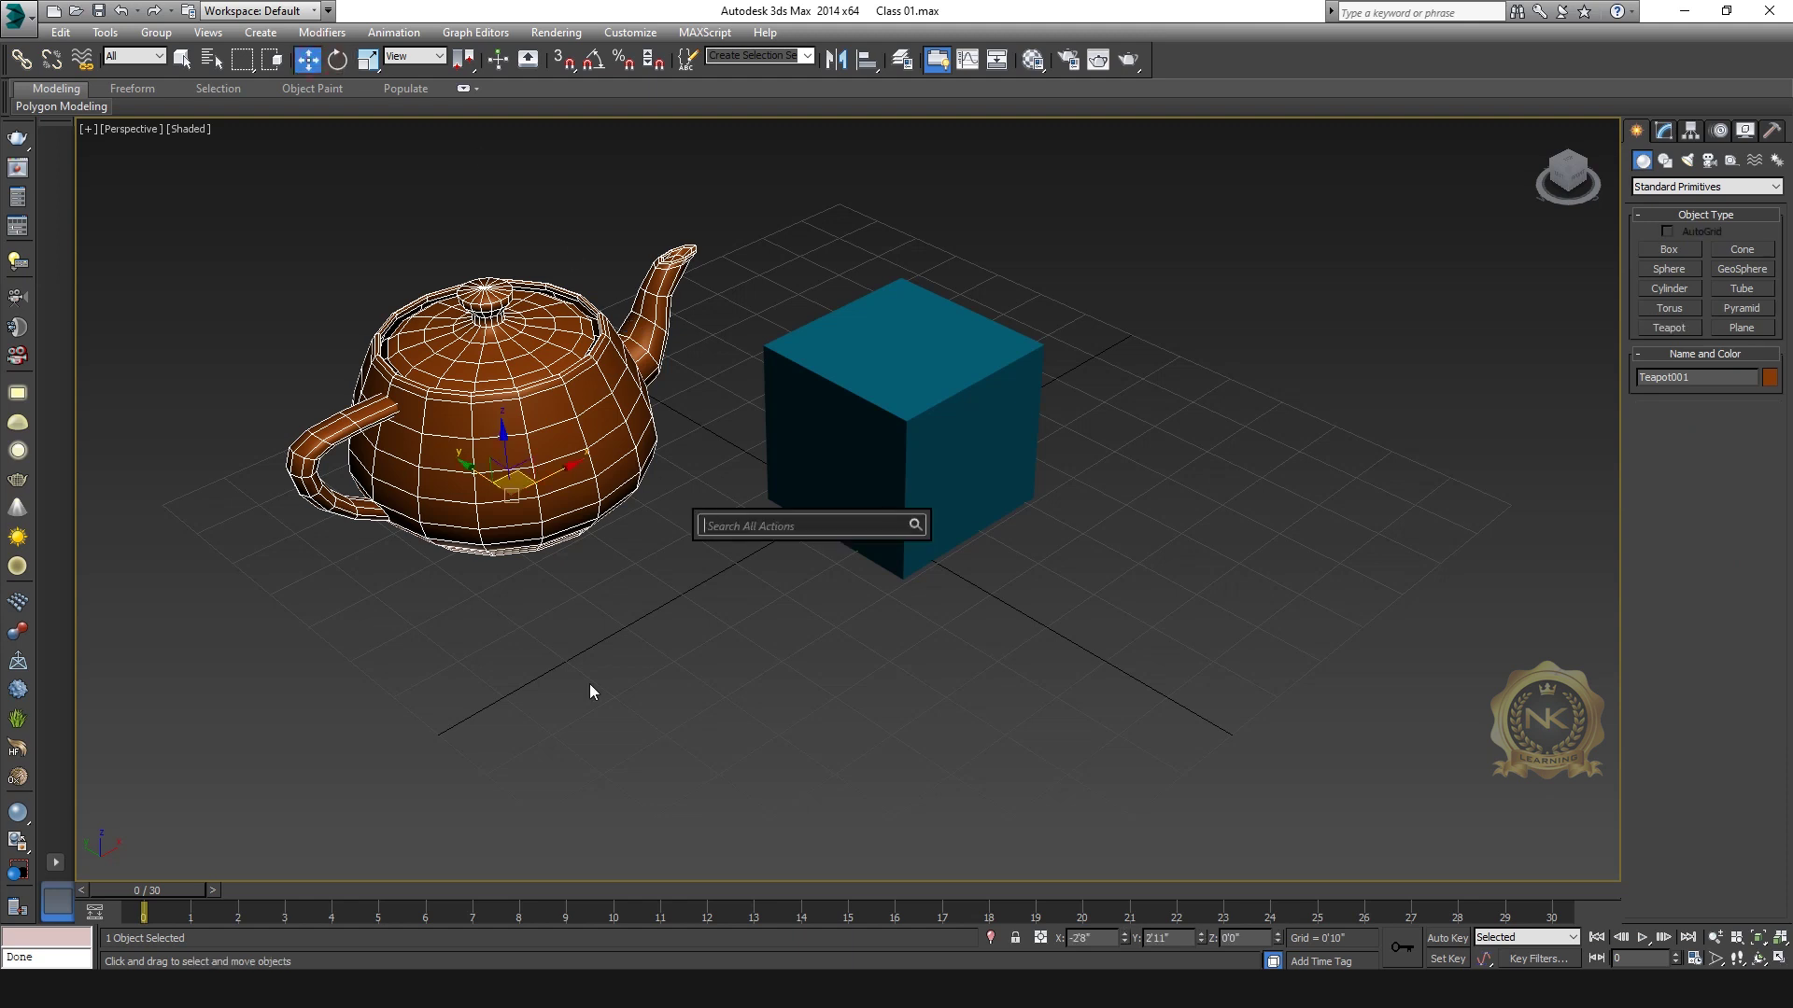
{"action": "type", "text": "pla"}
{"action": "left_click", "coordinate": [761, 561]}
{"action": "left_click_drag", "start_coordinate": [686, 620], "coordinate": [1372, 461]}
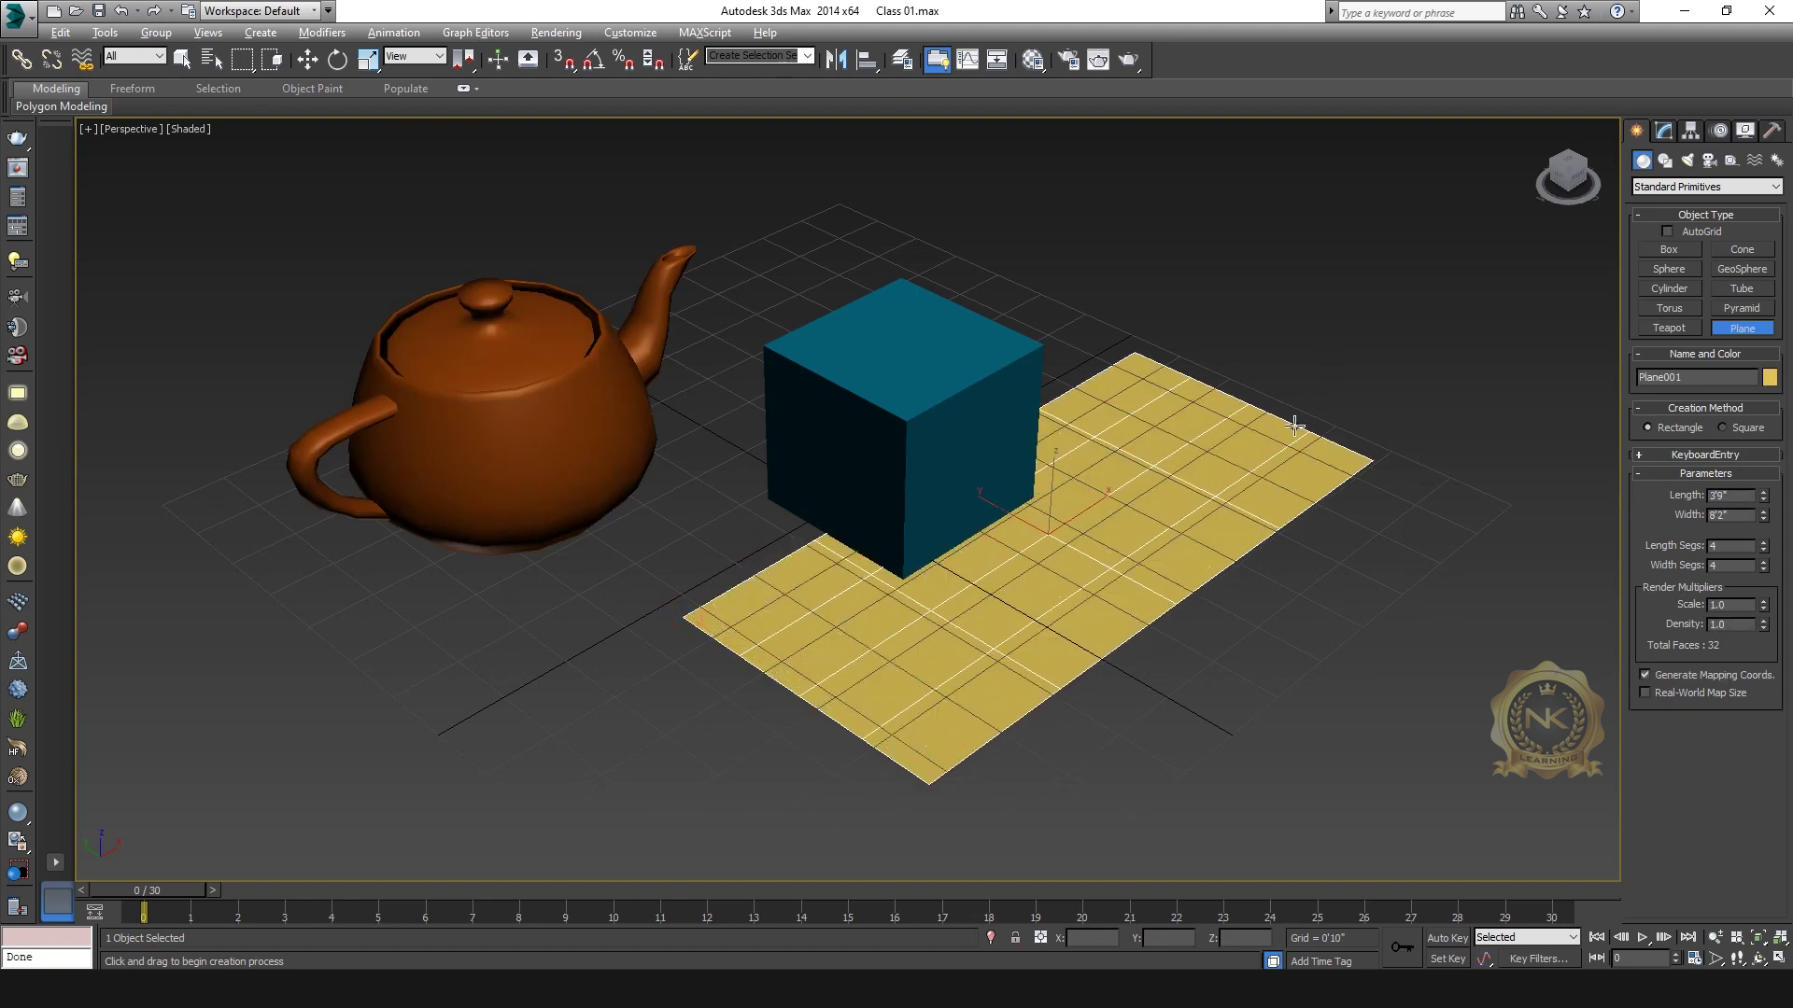
Step: Search all actions for "cy" and create a cylinder about 4'3" in radius and 3'4" high beside the plane in the Top view
{"action": "key", "text": "alt+w"}
{"action": "middle_click", "coordinate": [472, 320]}
{"action": "key", "text": "alt+w"}
{"action": "scroll", "coordinate": [821, 416], "scroll_direction": "up", "scroll_amount": 6}
{"action": "middle_click_drag", "start_coordinate": [217, 606], "coordinate": [923, 503]}
{"action": "scroll", "coordinate": [923, 505], "scroll_direction": "up", "scroll_amount": 3}
{"action": "key", "text": "x"}
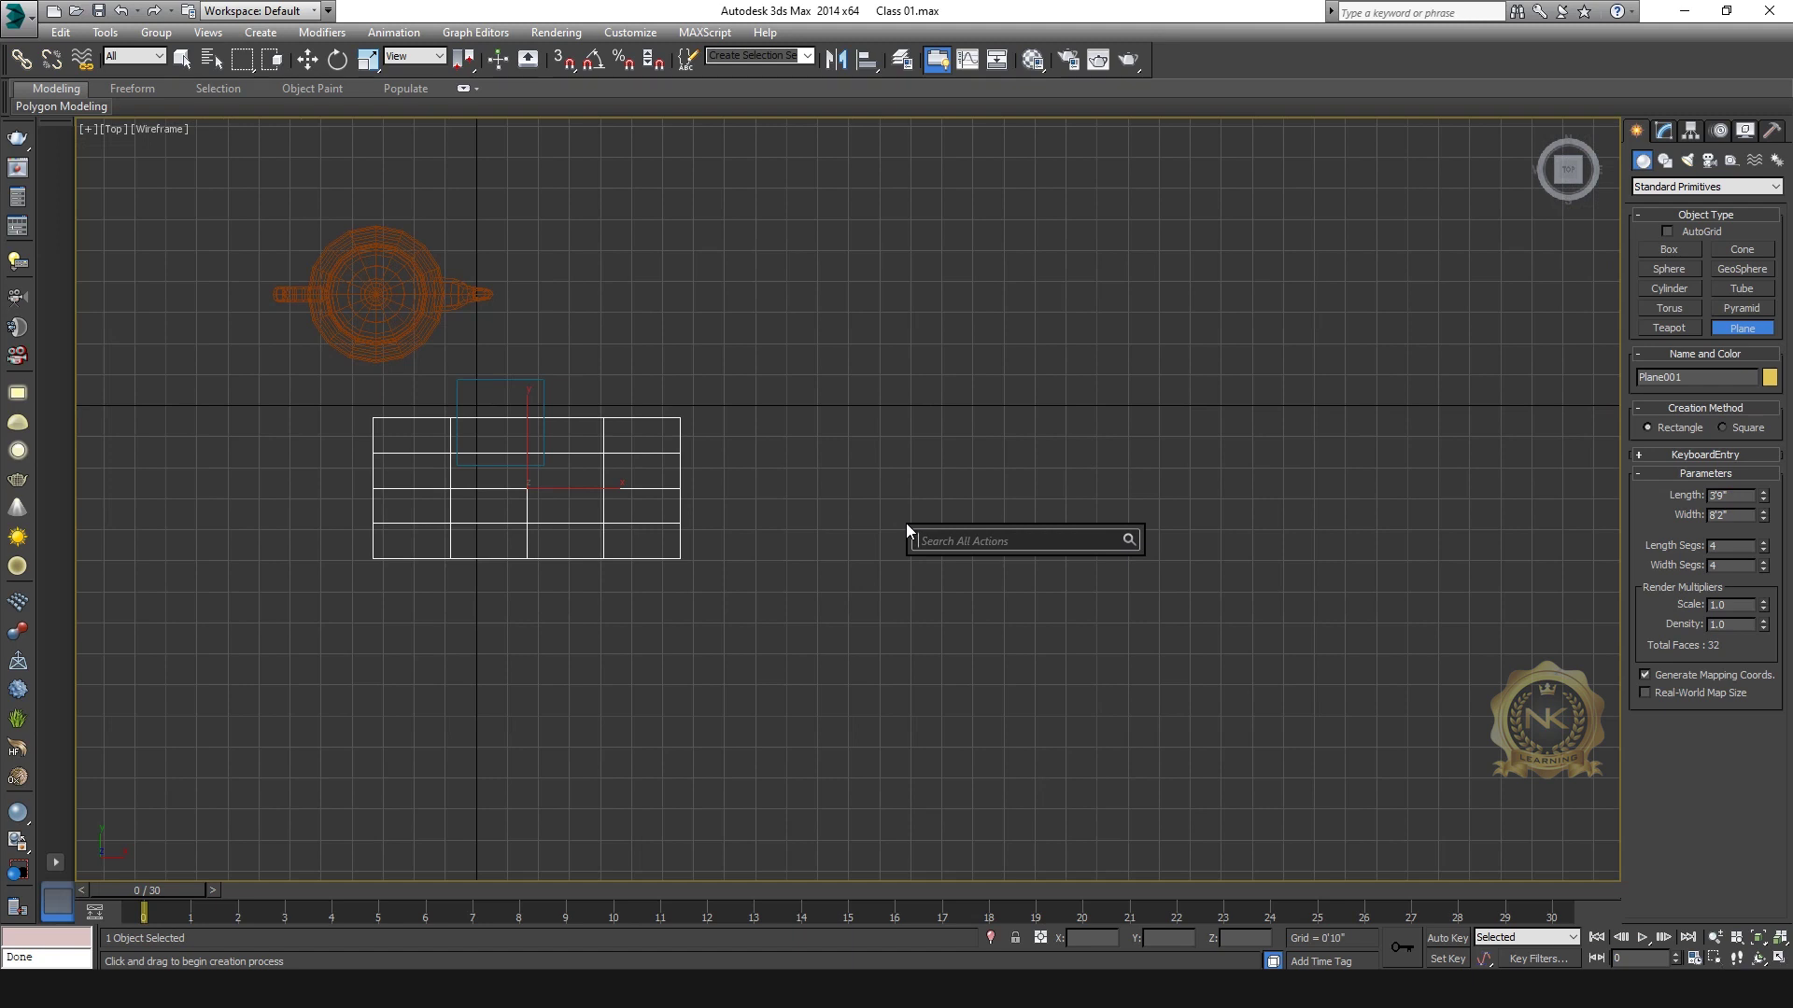
{"action": "type", "text": "cy"}
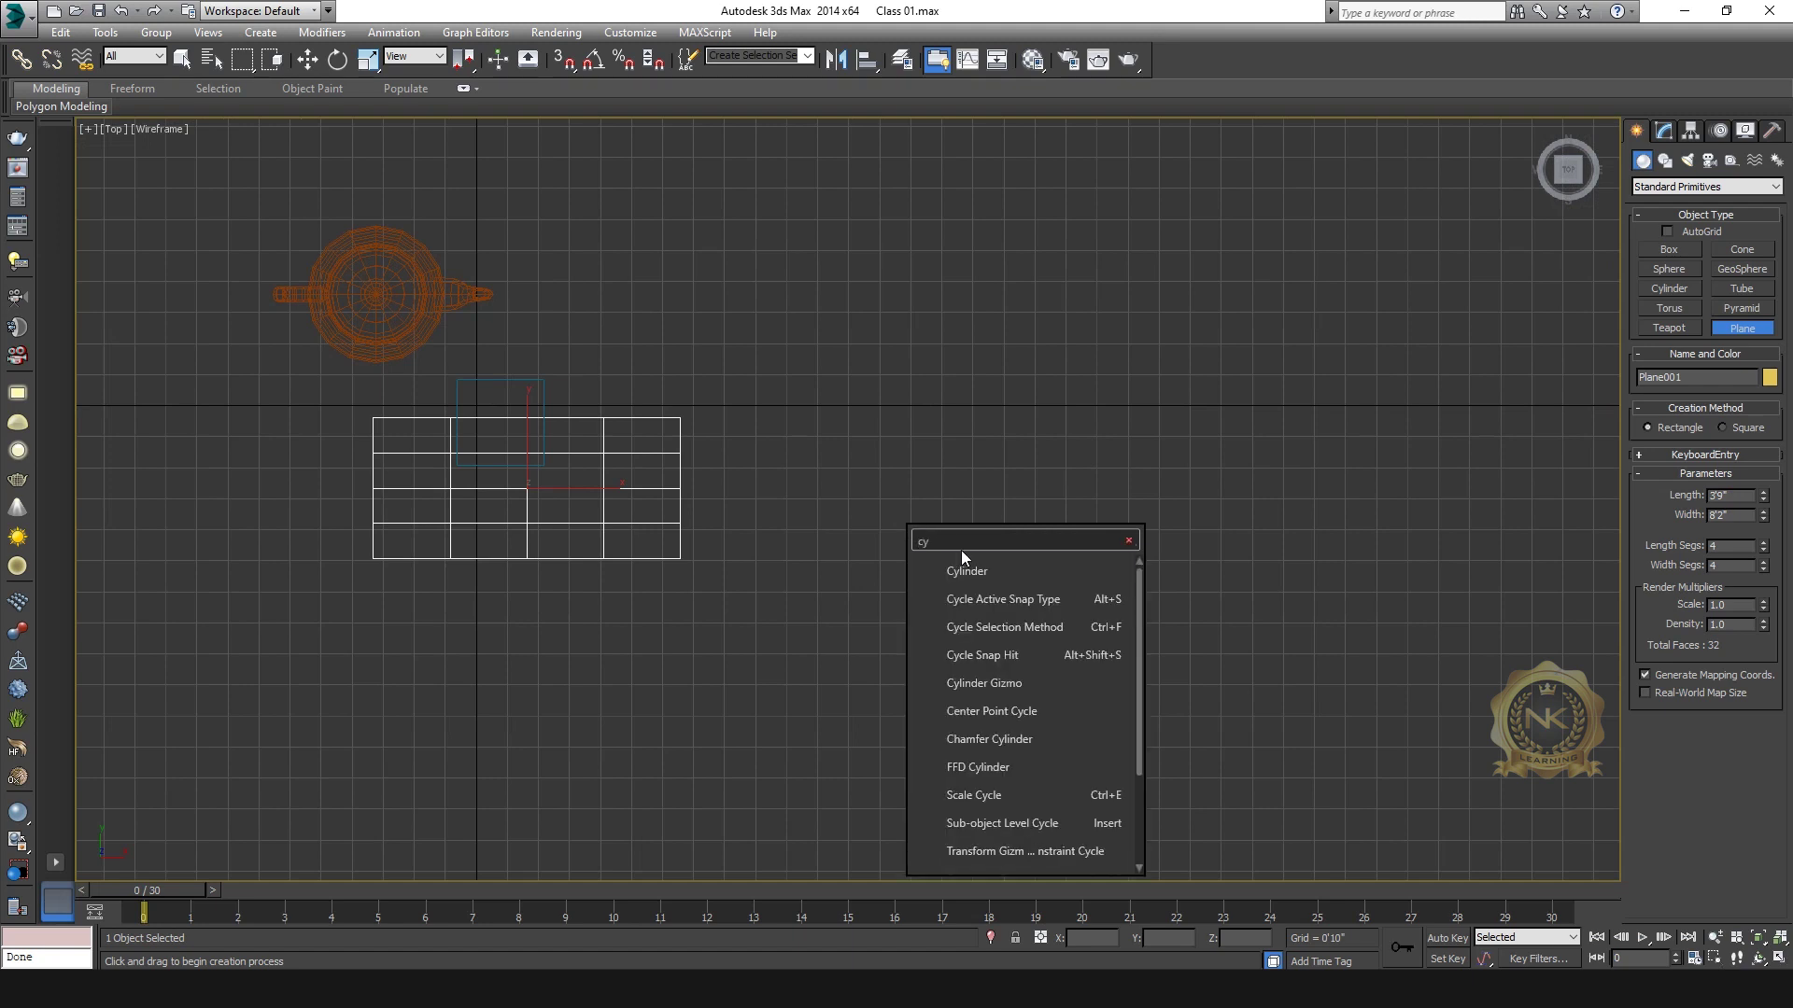
{"action": "left_click", "coordinate": [962, 567]}
{"action": "left_click_drag", "start_coordinate": [911, 445], "coordinate": [1031, 529]}
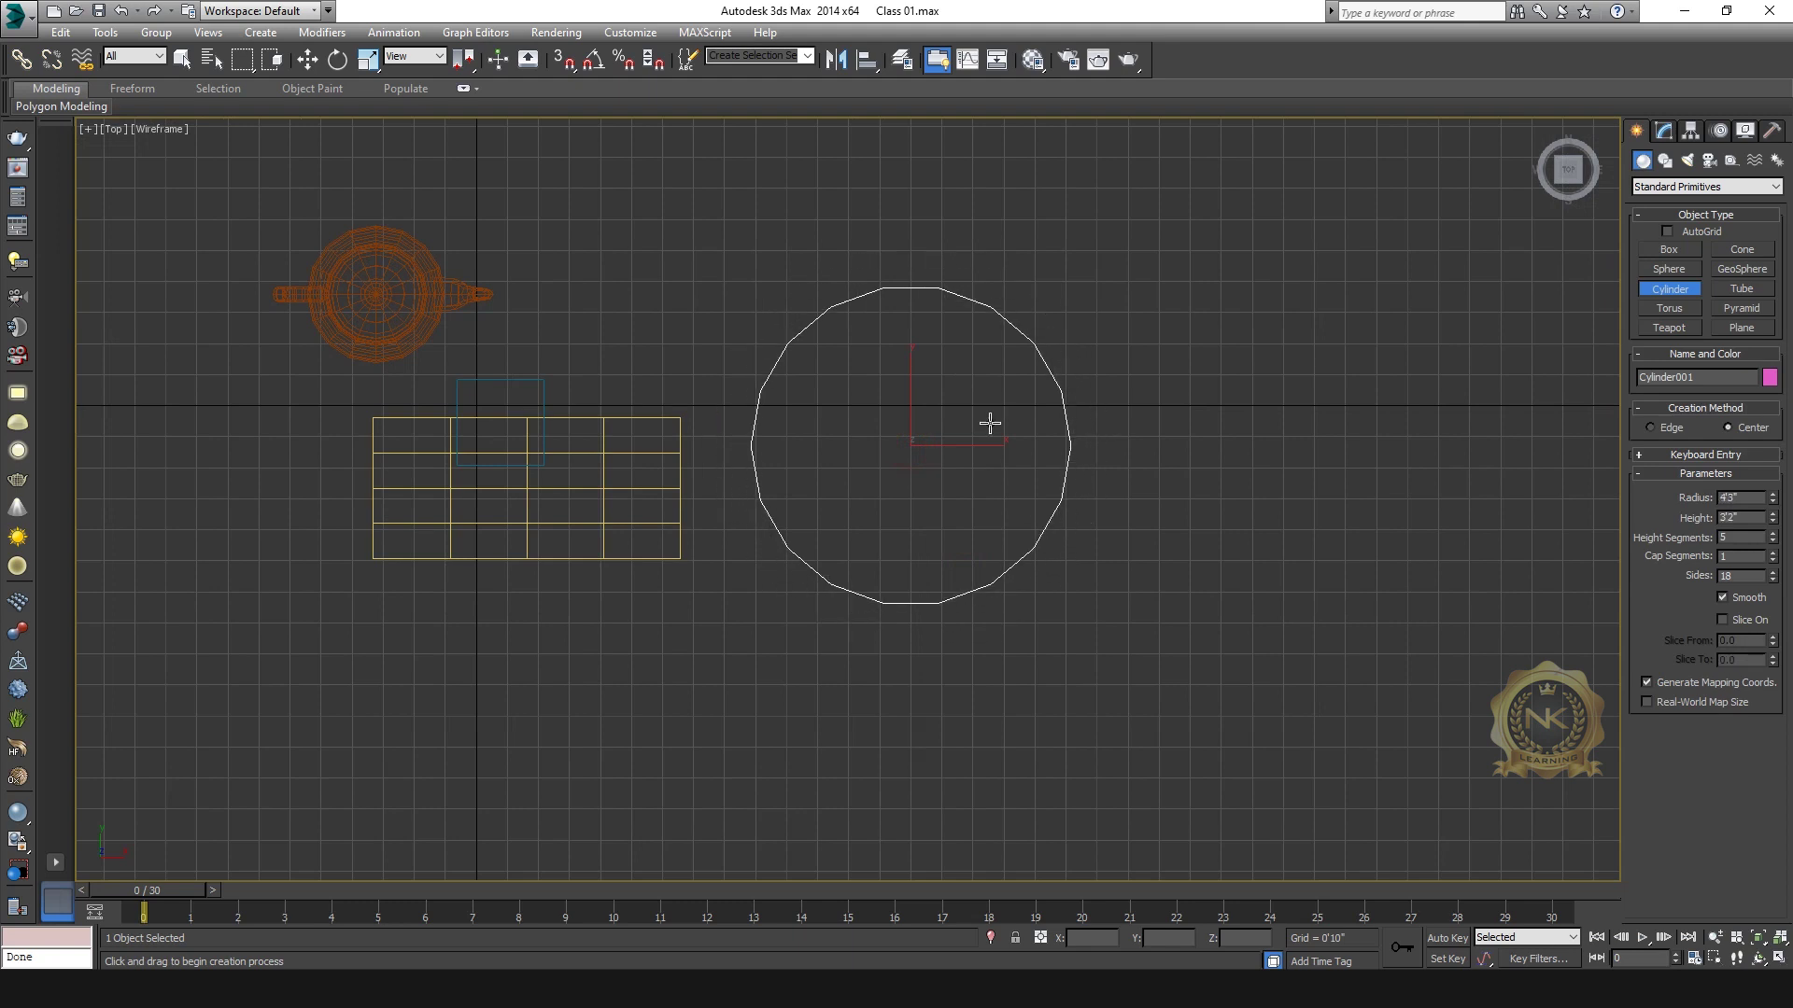
Step: In the Perspective view, move the cylinder along X to about 9'1", closer to the box and plane
{"action": "key", "text": "alt+w"}
{"action": "middle_click", "coordinate": [1268, 676]}
{"action": "key", "text": "alt+w"}
{"action": "scroll", "coordinate": [1187, 532], "scroll_direction": "down", "scroll_amount": 5}
{"action": "scroll", "coordinate": [1112, 569], "scroll_direction": "up", "scroll_amount": 5}
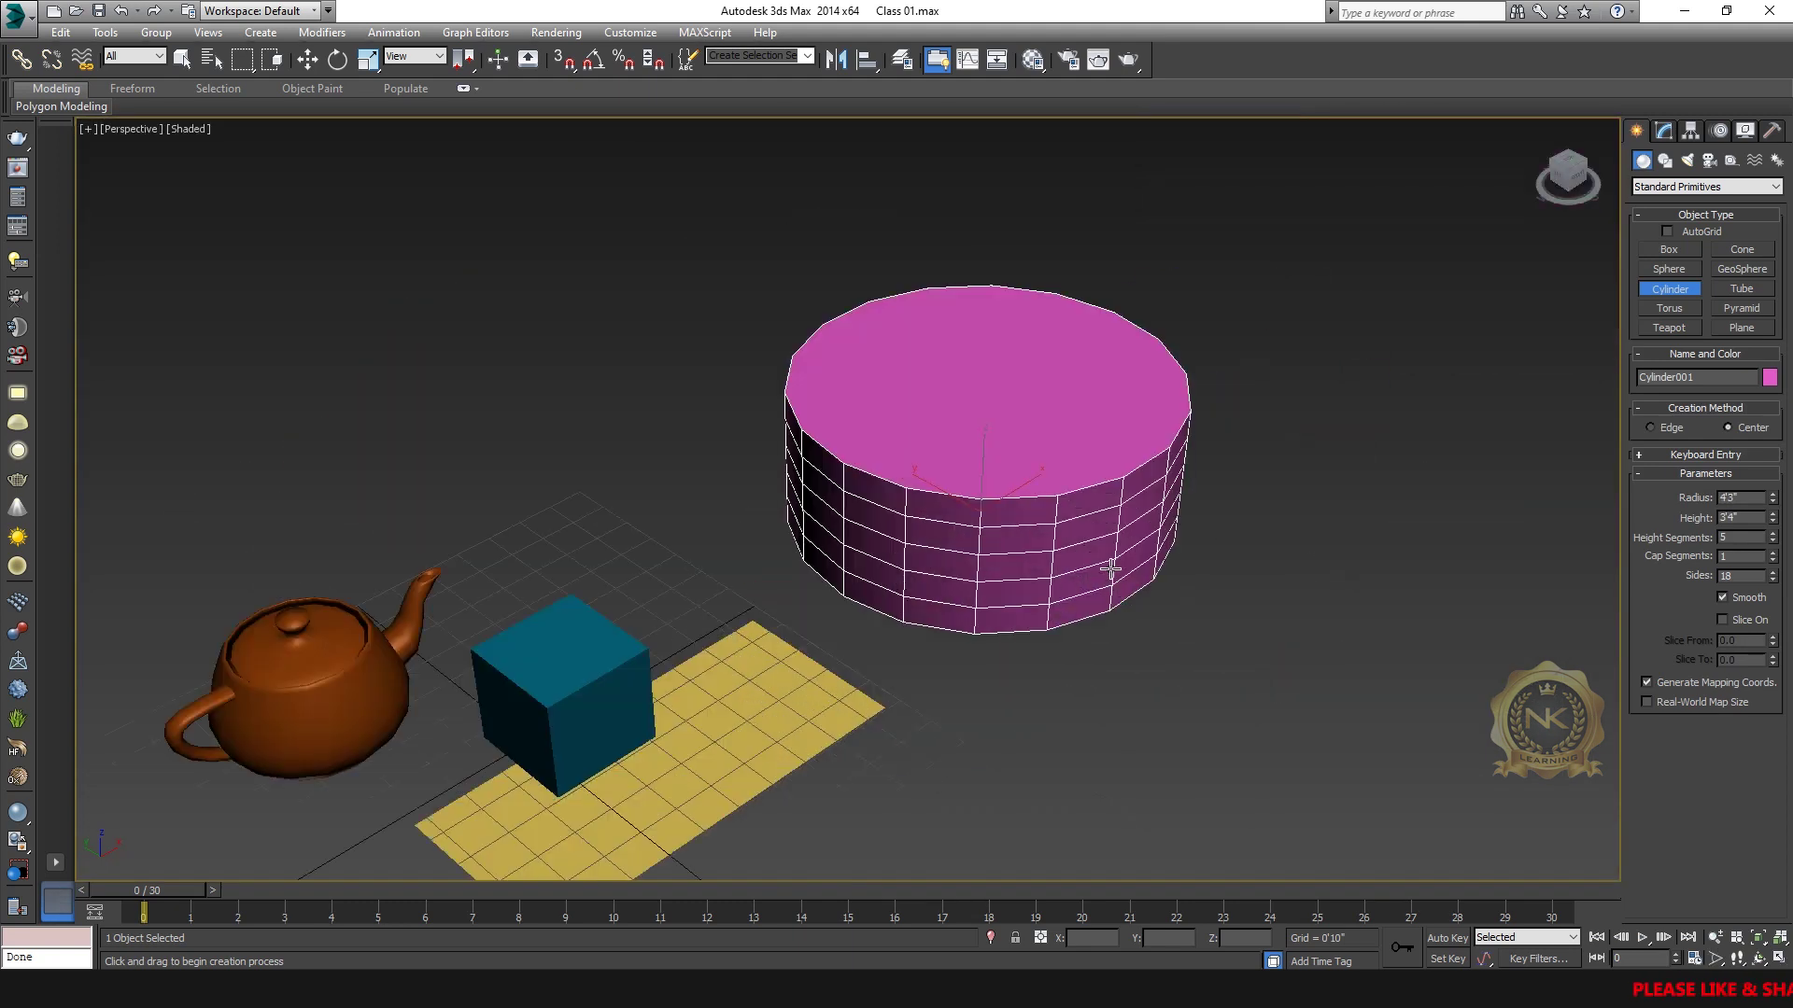
{"action": "middle_click_drag", "start_coordinate": [866, 520], "coordinate": [971, 451]}
{"action": "left_click", "coordinate": [307, 54]}
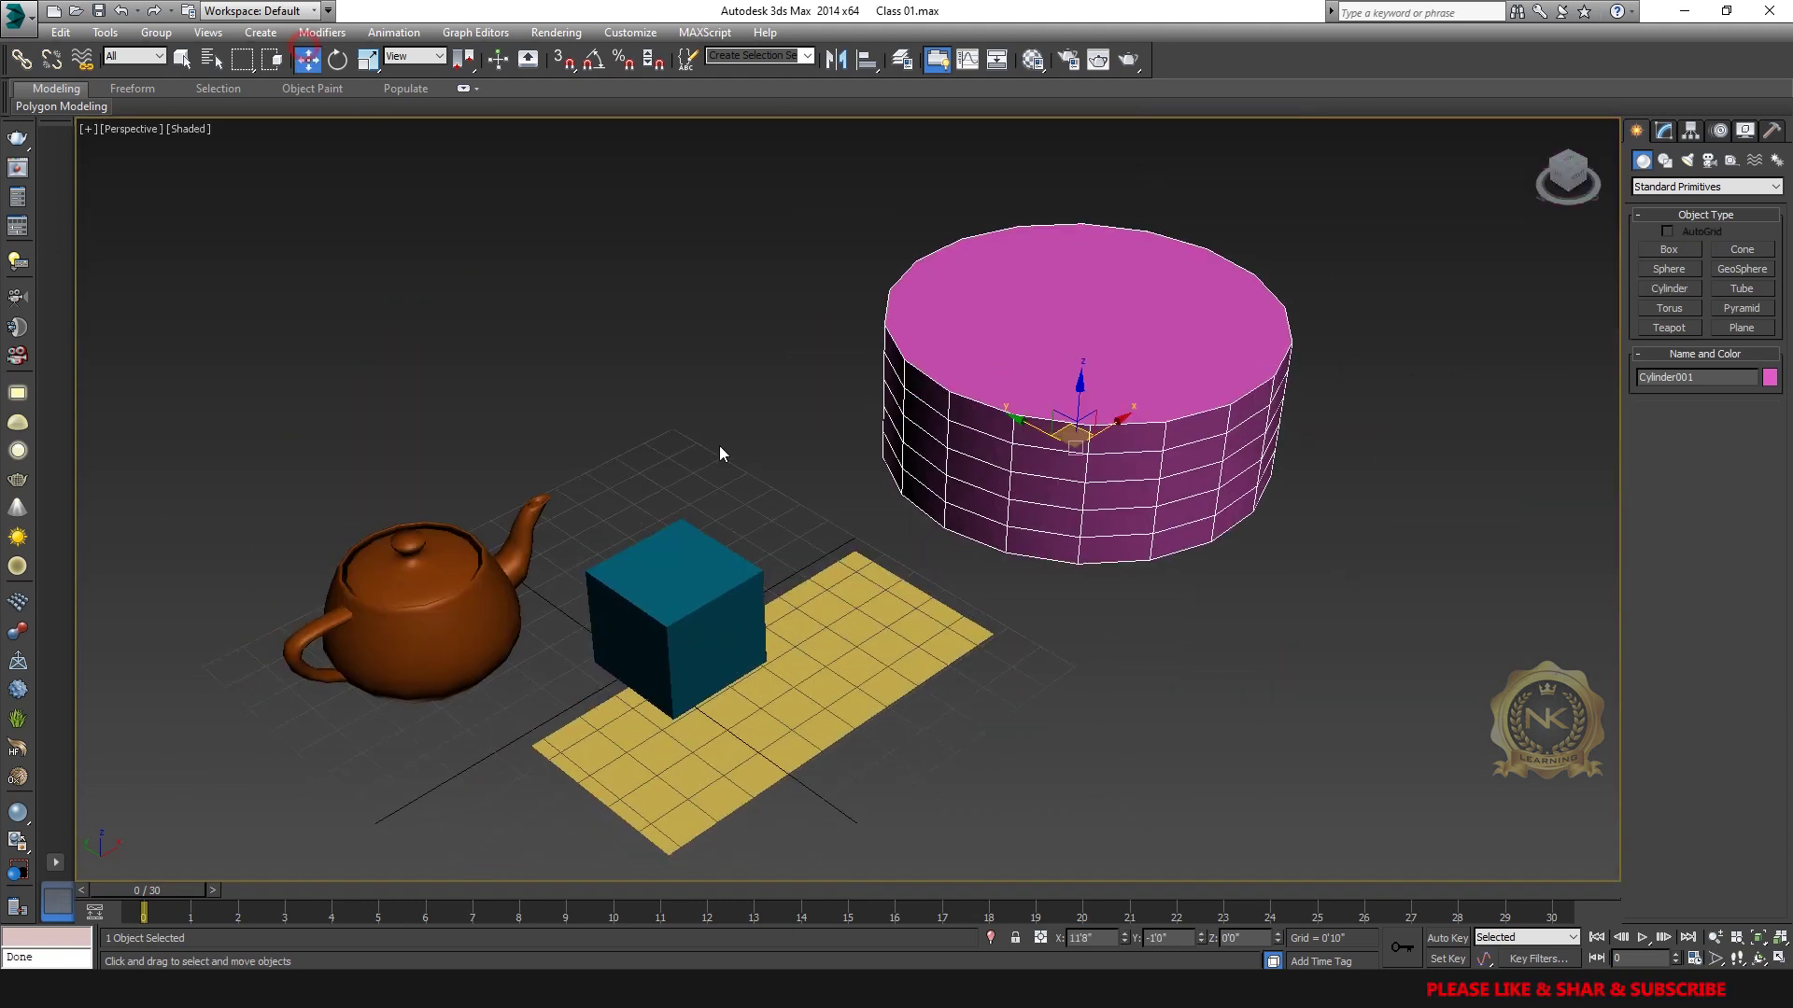
{"action": "middle_click_drag", "start_coordinate": [1184, 488], "coordinate": [1205, 495]}
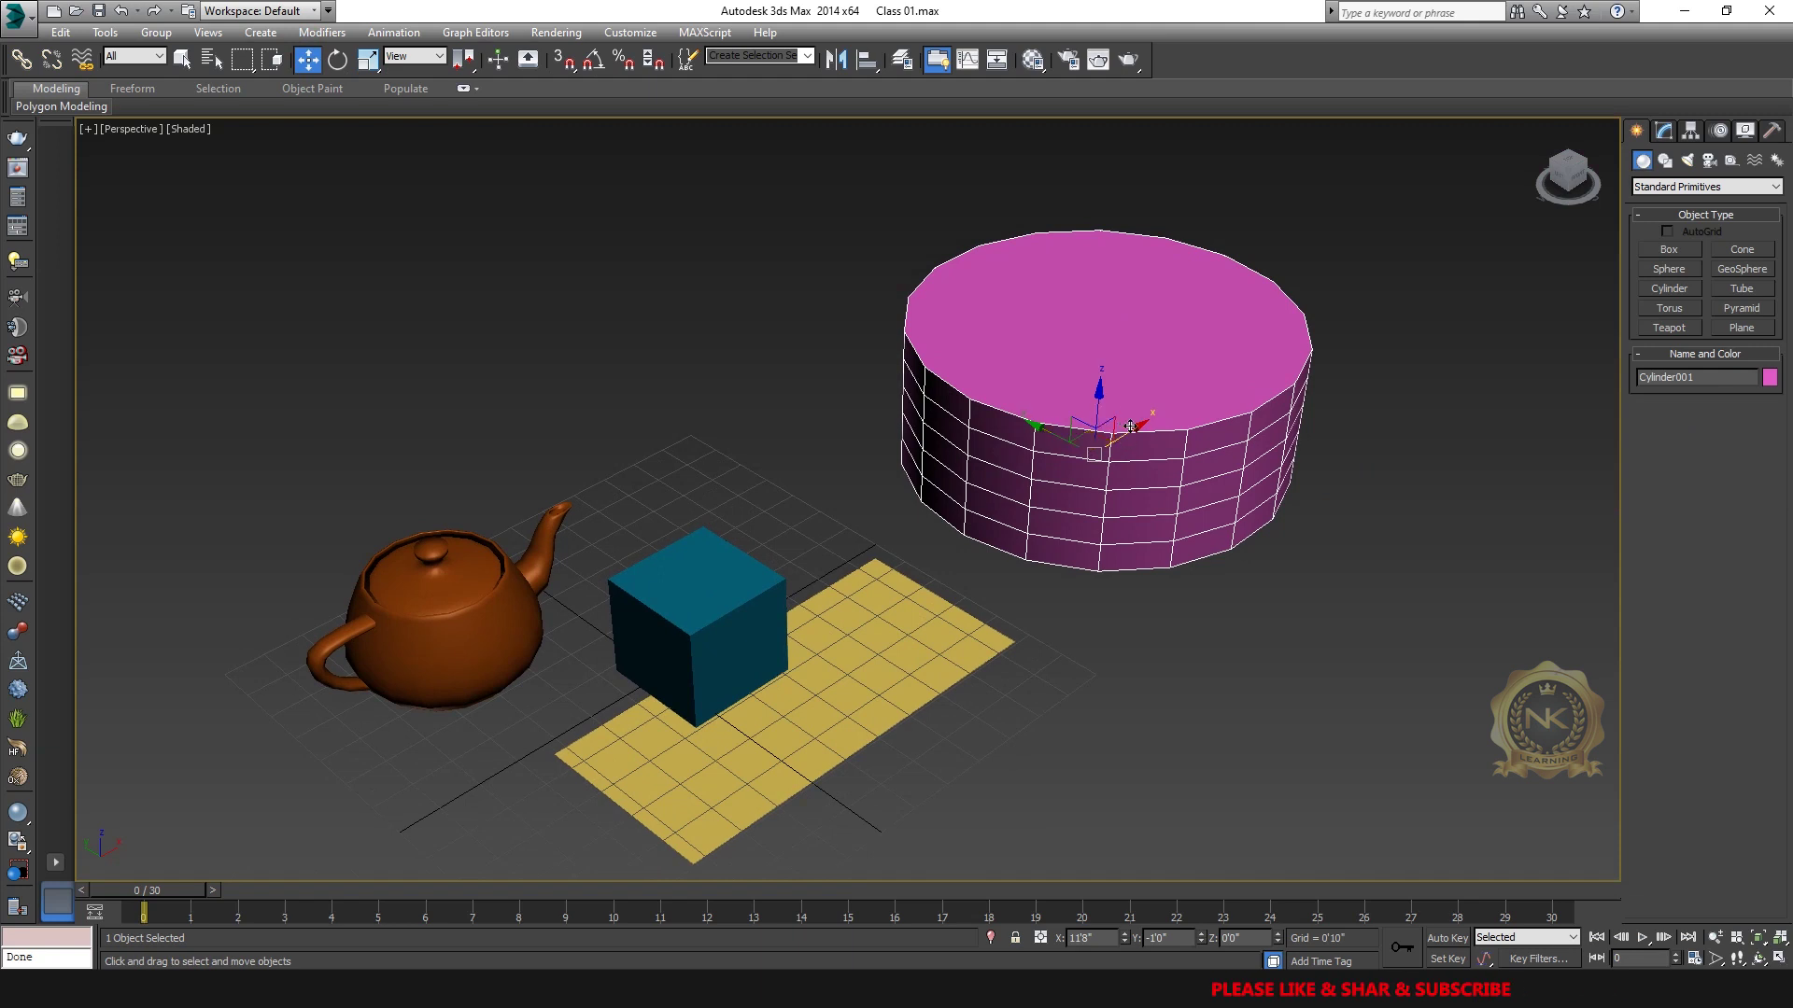
{"action": "left_click_drag", "start_coordinate": [1130, 426], "coordinate": [1059, 475]}
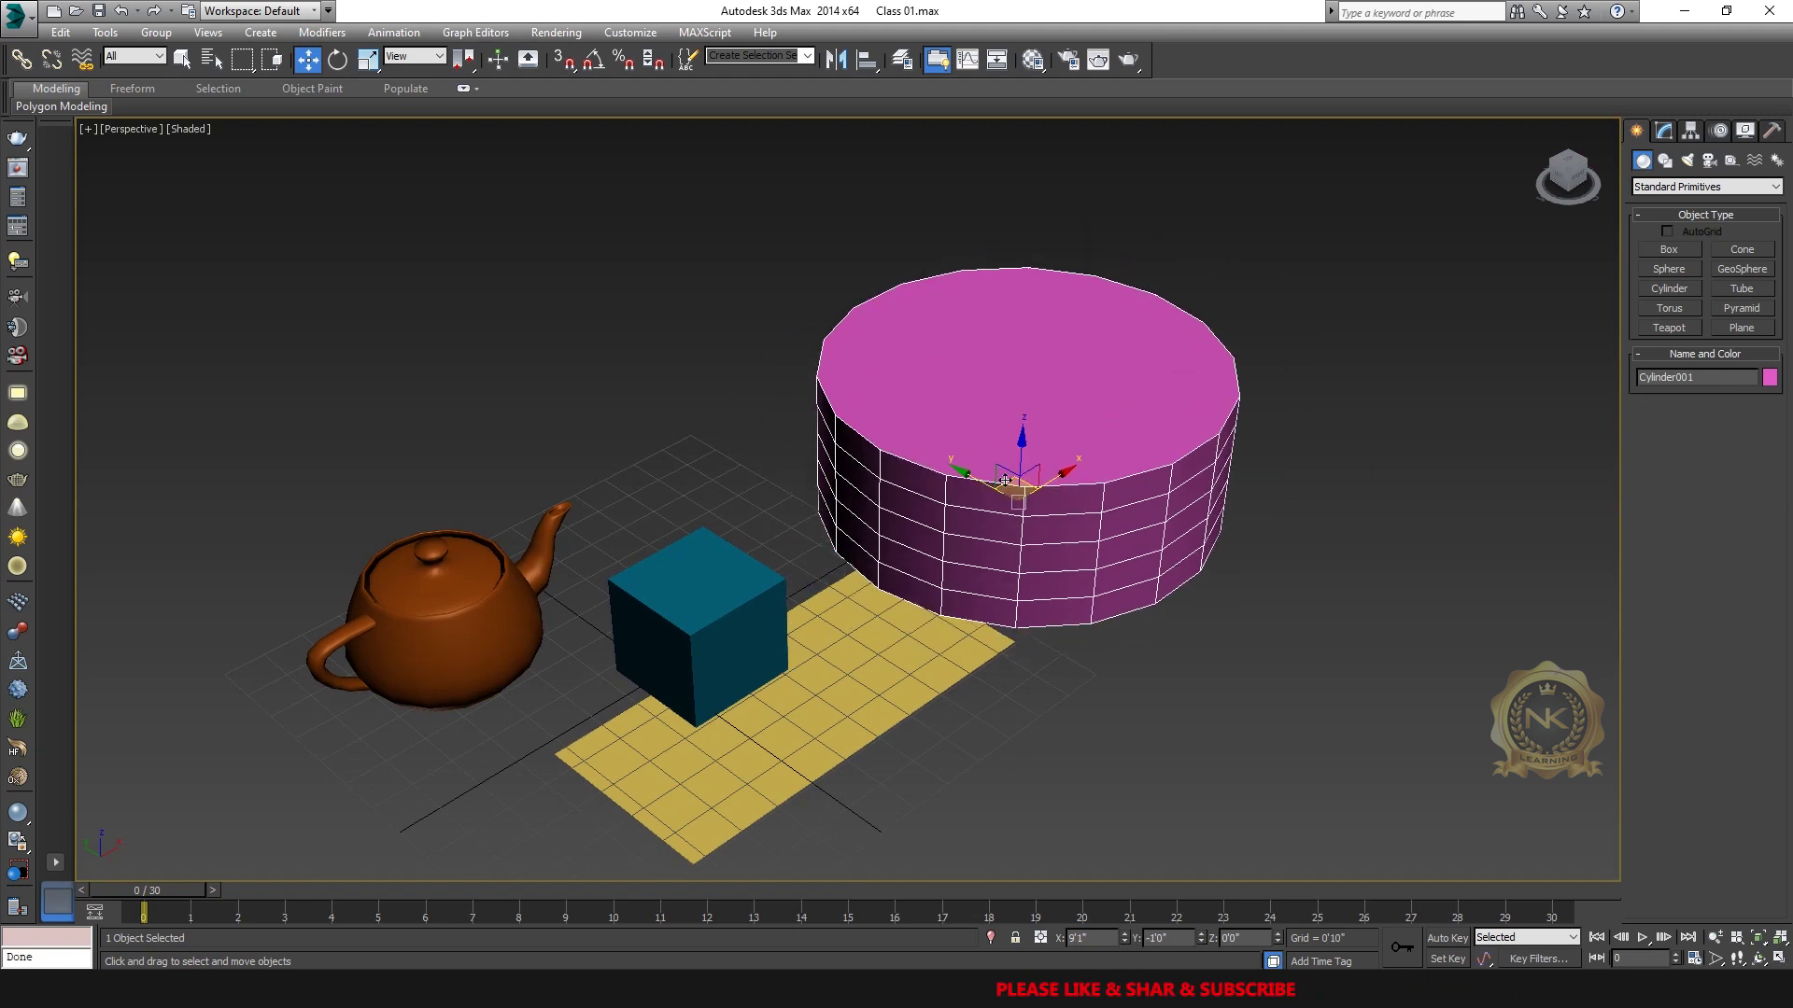
Step: Delete the cylinder and select the box and the plane together
{"action": "key", "text": "Delete"}
{"action": "middle_click_drag", "start_coordinate": [1056, 564], "coordinate": [1157, 446]}
{"action": "left_click_drag", "start_coordinate": [1360, 360], "coordinate": [873, 712]}
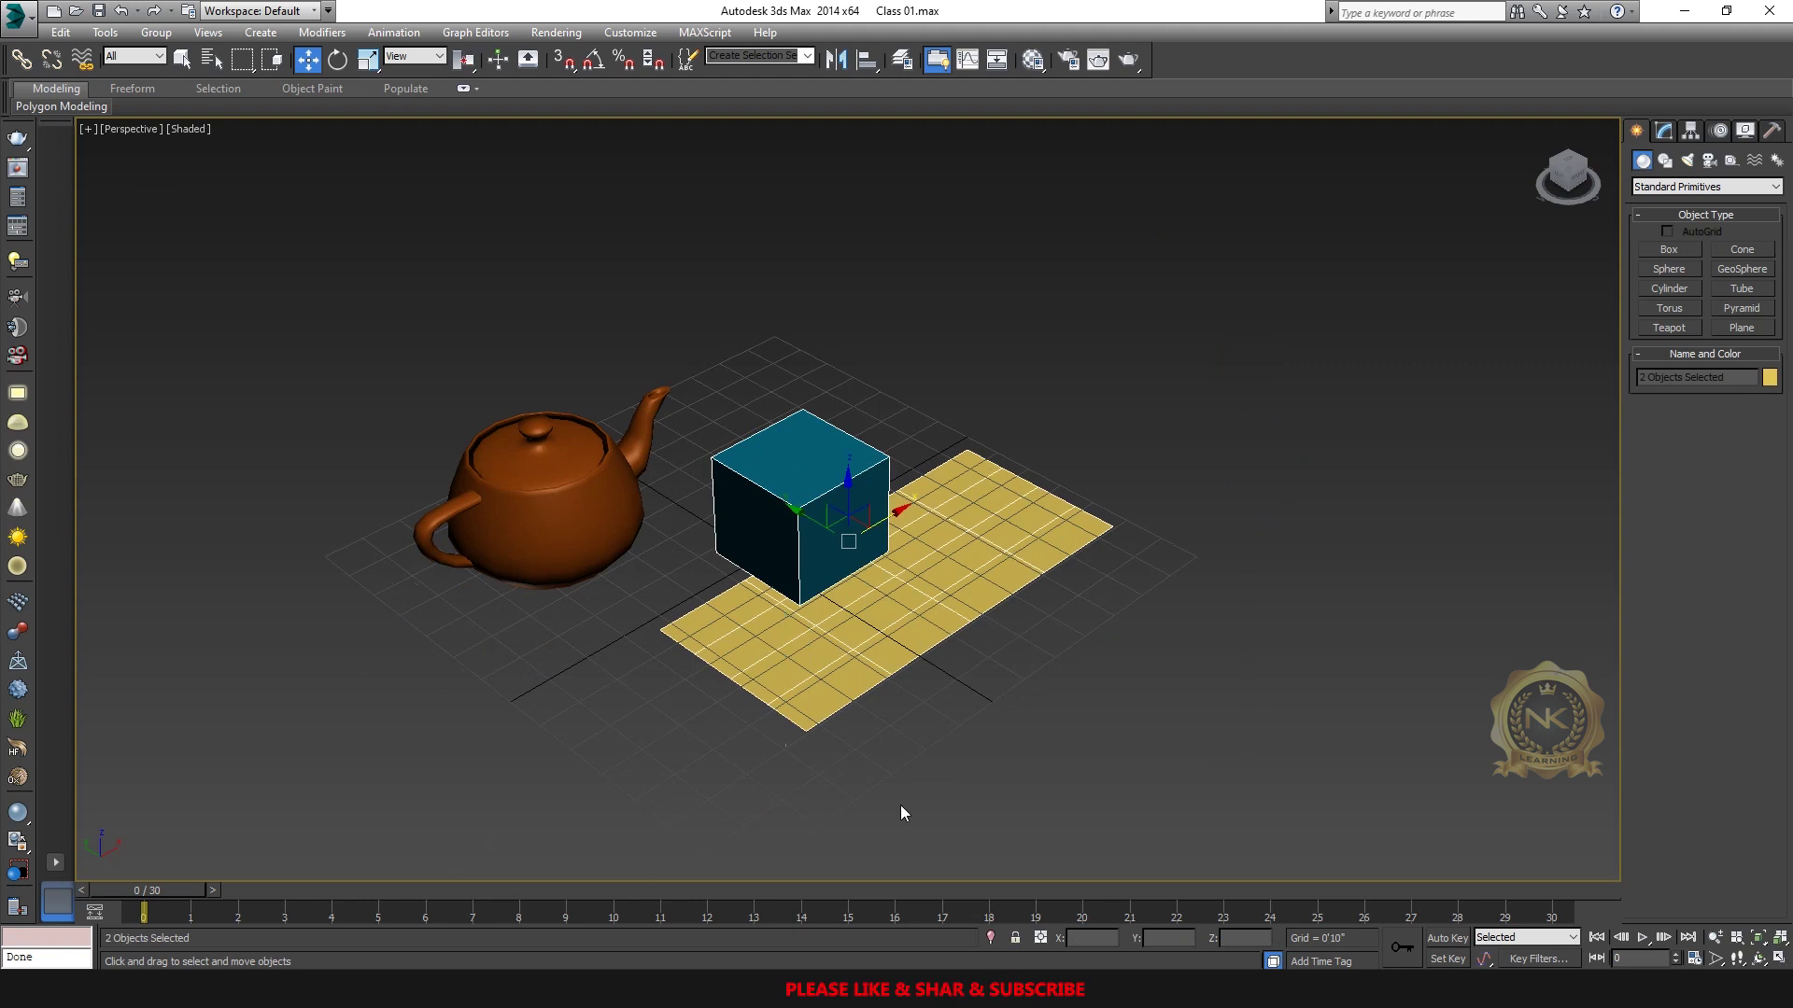